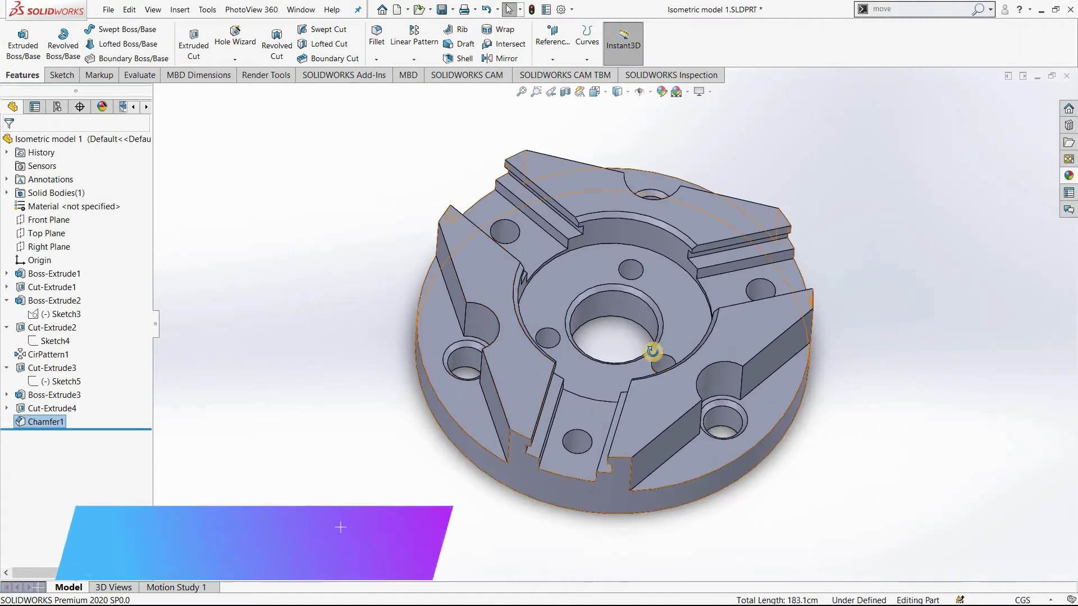
Orbit the finished flange model to show it from another angle.
middle_click_drag(653, 494, 604, 443)
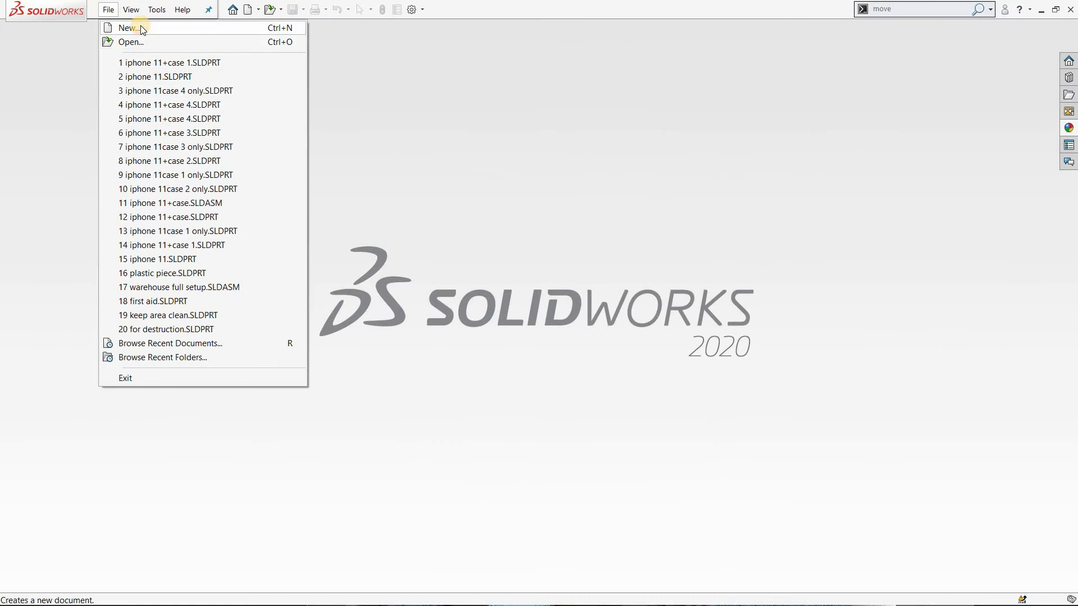
Create a new blank part document, Part1, and bring up File Explorer.
left_click(140, 25)
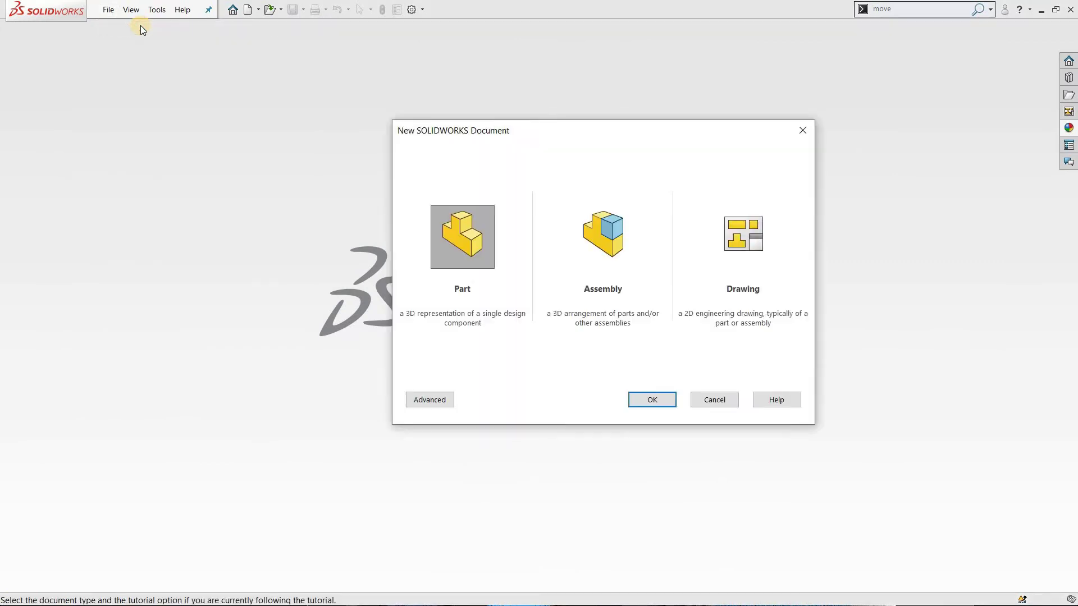
left_click(657, 400)
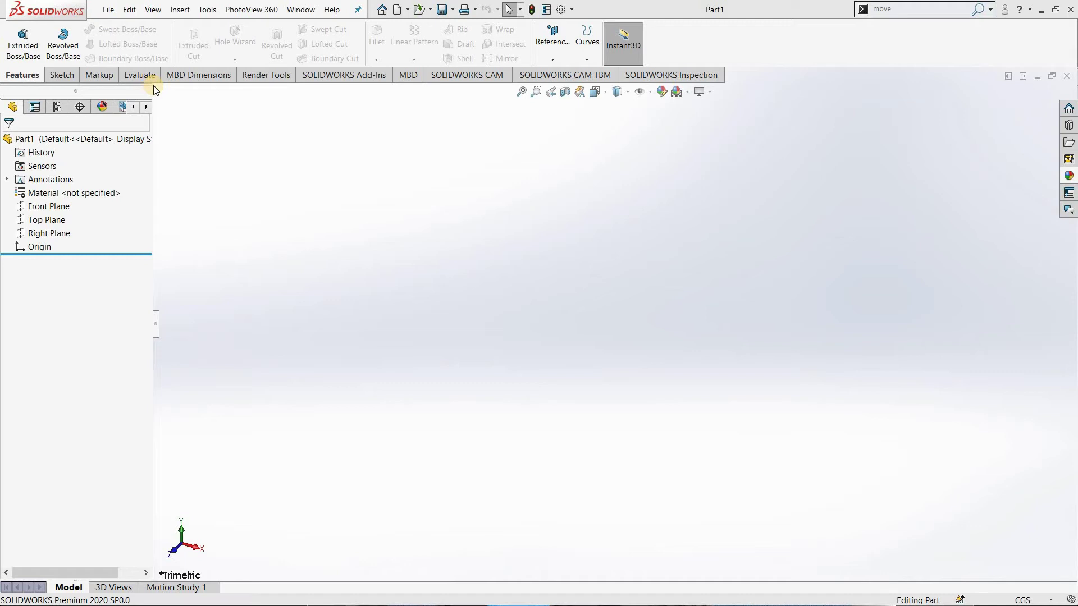
key("super+e")
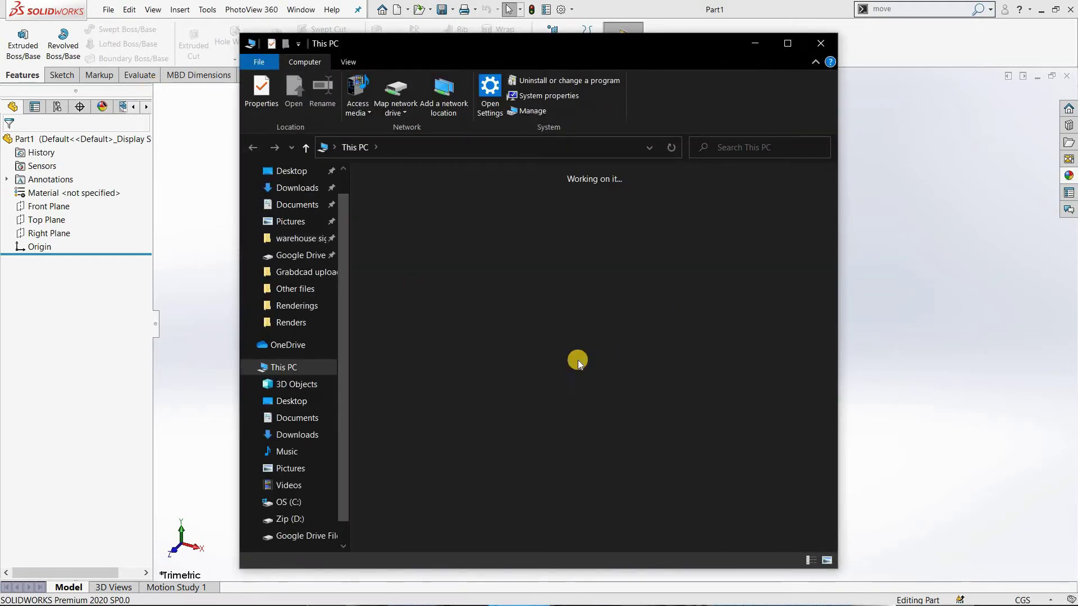
Browse to Videos > Video Editing > cads to teach > Iso and select the flange drawing image.
double_click(513, 409)
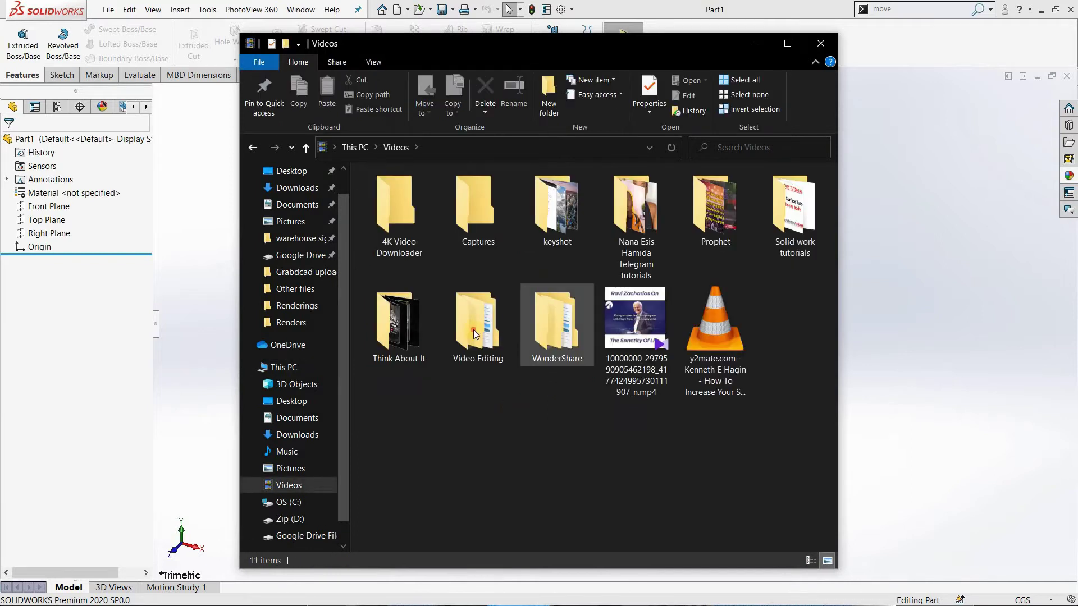
double_click(473, 329)
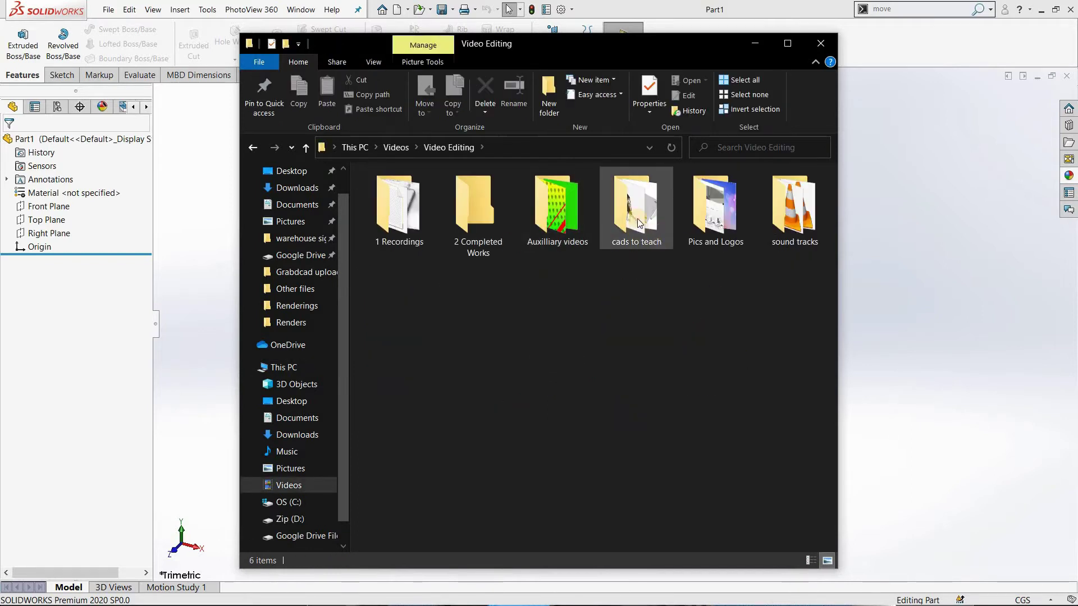
left_click(636, 235)
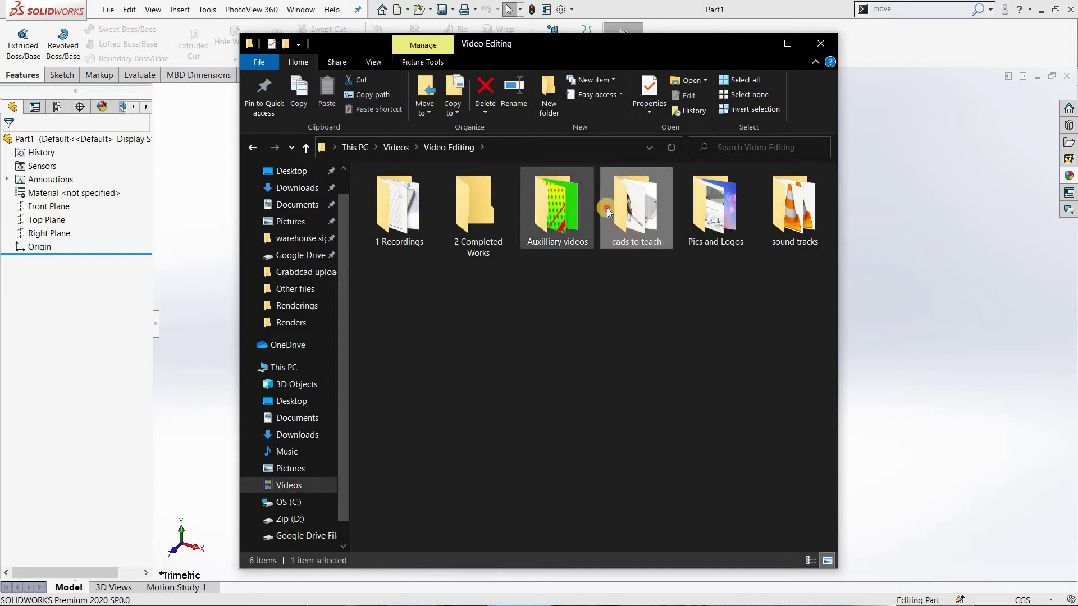
key("Return")
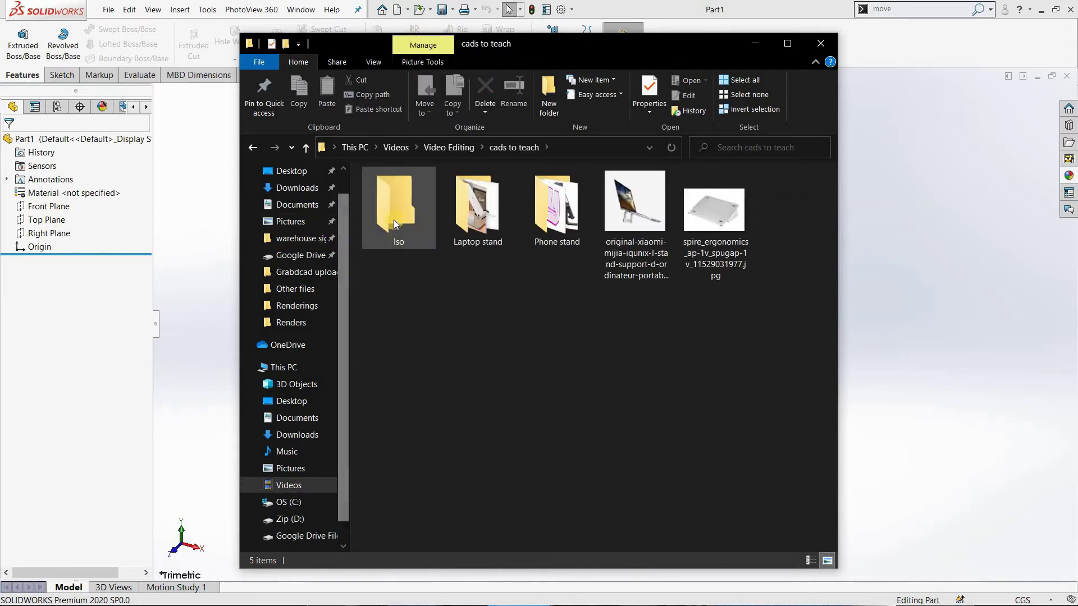
double_click(391, 221)
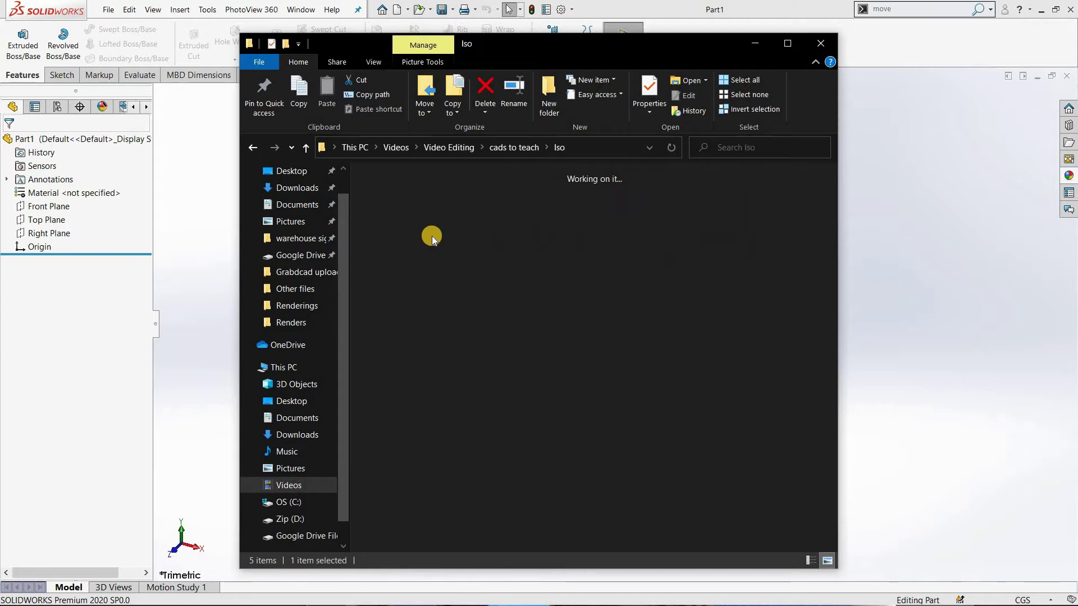
left_click(547, 206)
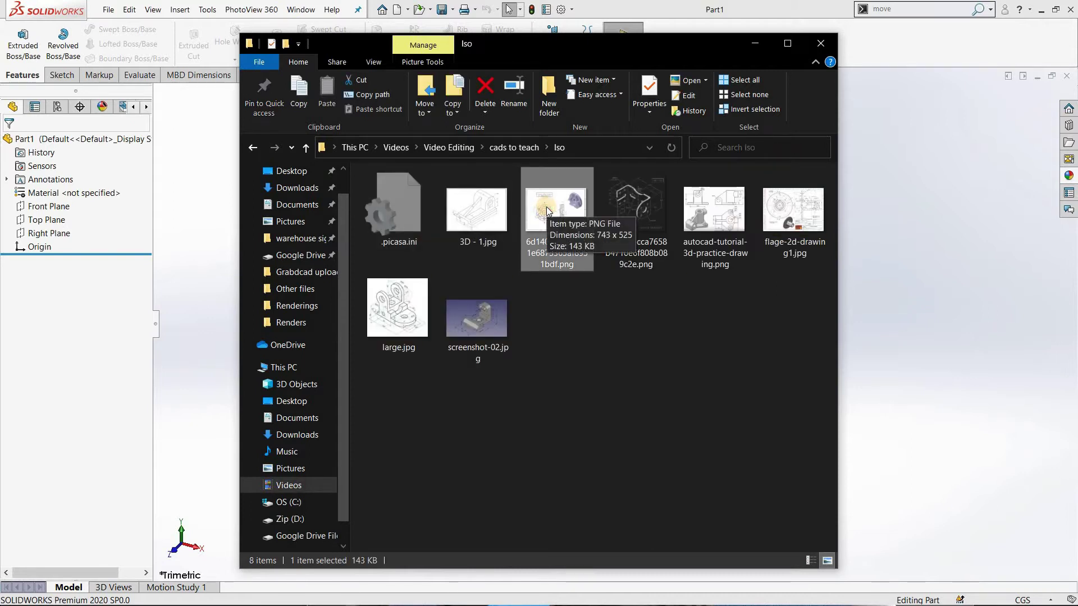
Zoom into the flange reference drawing to study its dimensions, then close the viewer.
scroll(535, 289, "up", 1)
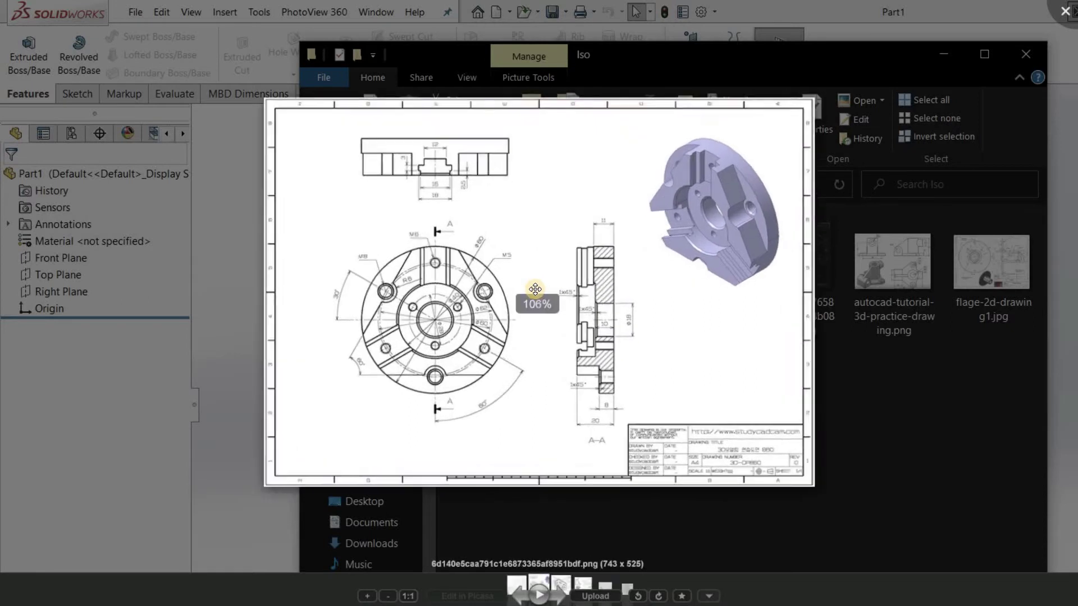
scroll(535, 289, "up", 1)
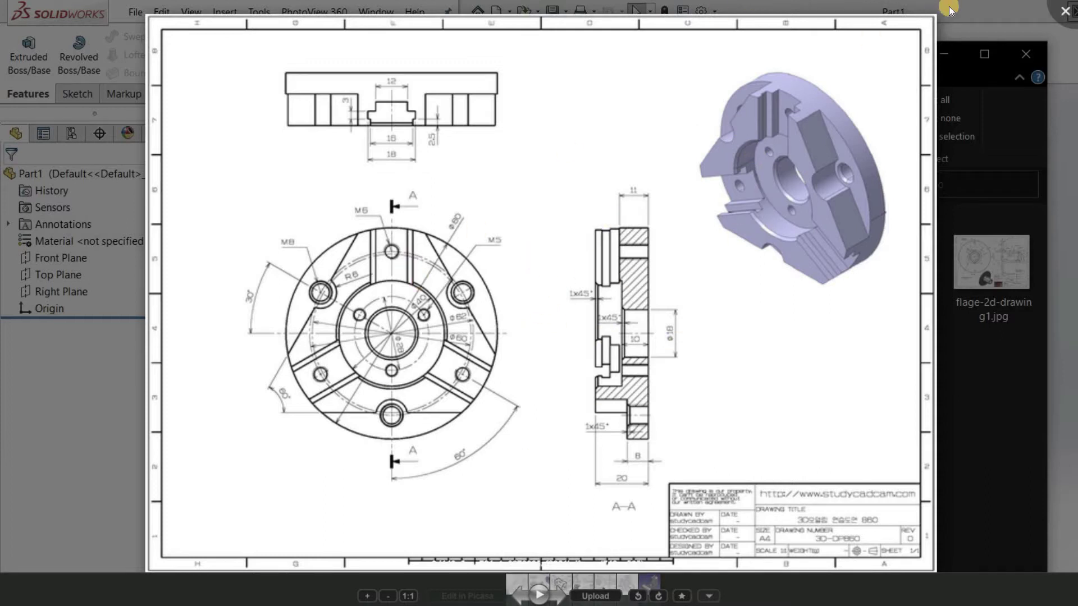
key("Escape")
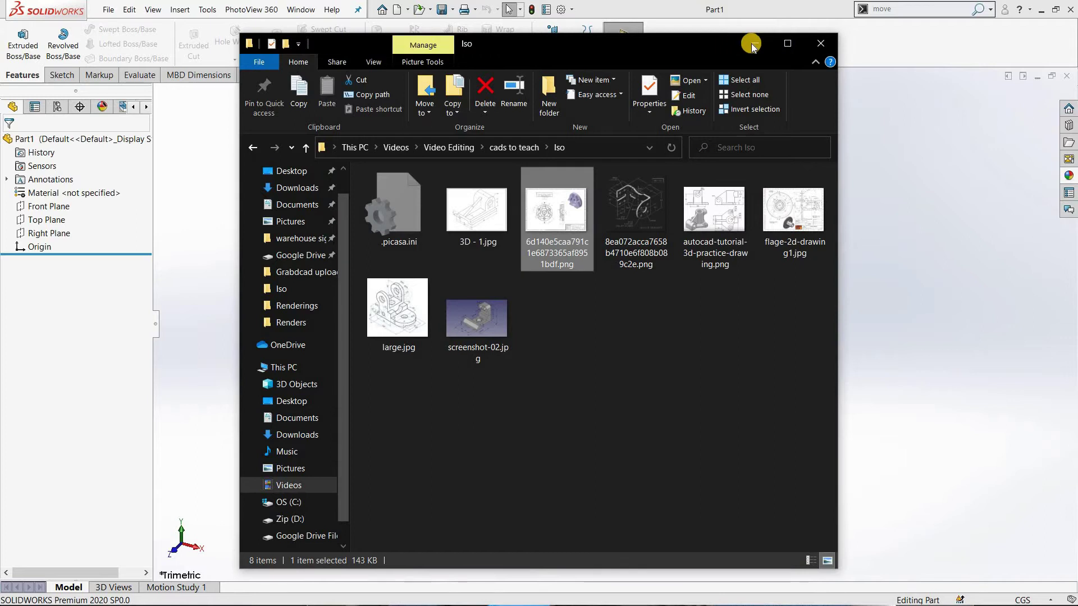
Start an extruded base on the Top Plane and draw a circle centred on the origin.
left_click(199, 249)
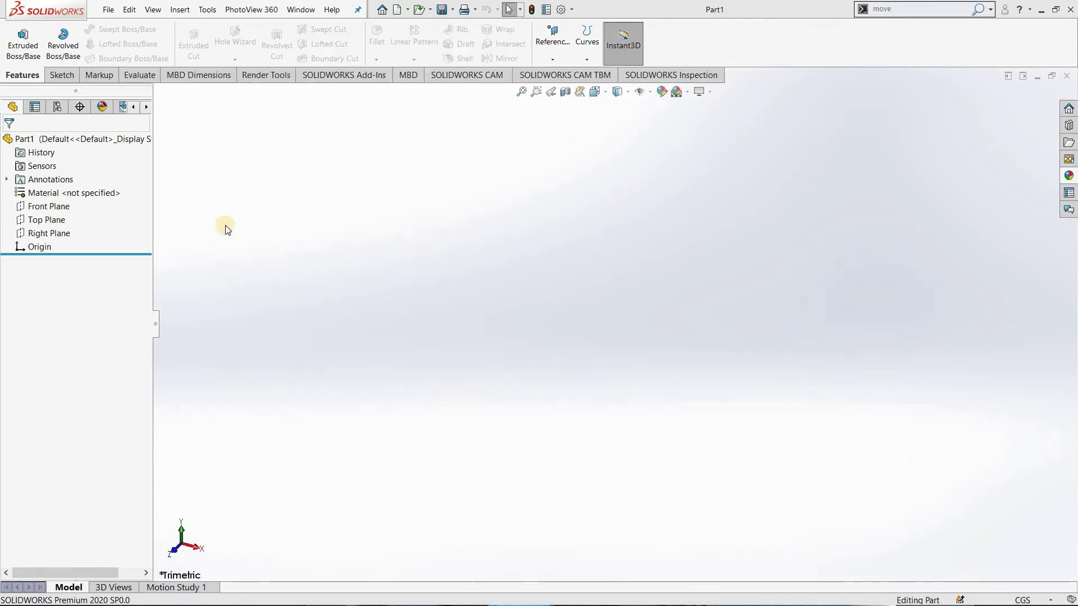
left_click(27, 50)
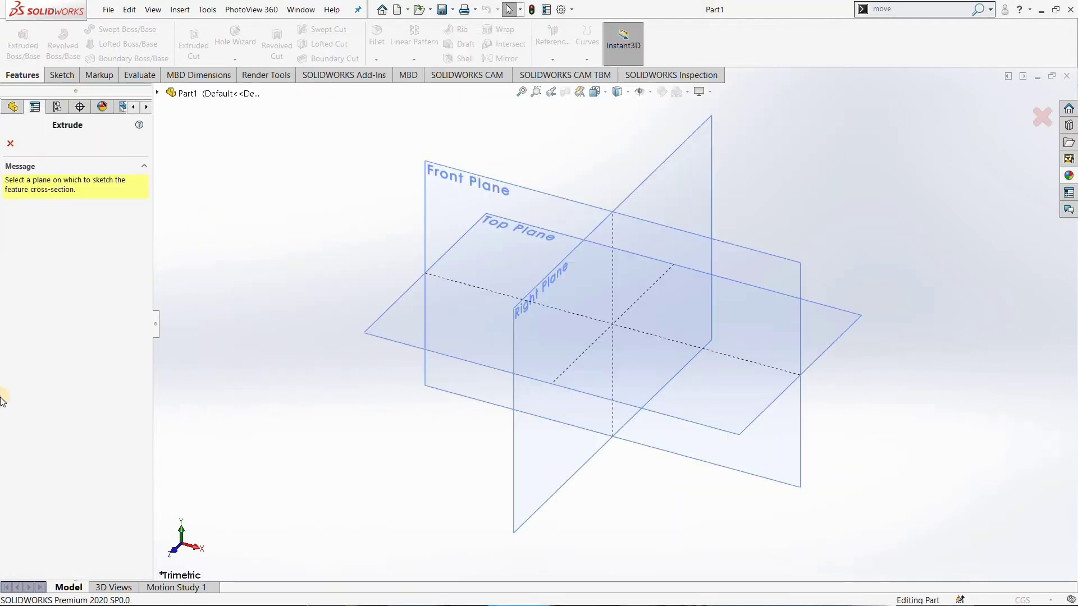
left_click(412, 330)
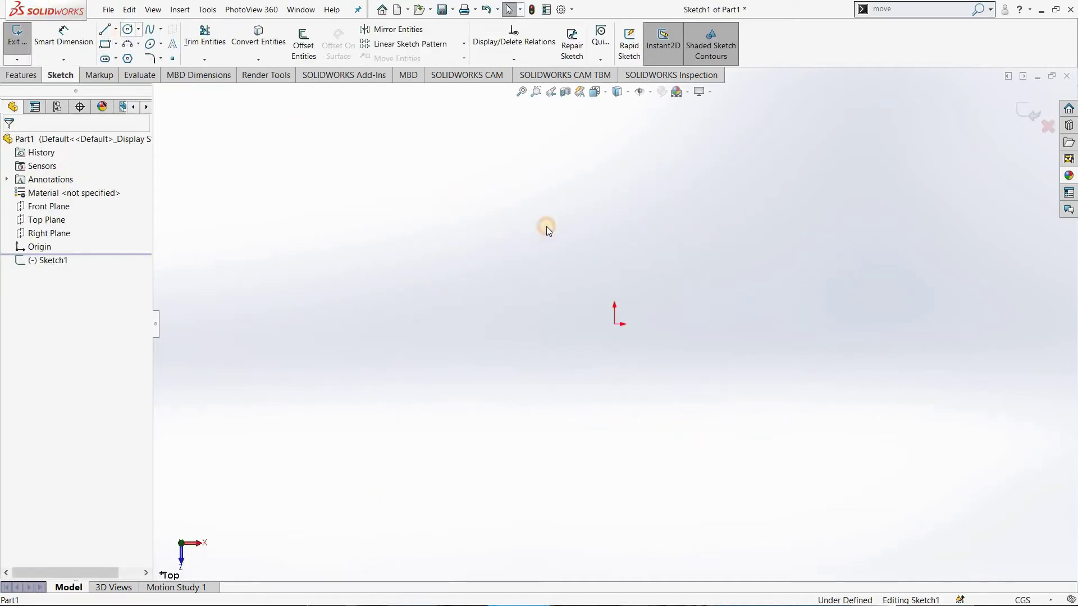
key("c")
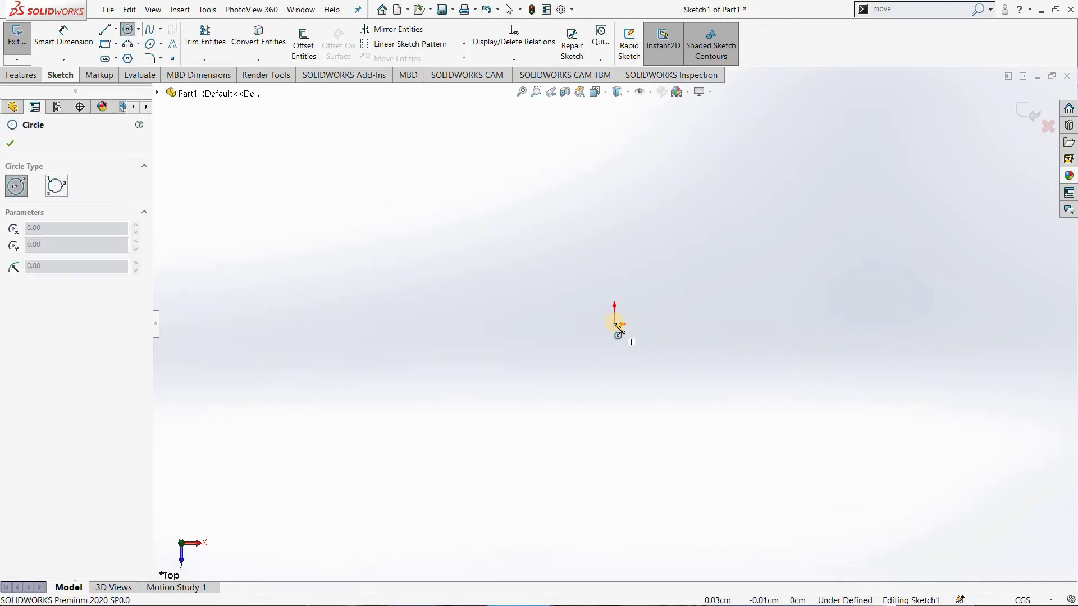
left_click(615, 325)
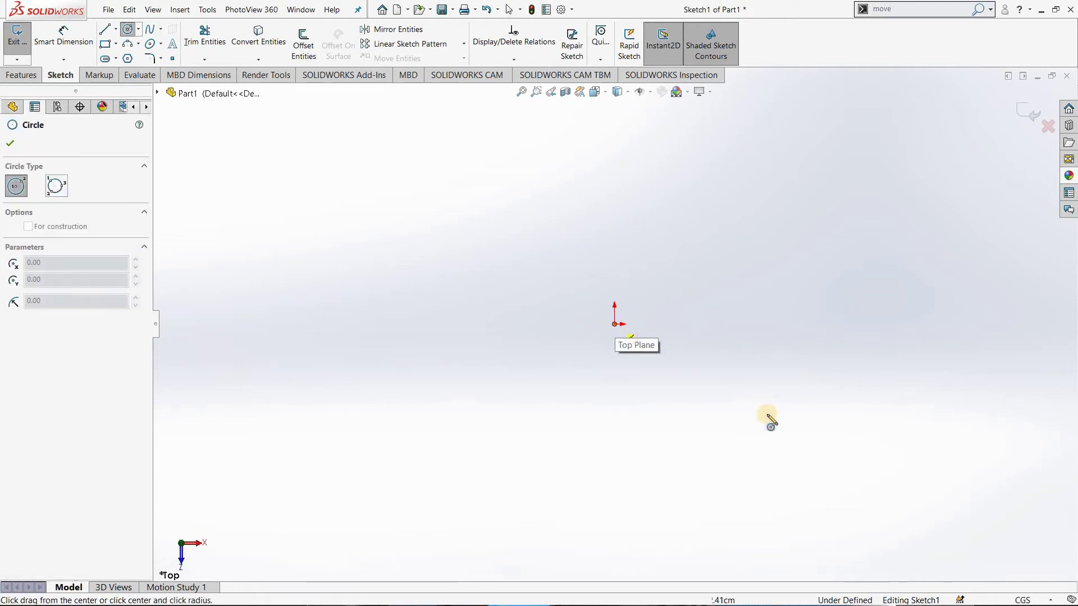
left_click(812, 436)
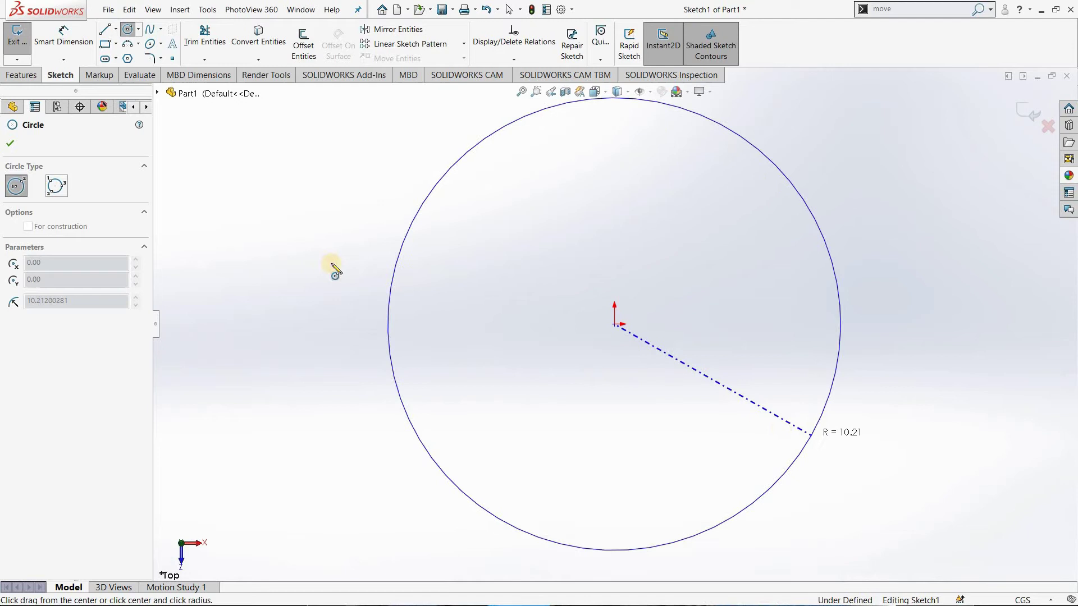
Dimension the circle's diameter to 80 and exit the sketch to preview the extrusion.
left_click(74, 37)
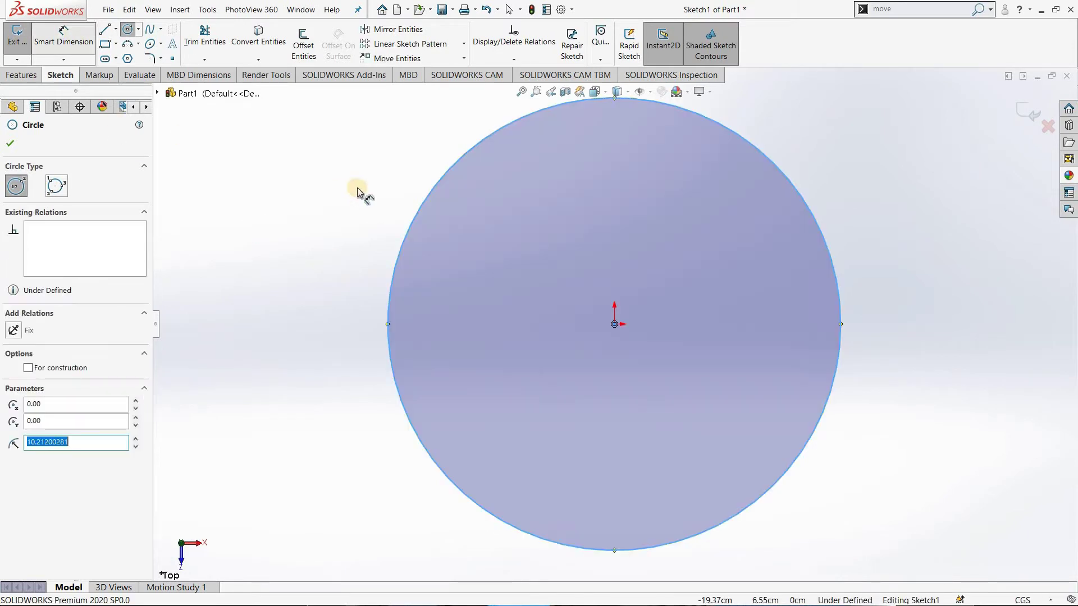
left_click(413, 230)
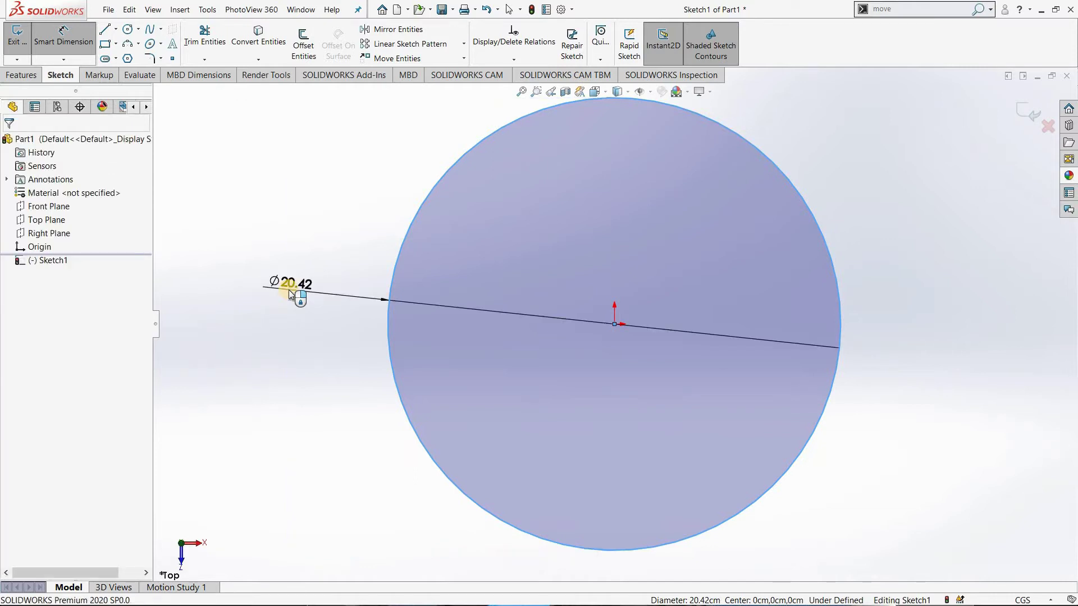
left_click(288, 290)
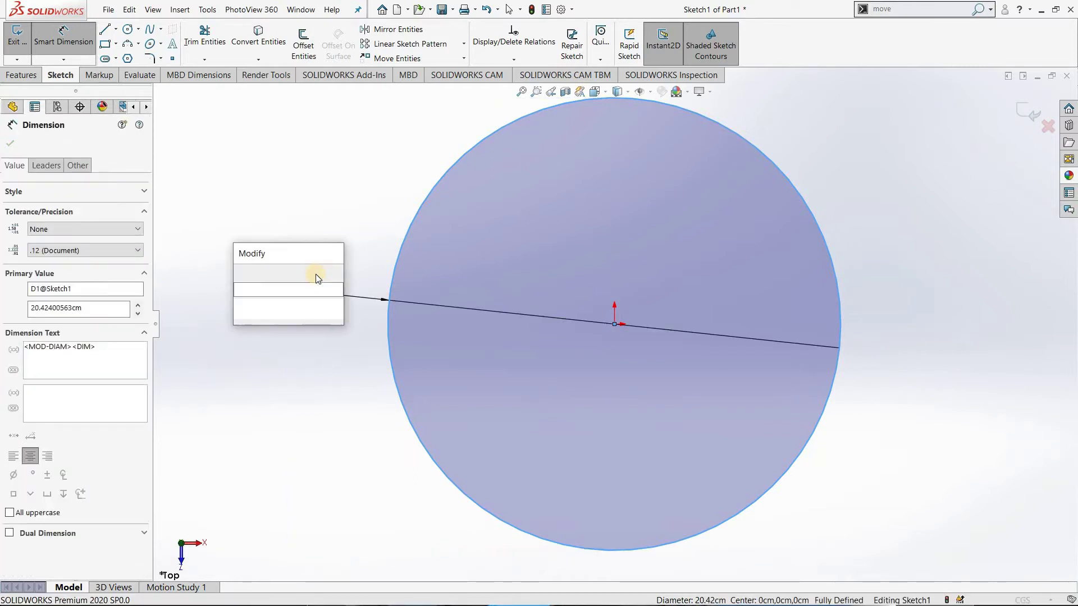
type("8")
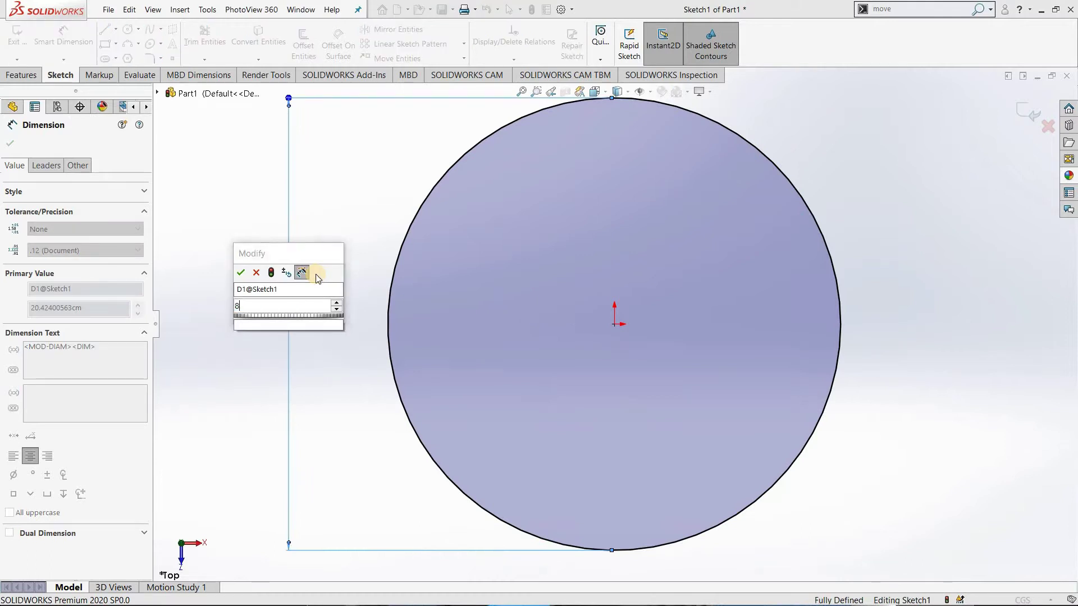
type("0")
key("Return")
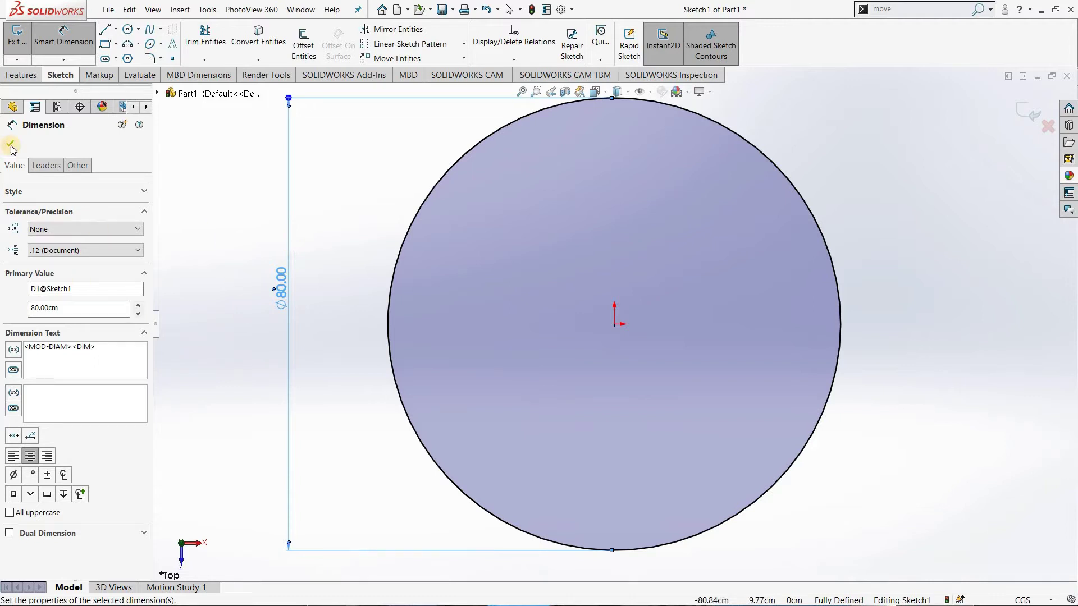
key("Escape")
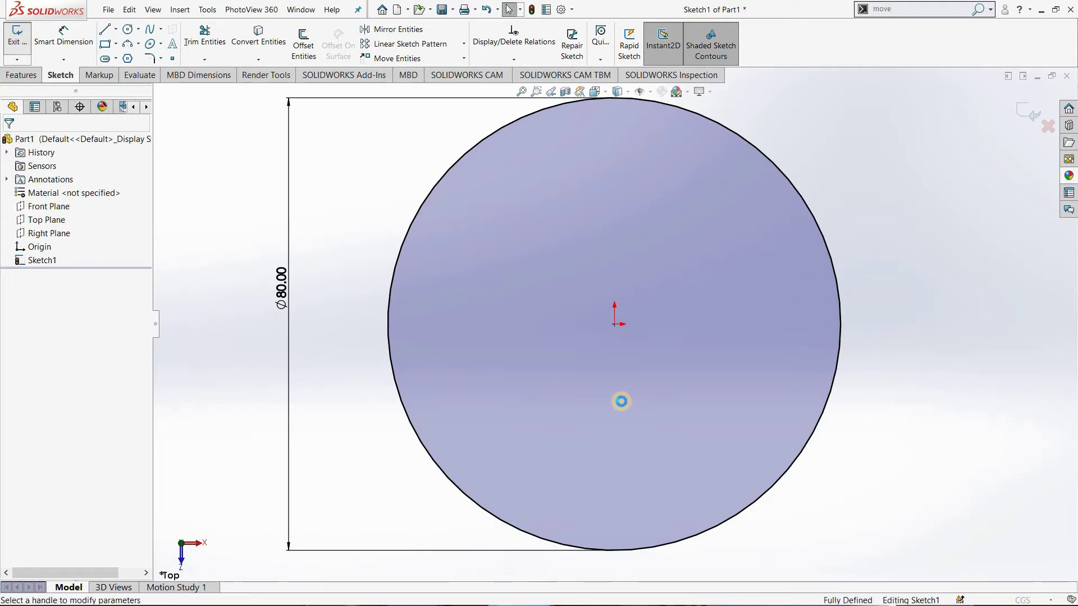
left_click(622, 402)
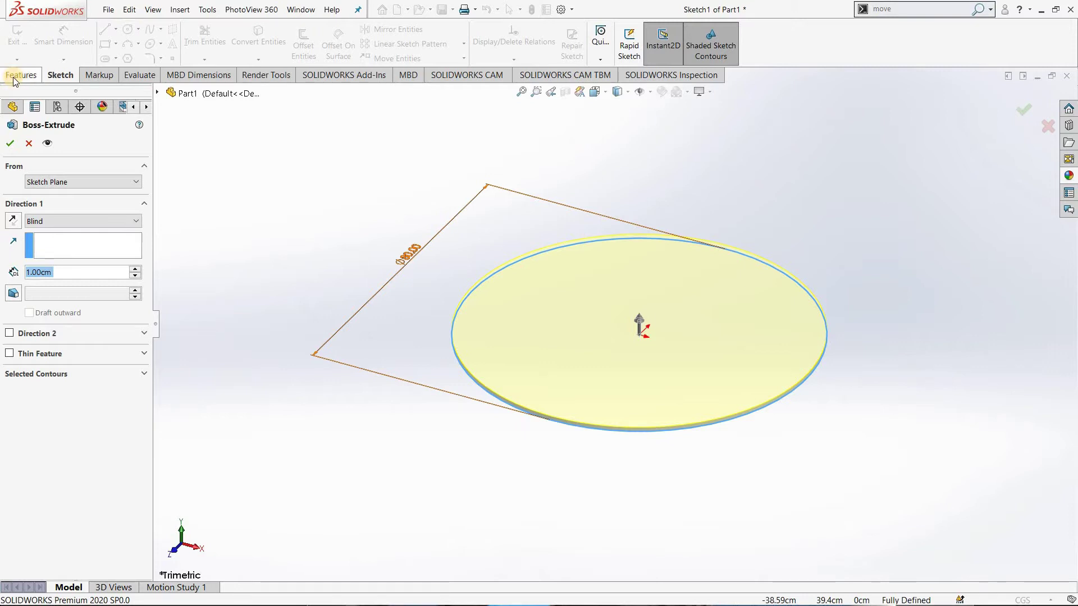
Extrude the Ø80 circle 8 cm deep into a solid disc.
type("8")
key("Return")
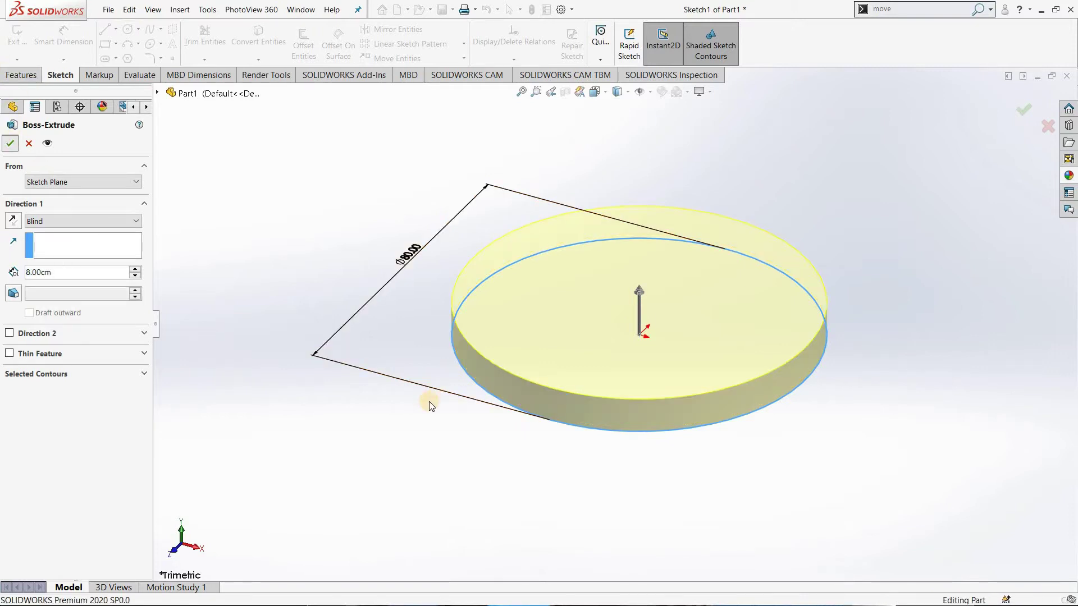
key("Return")
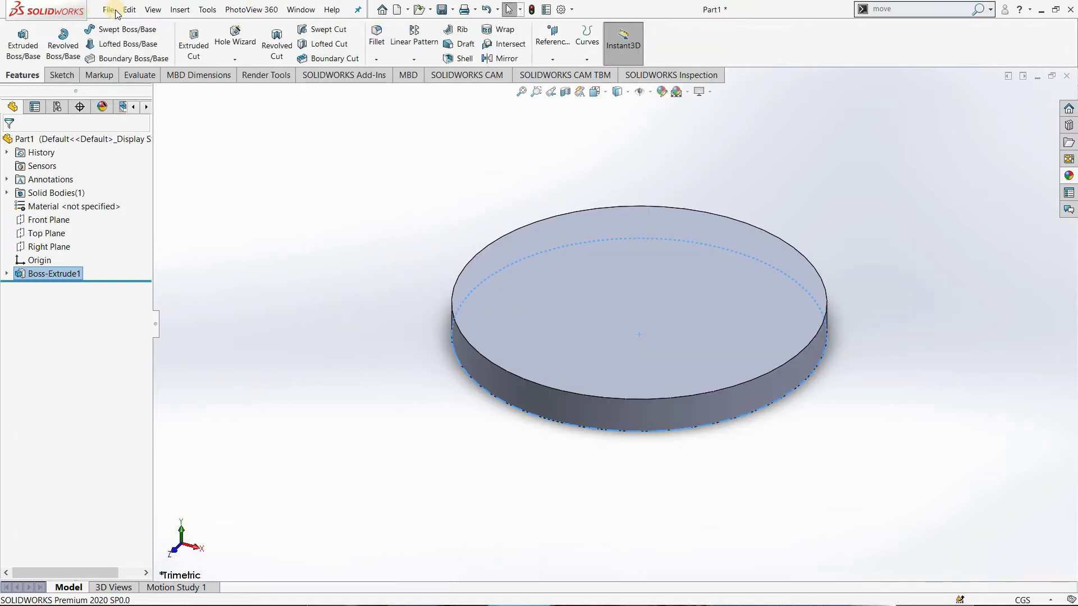
Save the part as 'Isometric model 1' in Zip (D:) > My works > Tutorials.
left_click(108, 10)
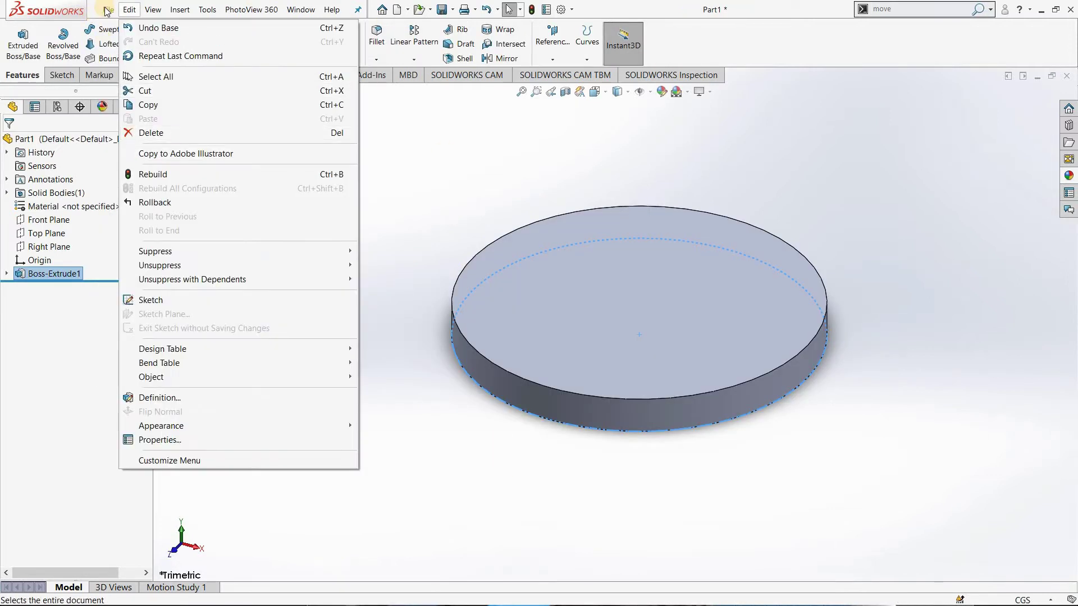
left_click(142, 151)
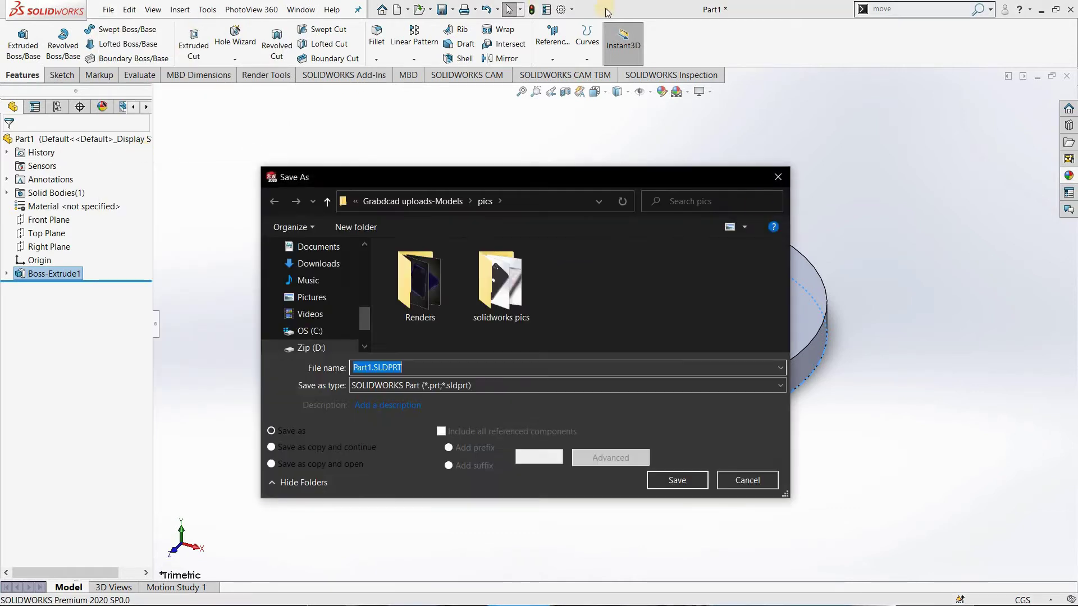
left_click(398, 213)
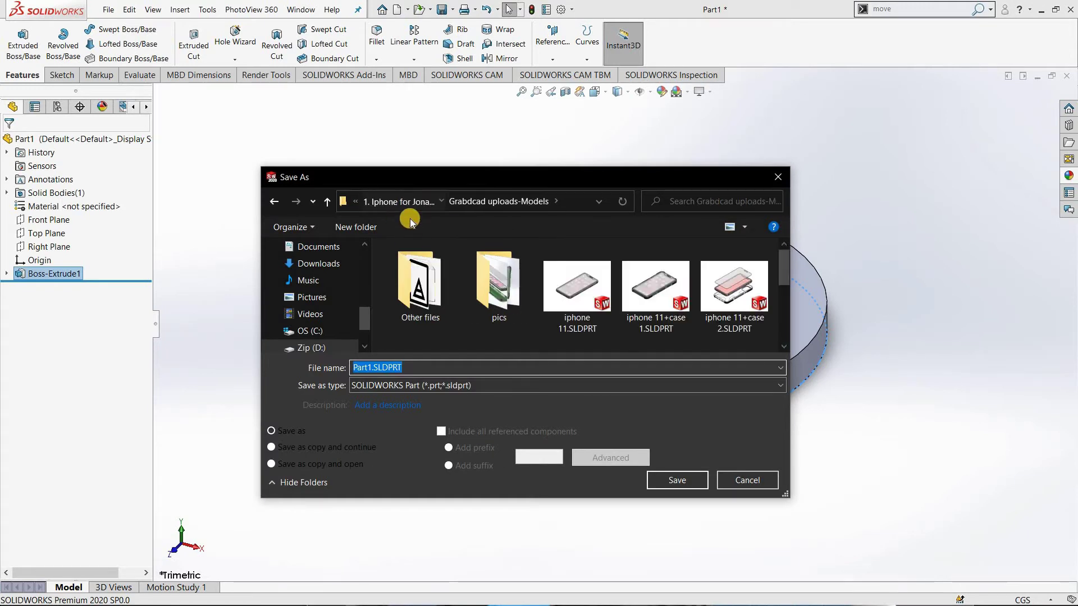
left_click(359, 201)
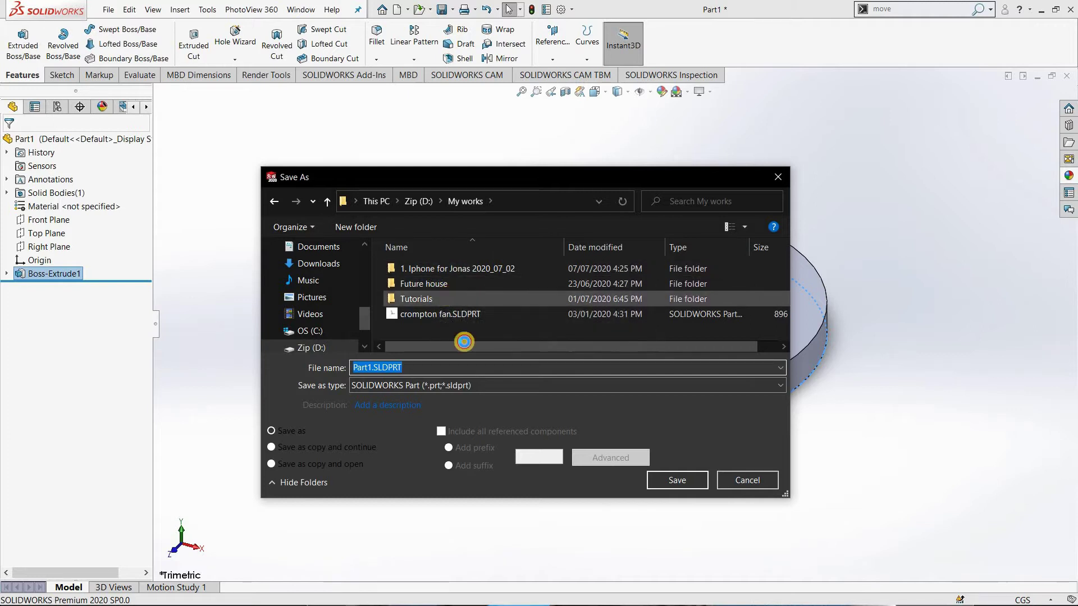
left_click(441, 299)
key("Return")
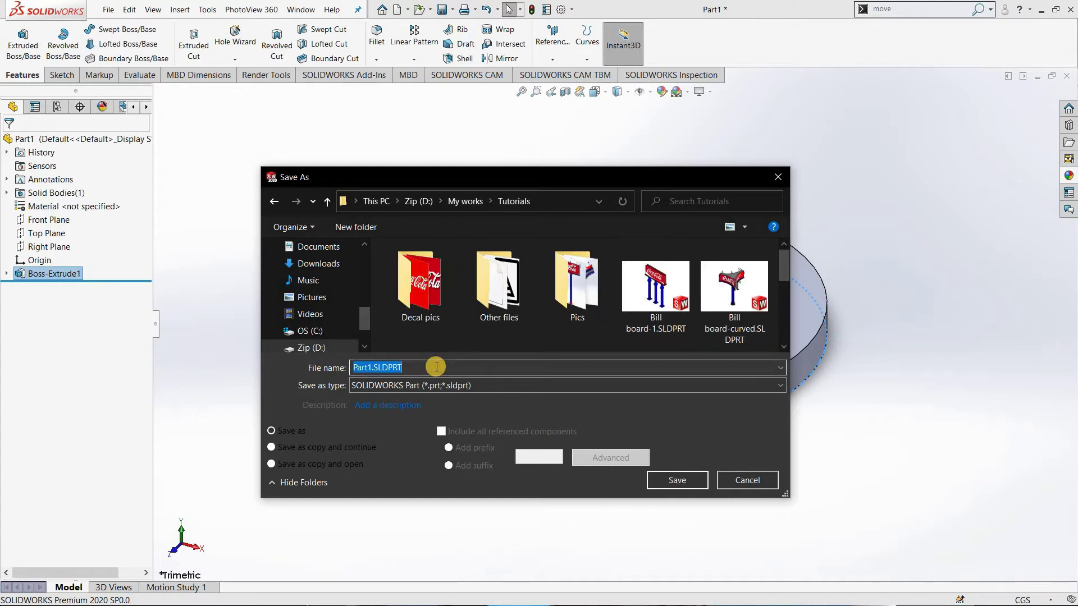
type("ls")
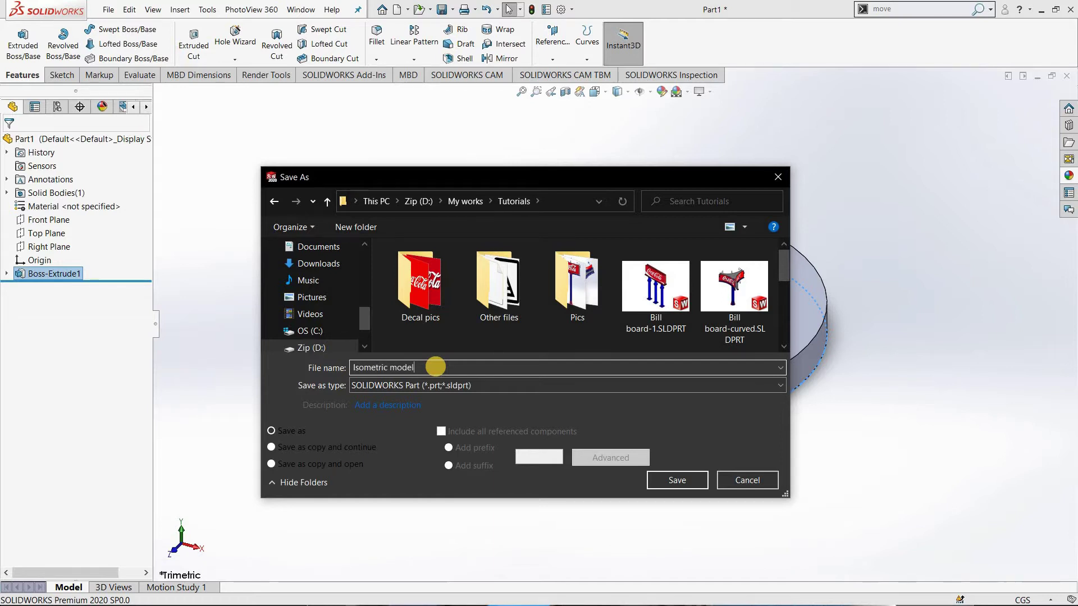
left_click(673, 481)
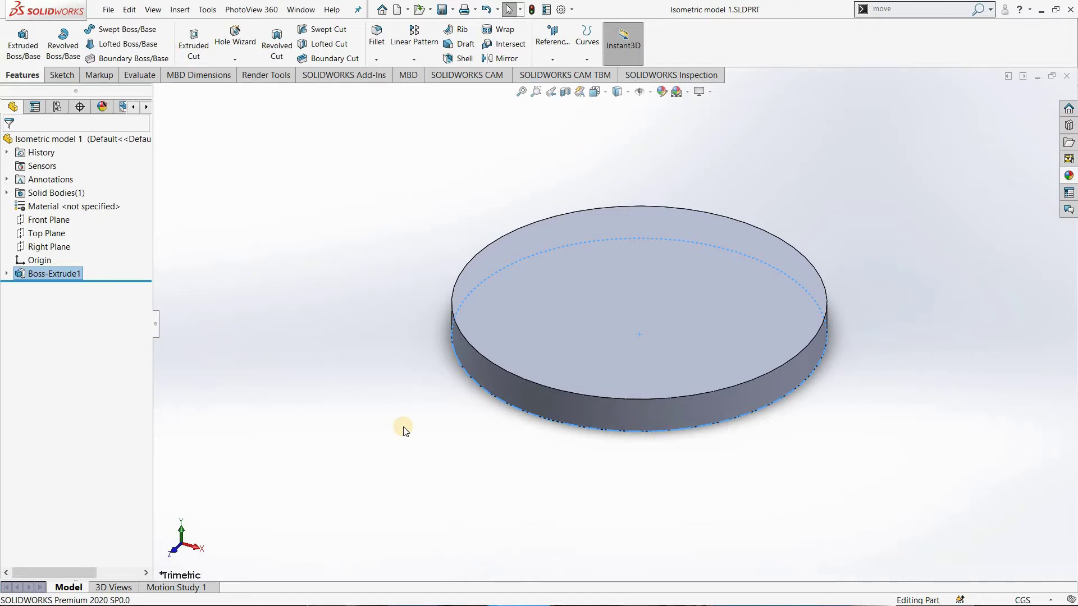
Tilt the view to expose the disc's top face and start a sketch on it.
left_click(837, 384)
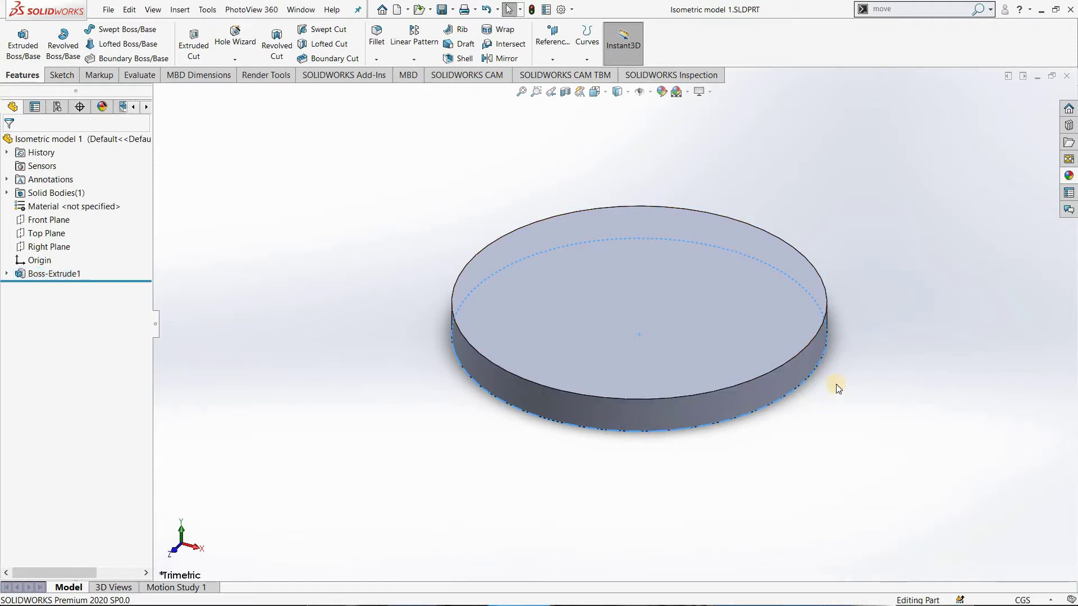
middle_click_drag(821, 421, 820, 441)
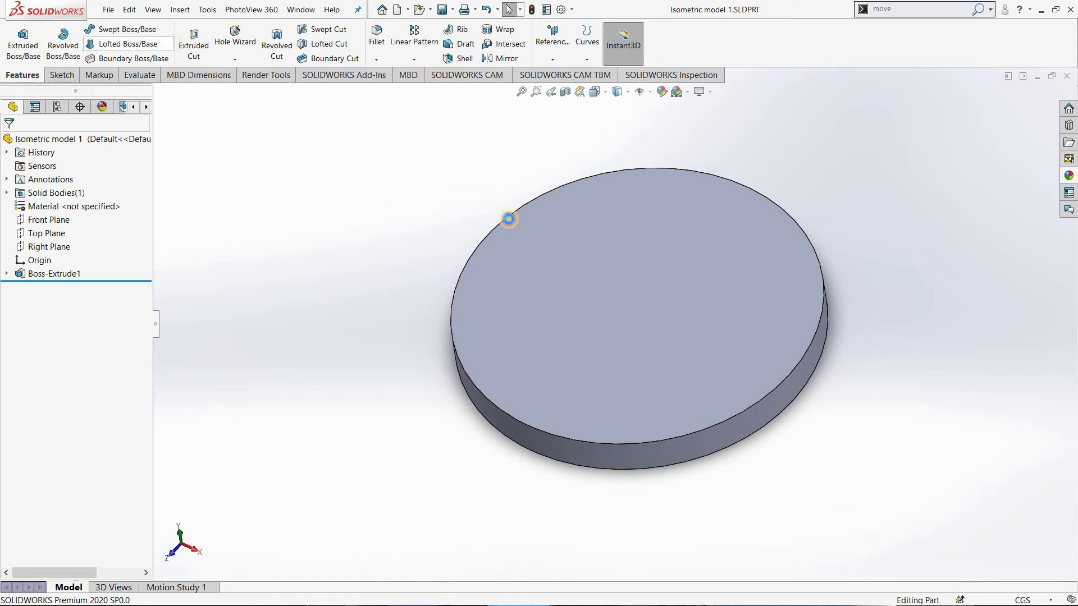
left_click(630, 327)
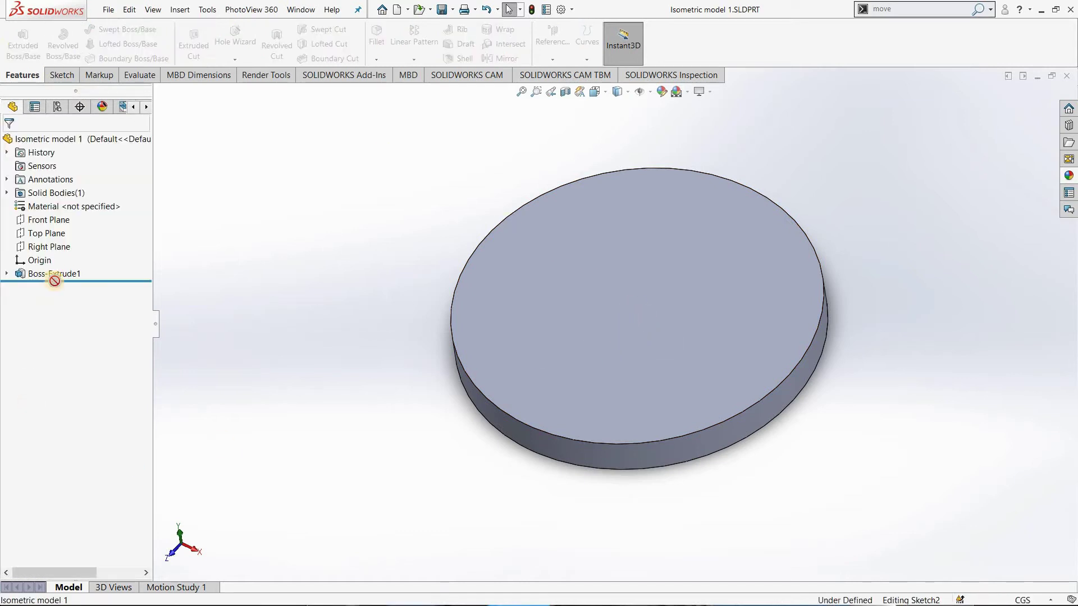
Open Sketch2 on the top face and turn the view Normal To it.
key("s")
right_click(90, 284)
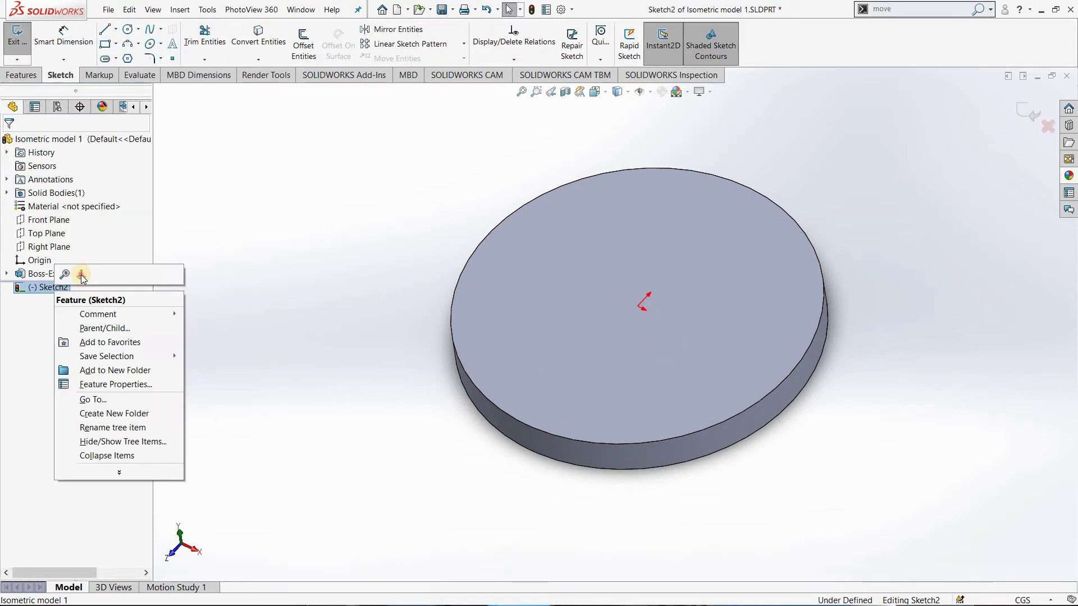
left_click(105, 277)
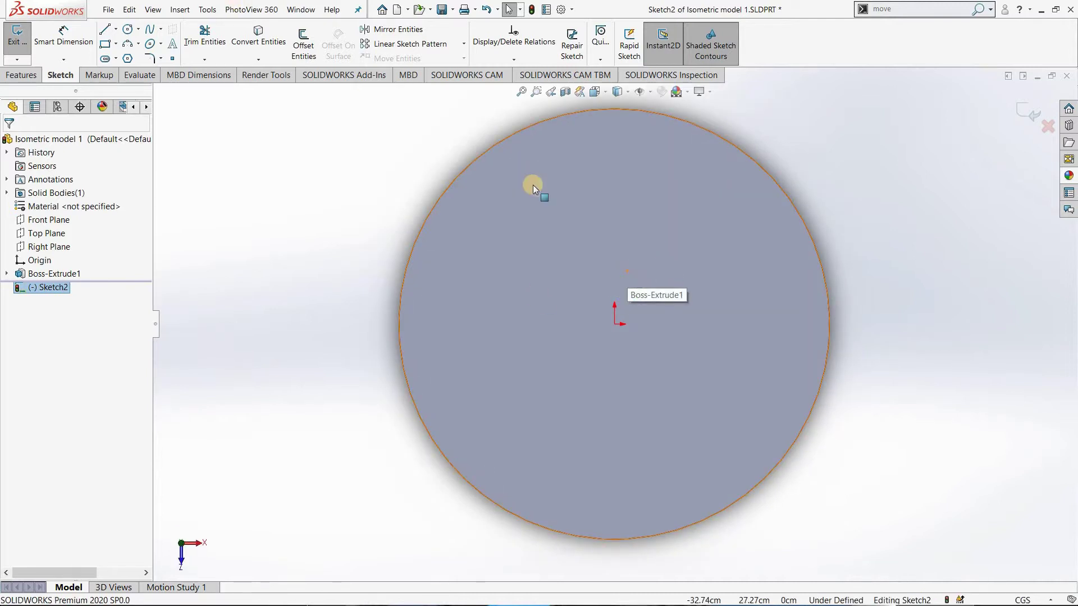
Draw a vertical centerline from the origin up to the disc's top edge.
left_click(116, 29)
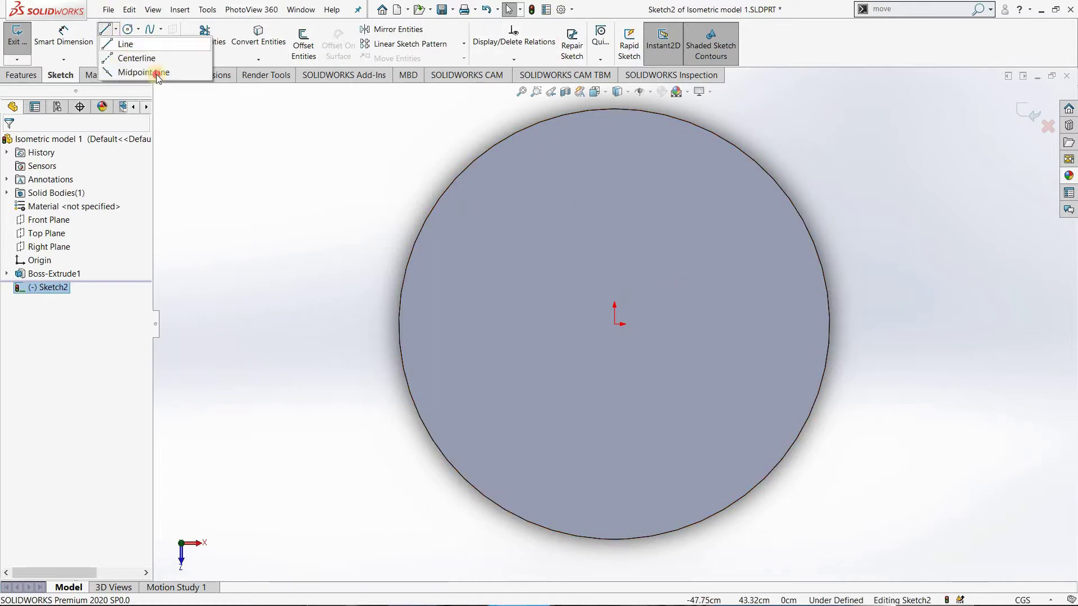
left_click(152, 70)
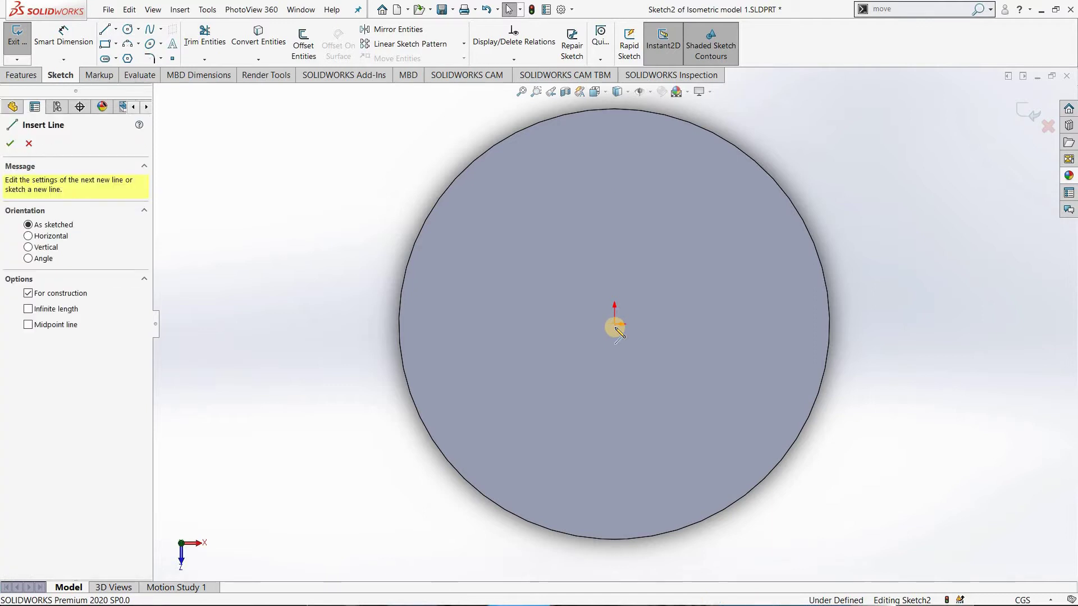
left_click(616, 110)
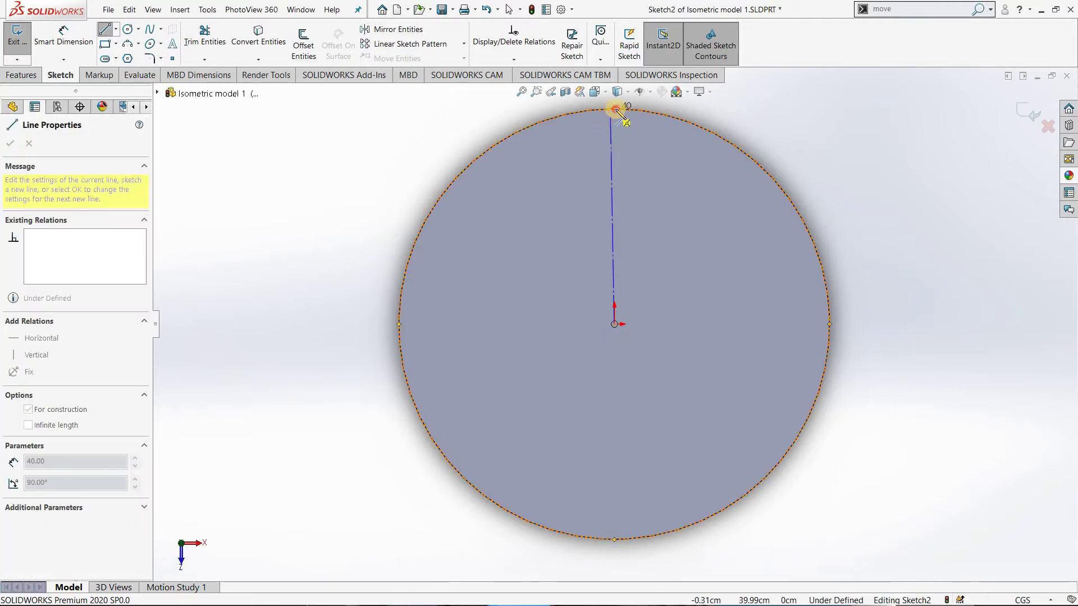
left_click(604, 233)
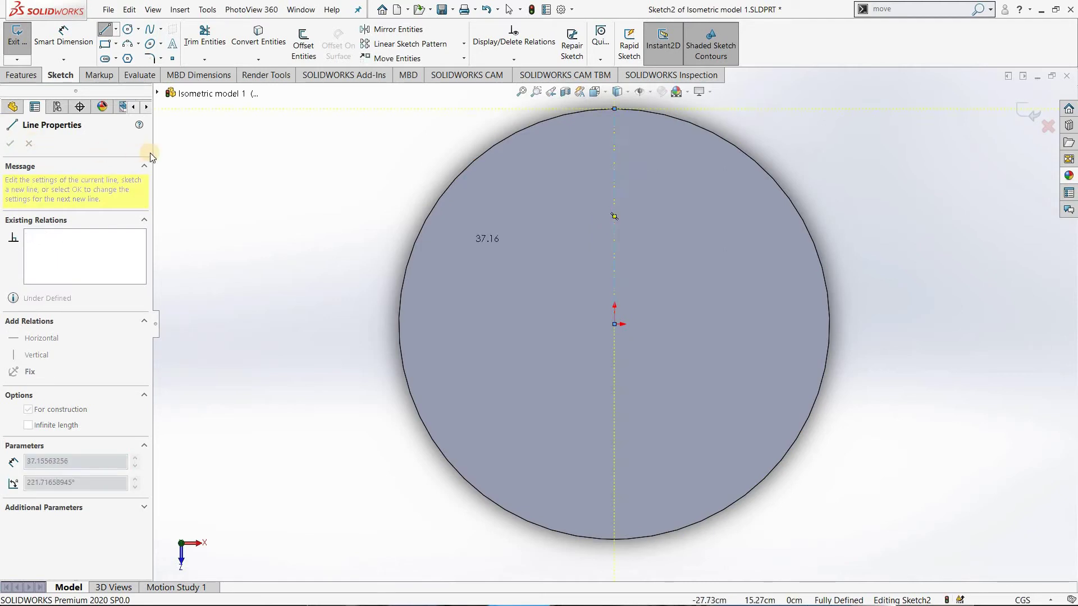
key("Escape")
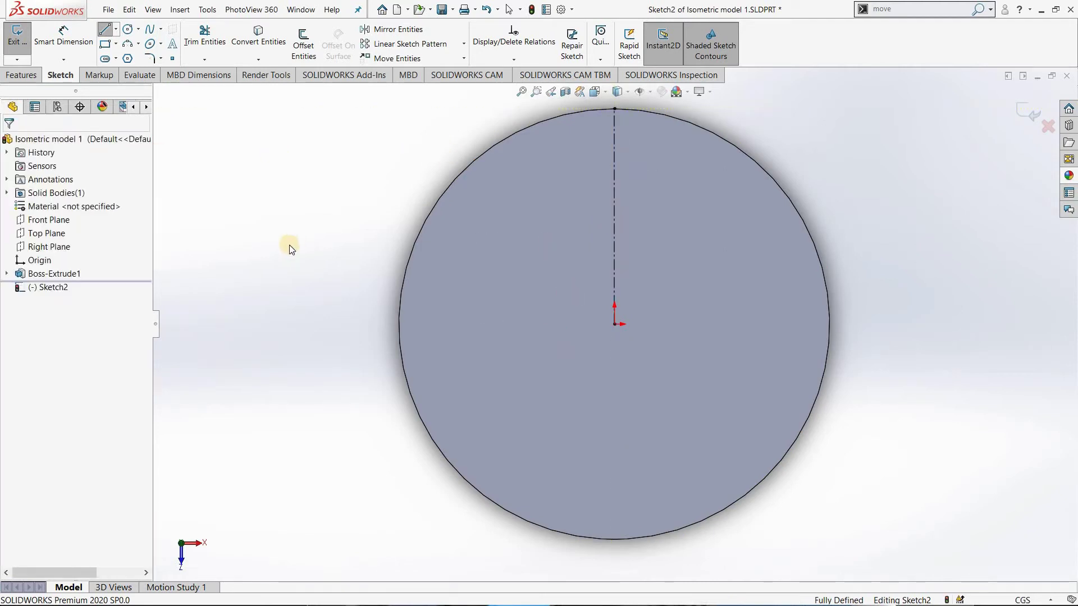
key("Escape")
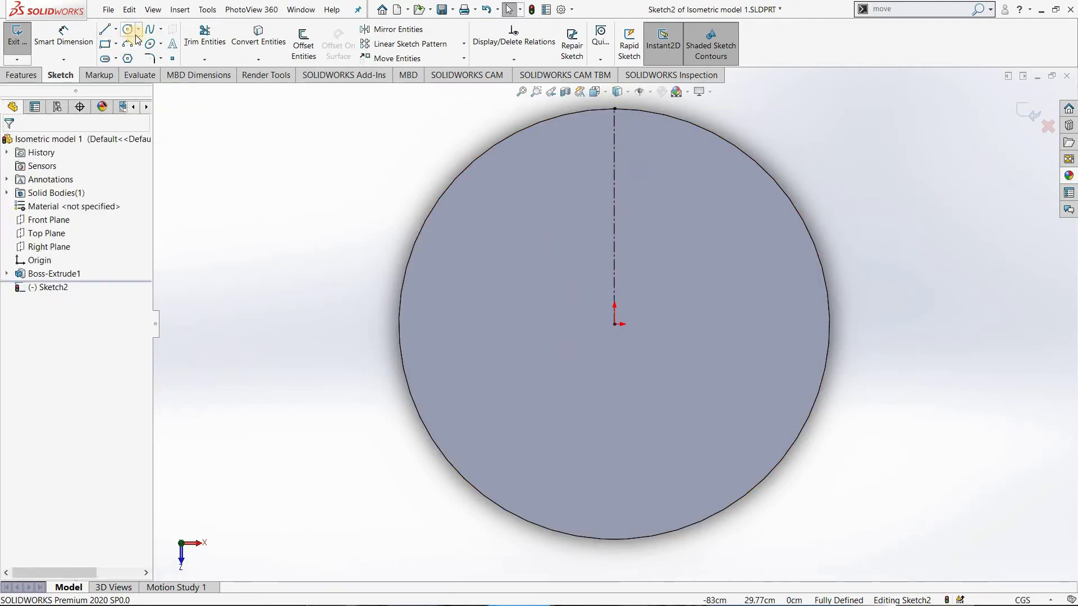
left_click(127, 30)
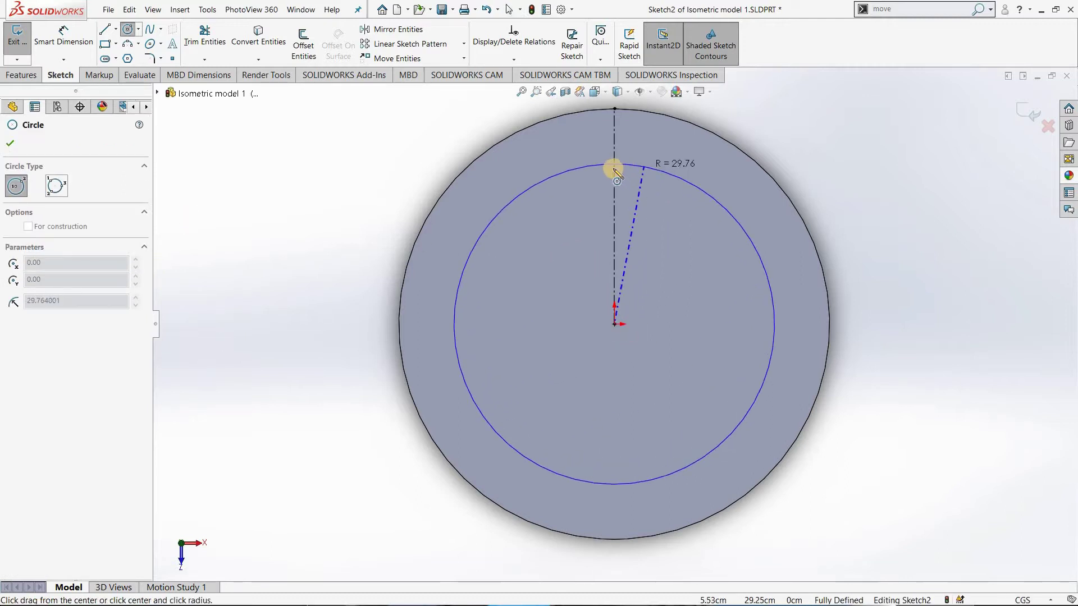
Make the origin-centred circle construction geometry and dimension its diameter to 62.
left_click(637, 165)
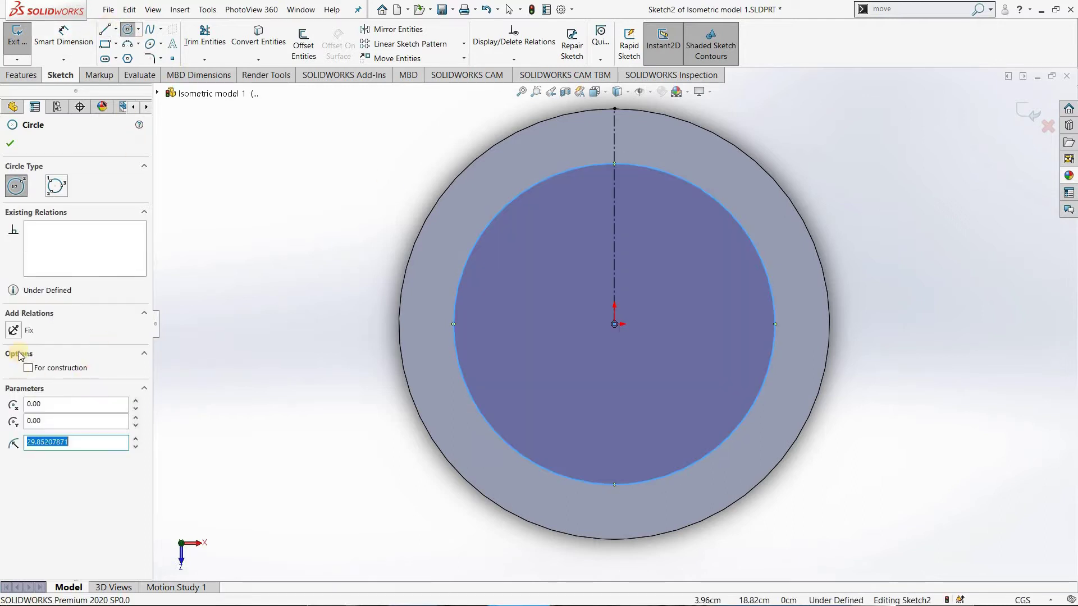
left_click(29, 368)
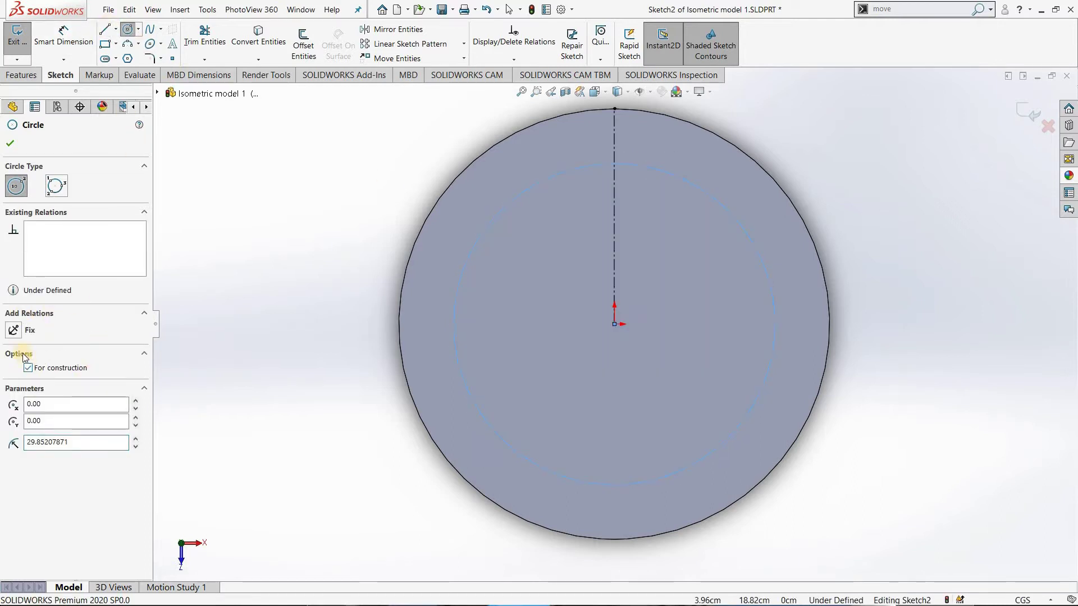
left_click(63, 34)
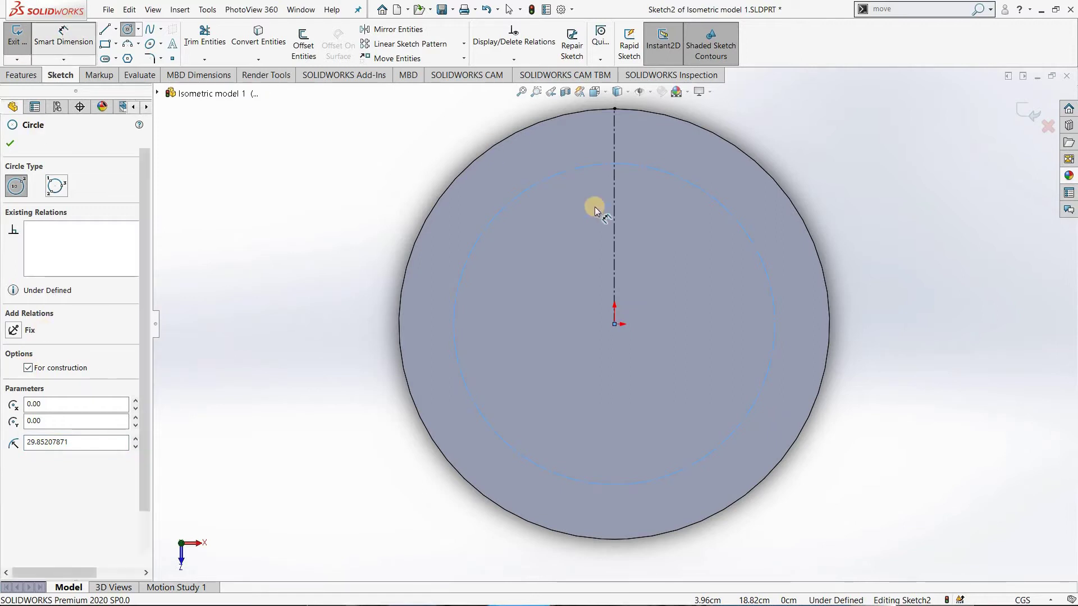
left_click(462, 272)
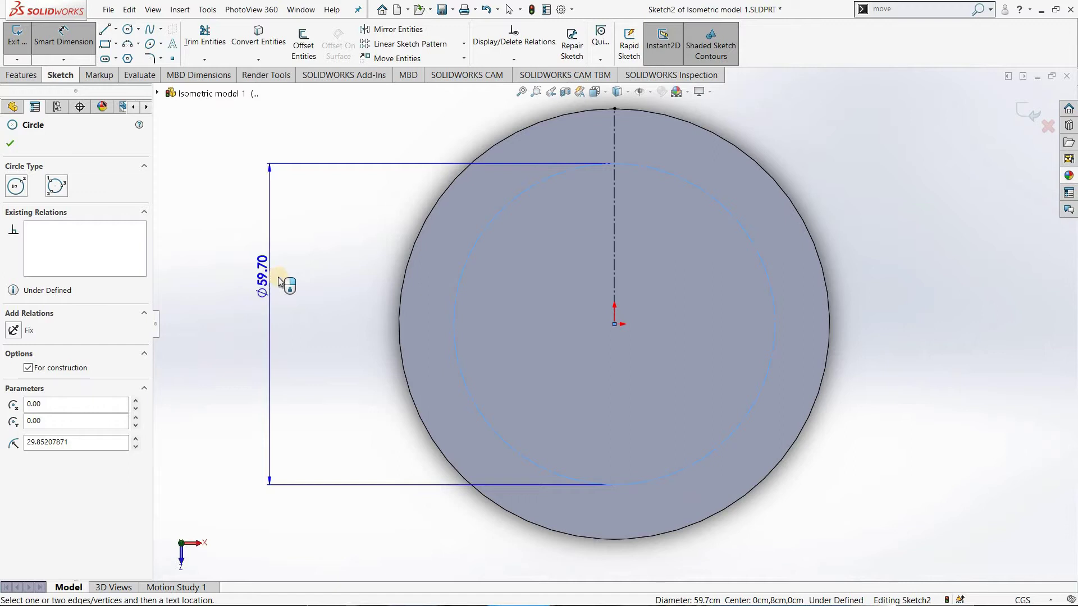
left_click(278, 279)
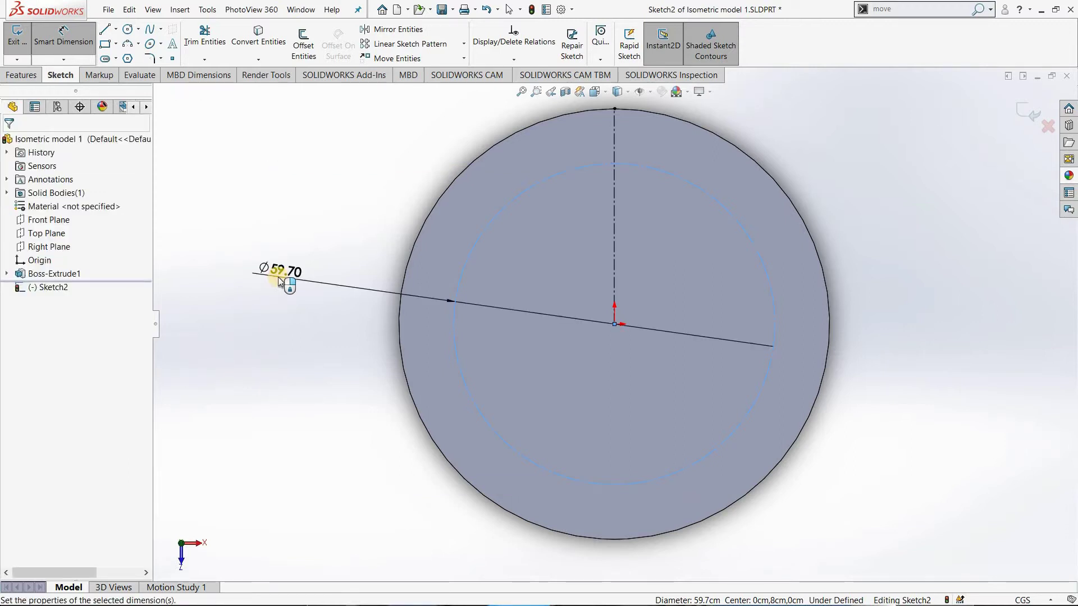
double_click(278, 278)
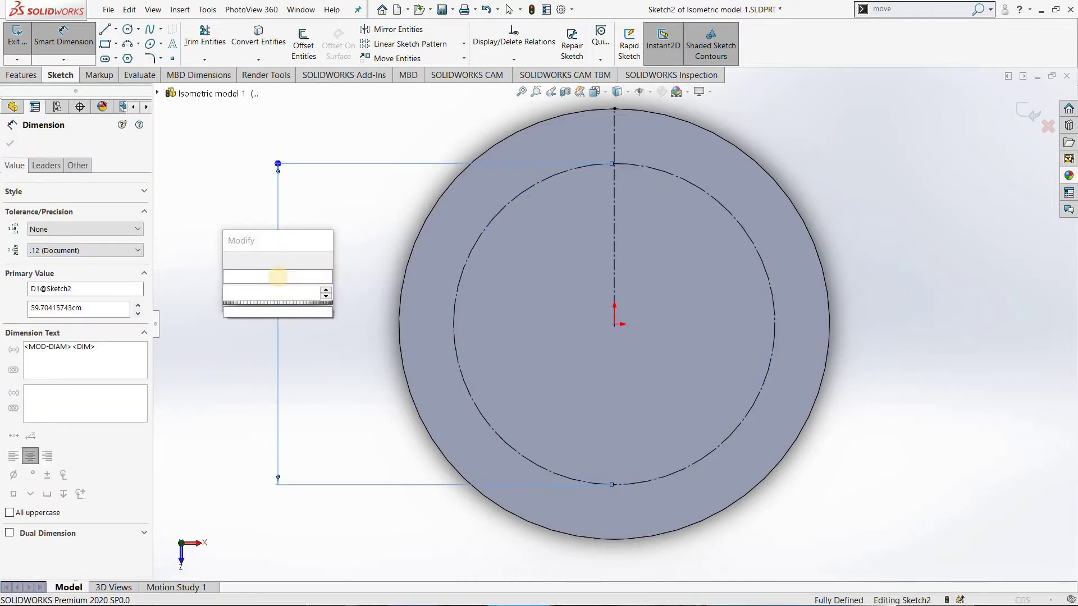
type("62")
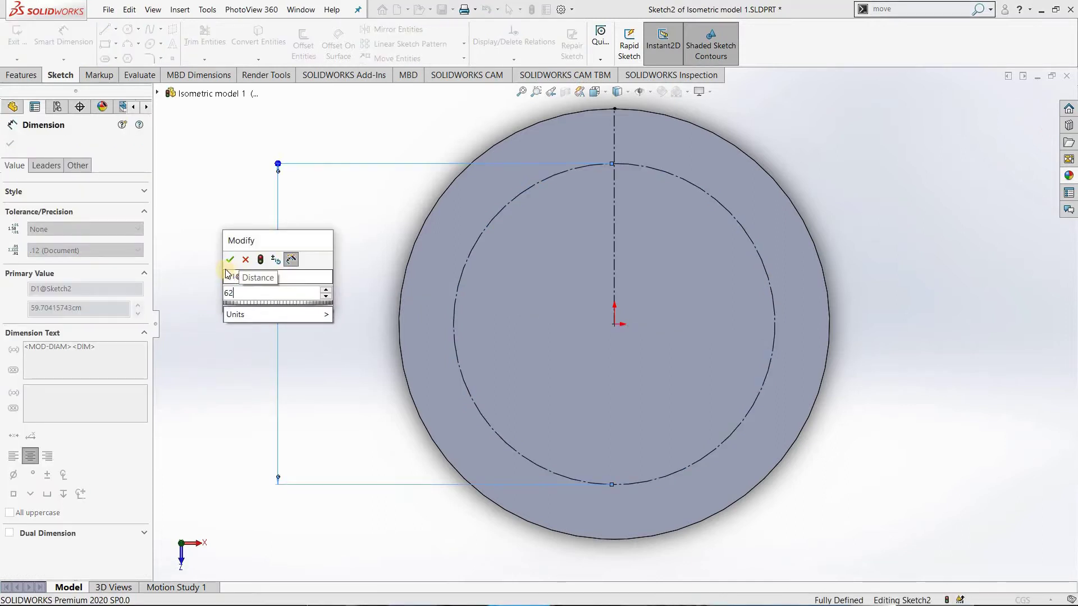
left_click(231, 261)
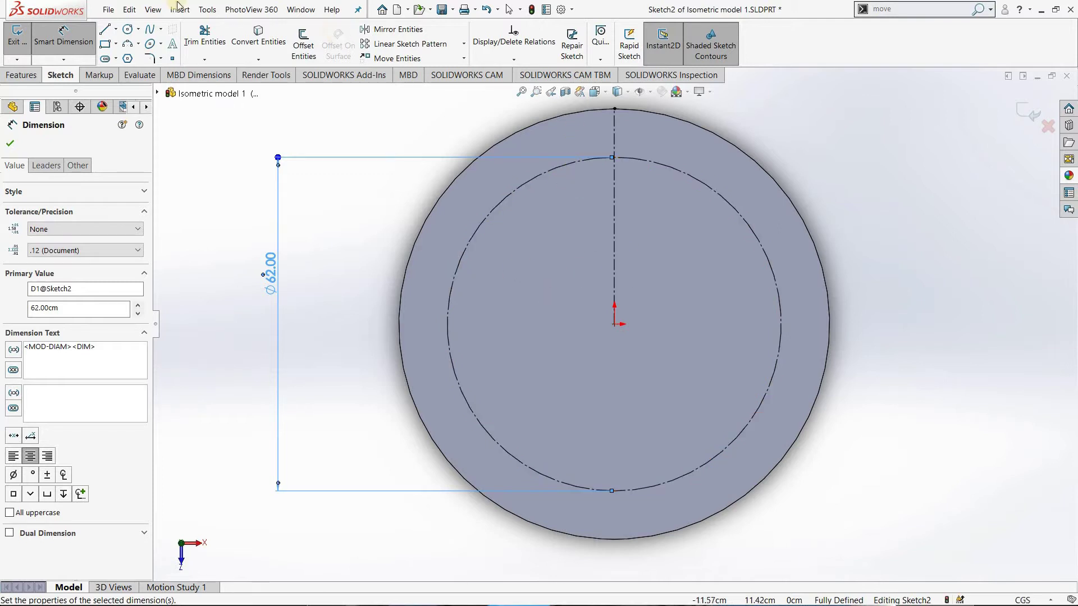
Draw a small circle at the top of the construction circle and dimension it to Ø8.
left_click(615, 161)
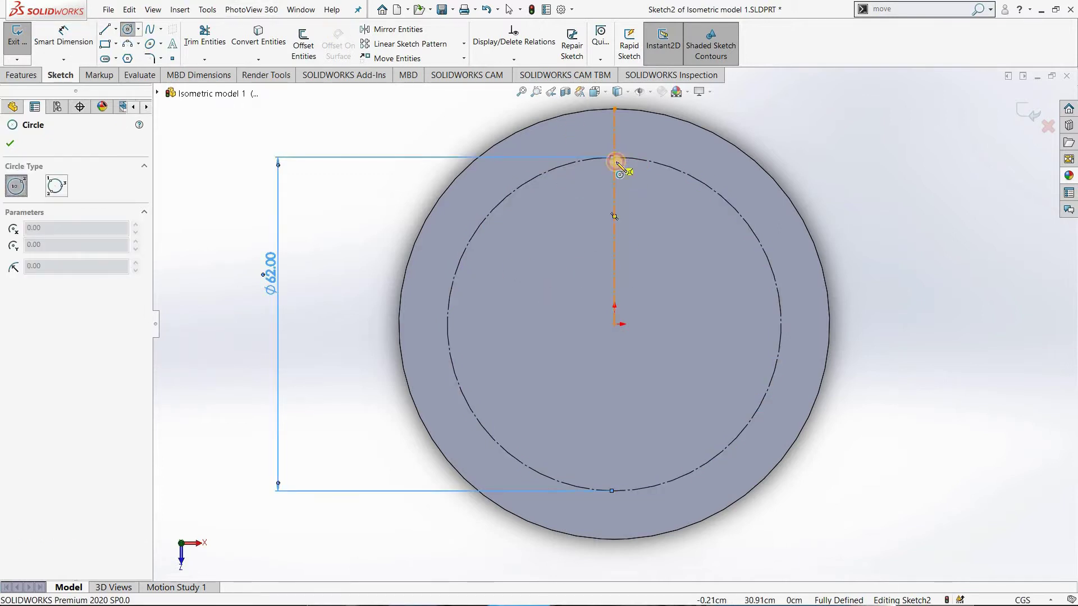
left_click_drag(615, 159, 618, 170)
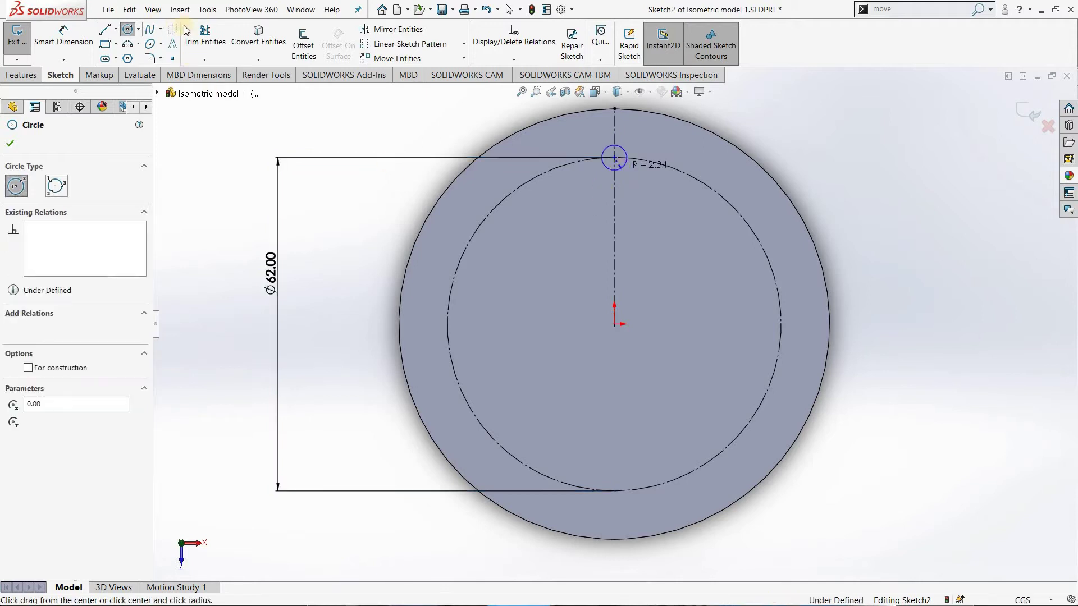
left_click(64, 33)
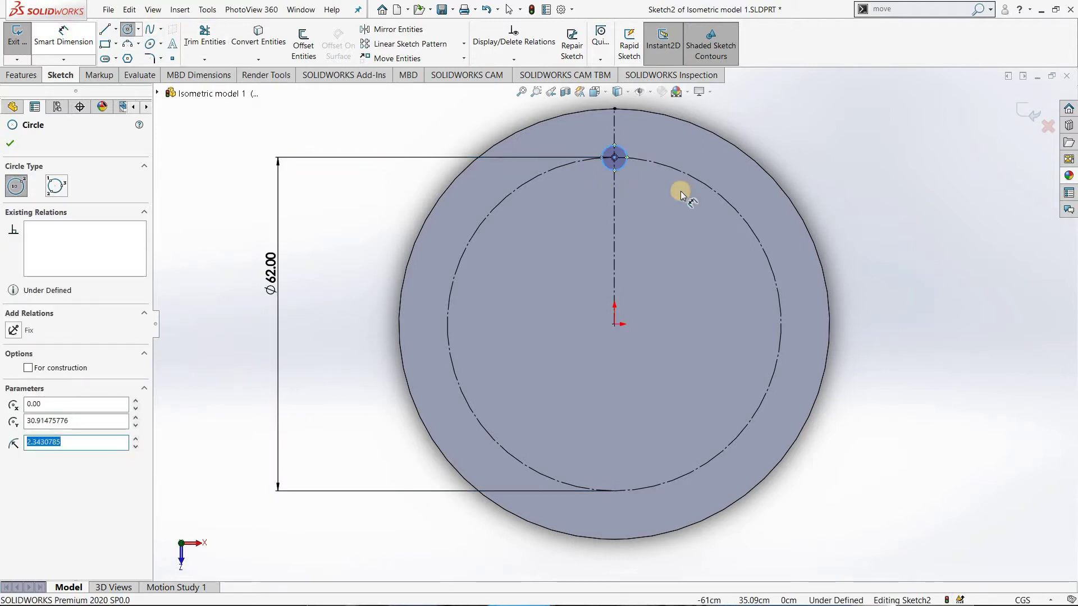
left_click(625, 166)
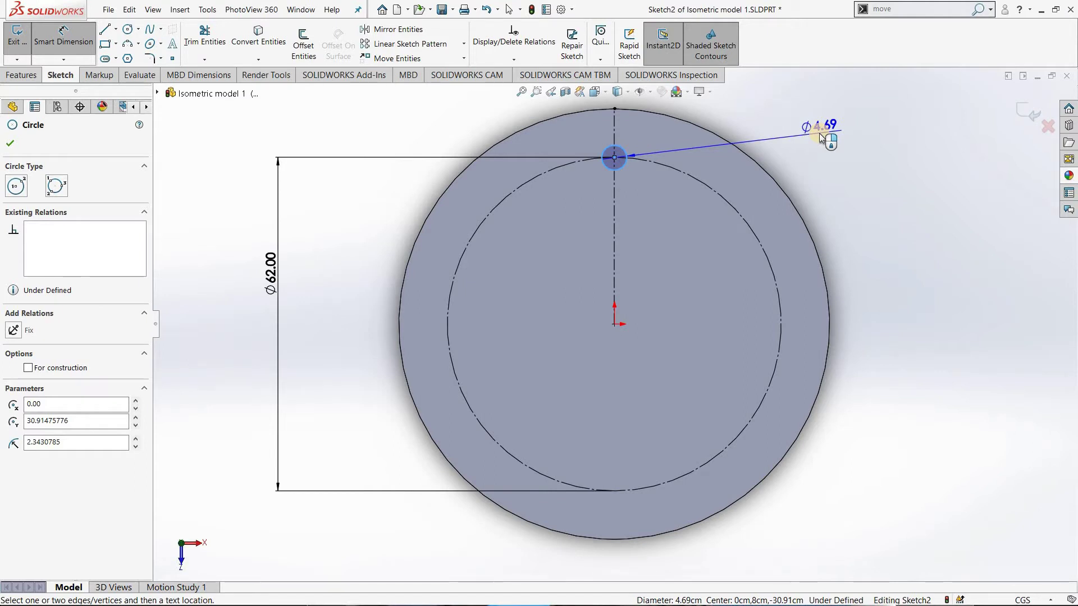
left_click(820, 133)
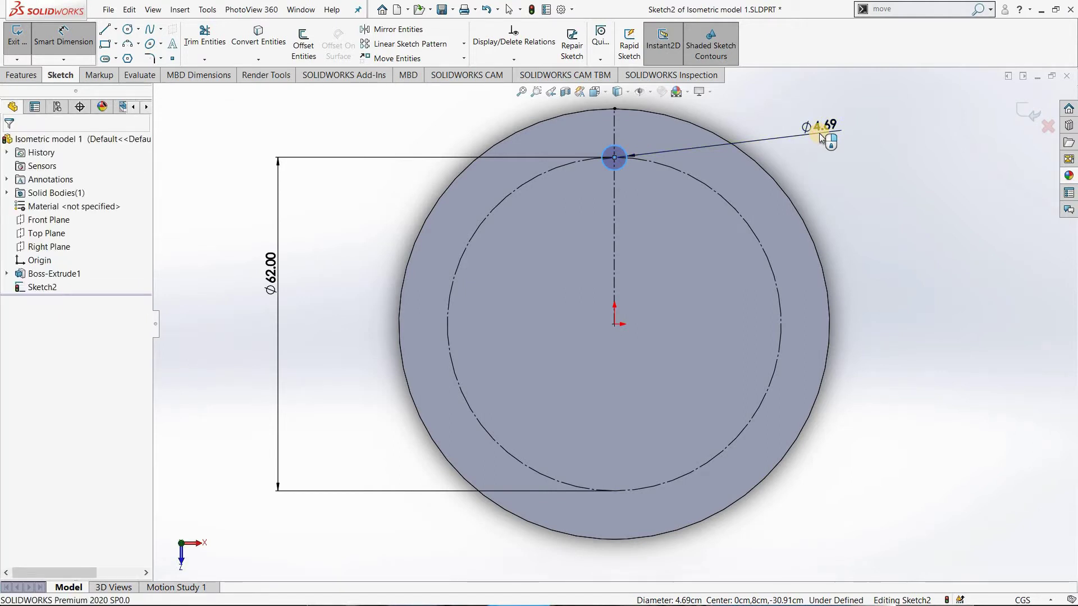
double_click(820, 133)
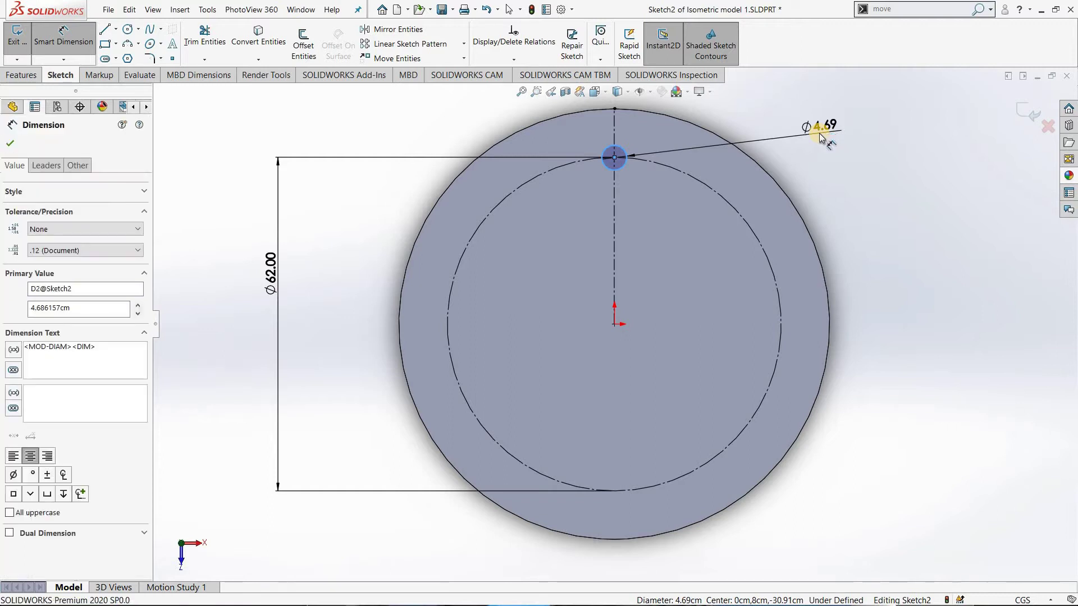
type("8")
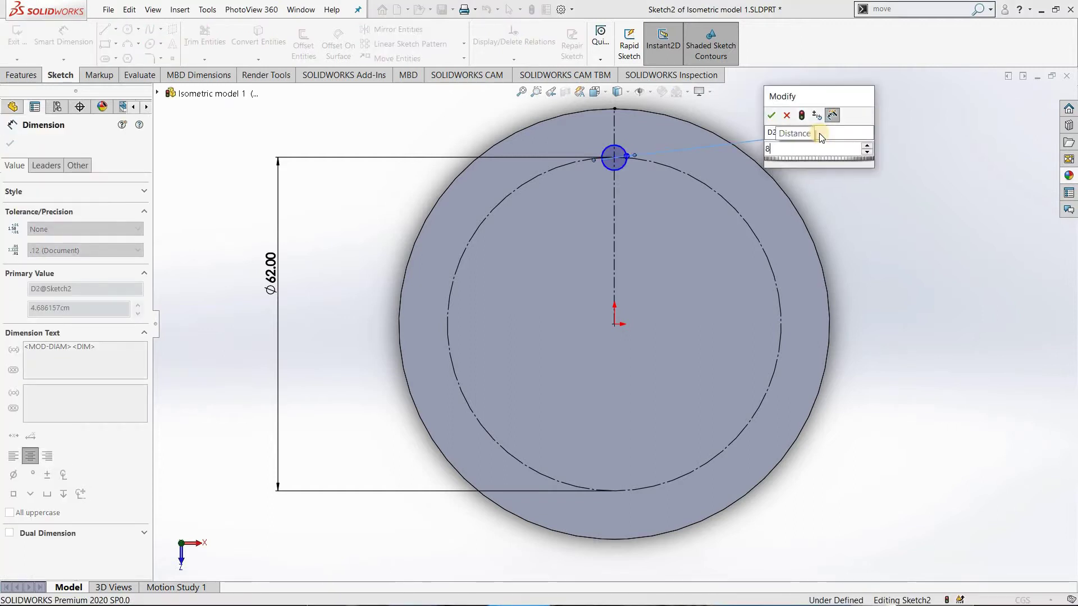
key("Escape")
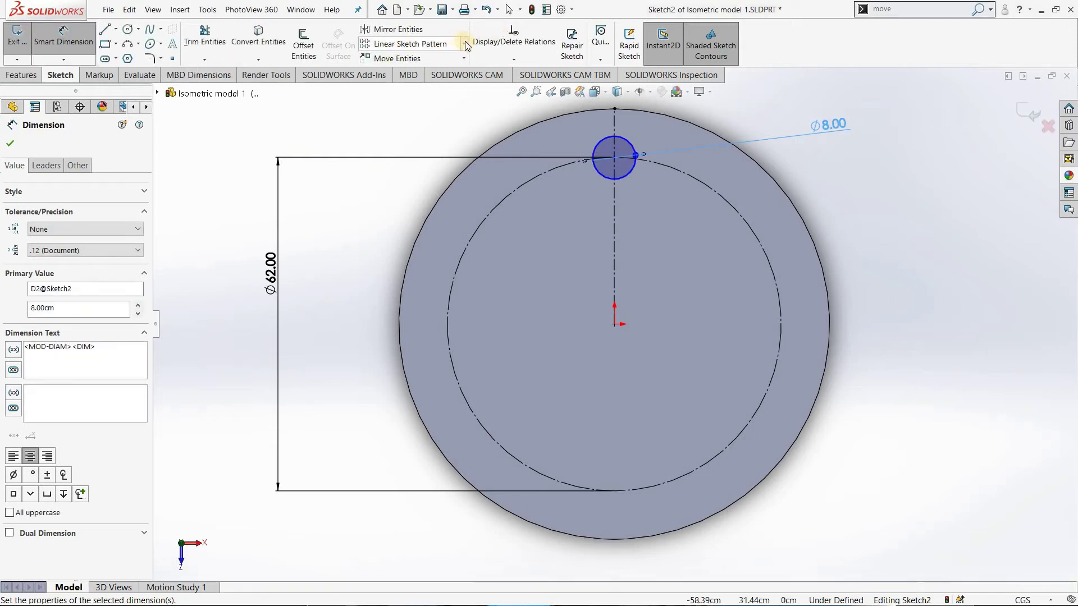
left_click(464, 44)
Circular-pattern the Ø8 circle into 3 equally spaced instances around the construction circle.
left_click(644, 147)
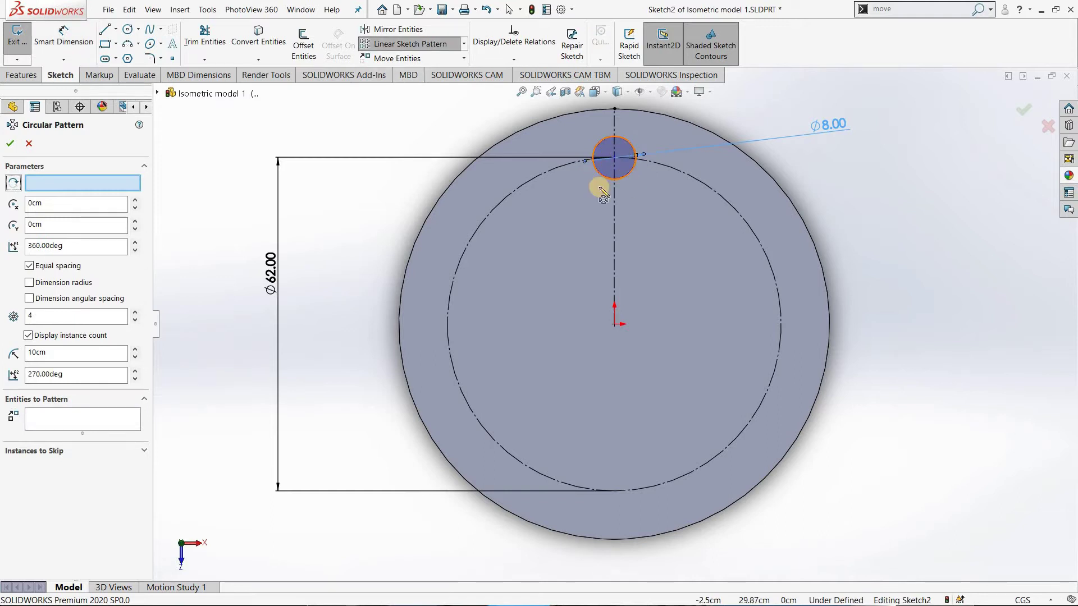
left_click(79, 425)
left_click(602, 175)
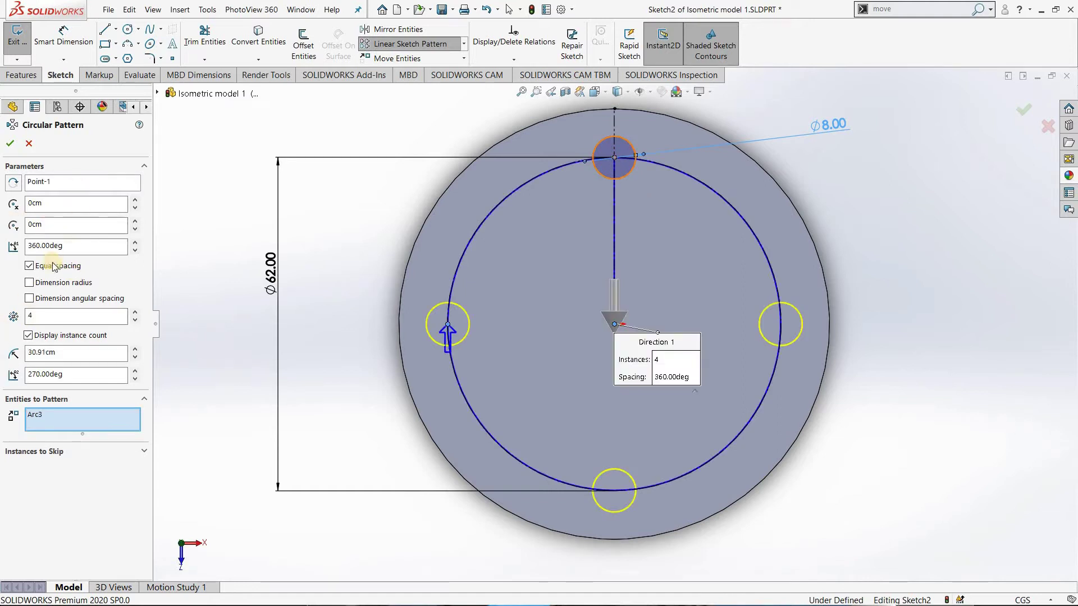
left_click(135, 320)
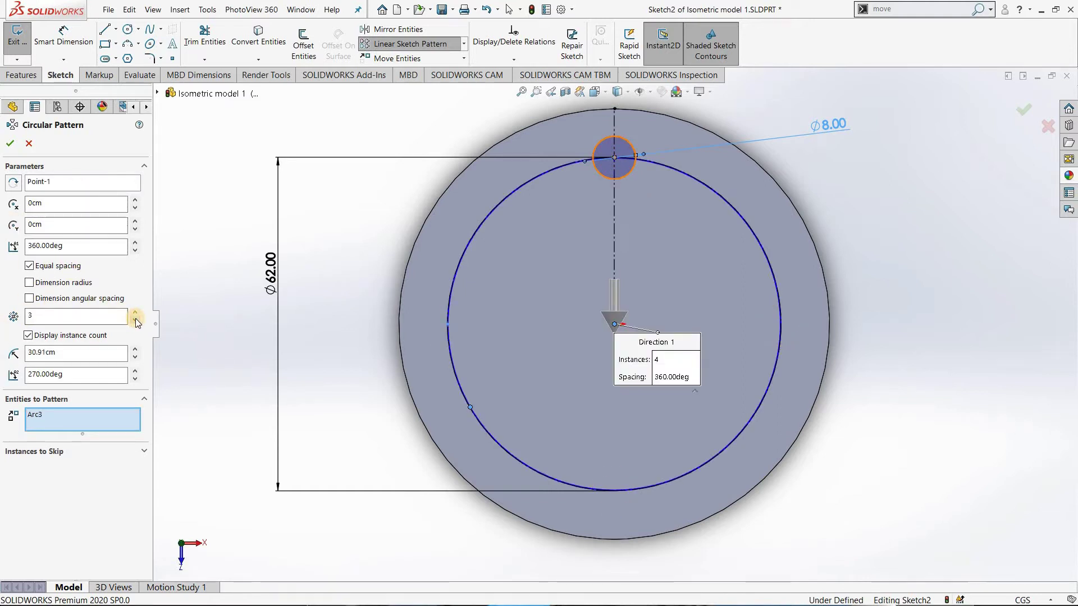
left_click(10, 143)
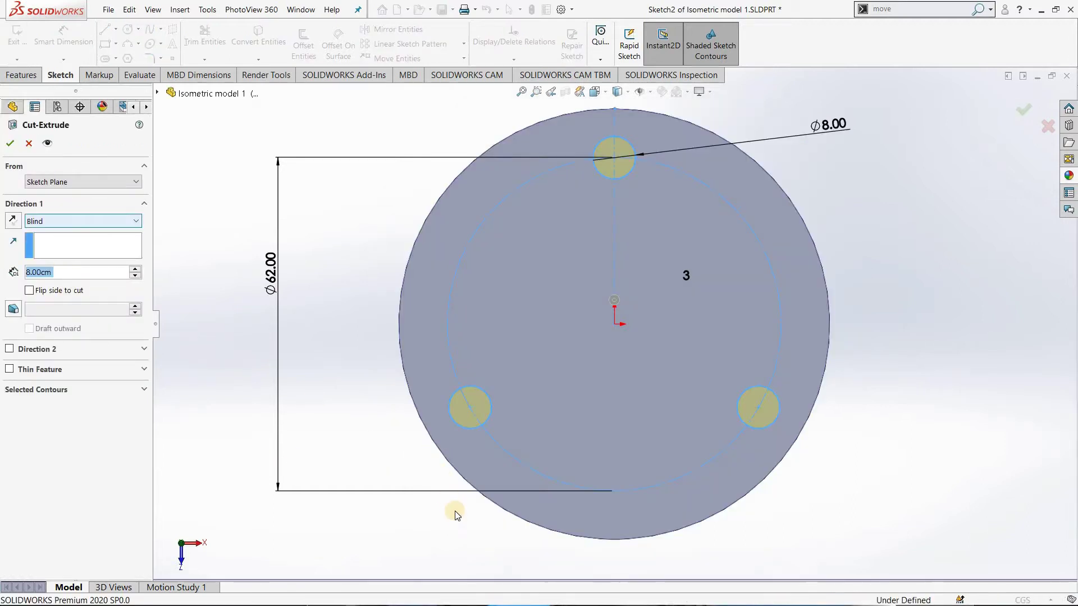
Cut the three Ø8 circles Through All to make the bolt holes.
middle_click_drag(453, 486, 474, 265)
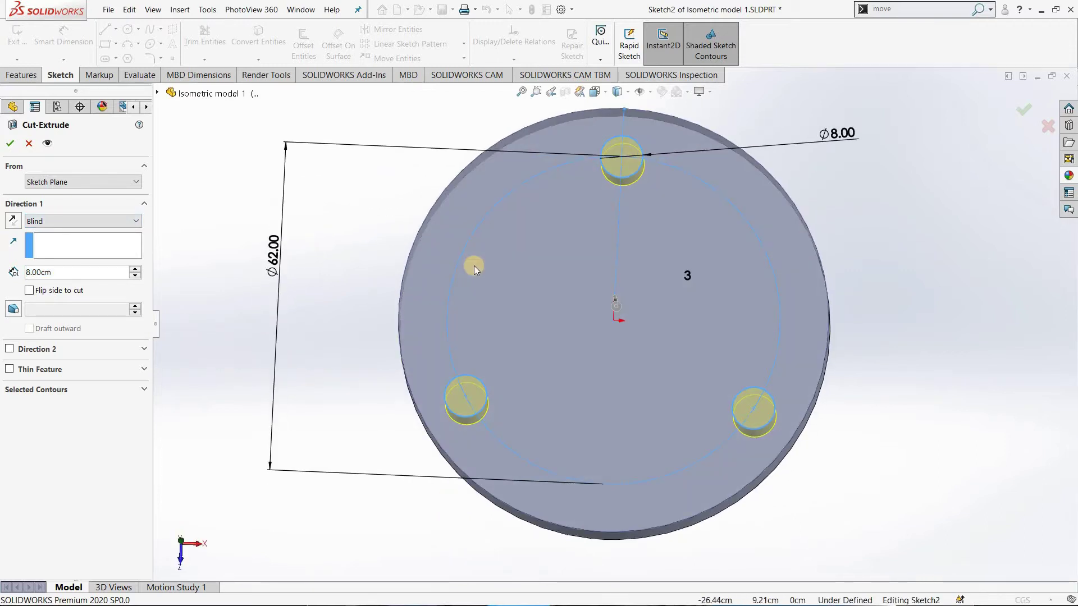
key("ctrl+7")
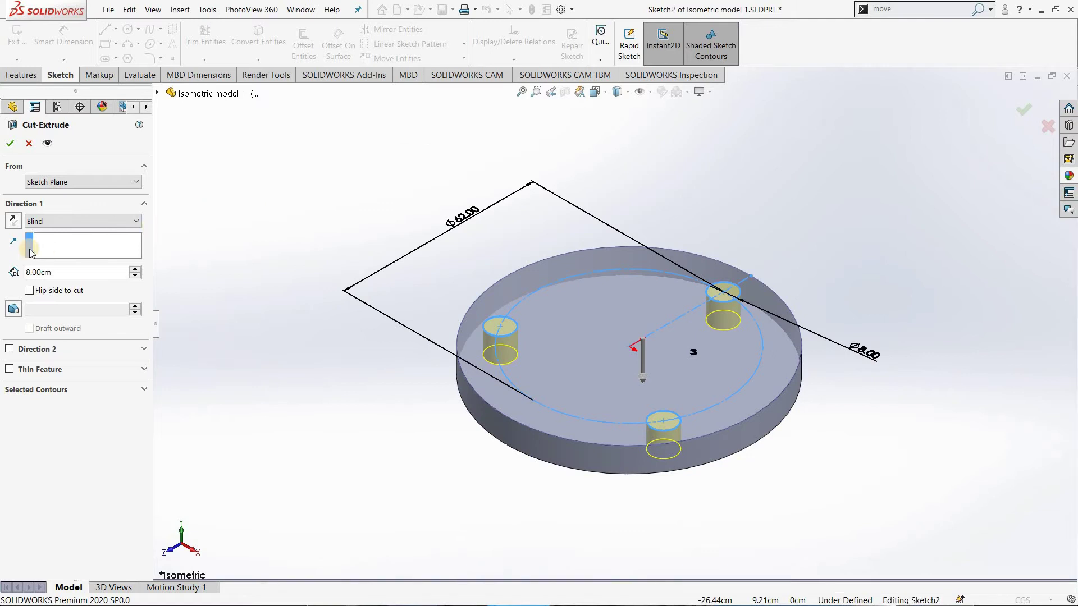
left_click(83, 220)
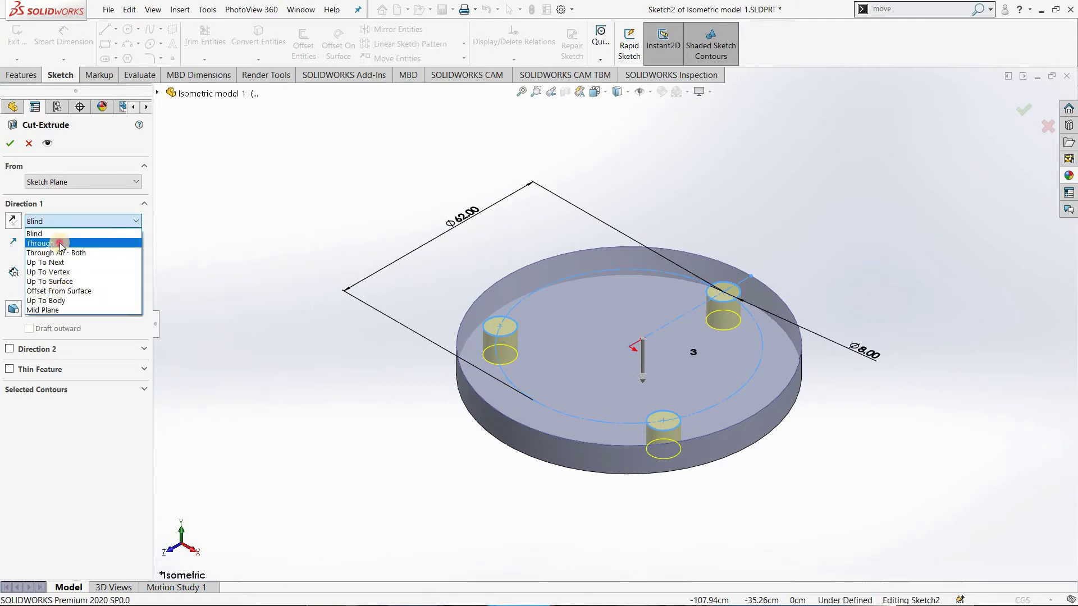
left_click(56, 243)
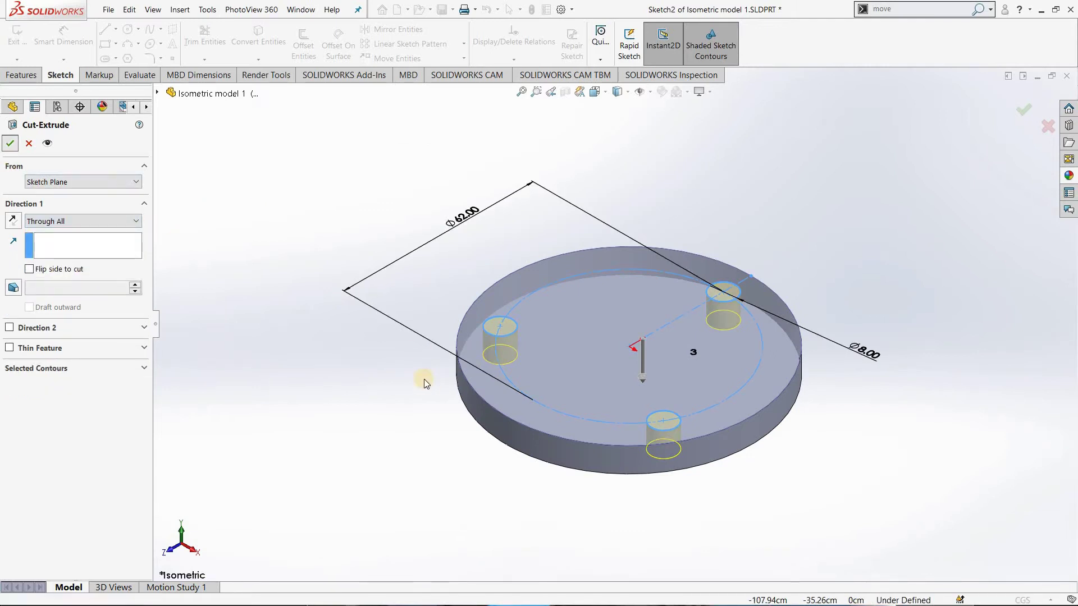
key("Return")
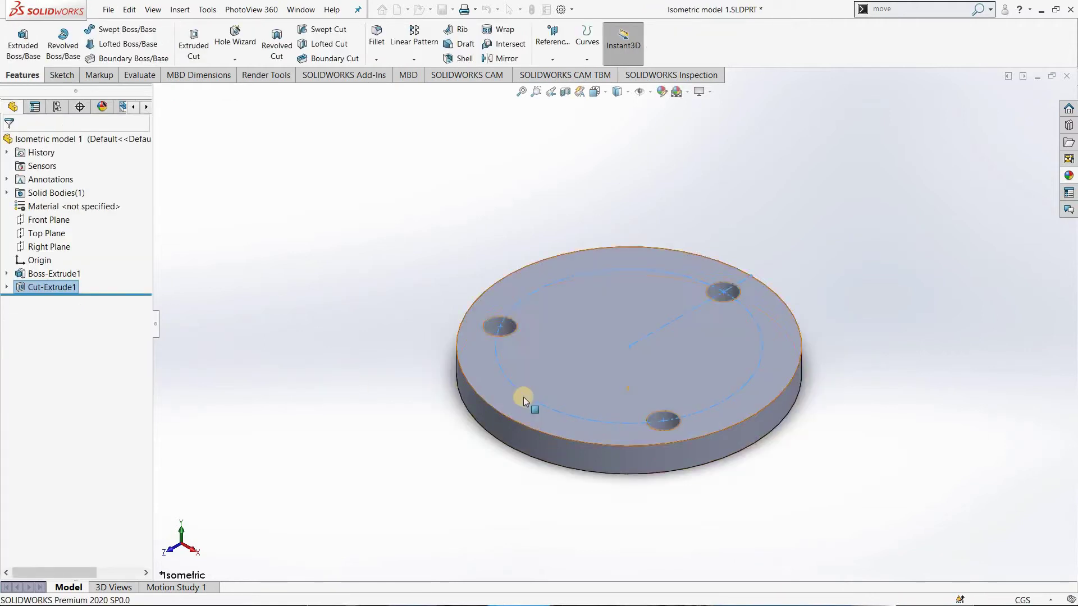
left_click(378, 210)
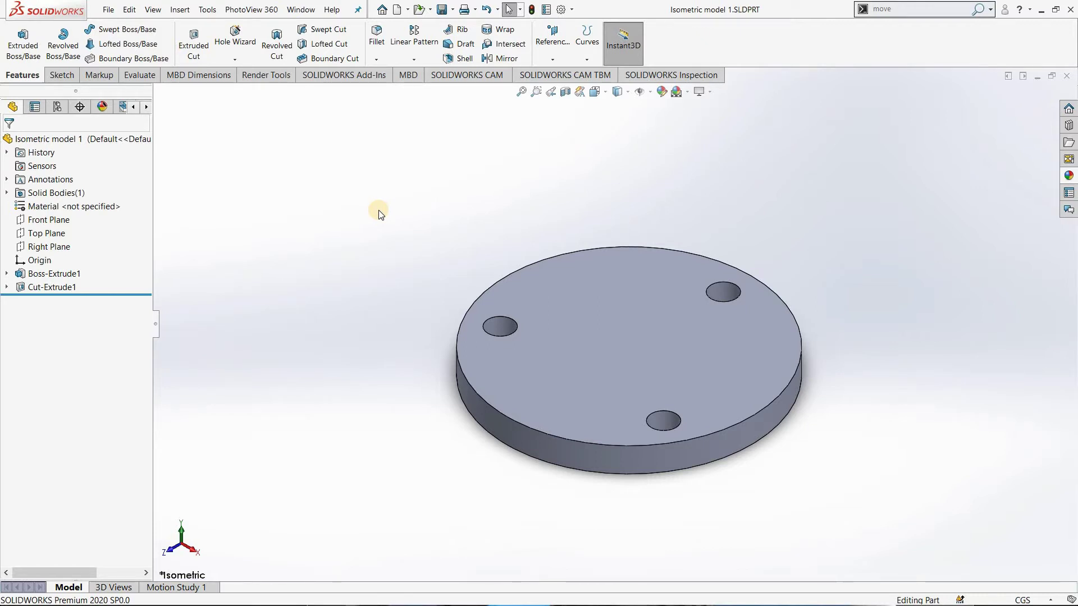
key("f")
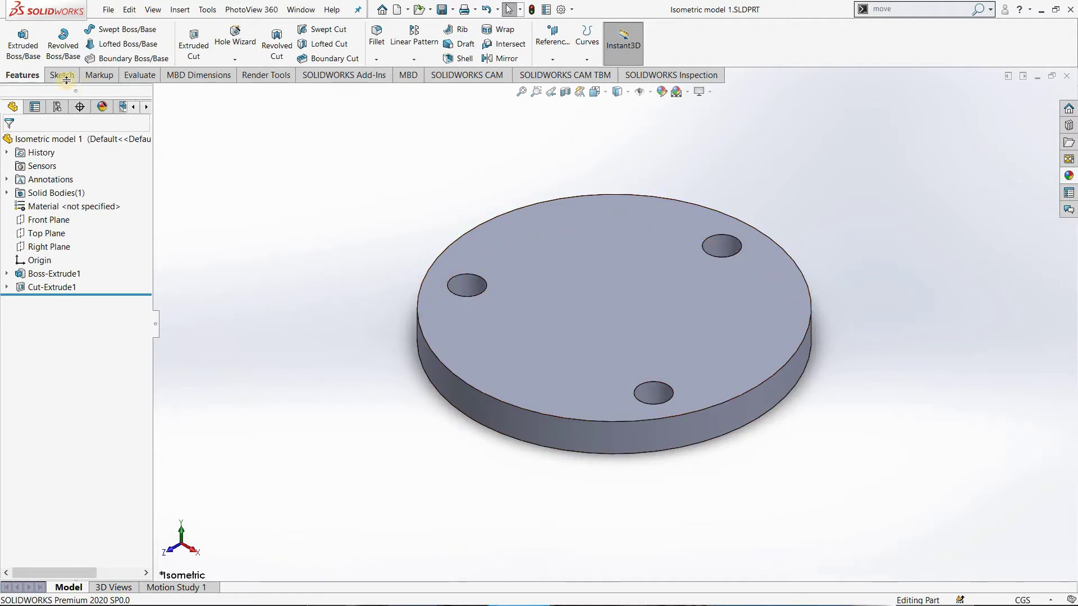
Start an Extruded Boss sketch on the disc's top face, viewed Normal To.
left_click(13, 59)
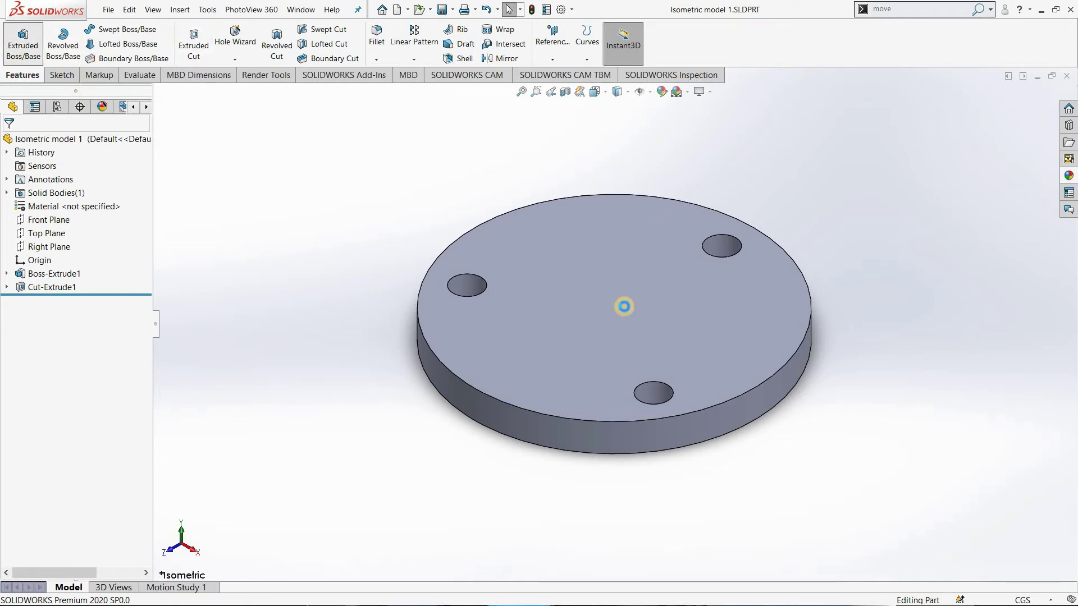
left_click(562, 303)
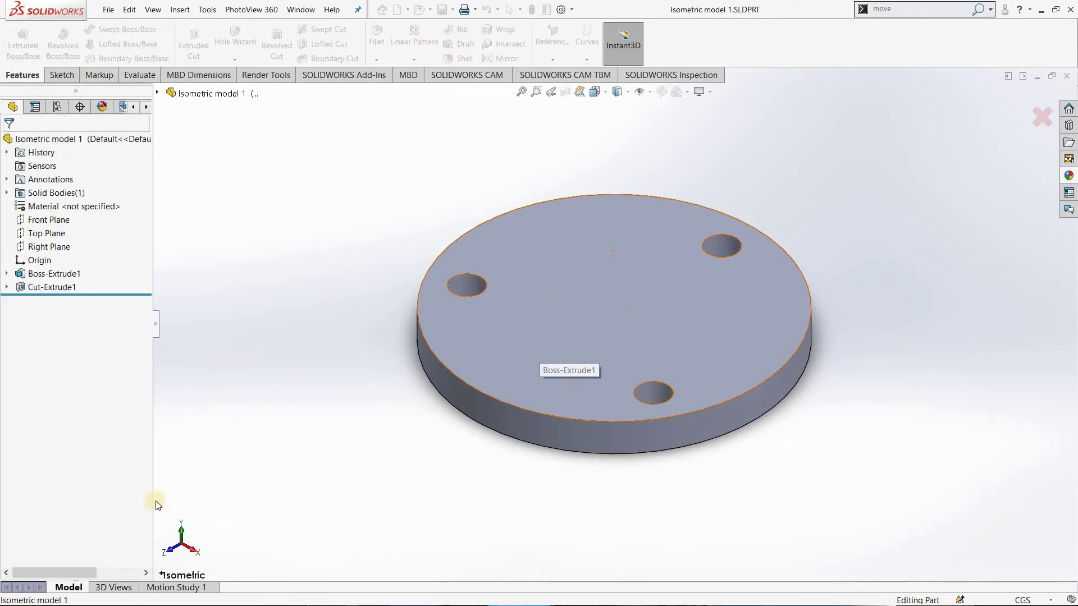
right_click(56, 301)
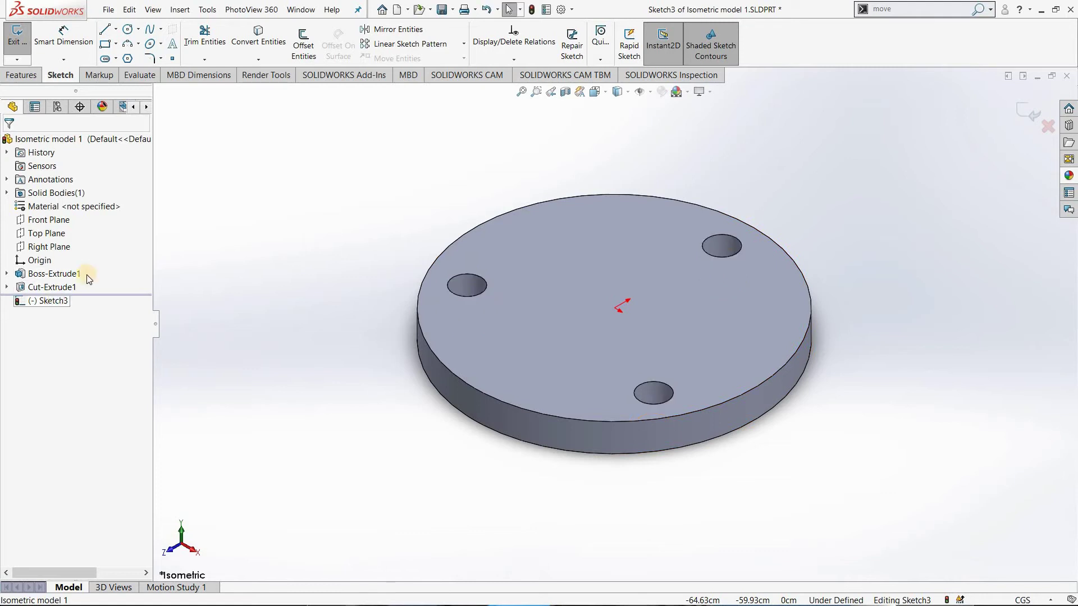
key("ctrl+8")
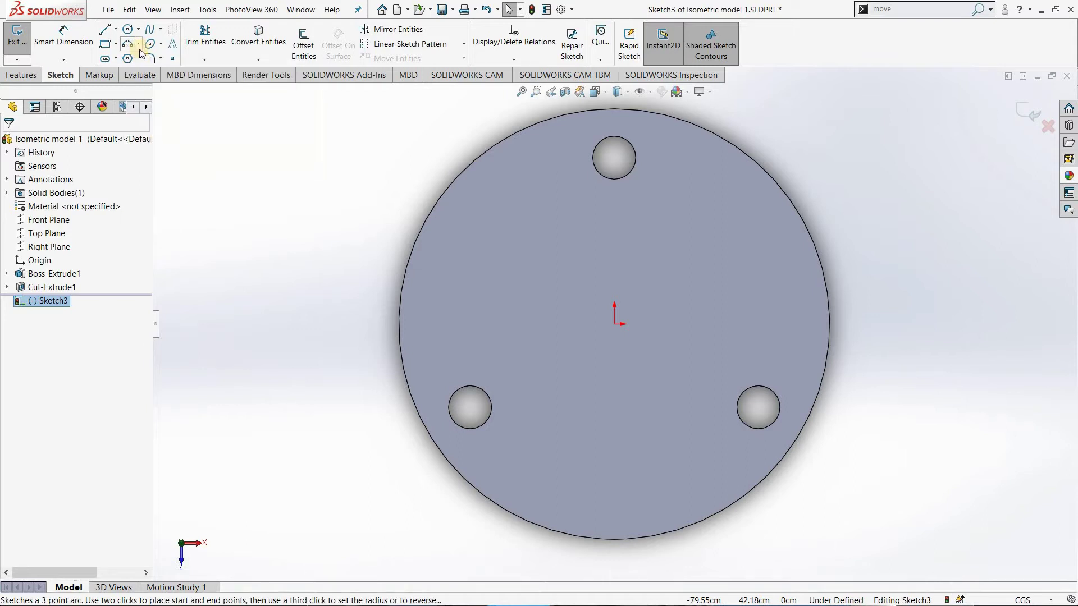
Draw a construction circle centred on the origin and dimension it to Ø60.
left_click(126, 32)
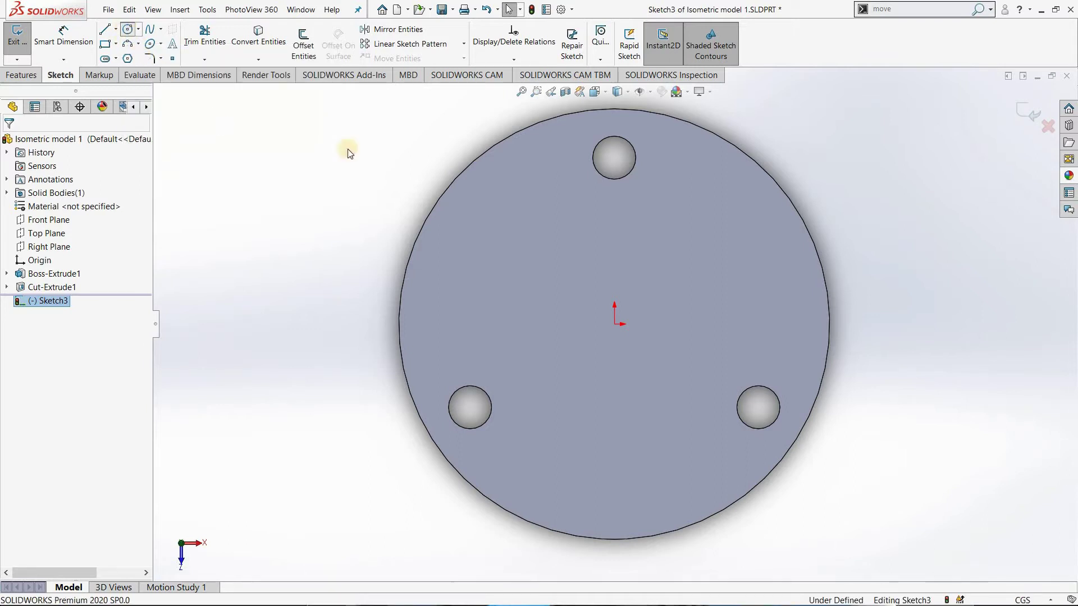
left_click(616, 324)
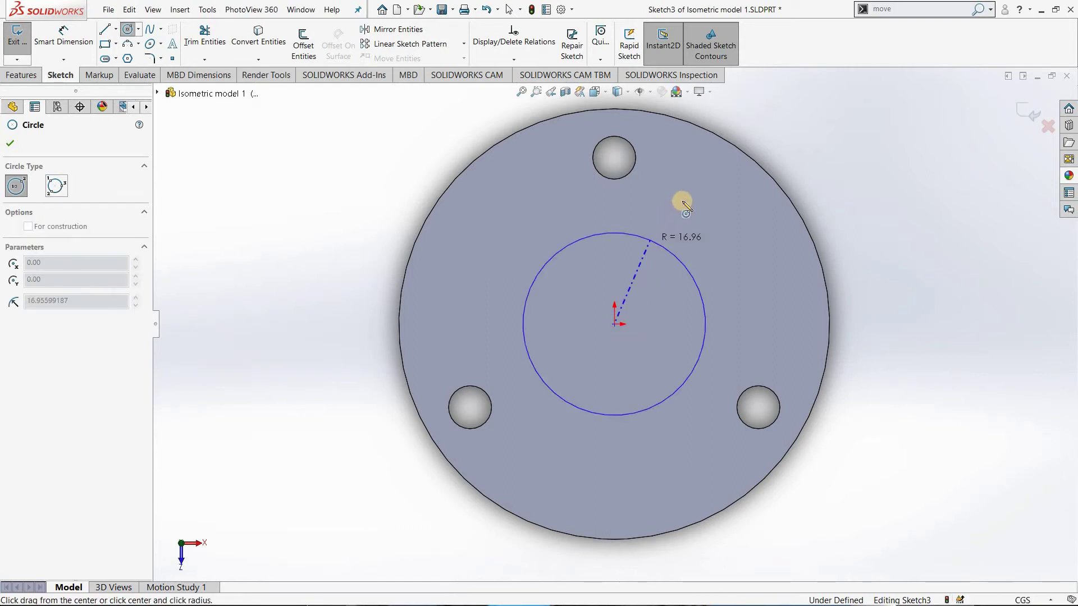
left_click(686, 184)
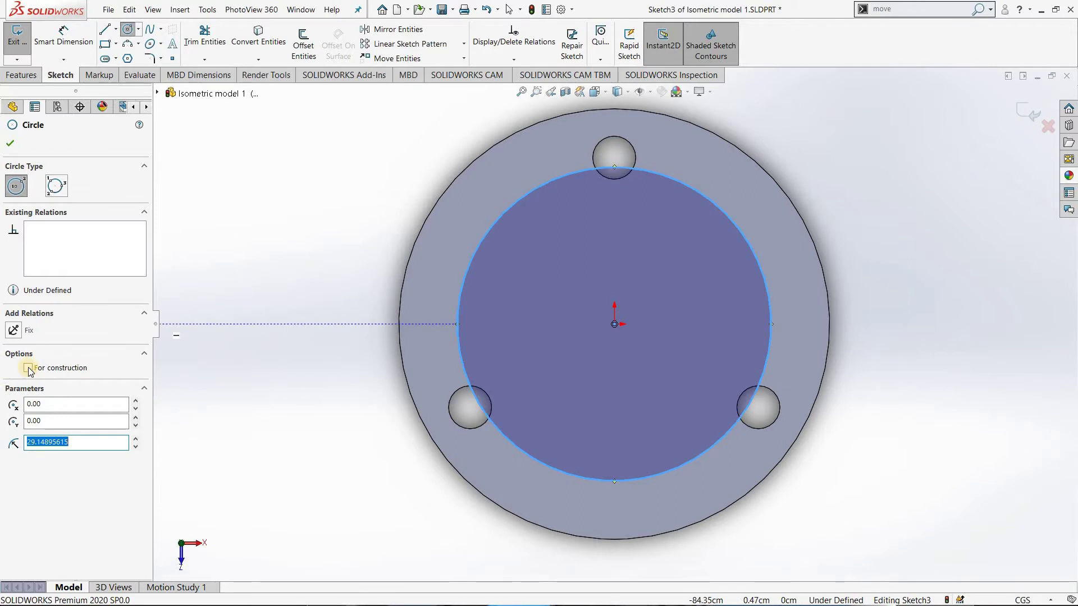
left_click(28, 368)
left_click(64, 36)
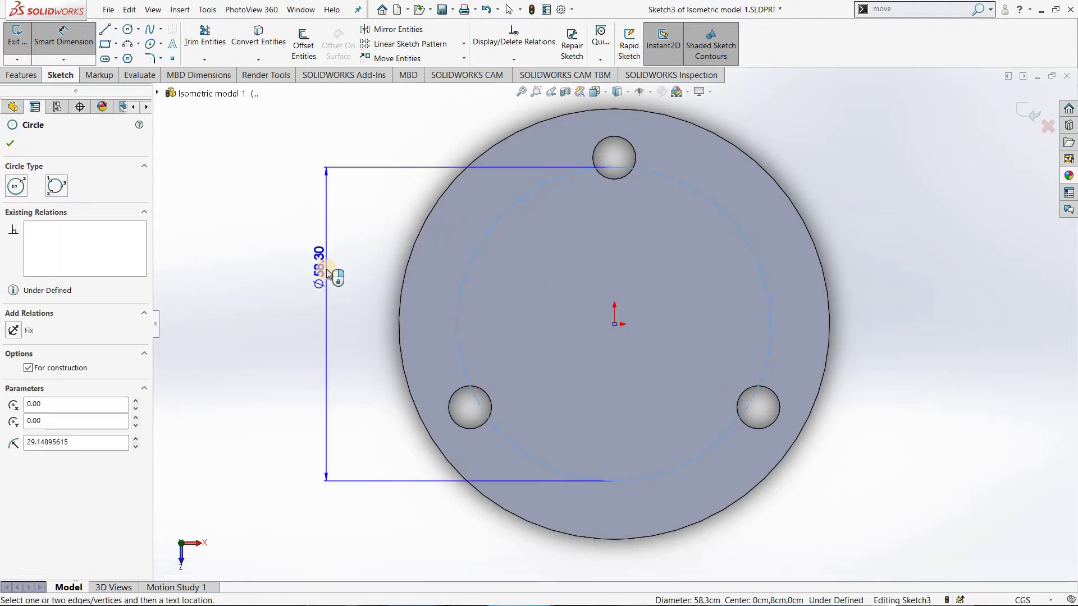
left_click(329, 276)
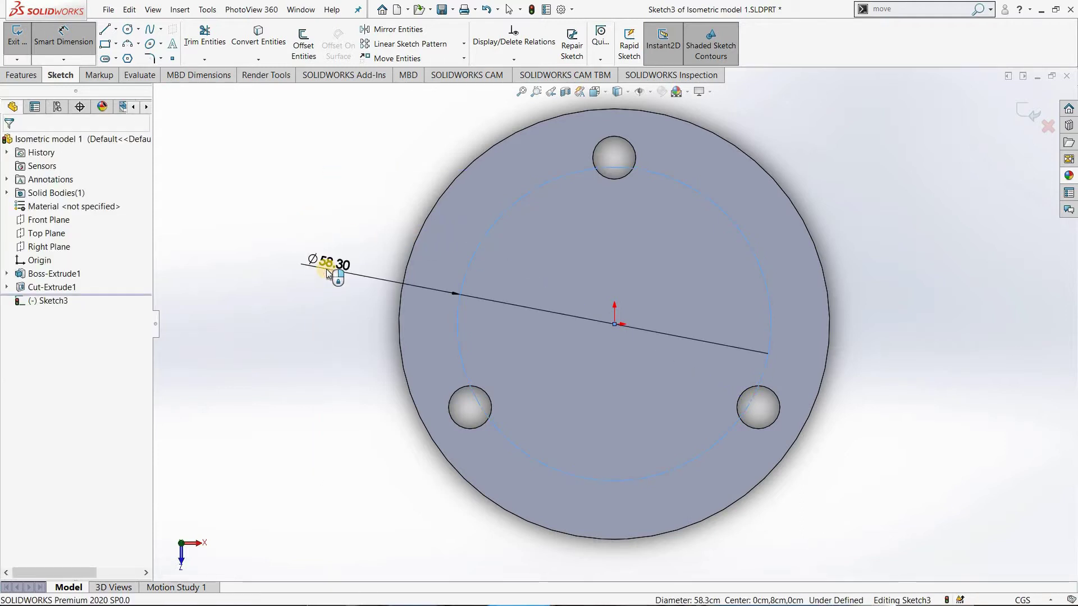
double_click(328, 275)
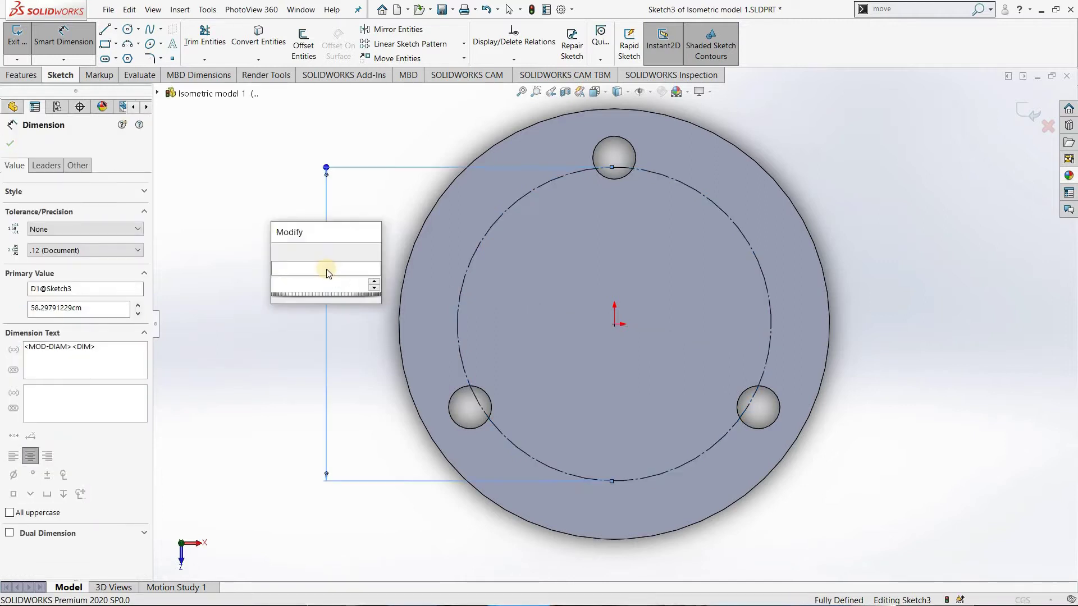
type("60")
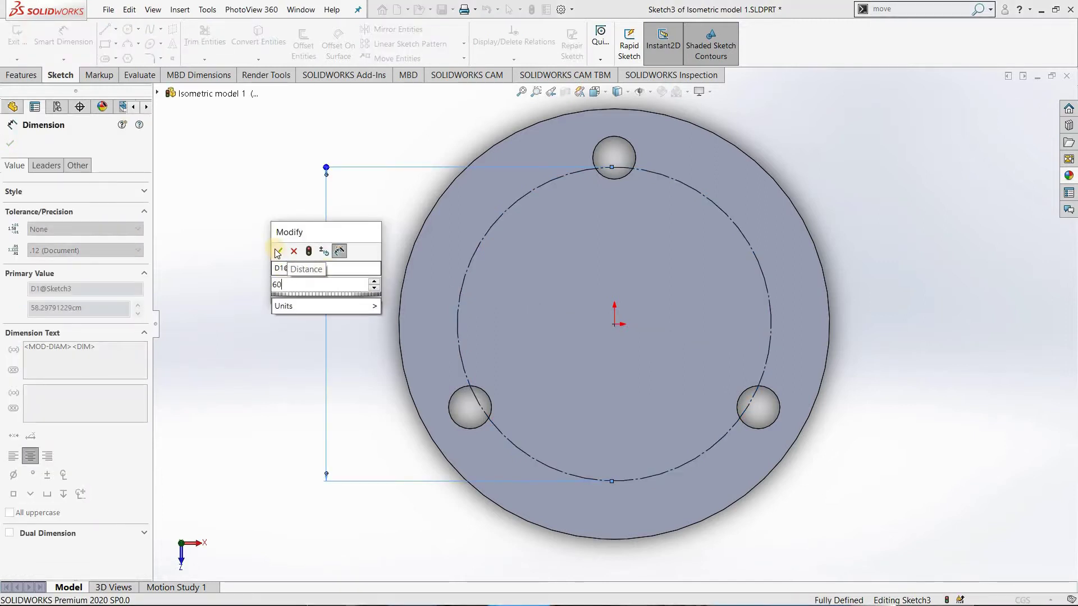
left_click(278, 251)
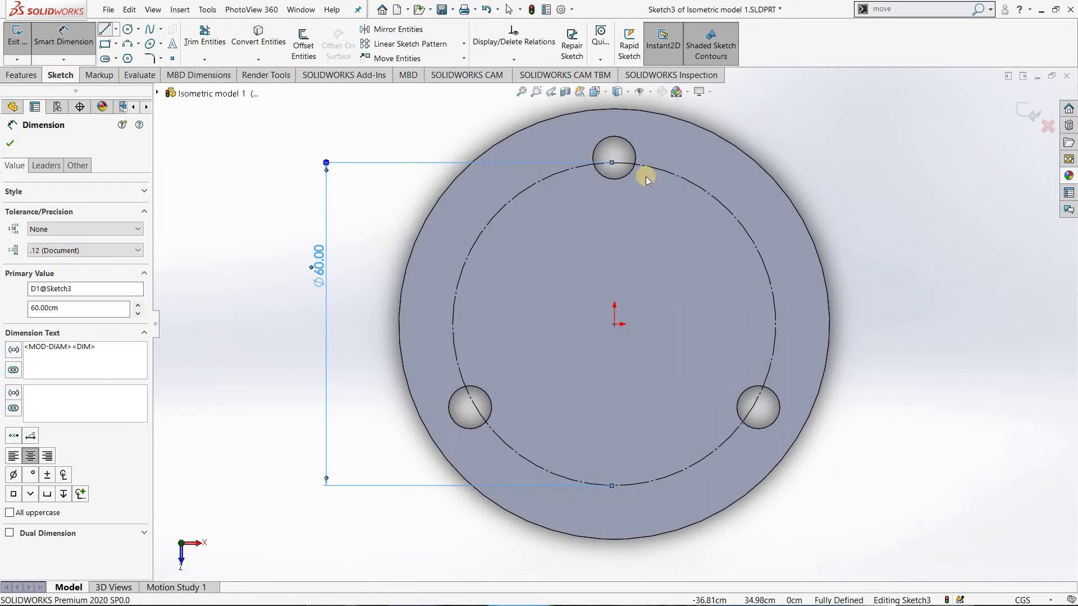
Draw a horizontal line from the top hole centre right to the disc rim.
key("l")
left_click(612, 163)
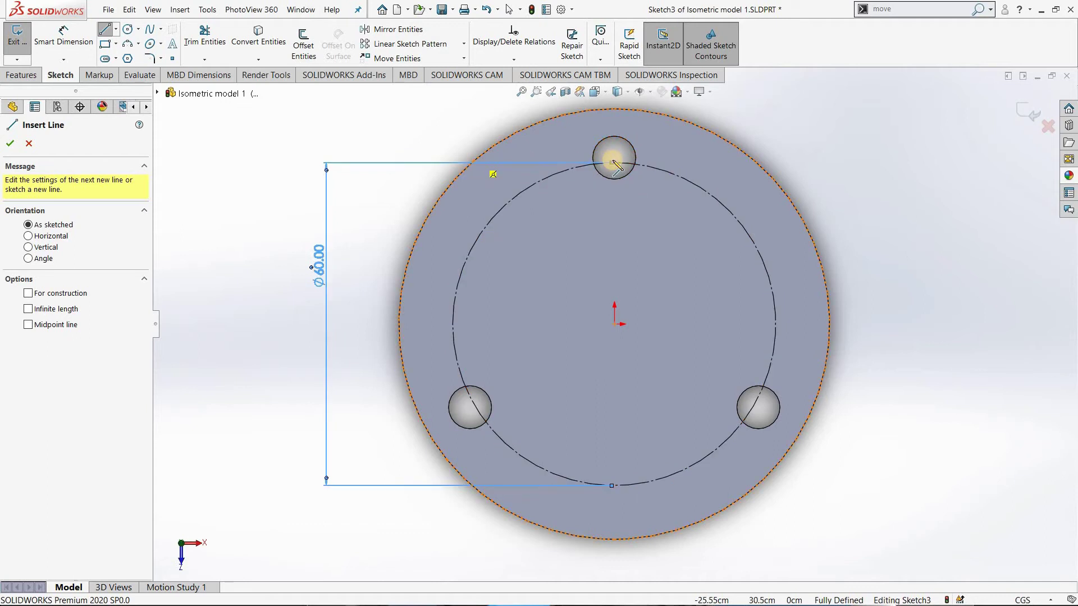
left_click(614, 162)
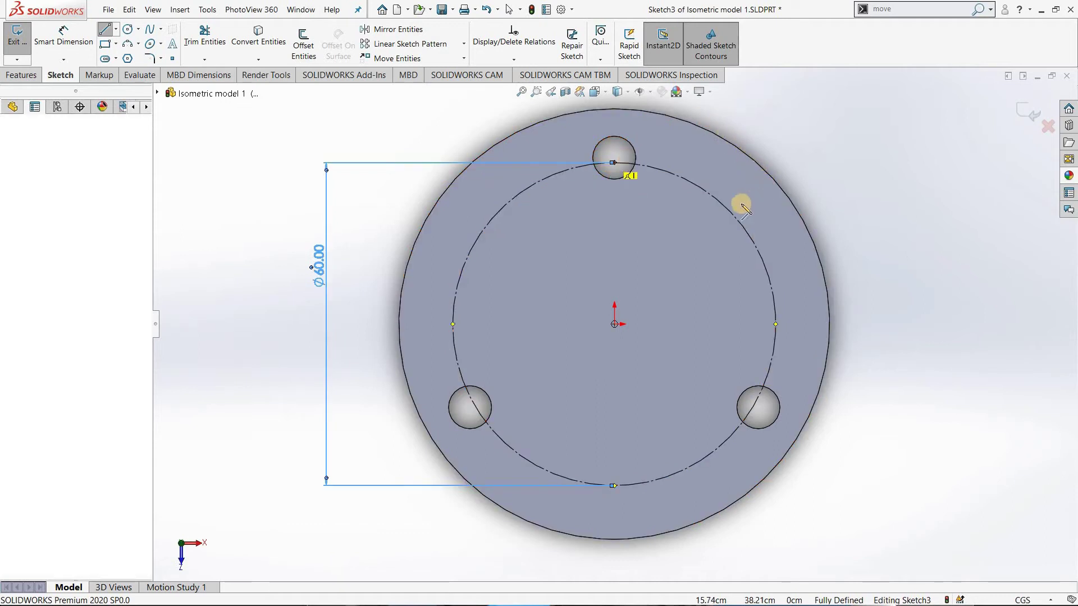
left_click(757, 163)
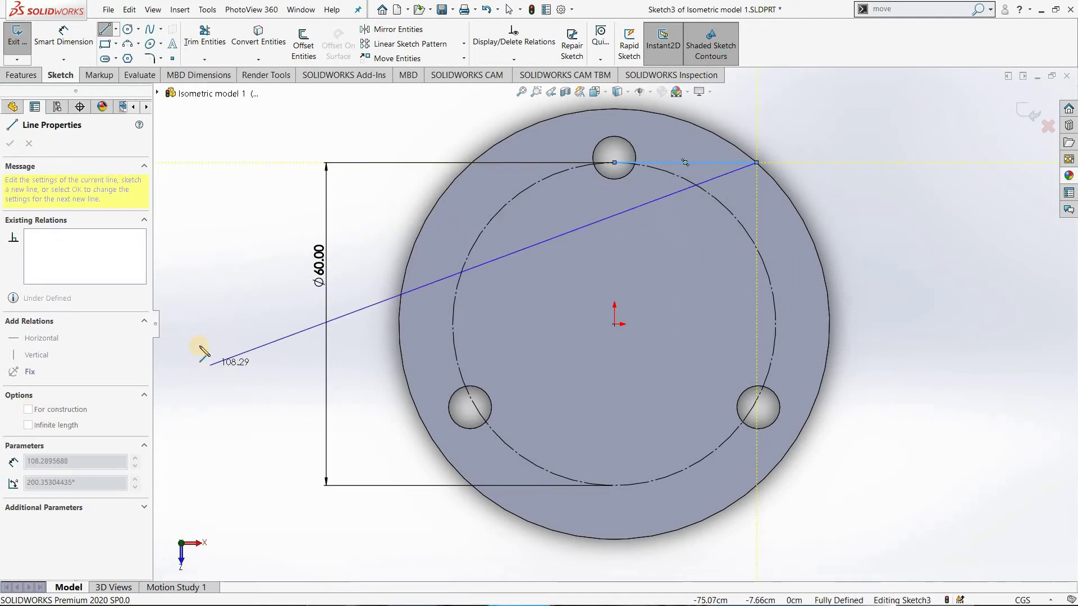
key("Escape")
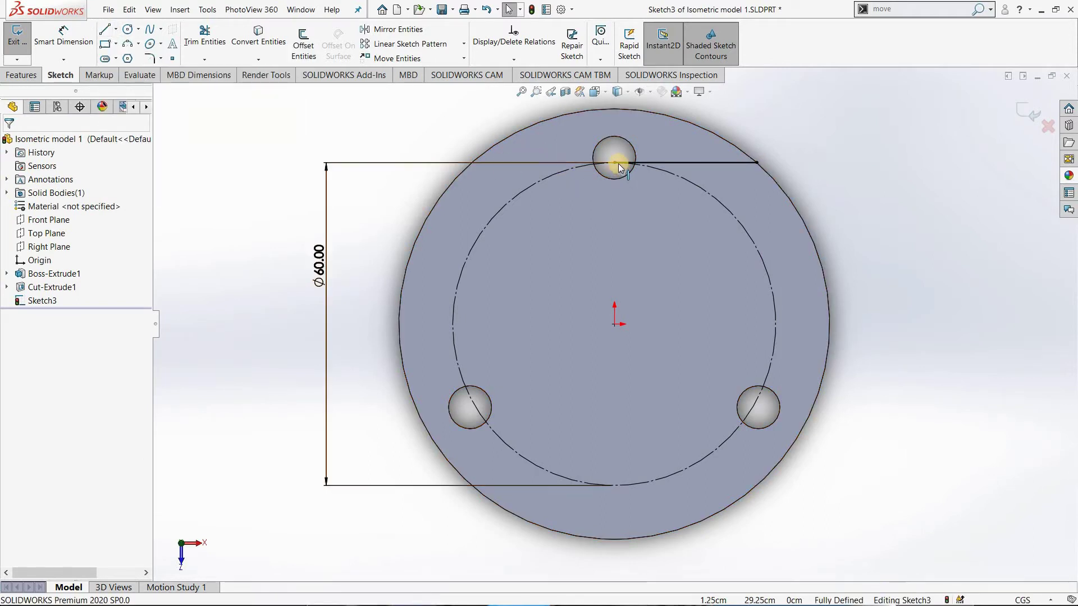
Draw a second horizontal line from the top hole centre left to the disc rim.
left_click(104, 29)
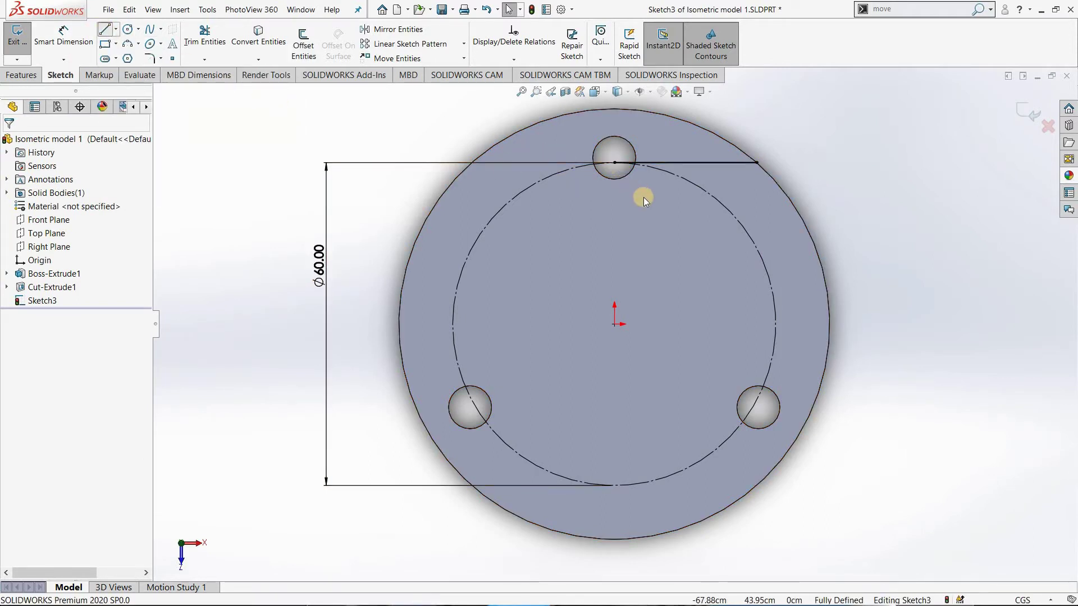
left_click(615, 163)
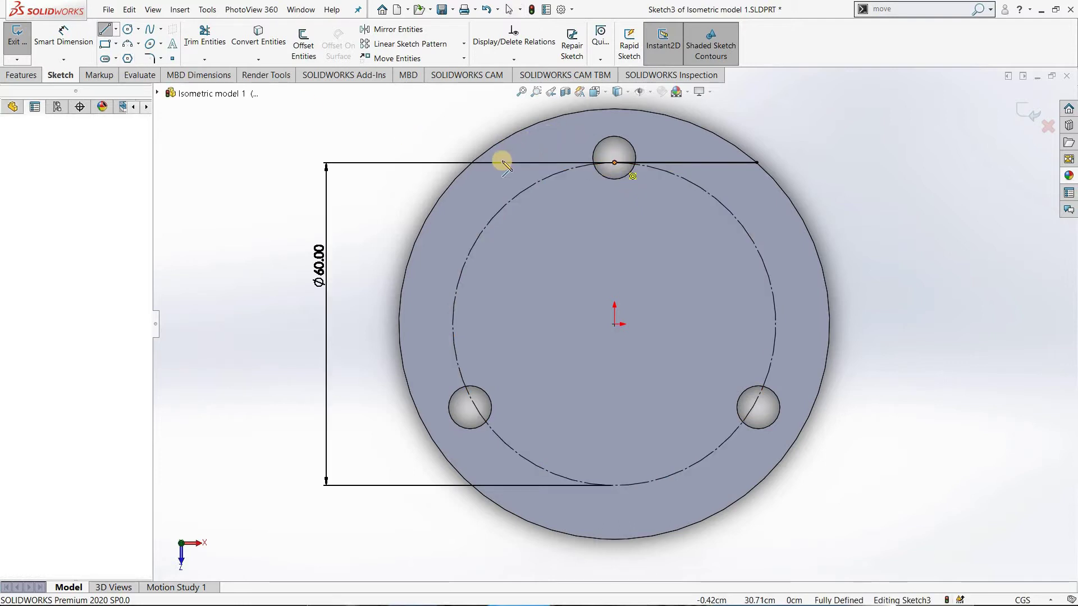
left_click(473, 162)
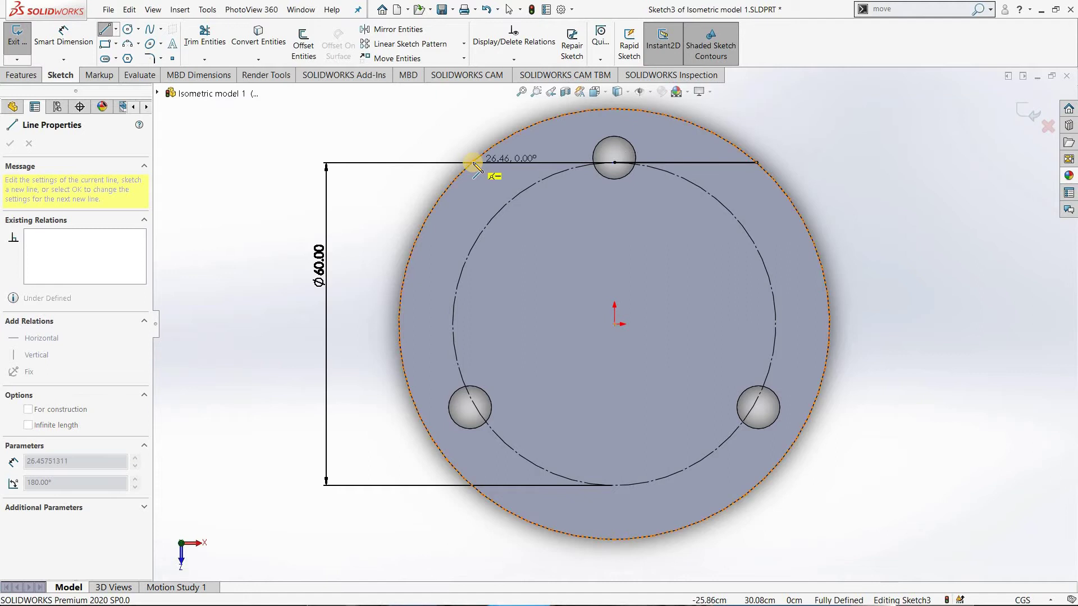
left_click(473, 164)
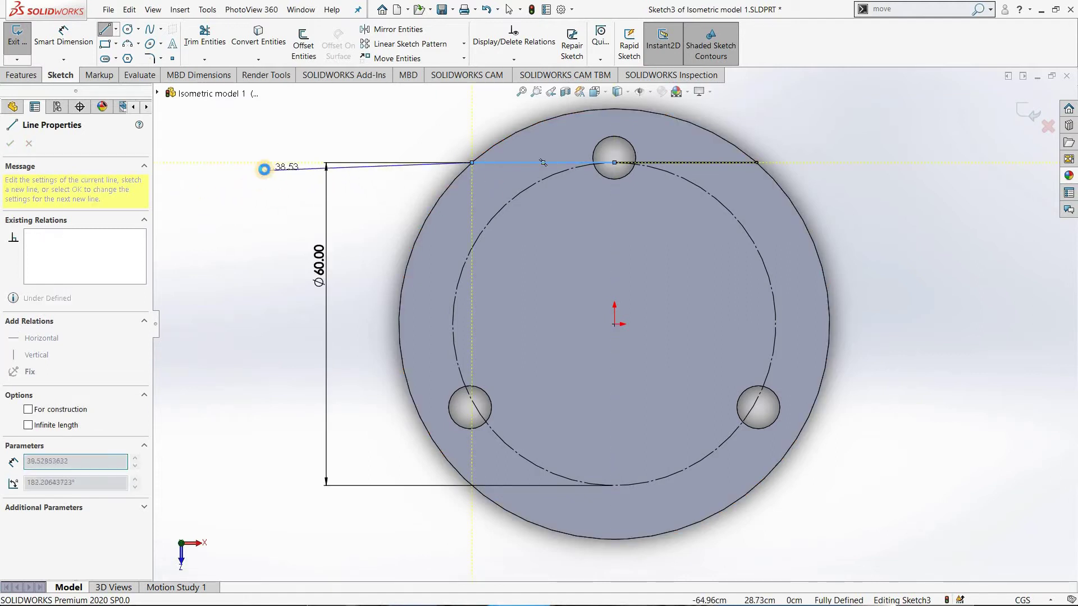
key("Escape")
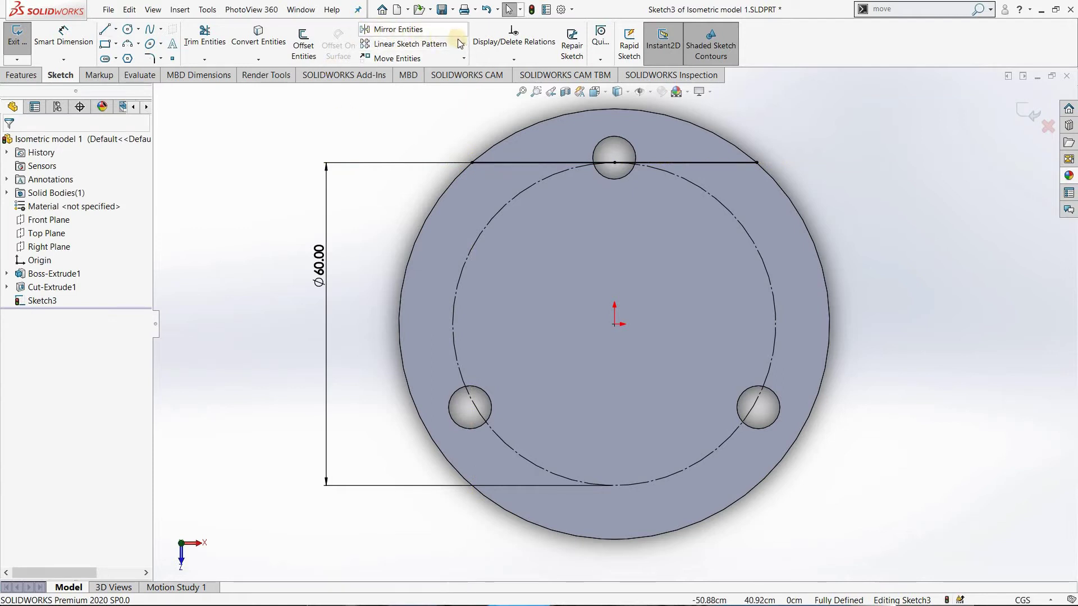
Pattern the top lines three times around the origin, creating angled chords through the lower holes.
left_click(463, 44)
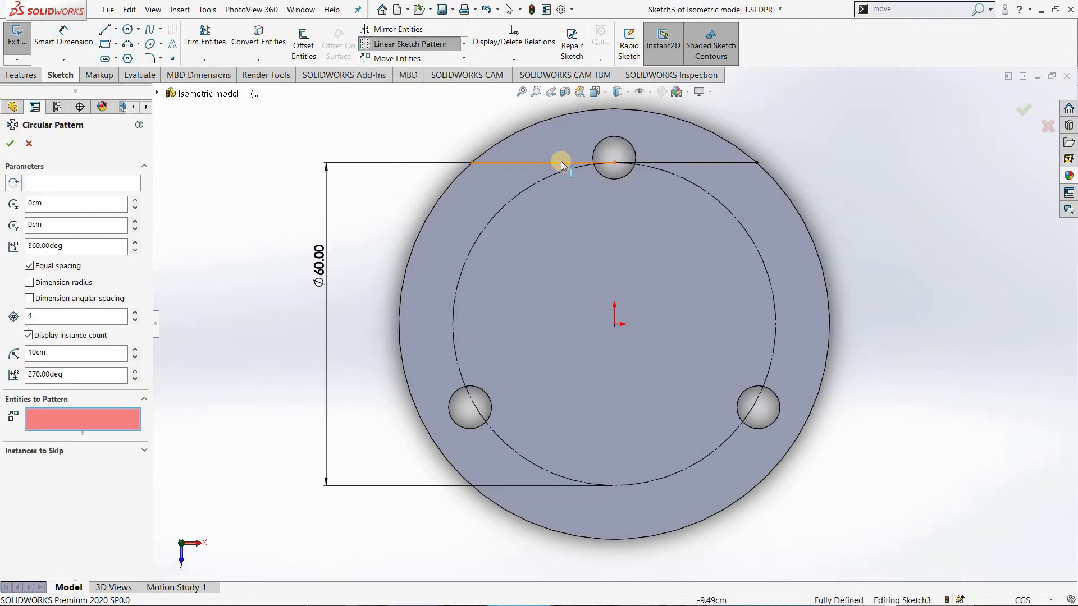
left_click(698, 165)
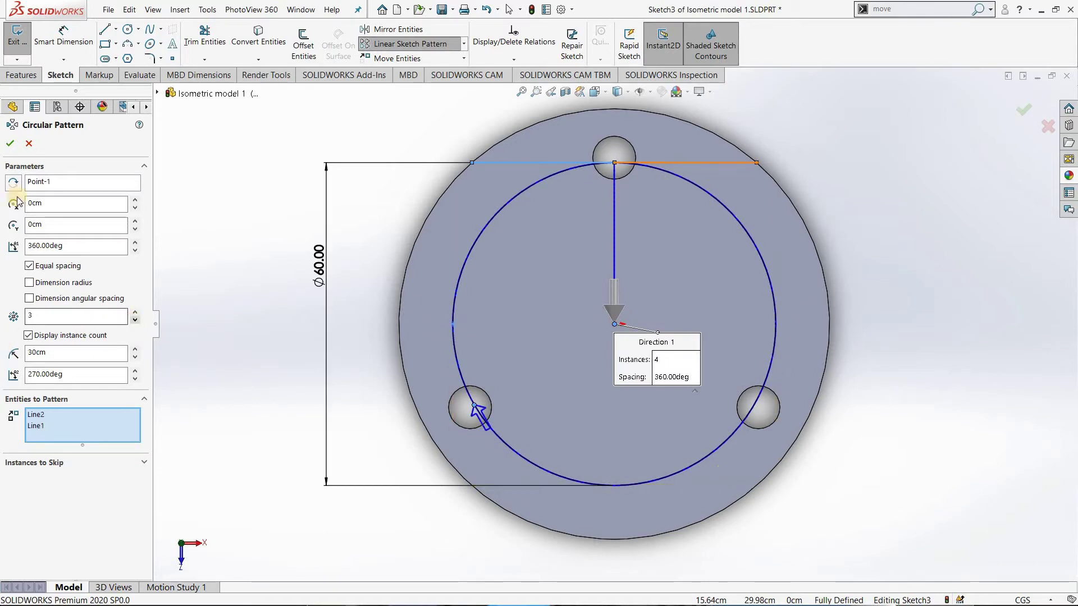
left_click(14, 145)
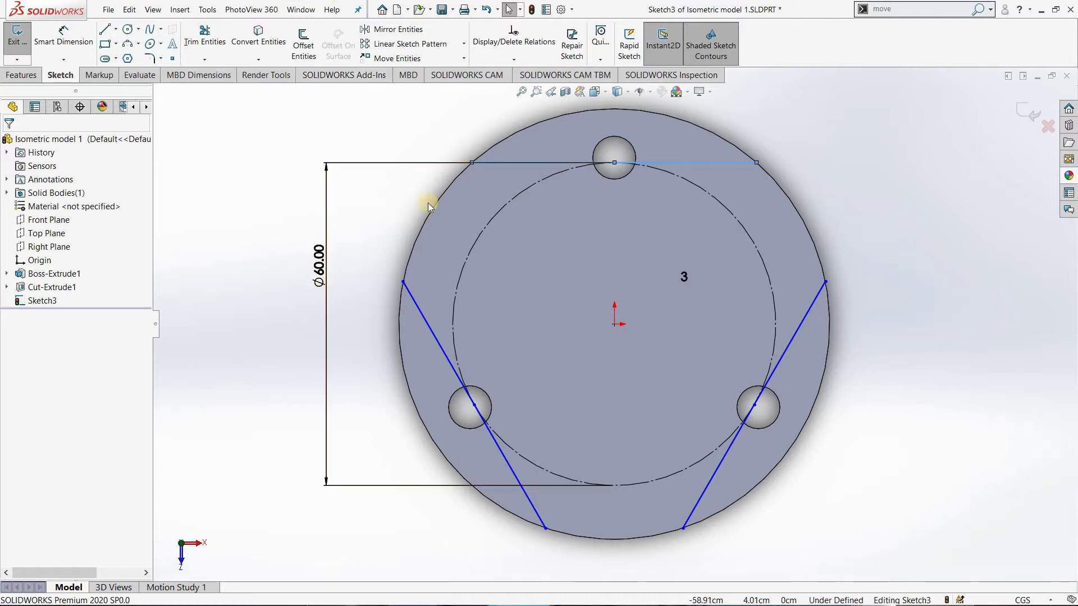
Convert the disc's outer edge into the sketch and trim its arcs back to the lines.
left_click(259, 40)
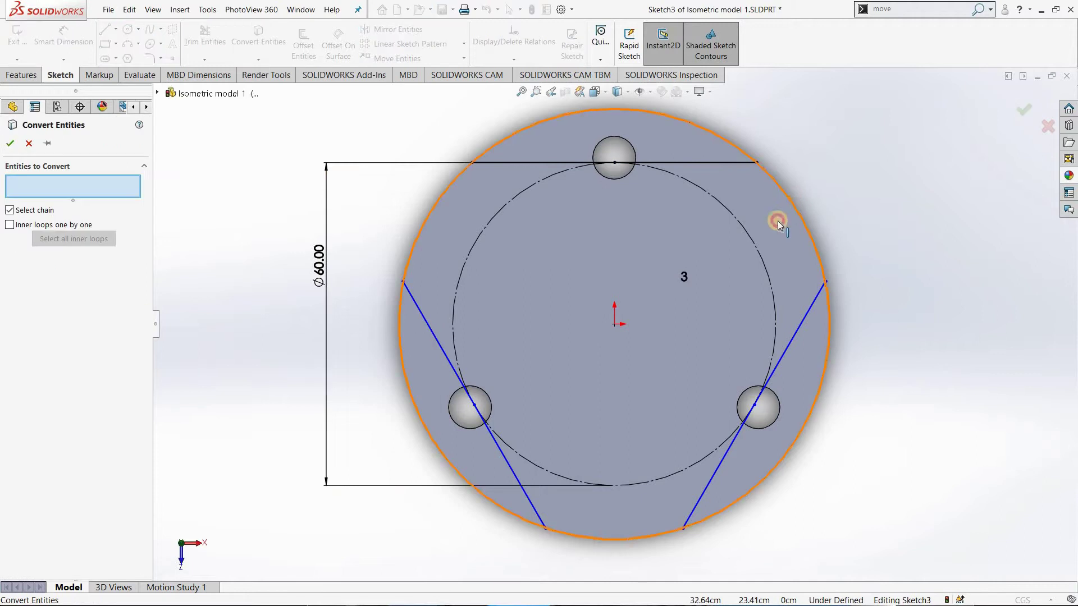
left_click(797, 219)
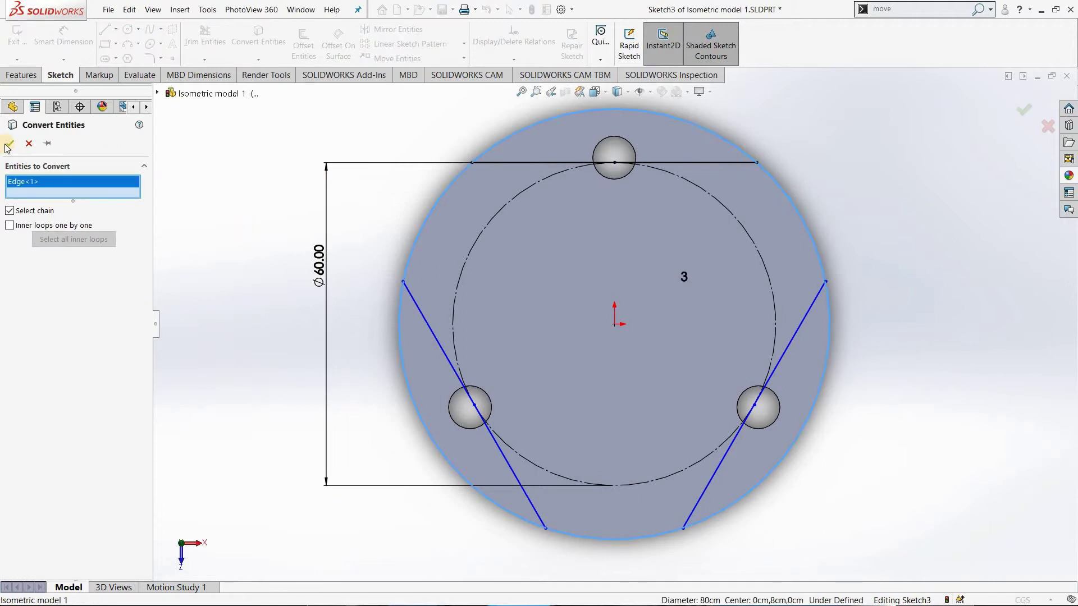
right_click(685, 215)
left_click(204, 37)
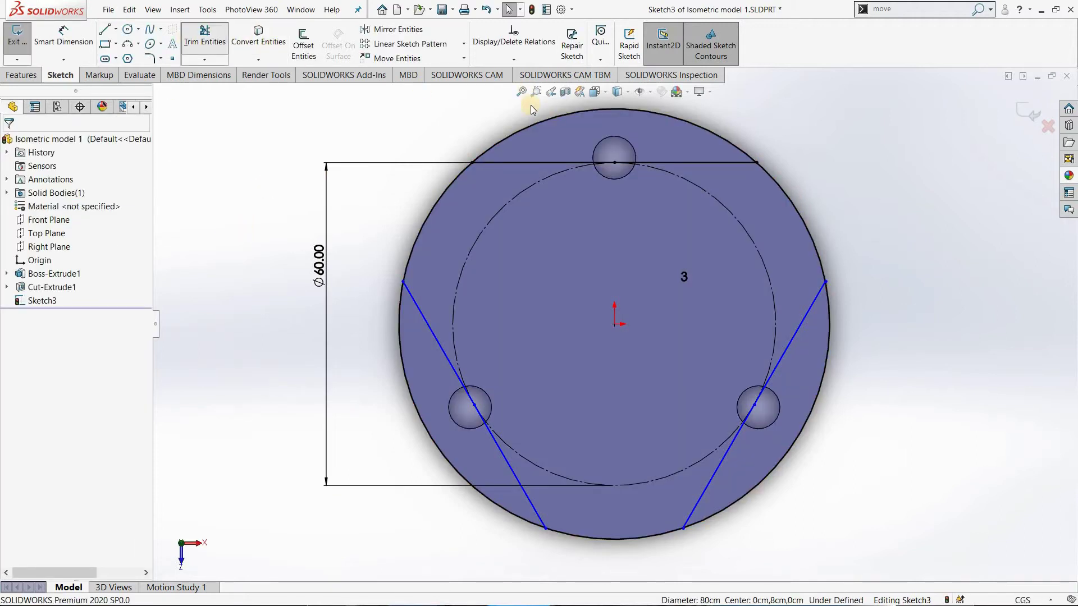
left_click(537, 124)
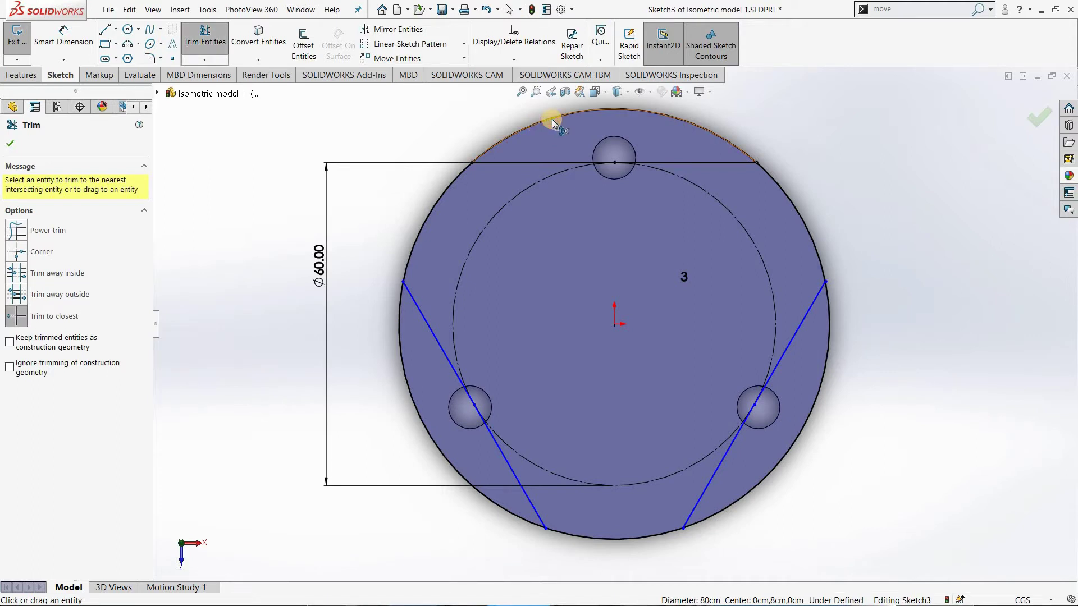
left_click(423, 427)
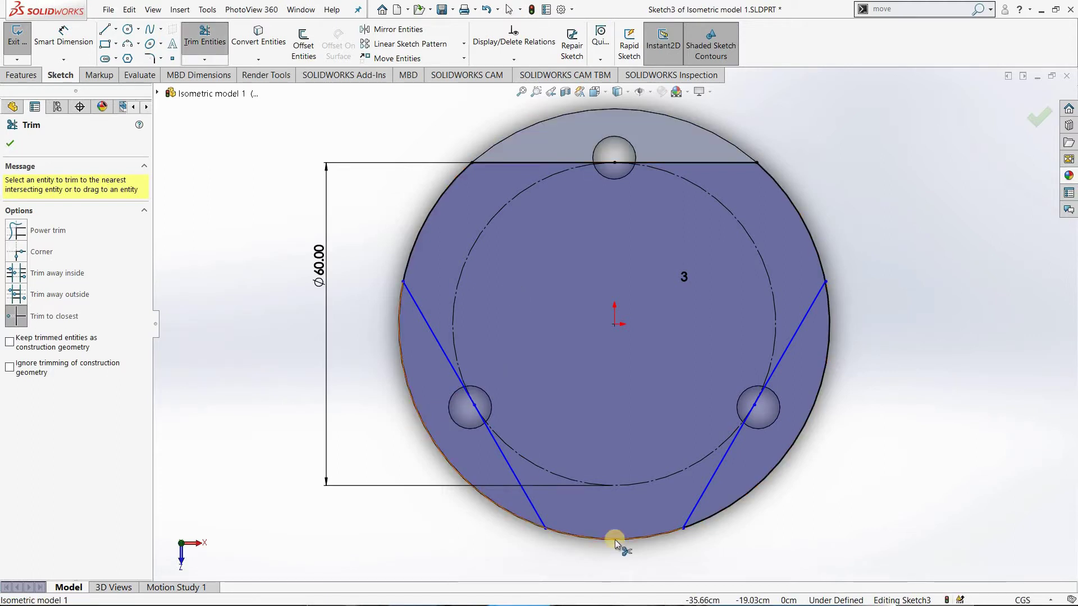
left_click(616, 540)
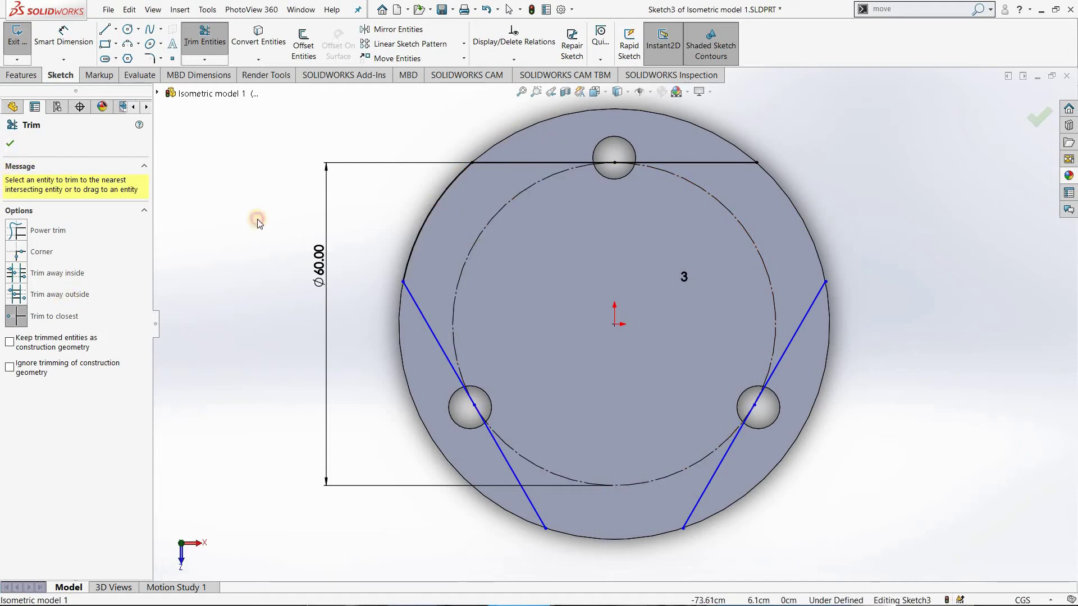
key("Escape")
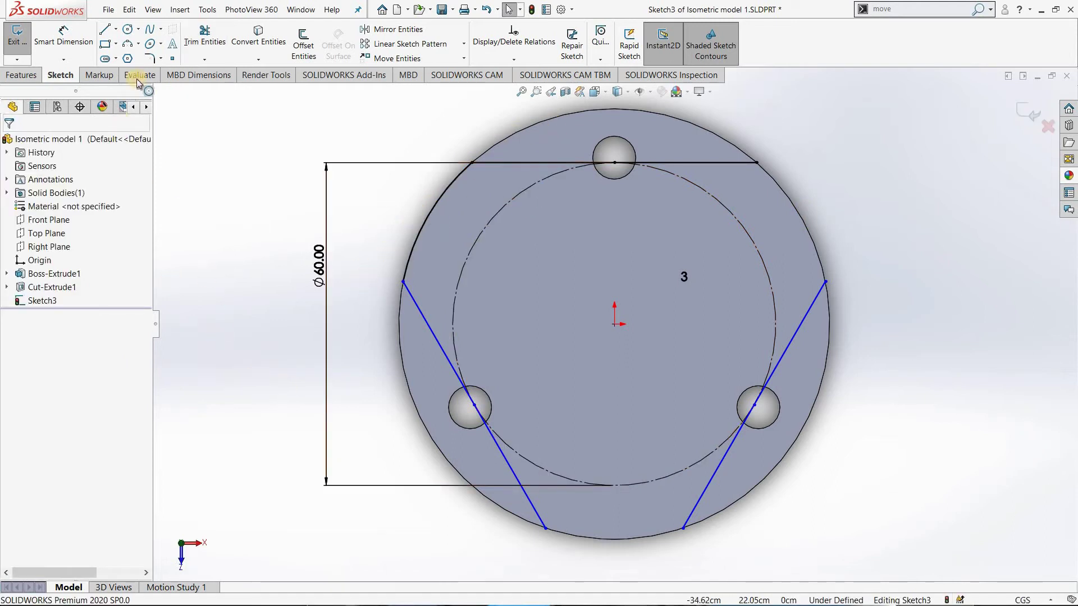
key("Return")
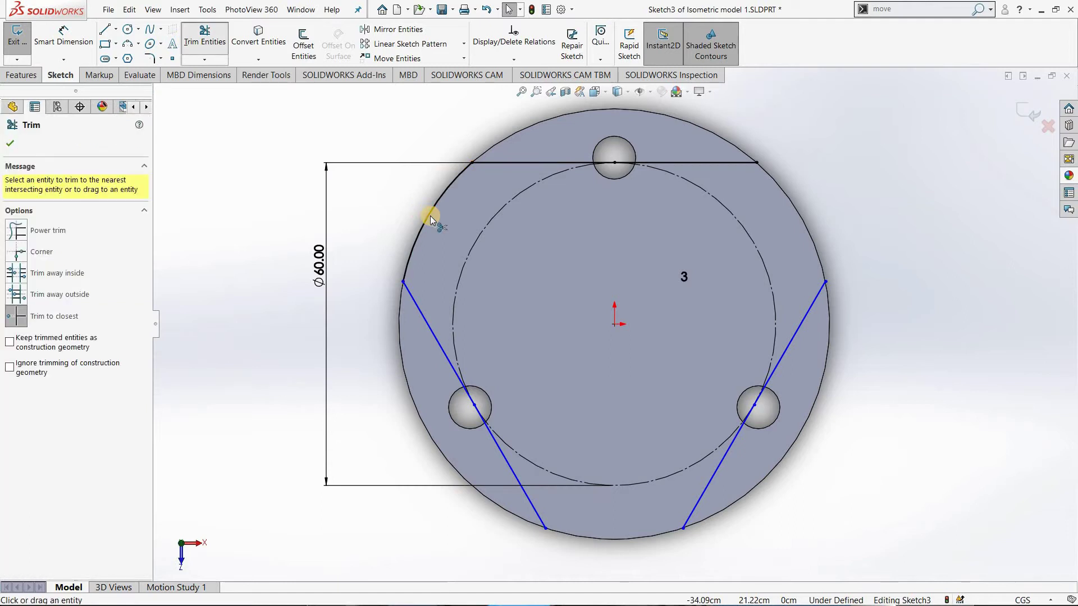
left_click_drag(430, 215, 188, 262)
left_click(11, 143)
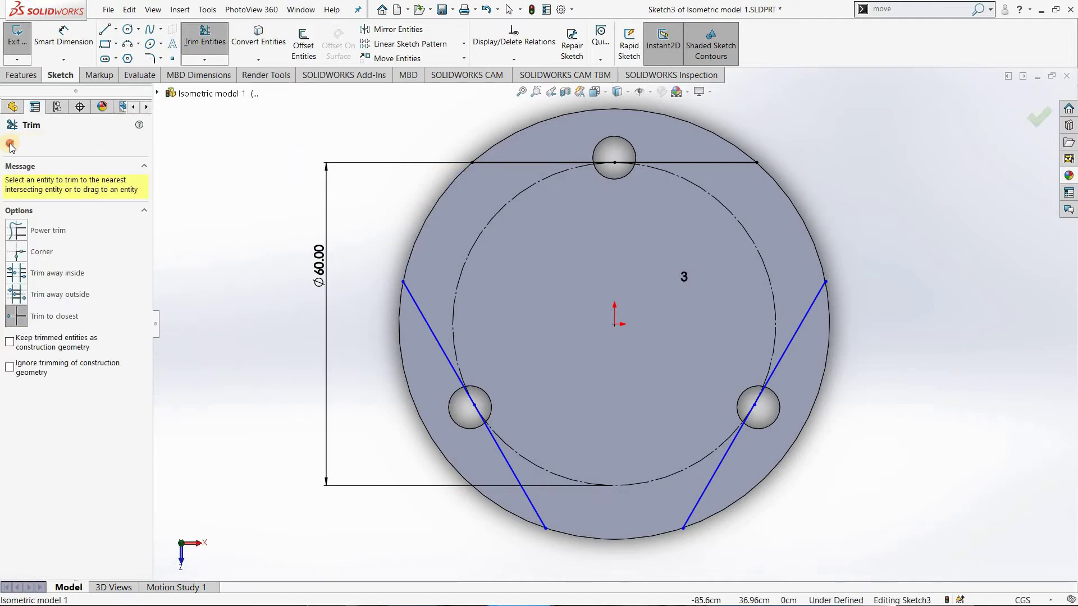
Convert the outer edge again and trim the remaining outer-circle arcs.
left_click(250, 48)
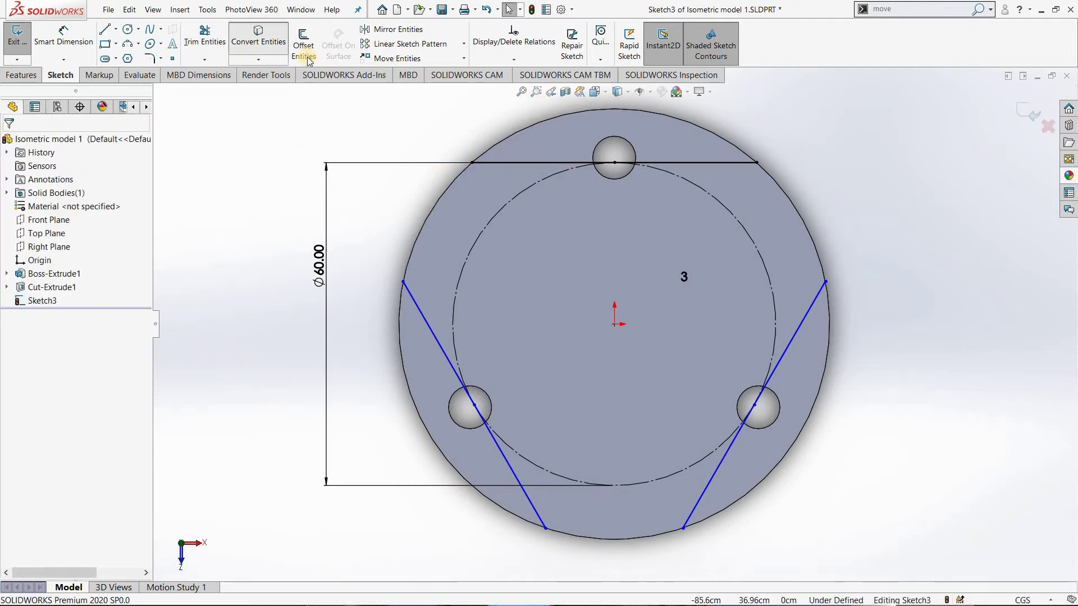
left_click(620, 114)
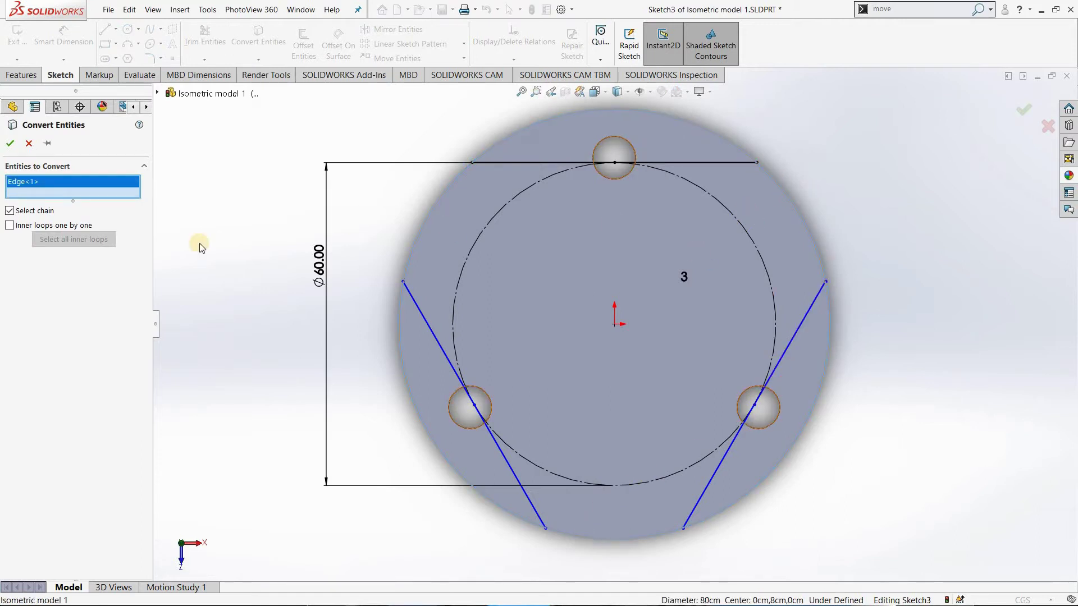
key("Return")
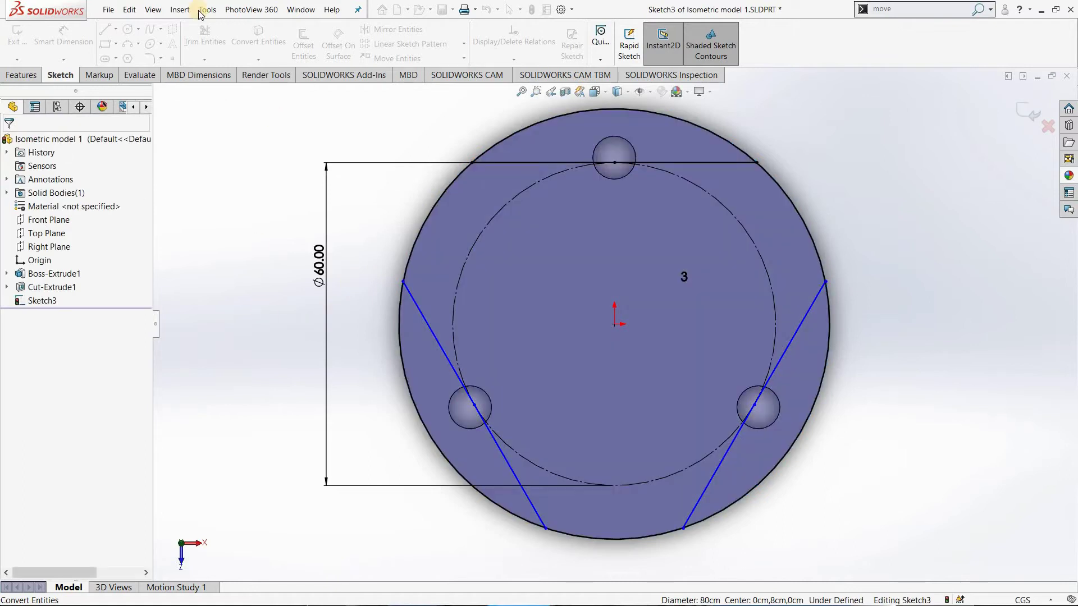
key("t")
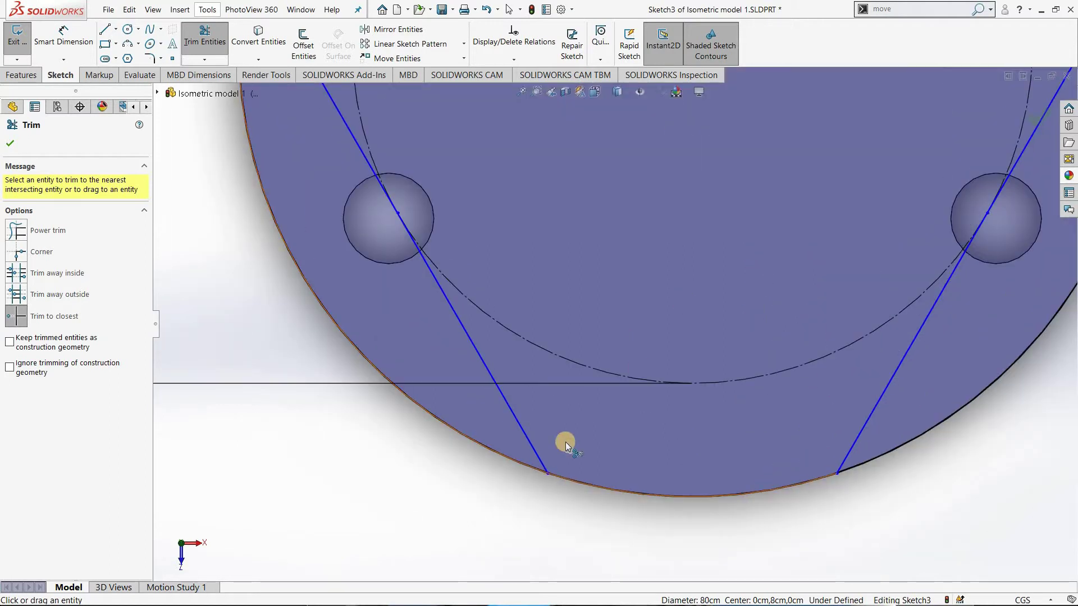
scroll(561, 483, "up", 3)
scroll(565, 387, "up", 3)
scroll(562, 368, "up", 2)
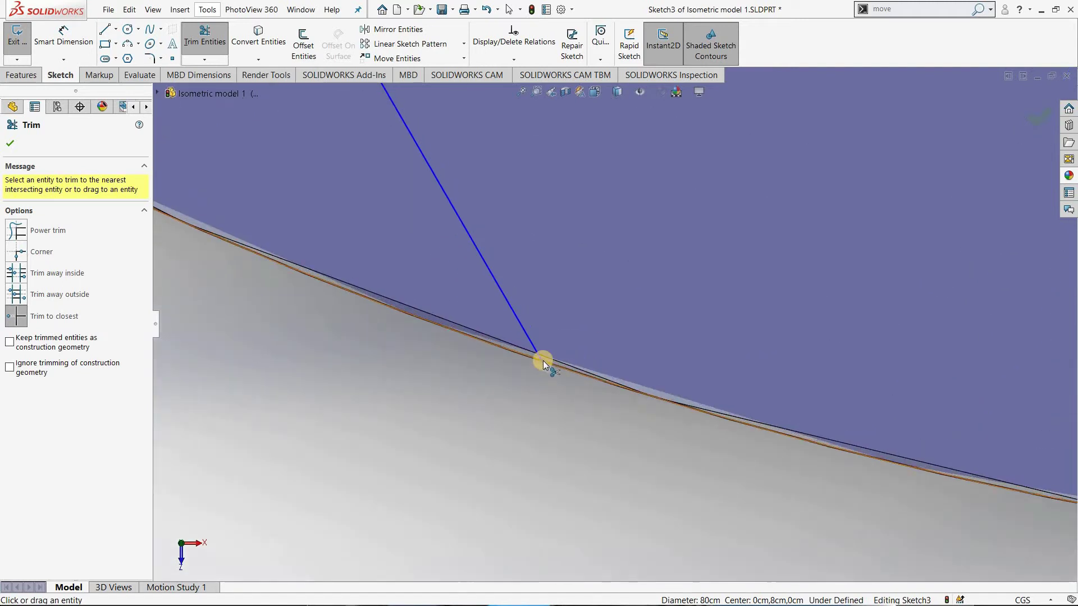
scroll(579, 364, "up", 2)
scroll(651, 348, "down", 2)
scroll(679, 315, "down", 4)
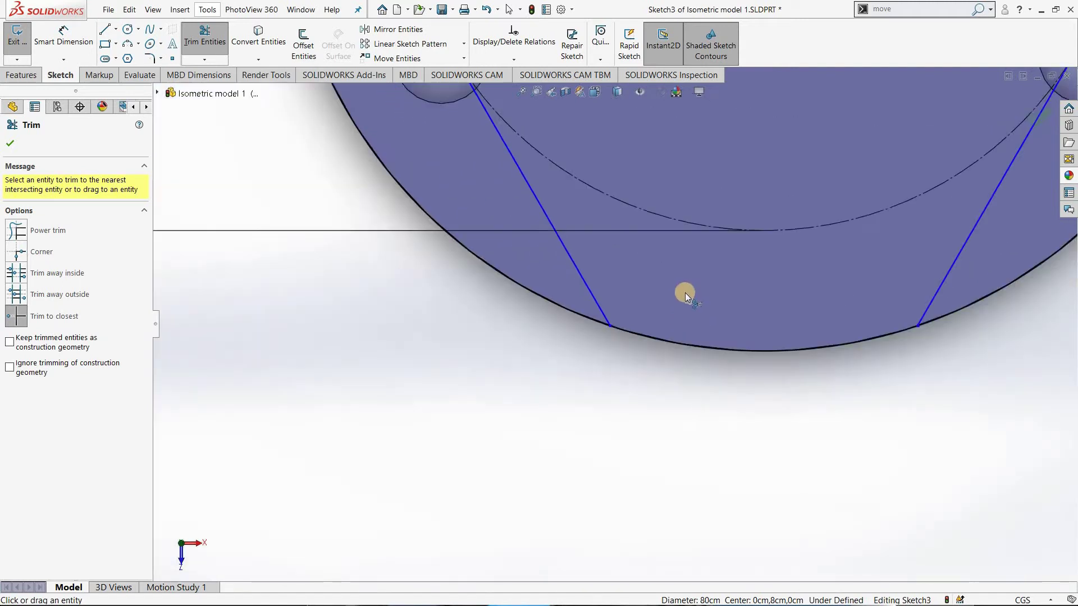
scroll(657, 236, "down", 4)
scroll(634, 203, "up", 3)
scroll(639, 235, "down", 1)
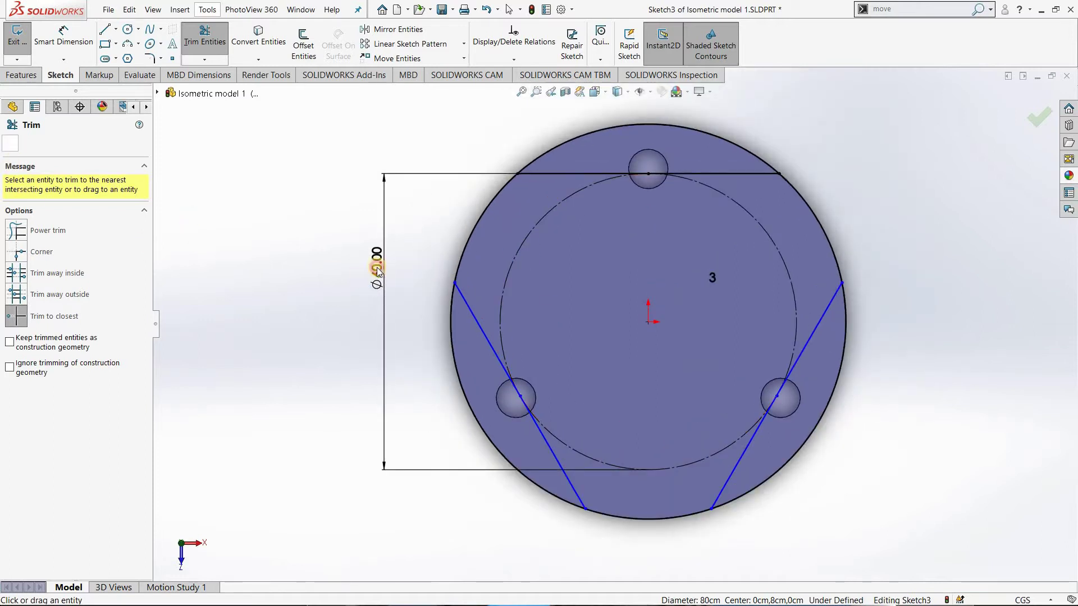
left_click(11, 147)
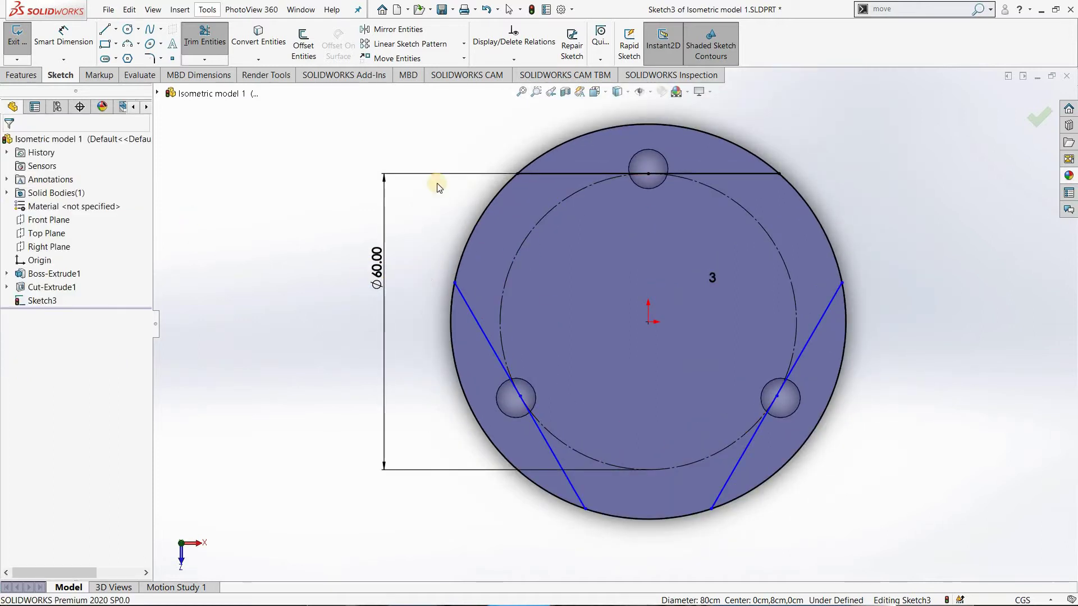
Delete the converted outer sketch circle and select the old sketch lines.
left_click(558, 144)
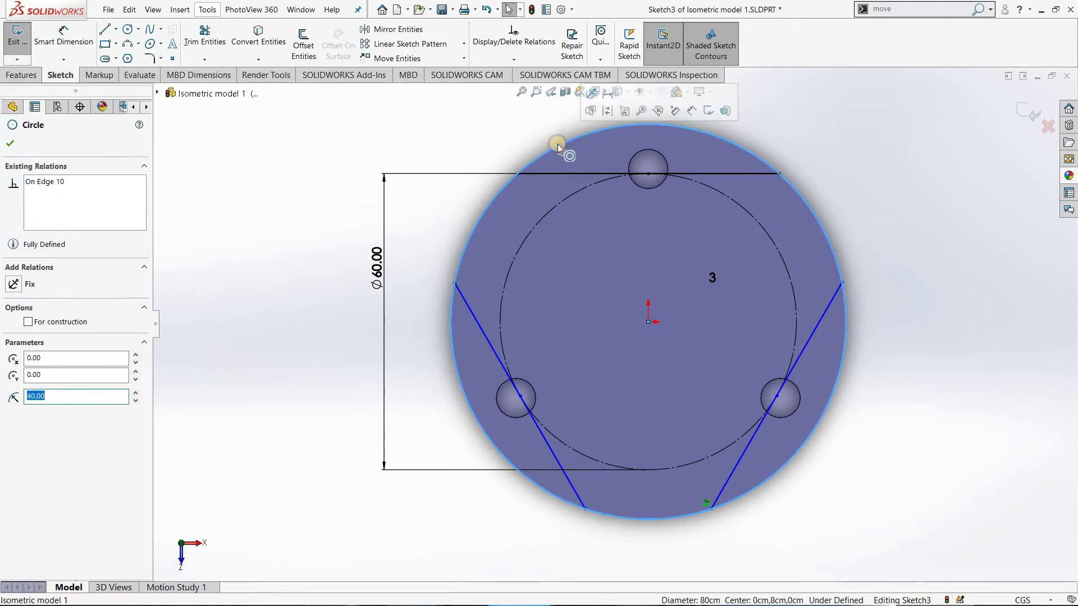
right_click(557, 144)
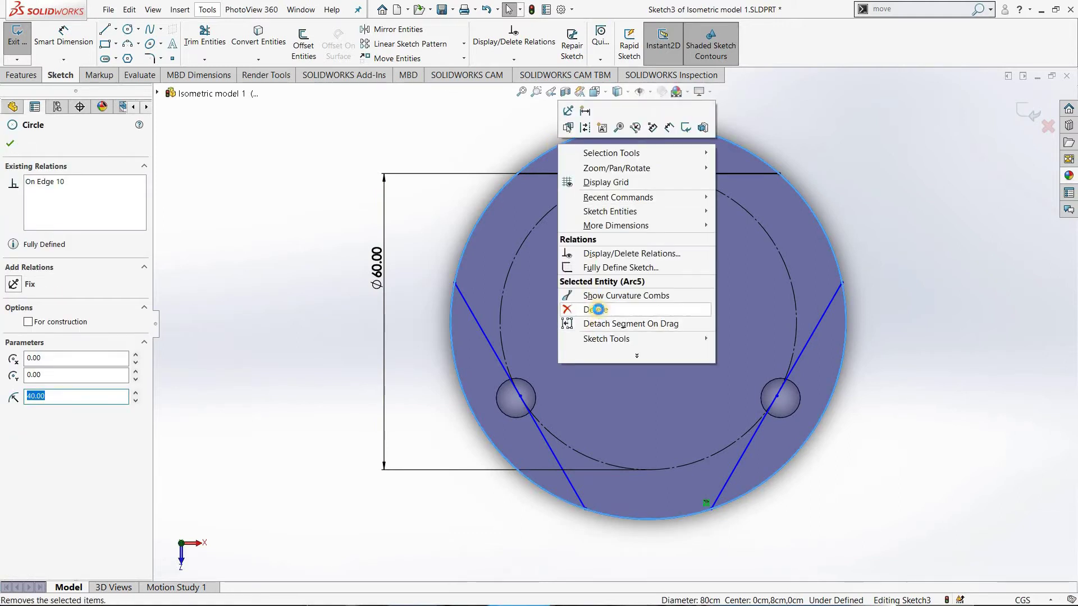
left_click(598, 310)
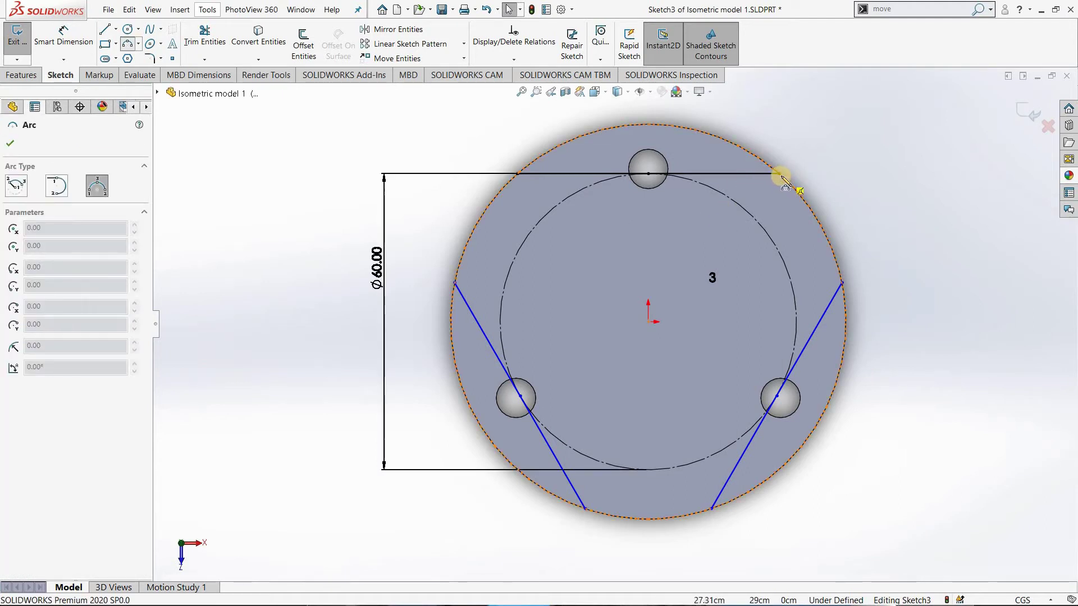
left_click(842, 282)
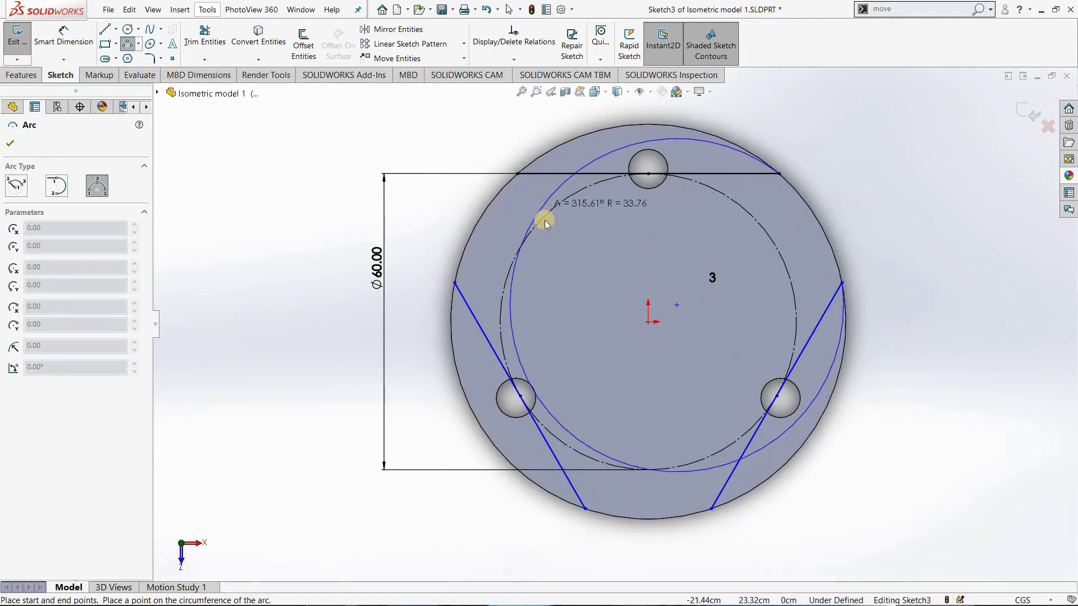
key("Escape")
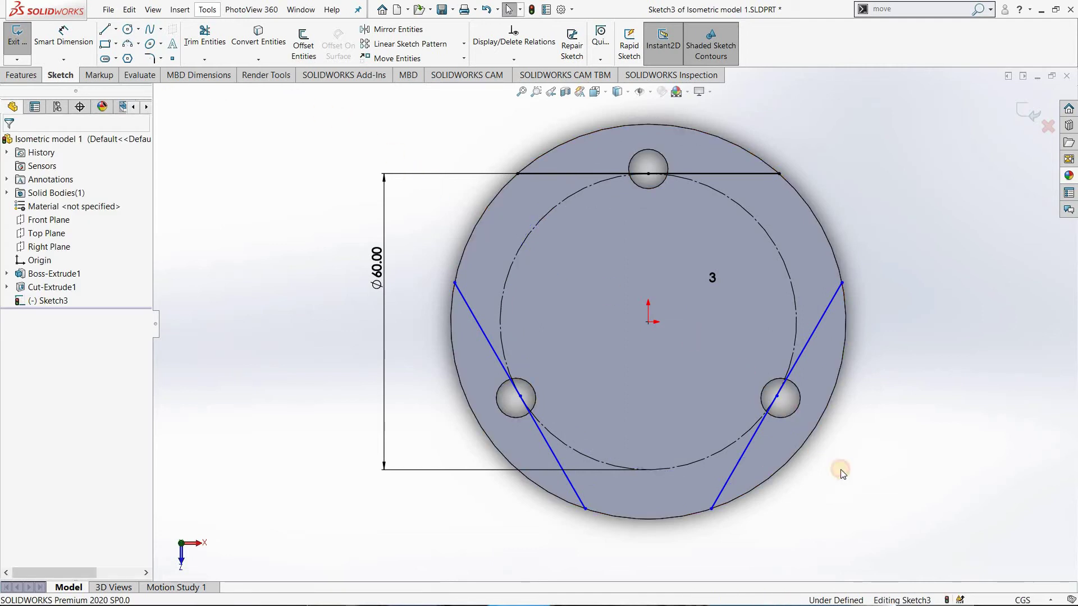
left_click_drag(294, 100, 860, 549)
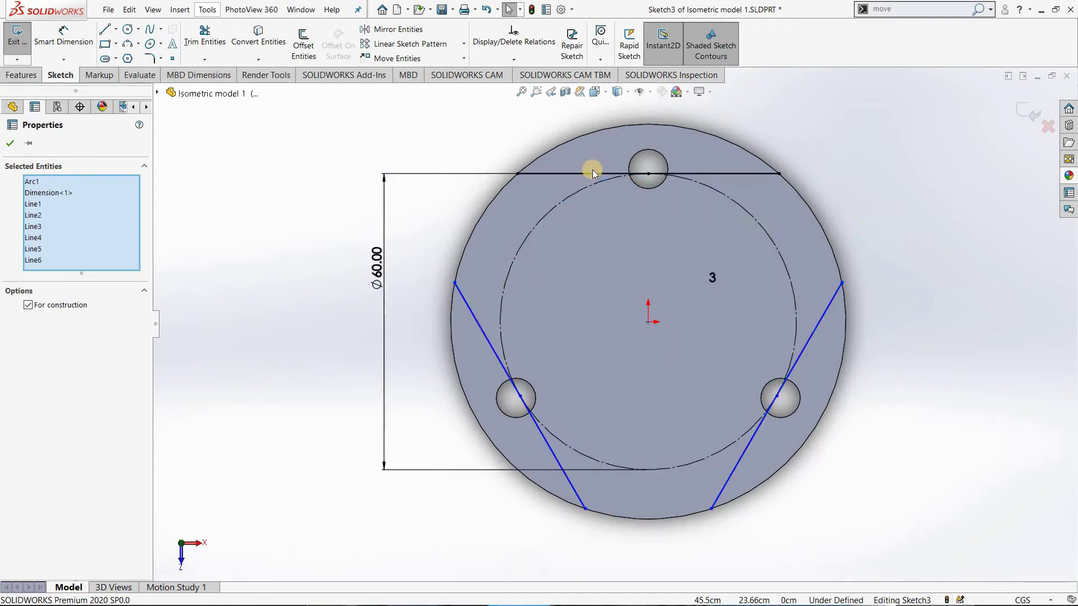
key("Escape")
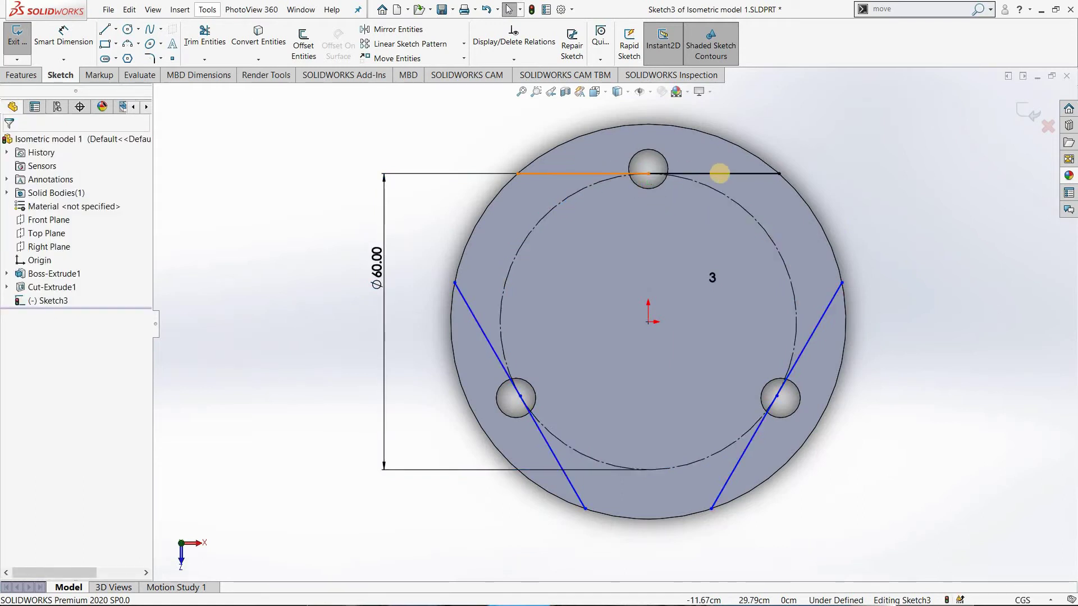
left_click(720, 174)
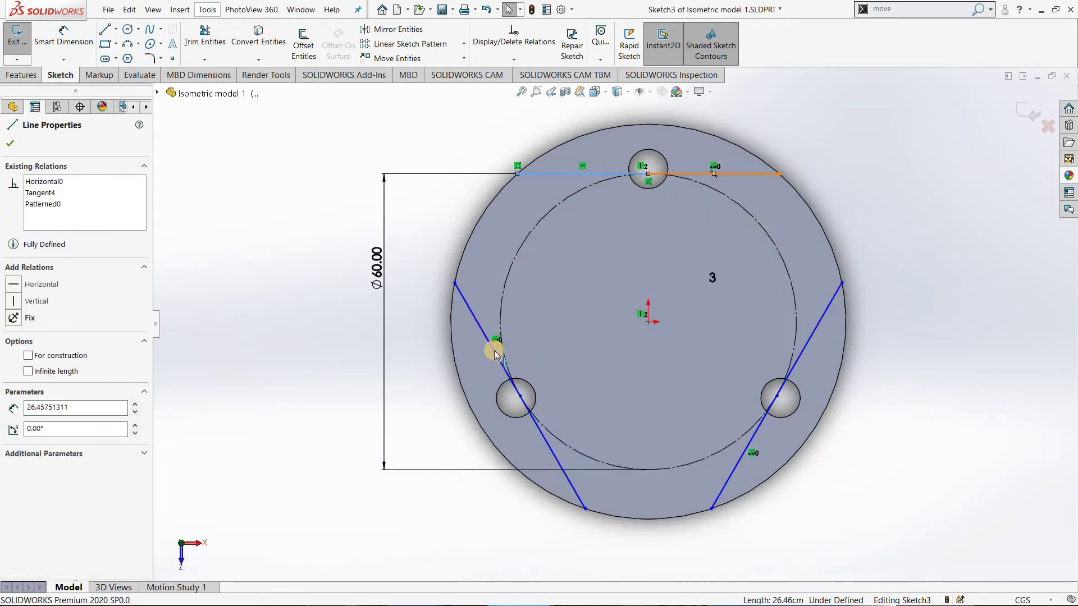
left_click(481, 332, "ctrl")
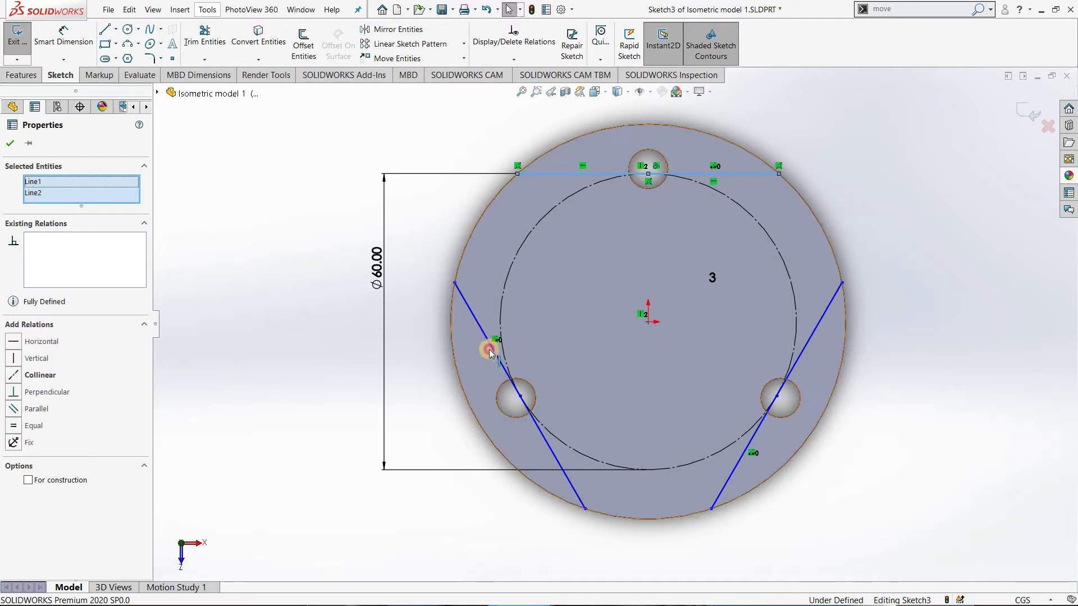
left_click(544, 448)
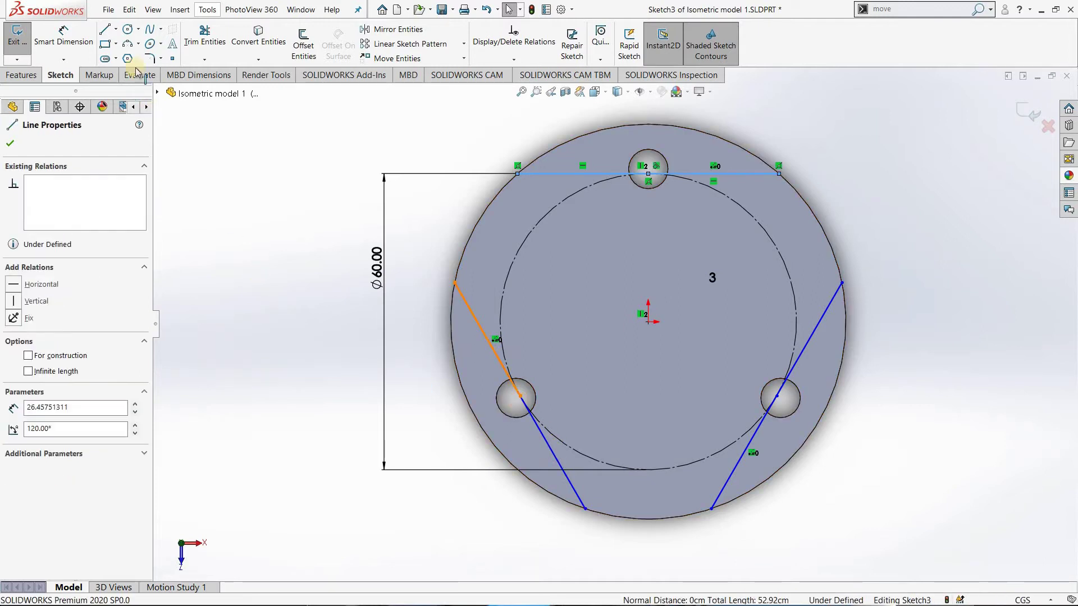
Trim away the old top and slanted lines, then pick the outer edge to convert.
left_click(205, 38)
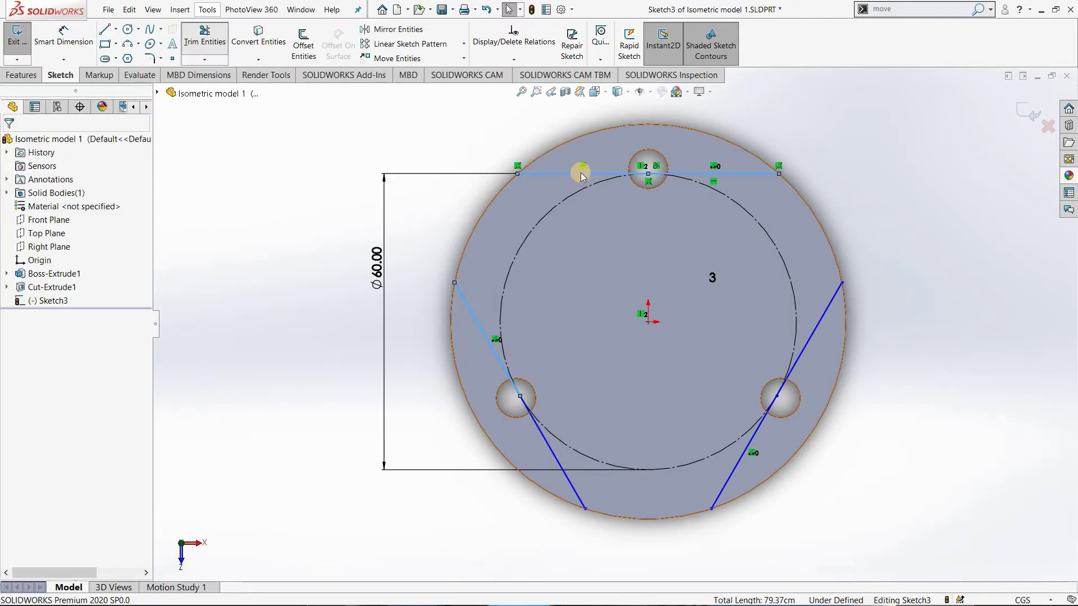
left_click(596, 174)
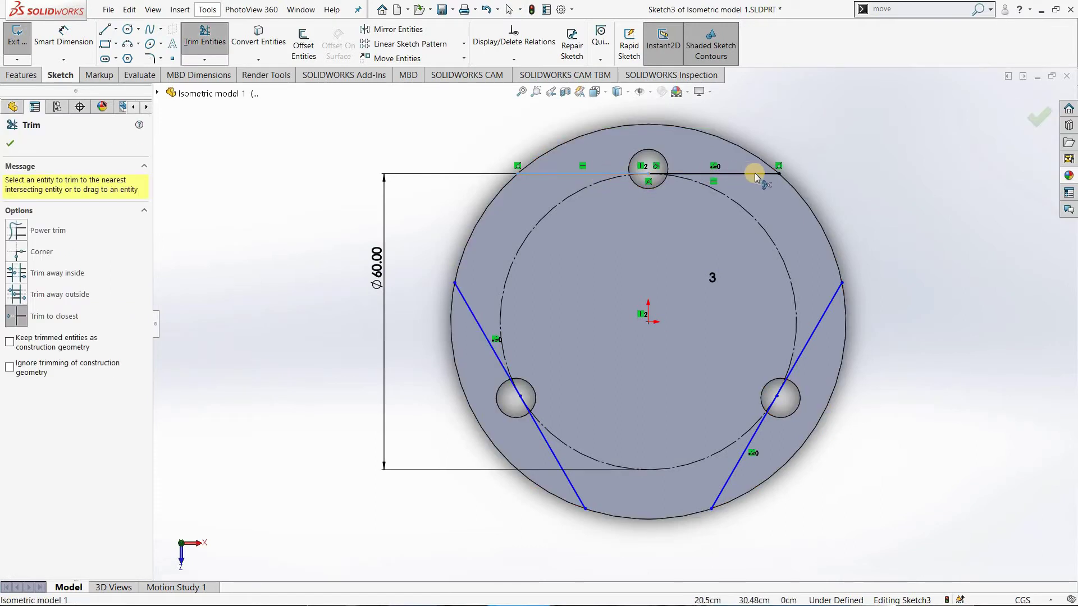
left_click(482, 331)
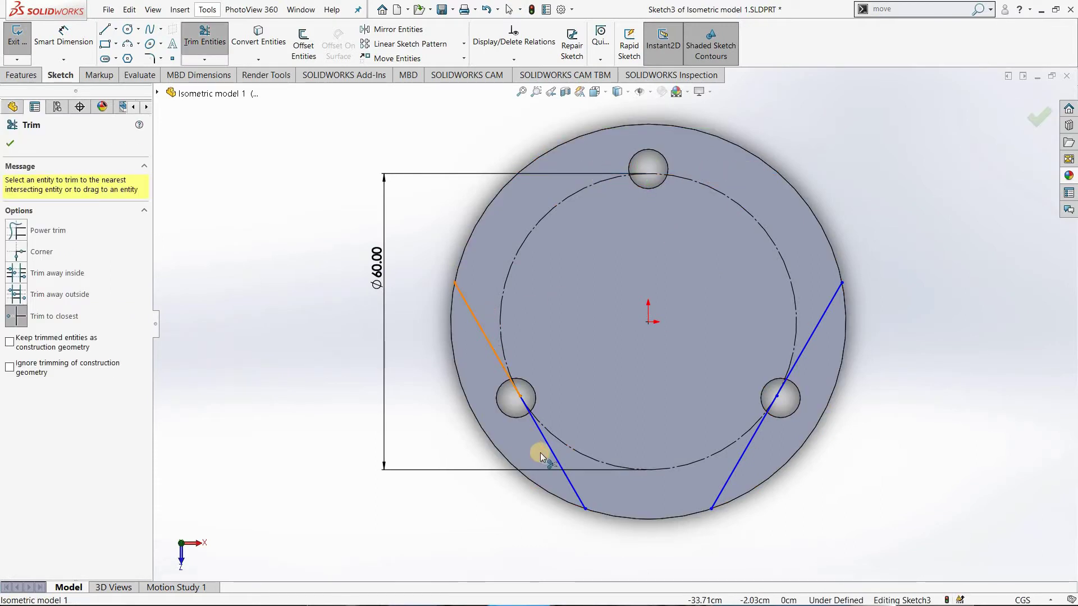
left_click(561, 459)
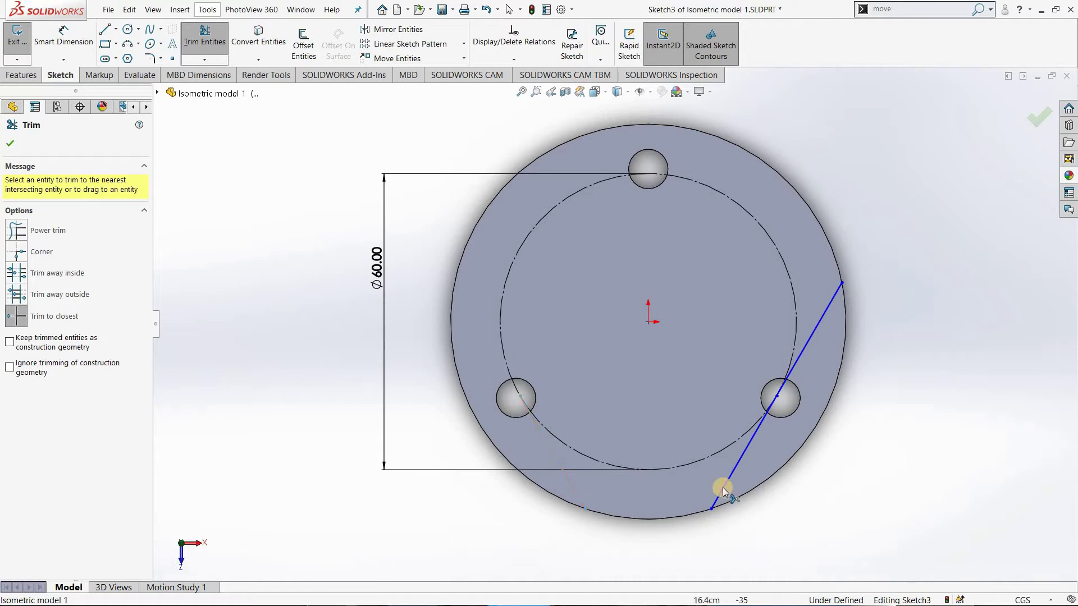
left_click(823, 319)
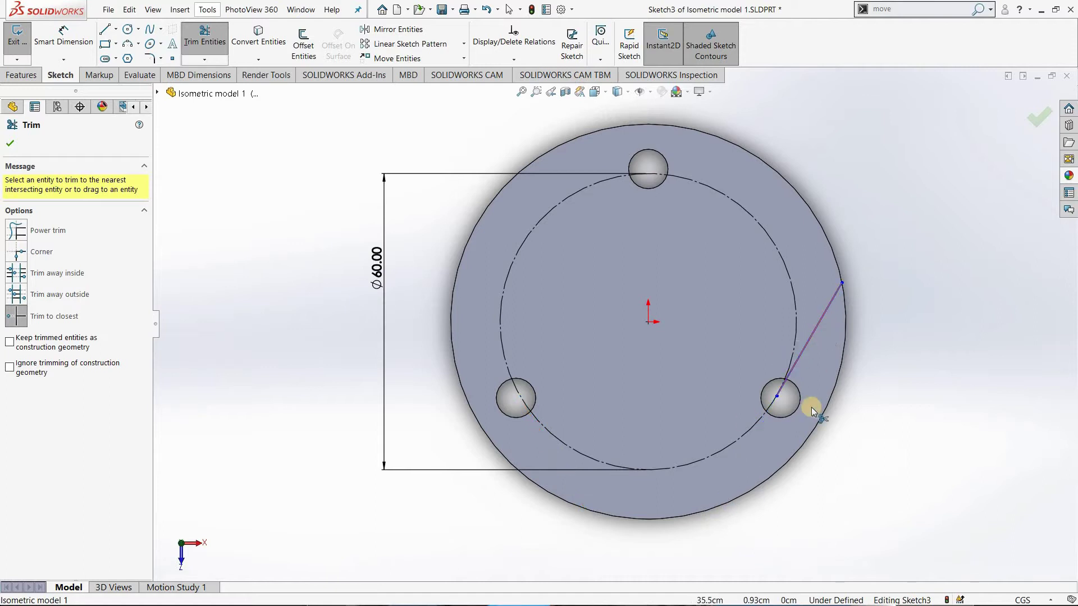
left_click(258, 35)
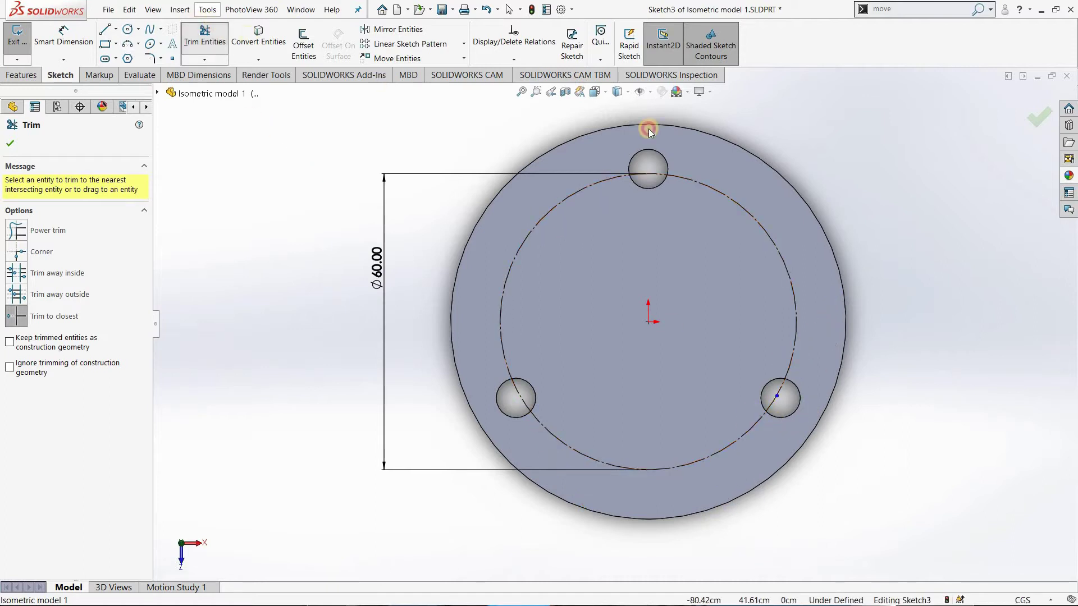
left_click(729, 143)
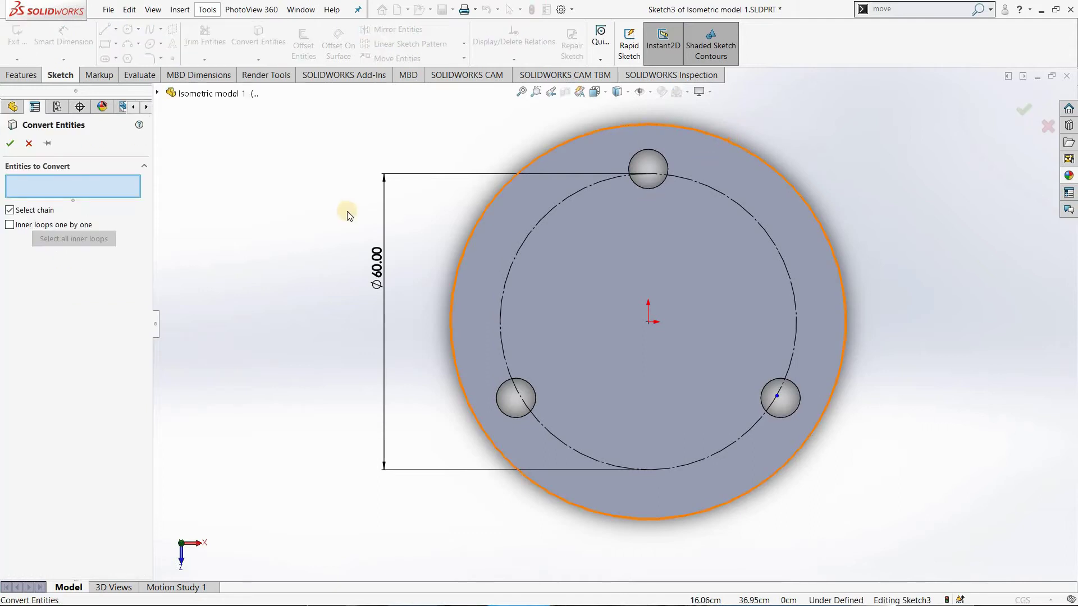
Finish converting the outer edge and add a horizontal construction line right from the top hole centre.
right_click(385, 176)
left_click(104, 31)
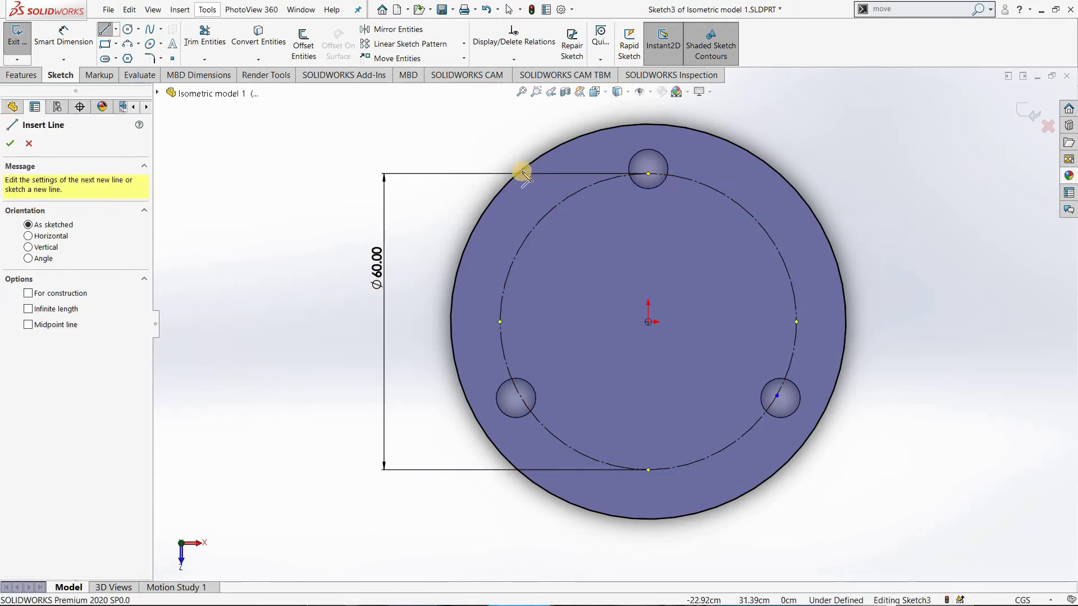
left_click(649, 174)
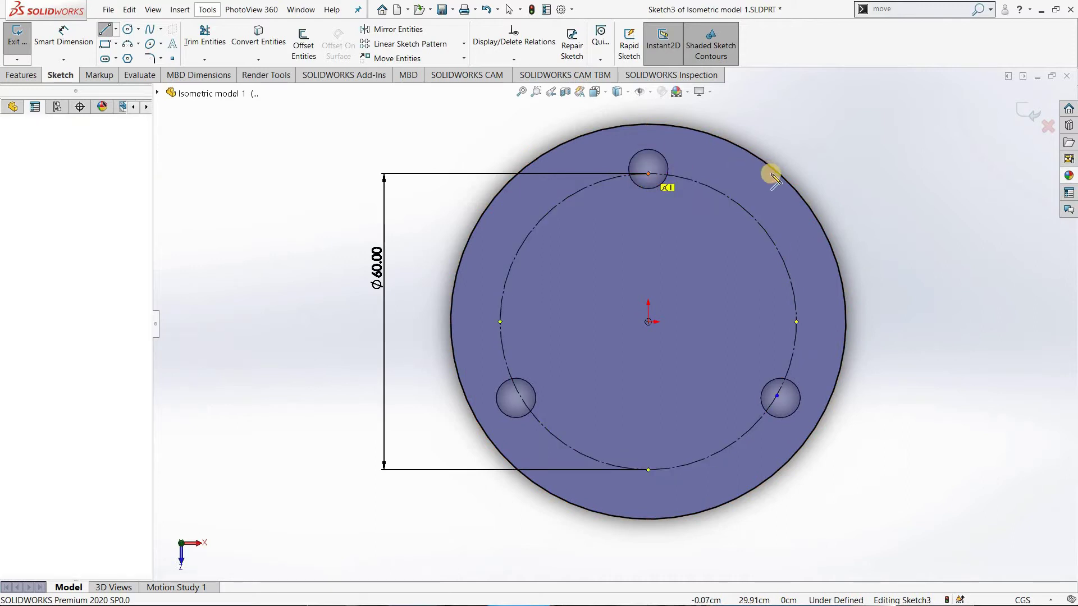
left_click(835, 175)
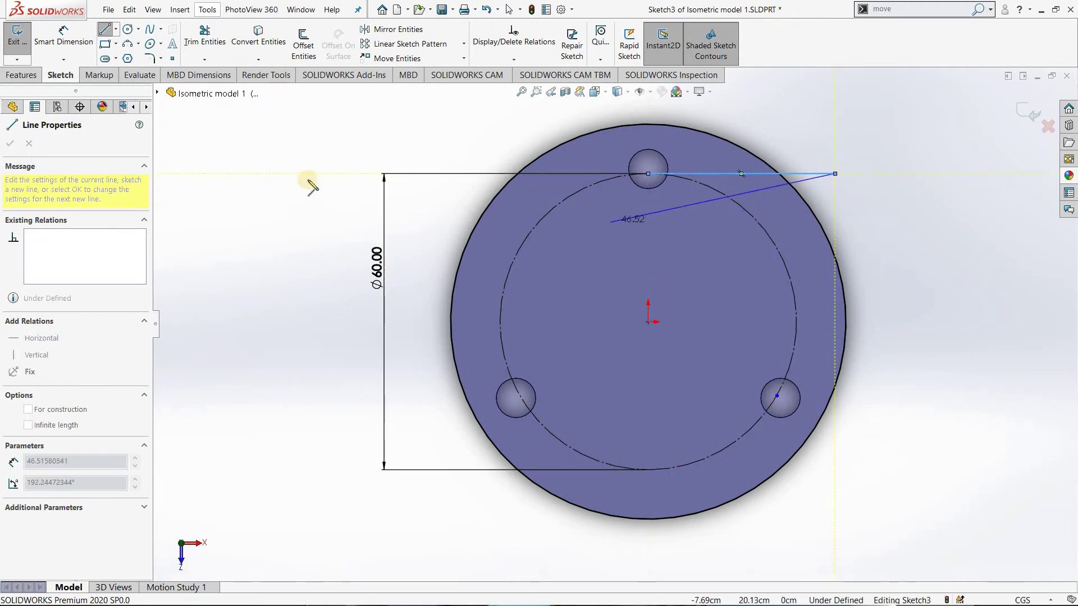
key("Escape")
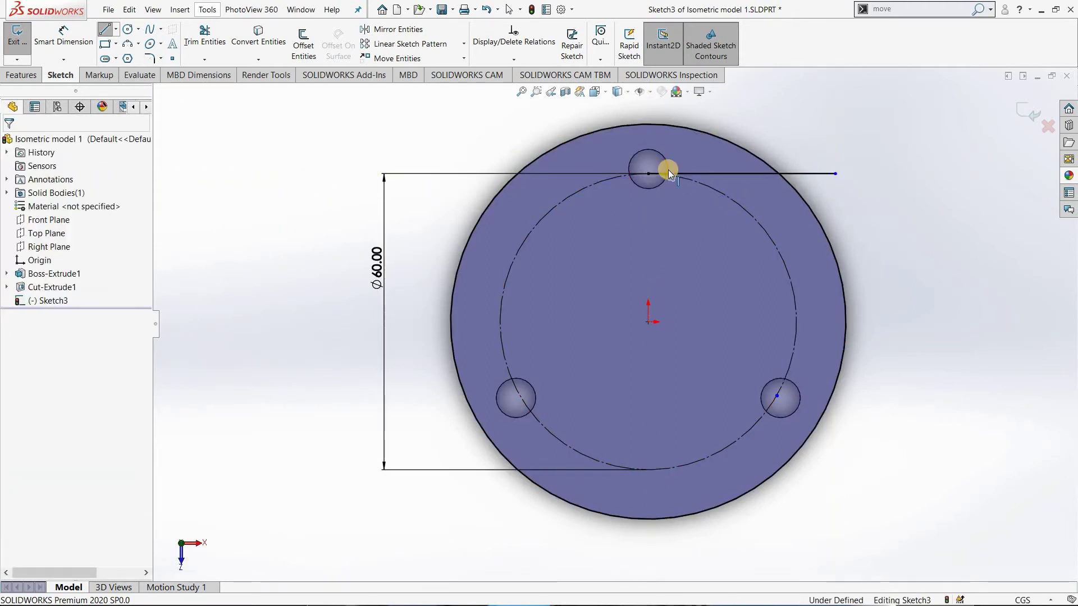
left_click(695, 177)
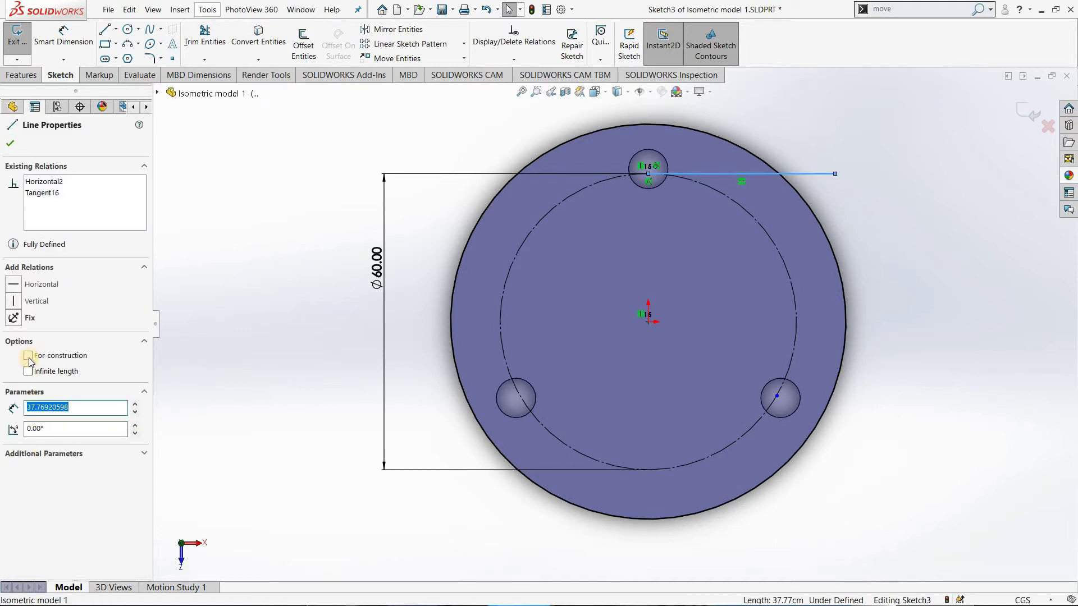
left_click(28, 356)
left_click(11, 143)
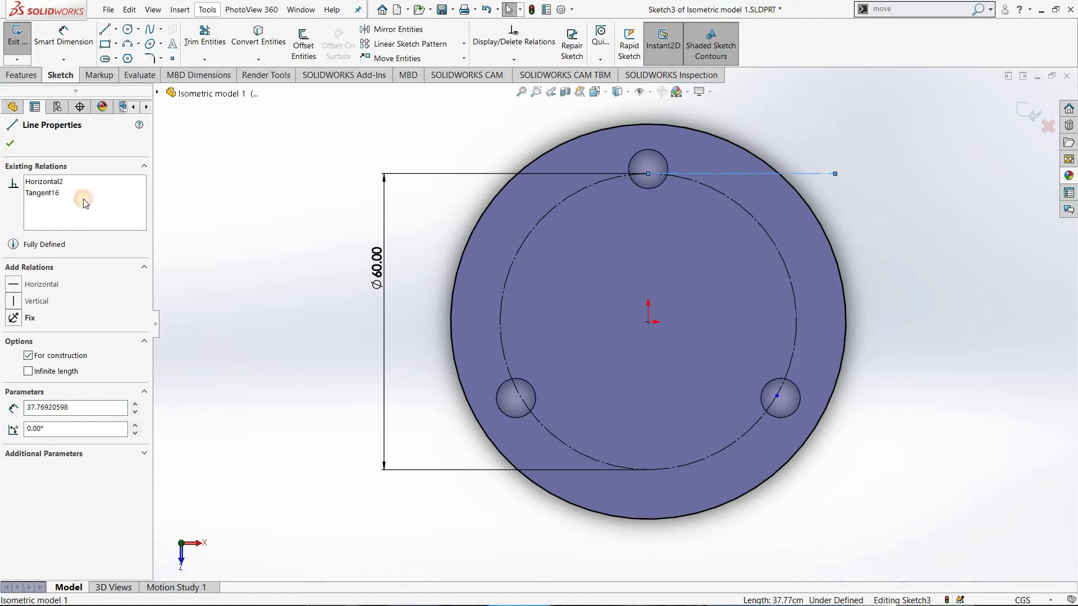
Draw a solid horizontal line from the top hole leftward past the disc rim.
key("l")
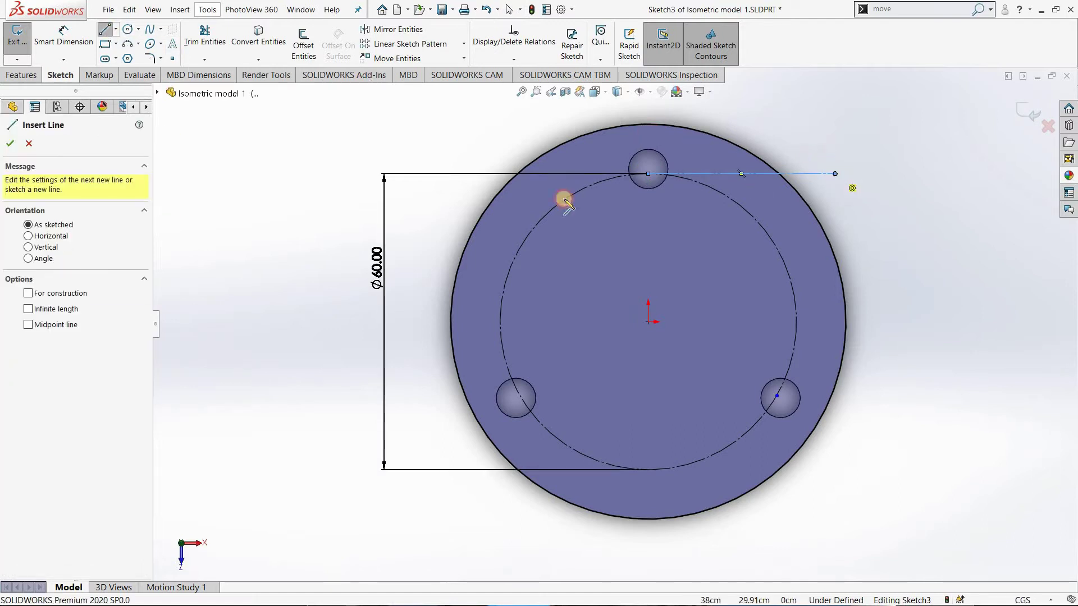
key("Escape")
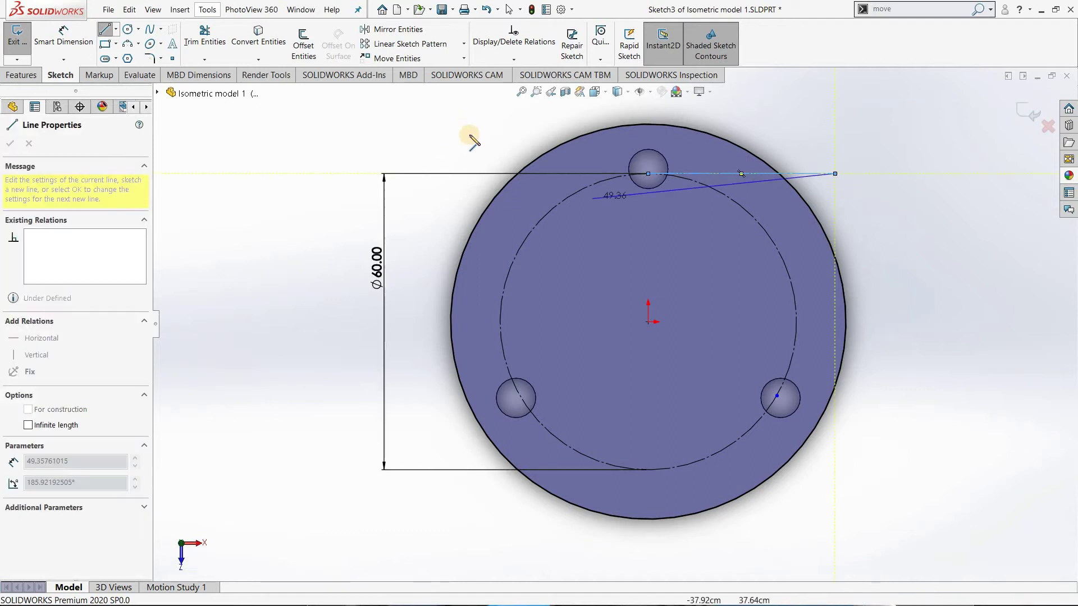
left_click(464, 174)
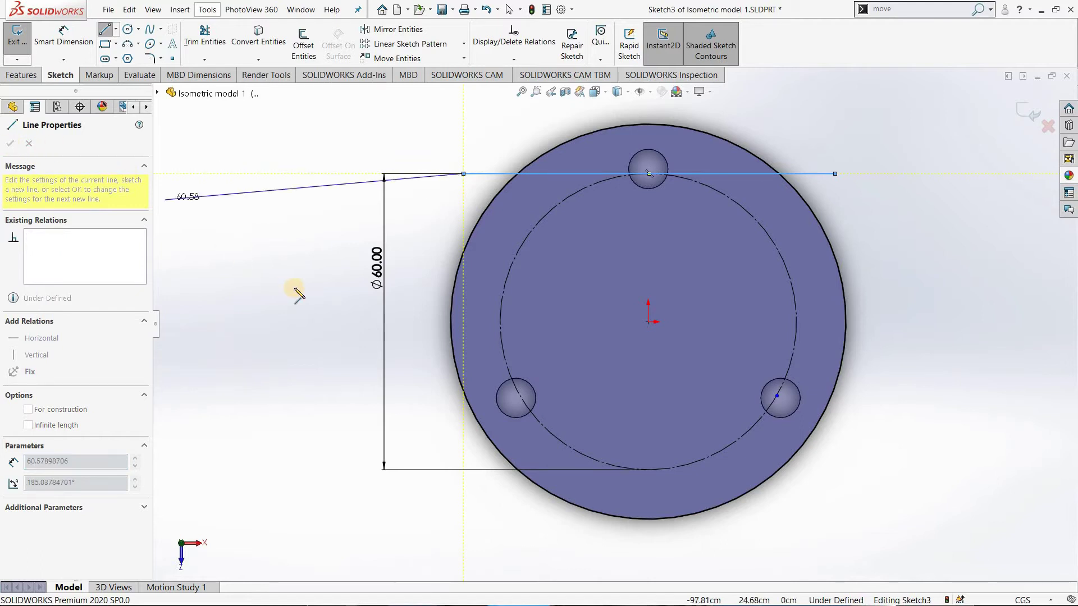
Circular-pattern the top line into 3 equally spaced copies around the disc centre.
key("Escape")
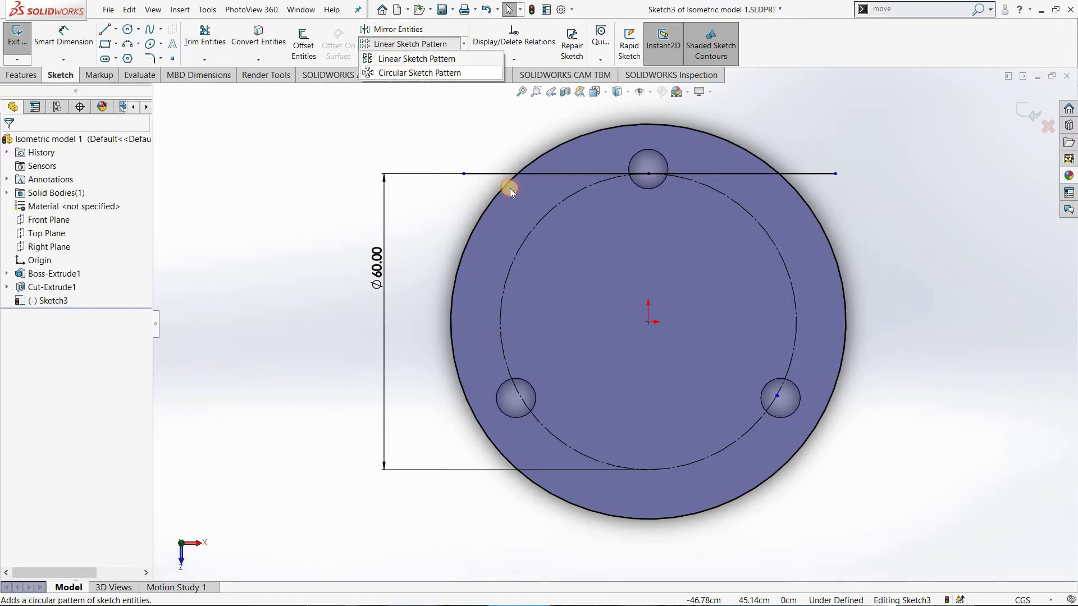
left_click(492, 175)
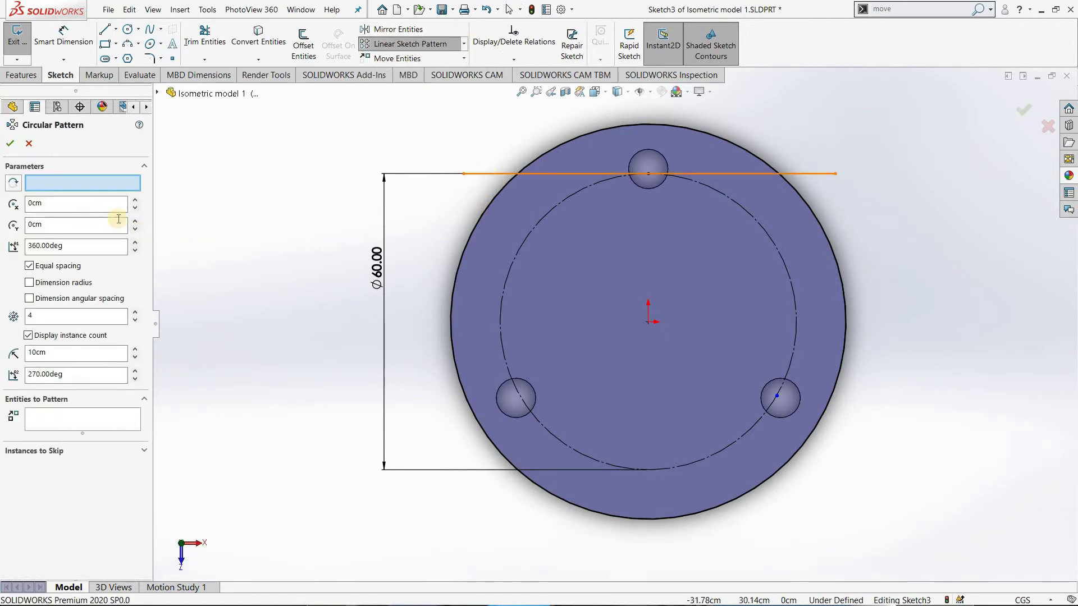
left_click(135, 319)
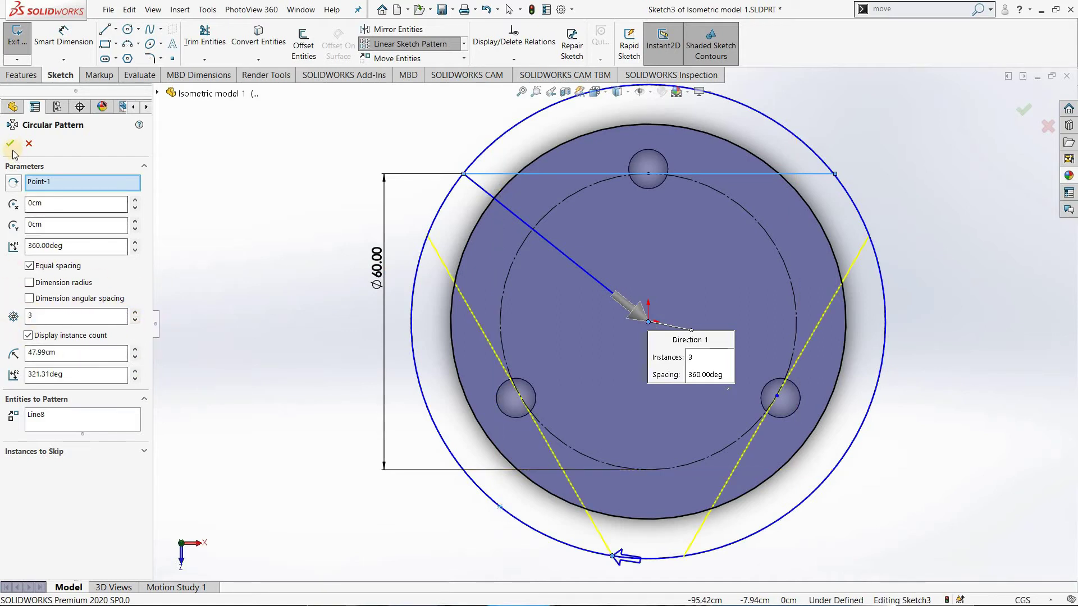
key("Return")
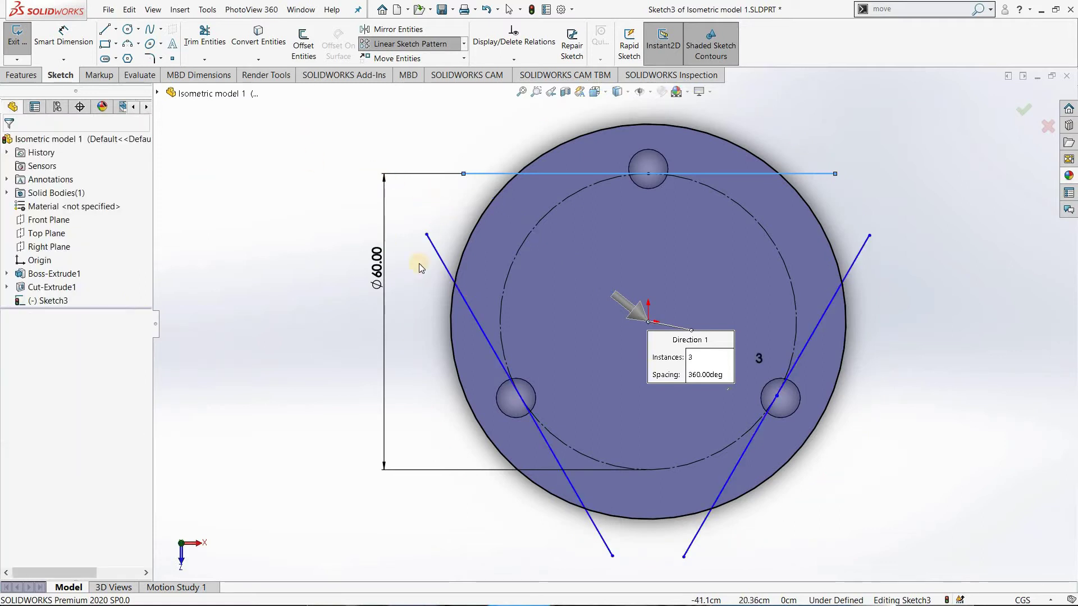
left_click(205, 35)
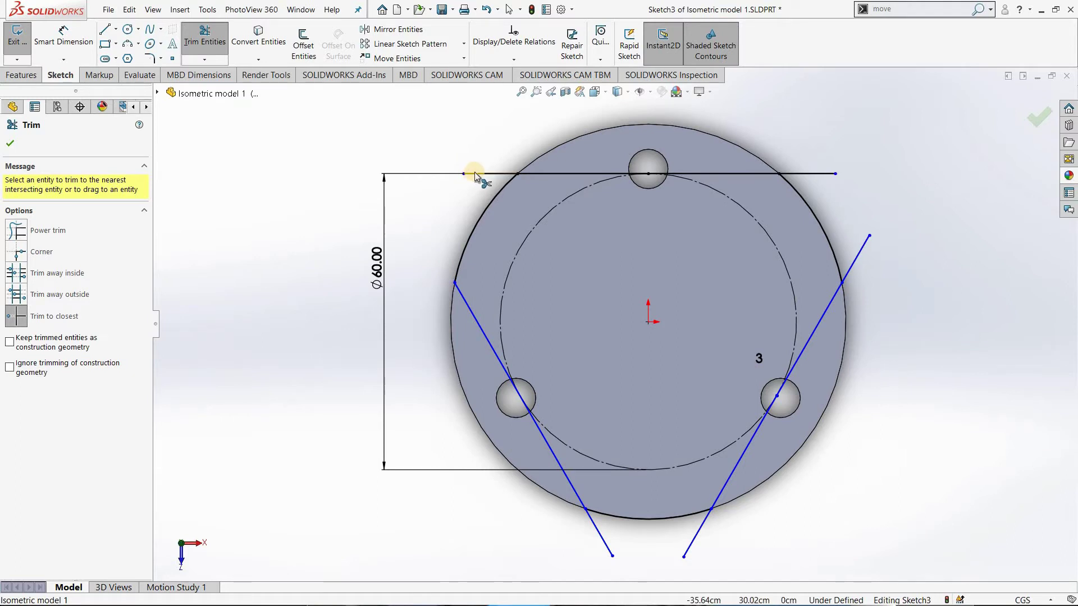
Trim the right line's upper and lower overhangs and the top line's left overhang at the rim.
left_click(857, 242)
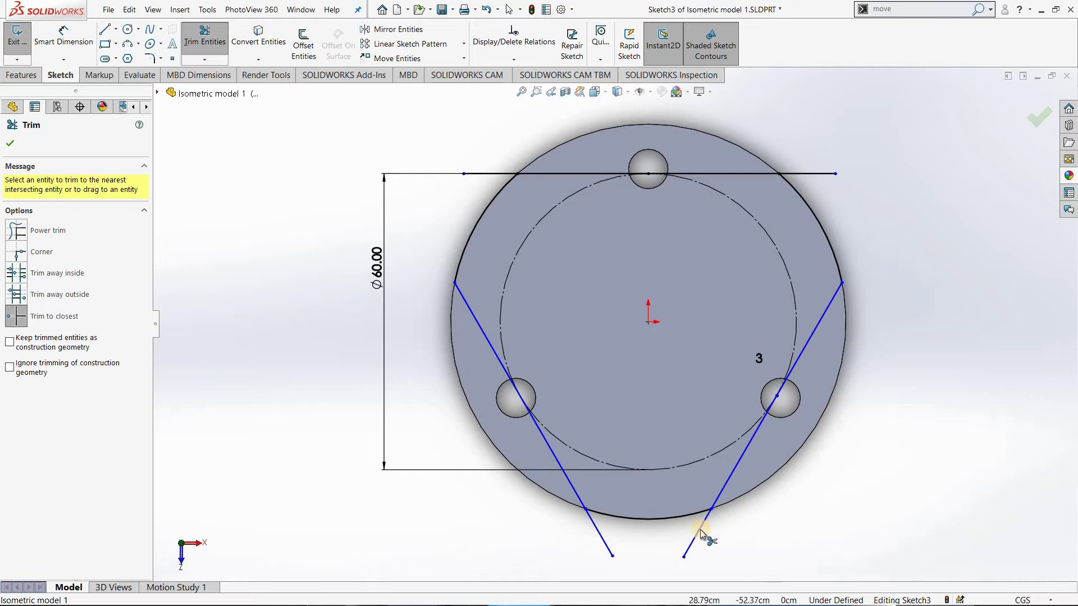
left_click(648, 548)
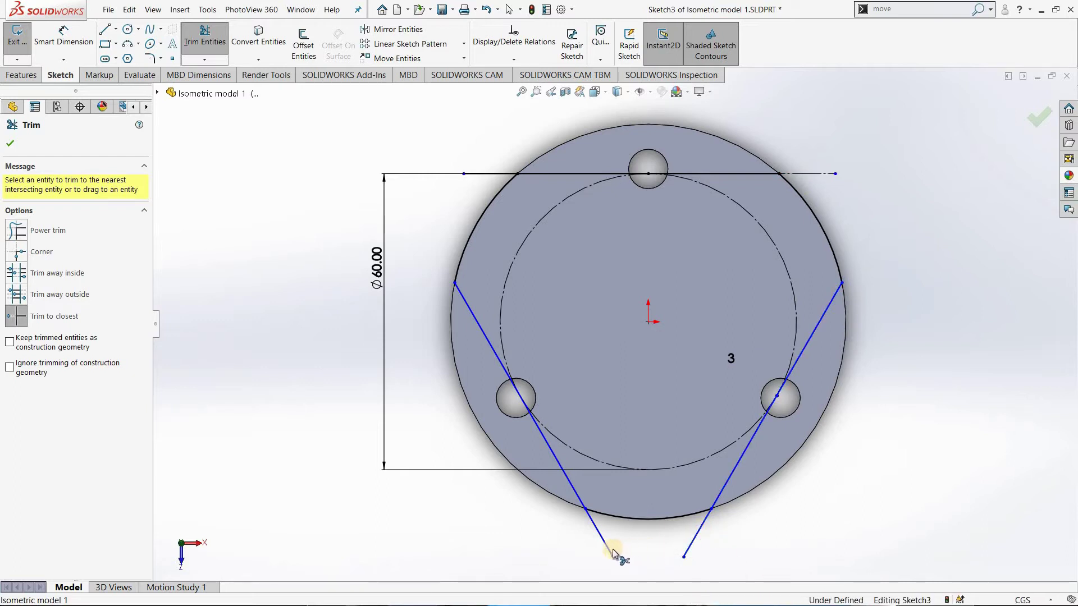
left_click(479, 174)
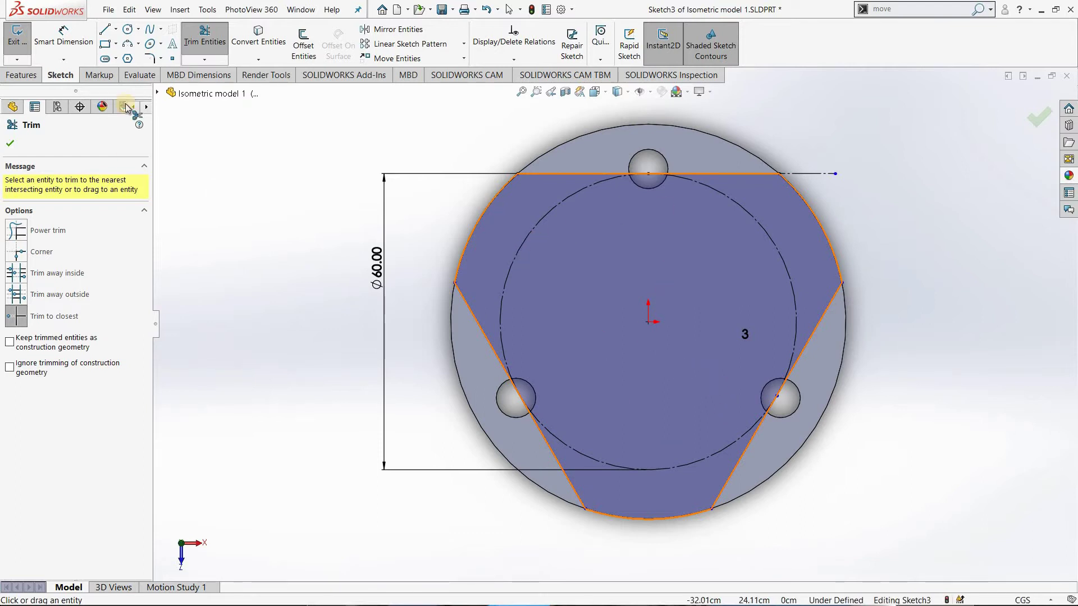
Draw an origin-centred circle inside the three-chord profile and dimension its diameter to 40.
left_click(127, 31)
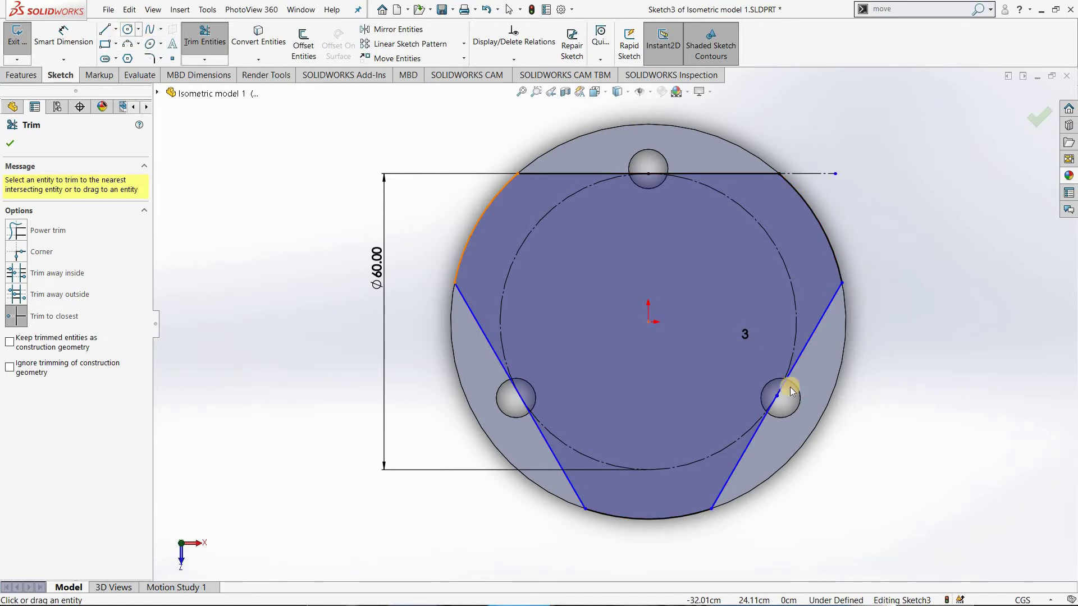
left_click(650, 324)
left_click(673, 252)
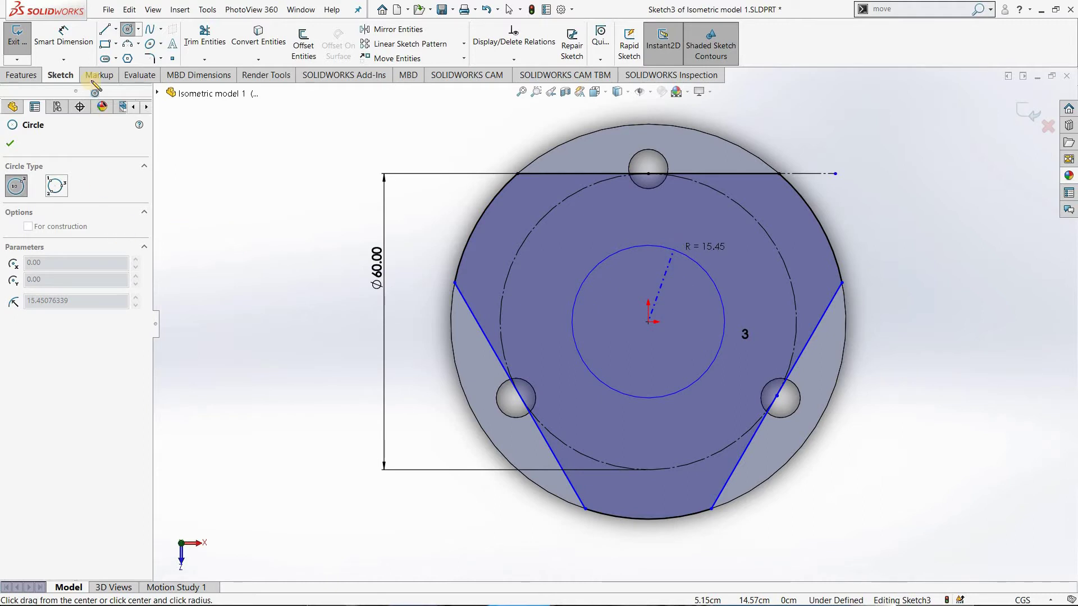
left_click(64, 34)
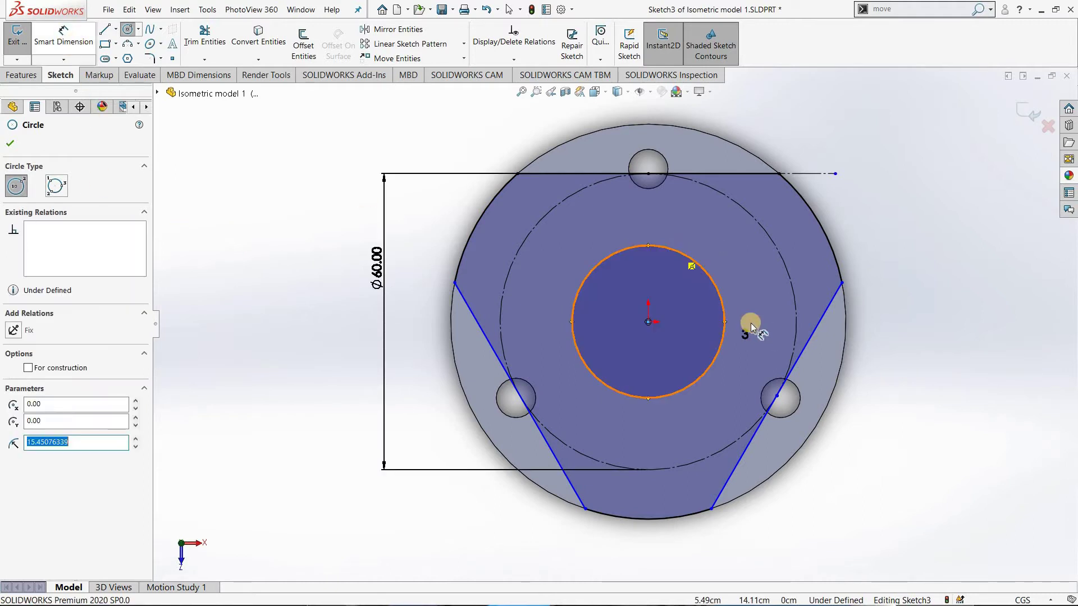
left_click(714, 285)
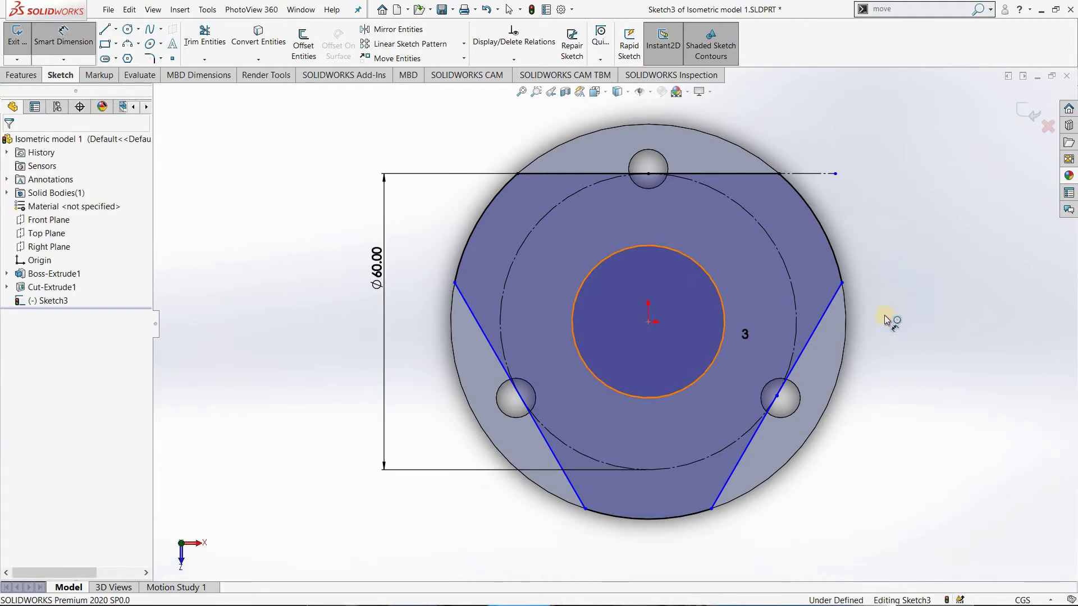
left_click(885, 312)
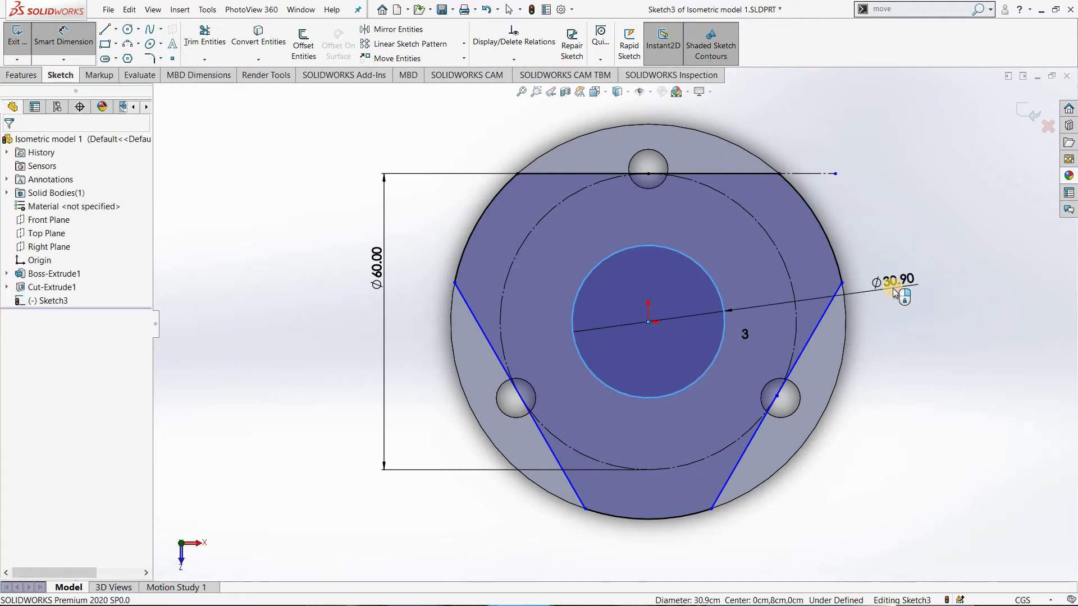
left_click(895, 292)
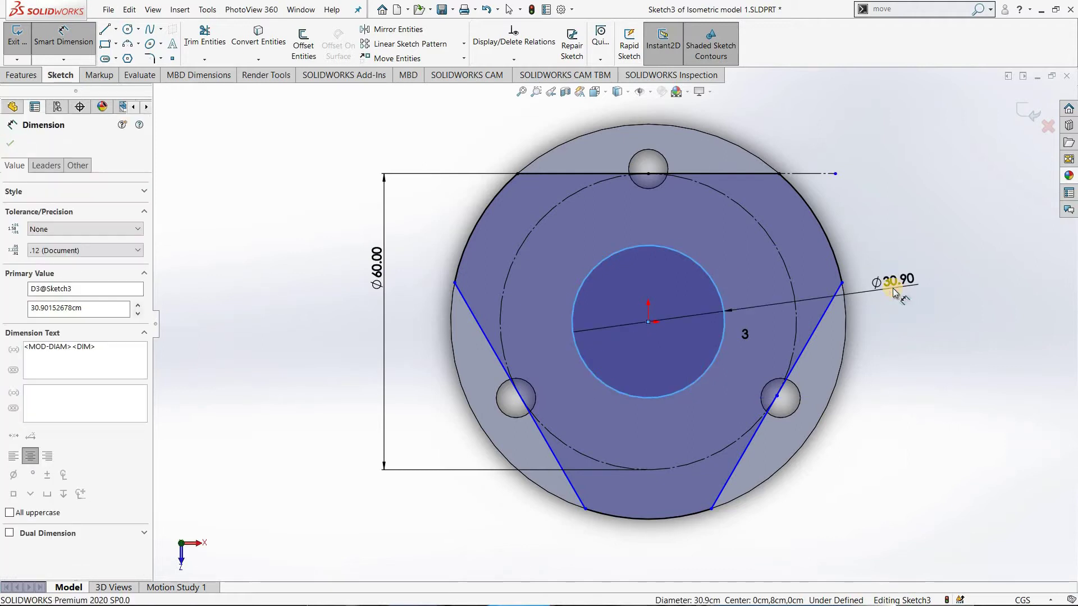
type("40")
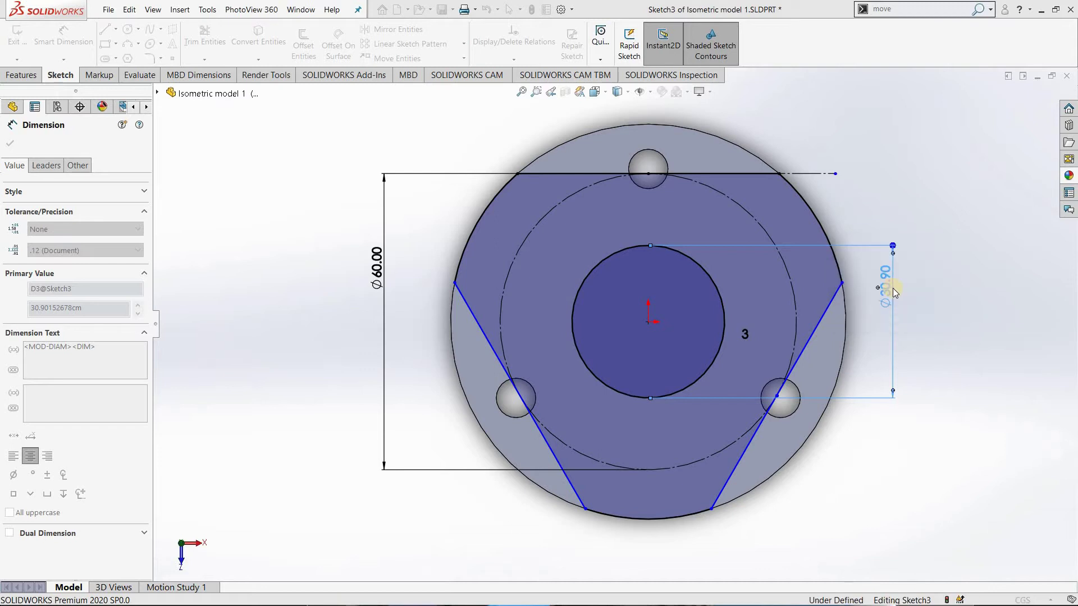
key("Escape")
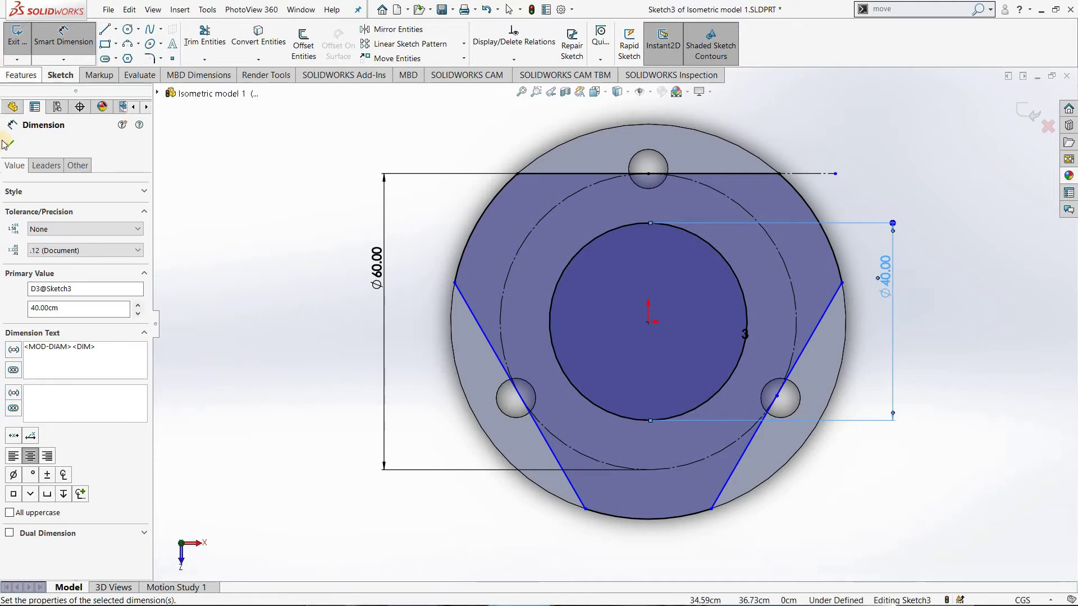
key("Escape")
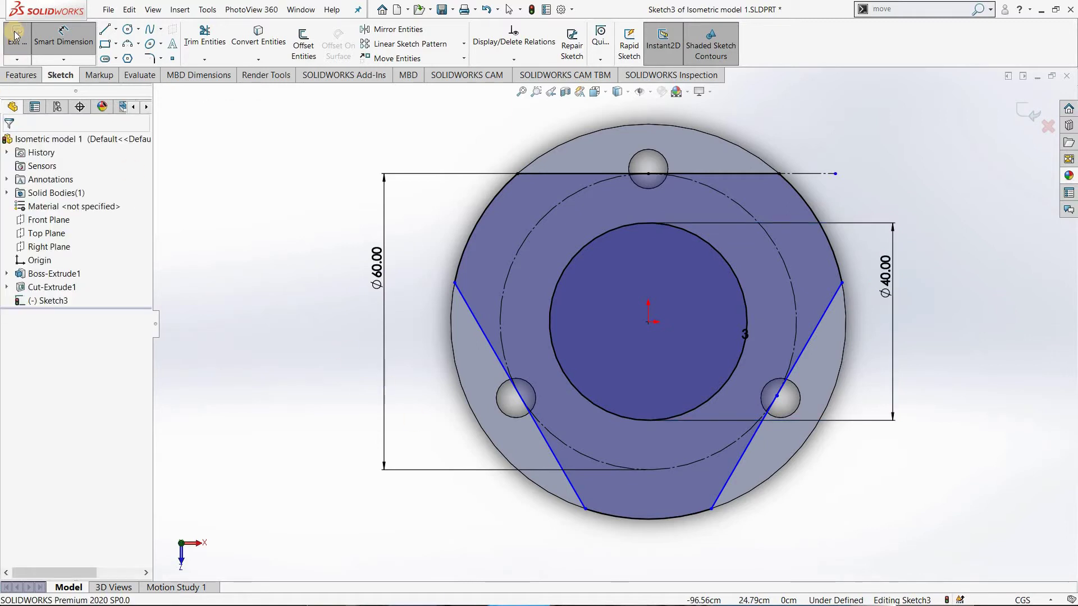
Extrude the tri-lobed region Blind 8.00 cm as a separate body, with Merge result unchecked.
key("Escape")
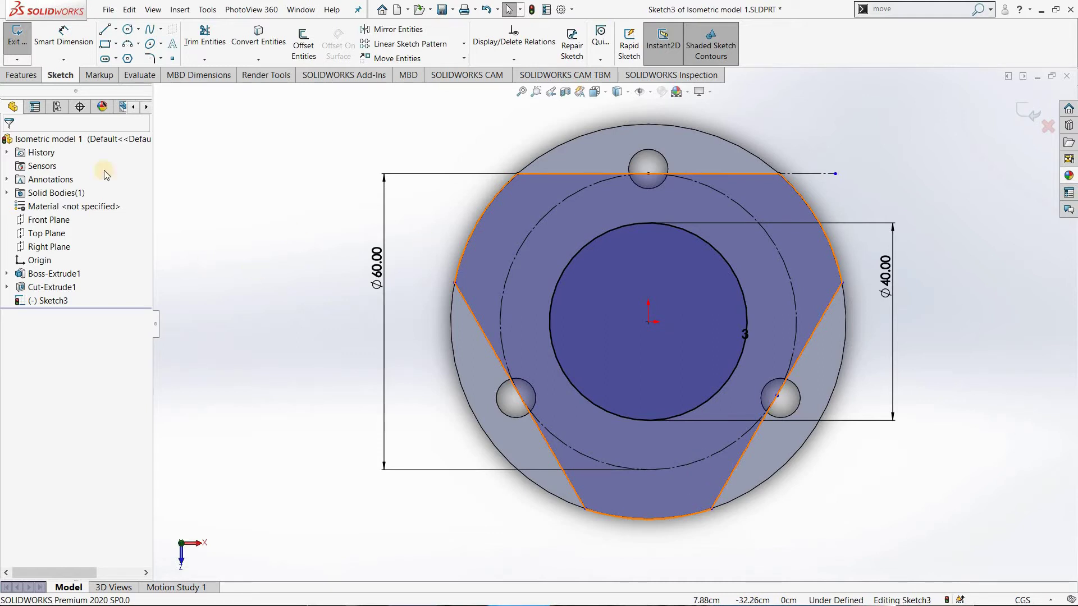
left_click(252, 133)
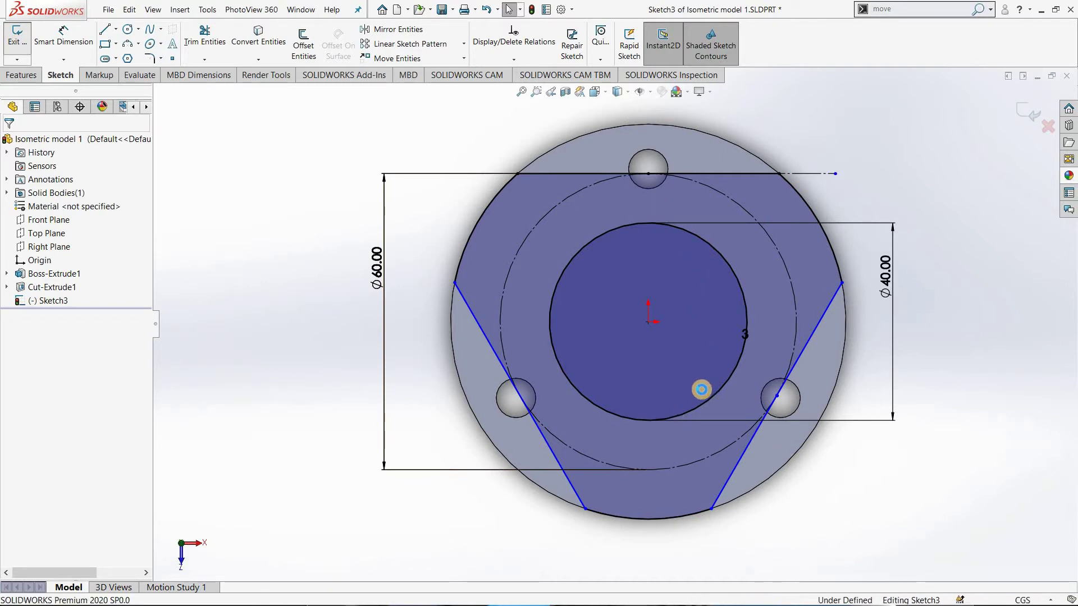
key("e")
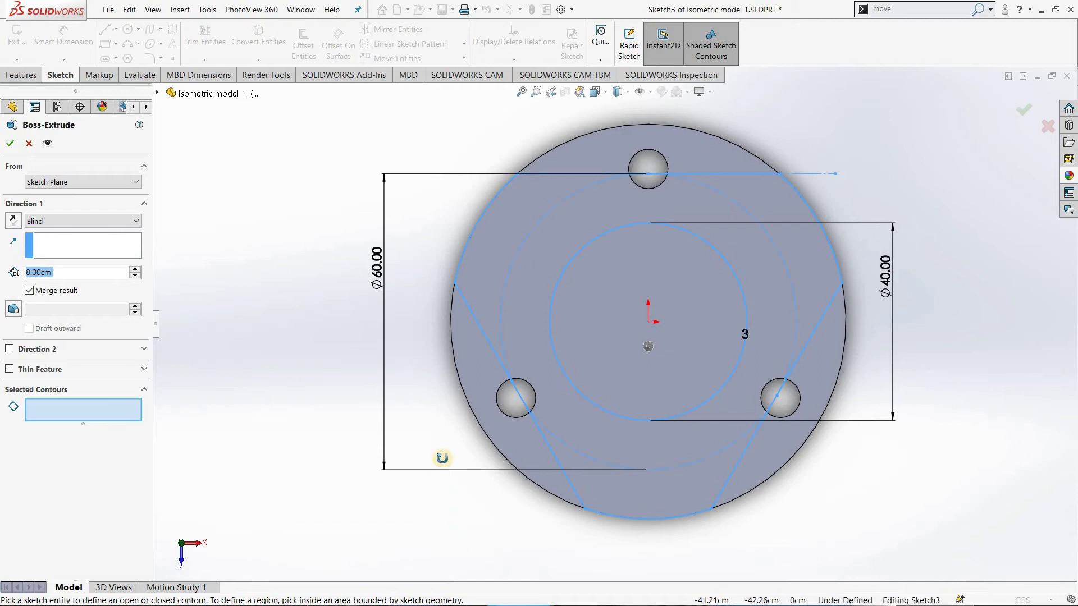
left_click(509, 236)
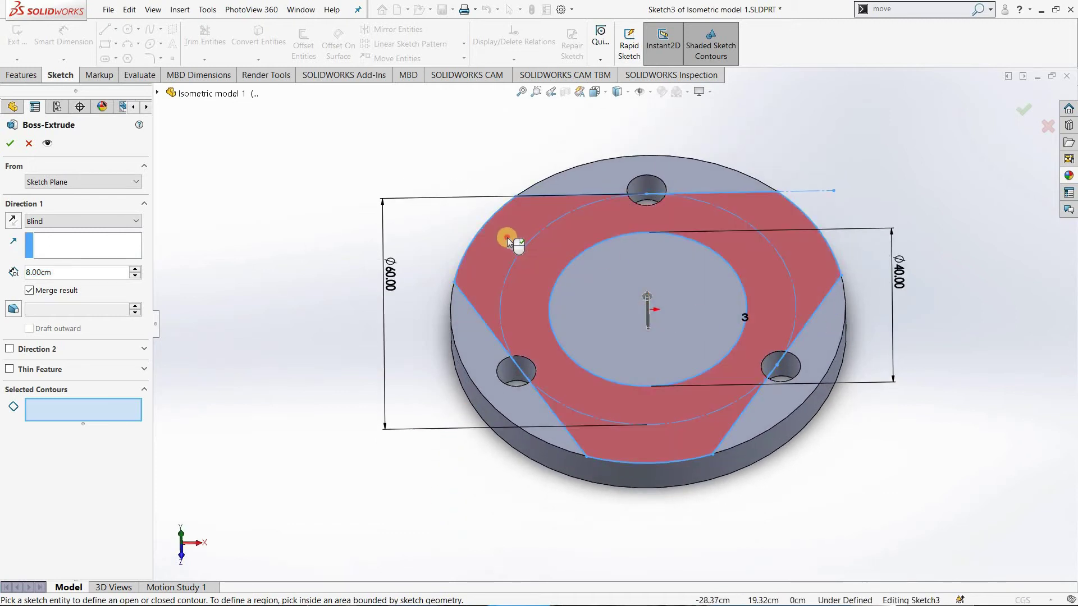
left_click(30, 290)
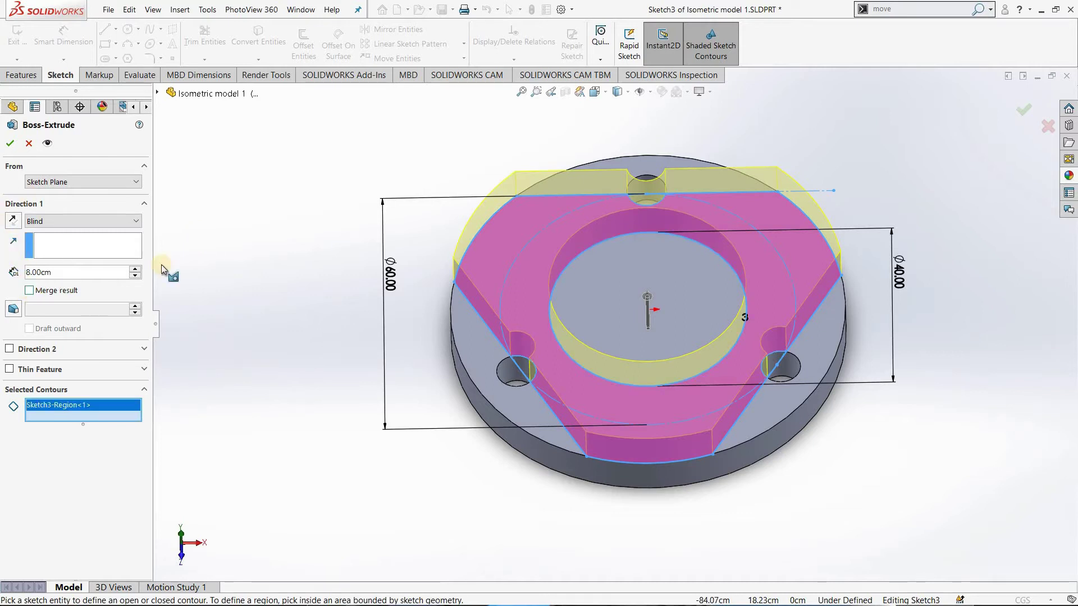
left_click(8, 140)
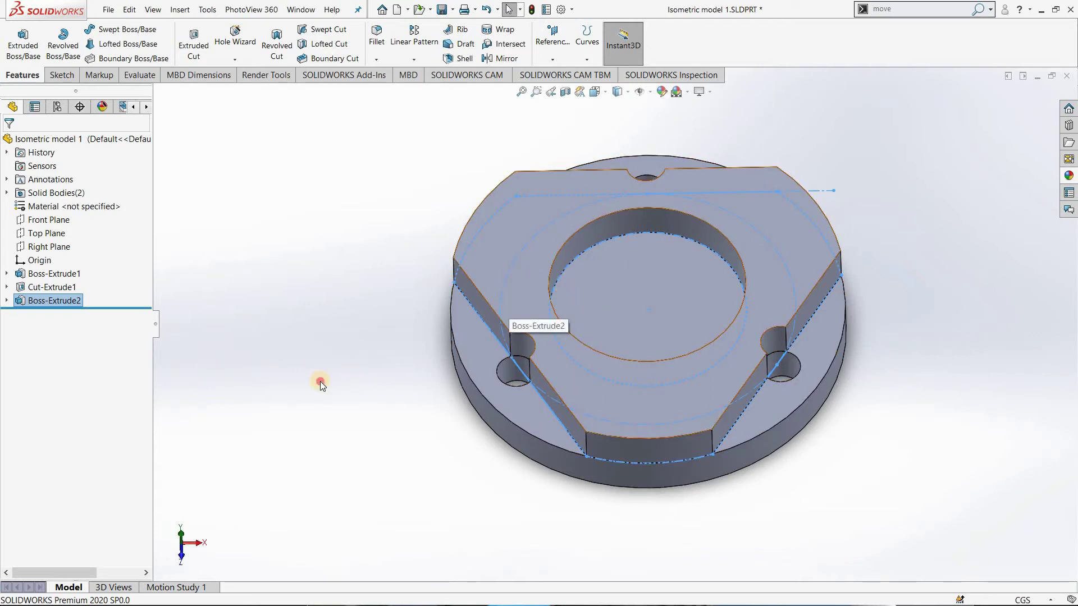
Edit Sketch3 under Boss-Extrude2 again and view it normal to the sketch plane.
left_click(358, 331)
left_click(17, 304)
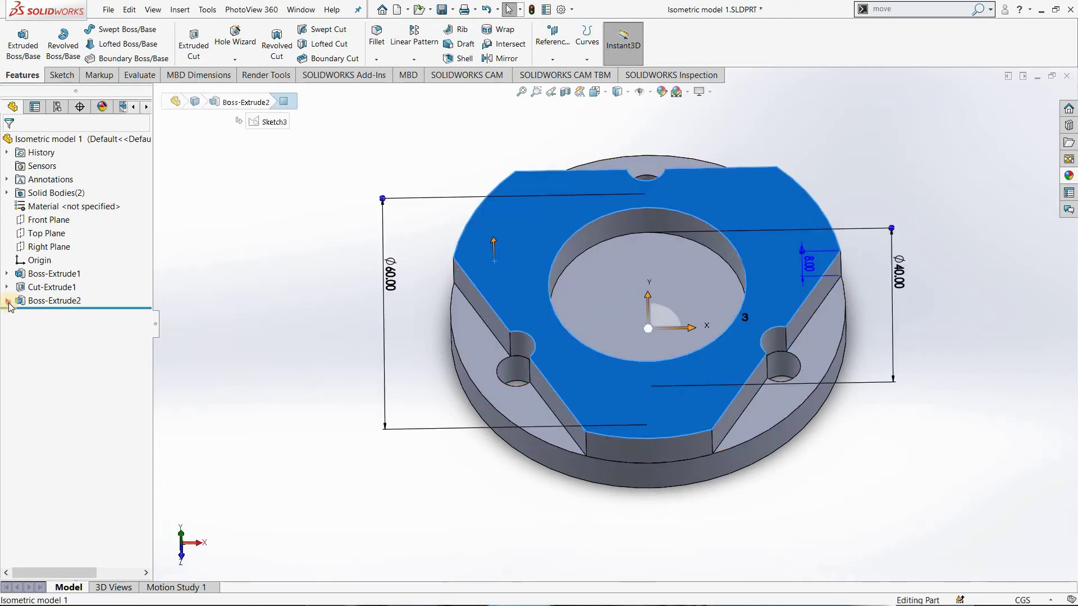
left_click(7, 300)
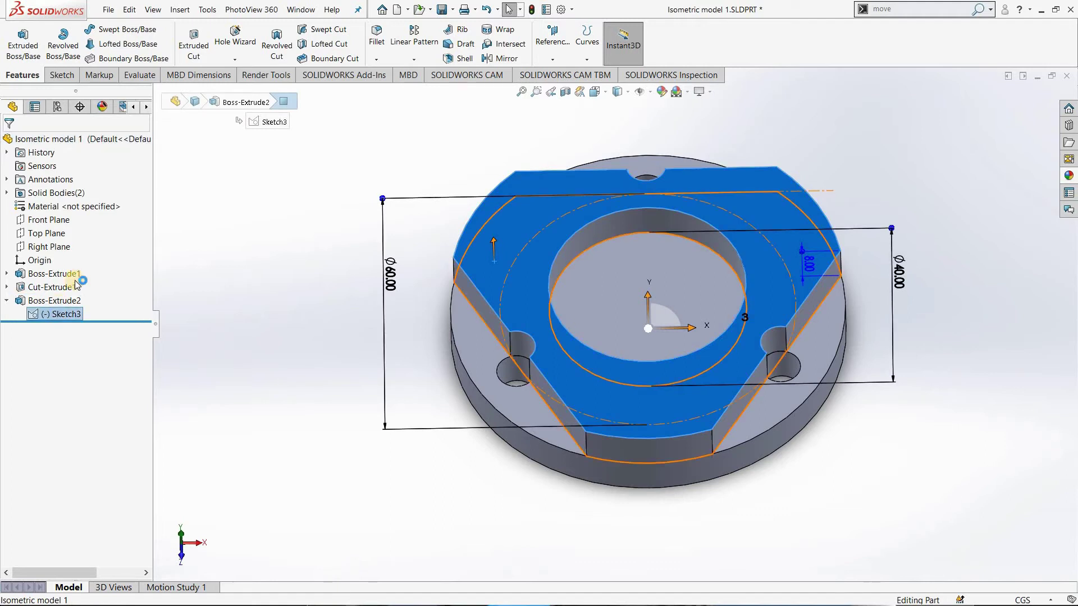
right_click(61, 315)
left_click(69, 315)
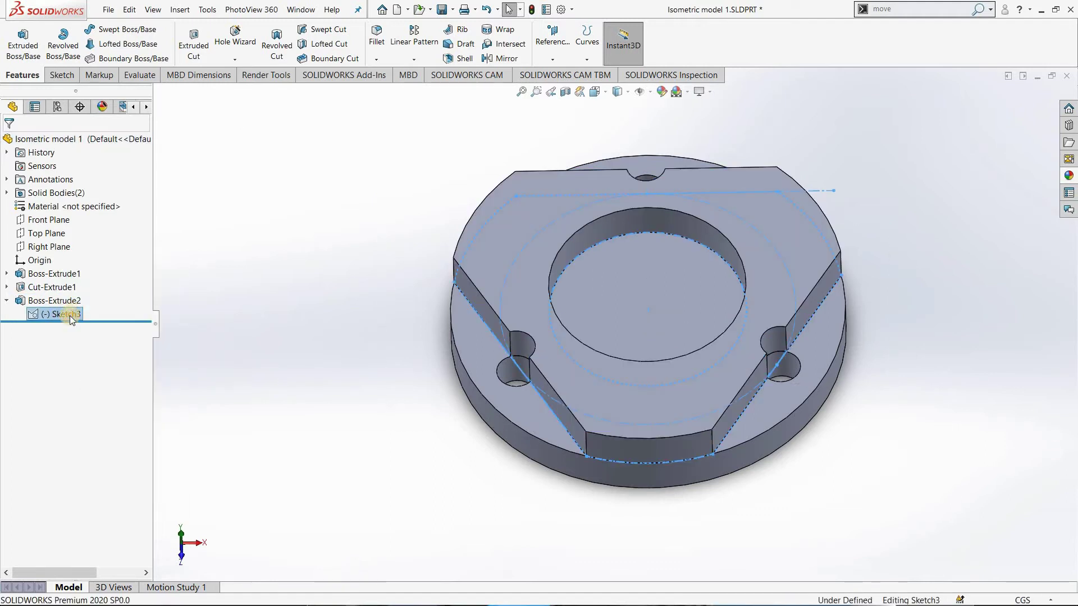
right_click(70, 314)
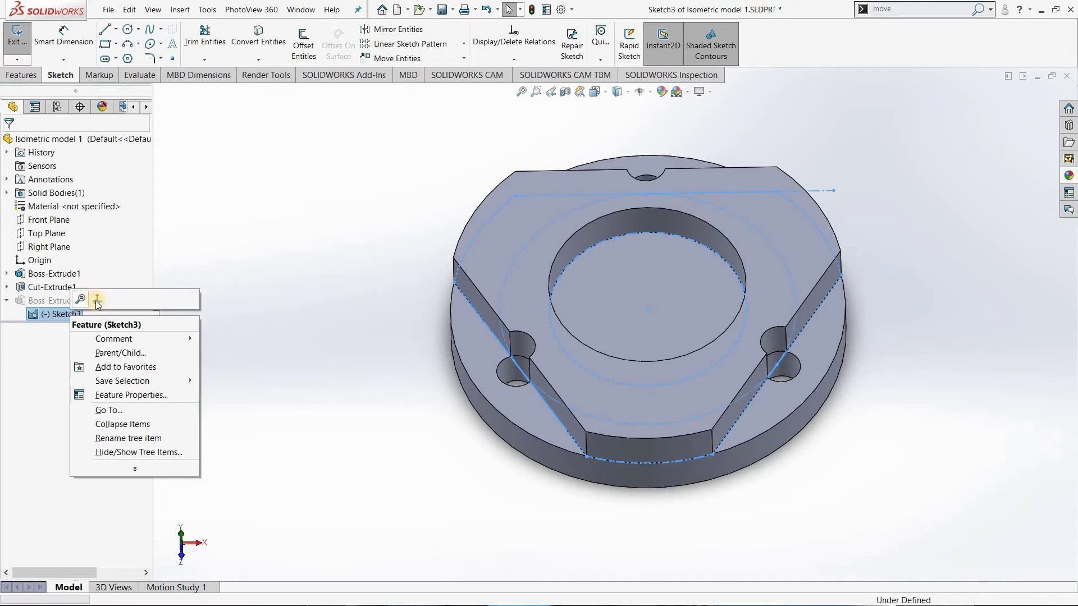
key("ctrl+8")
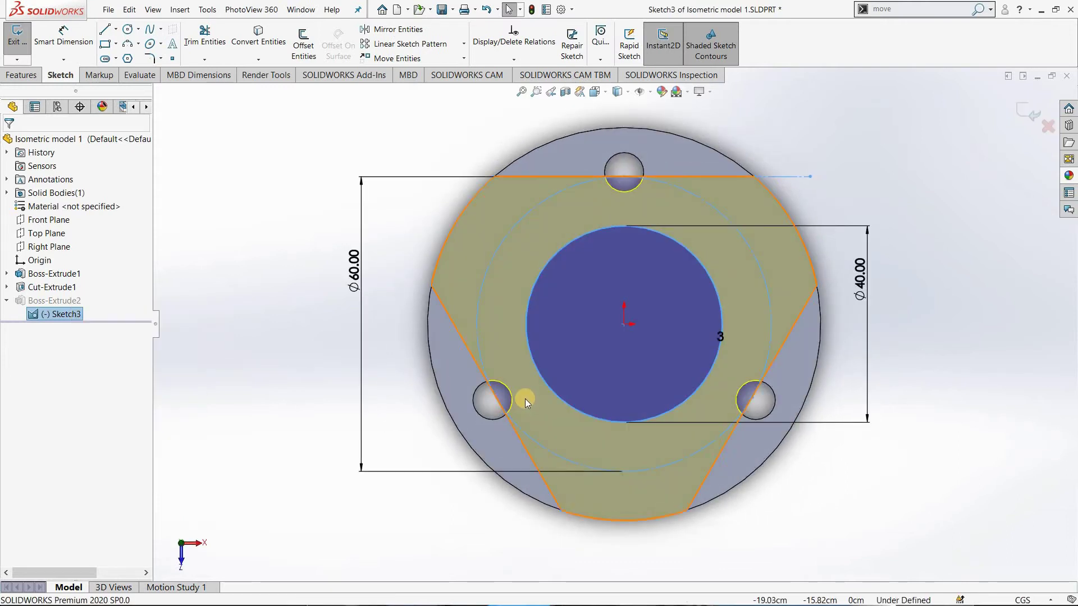
scroll(524, 398, "down", 1)
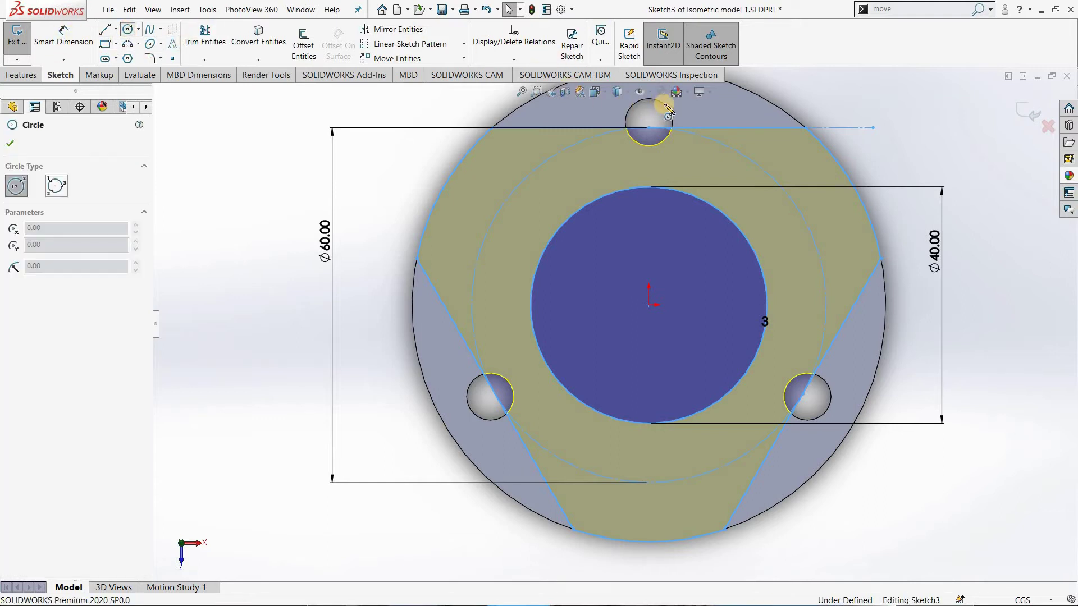
Draw a circle around the top bolt hole and dimension its diameter to 12.
left_click(649, 122)
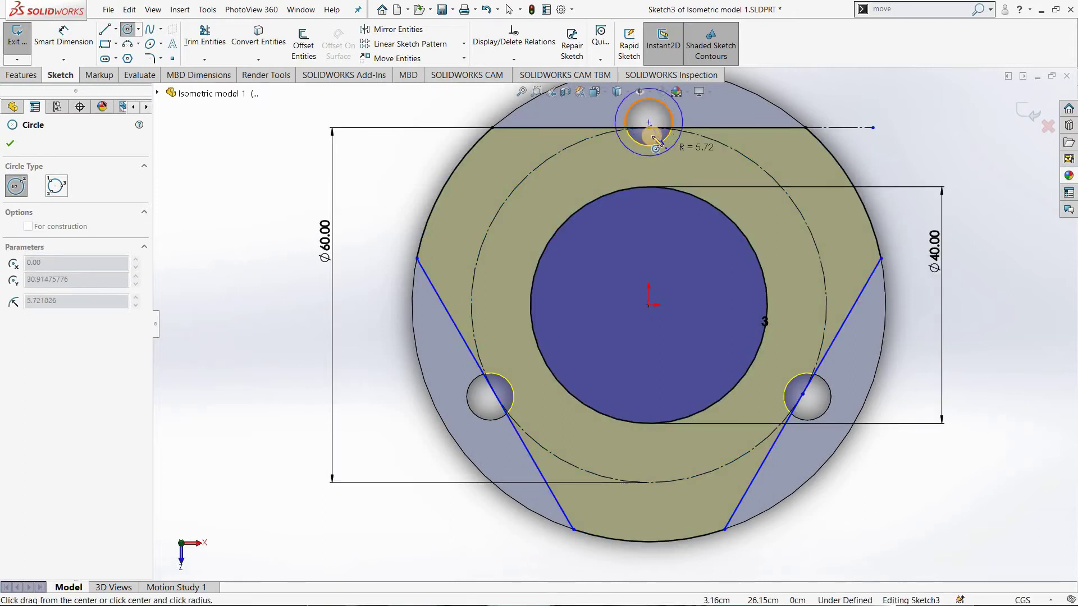
left_click(696, 143)
scroll(615, 321, "down", 1)
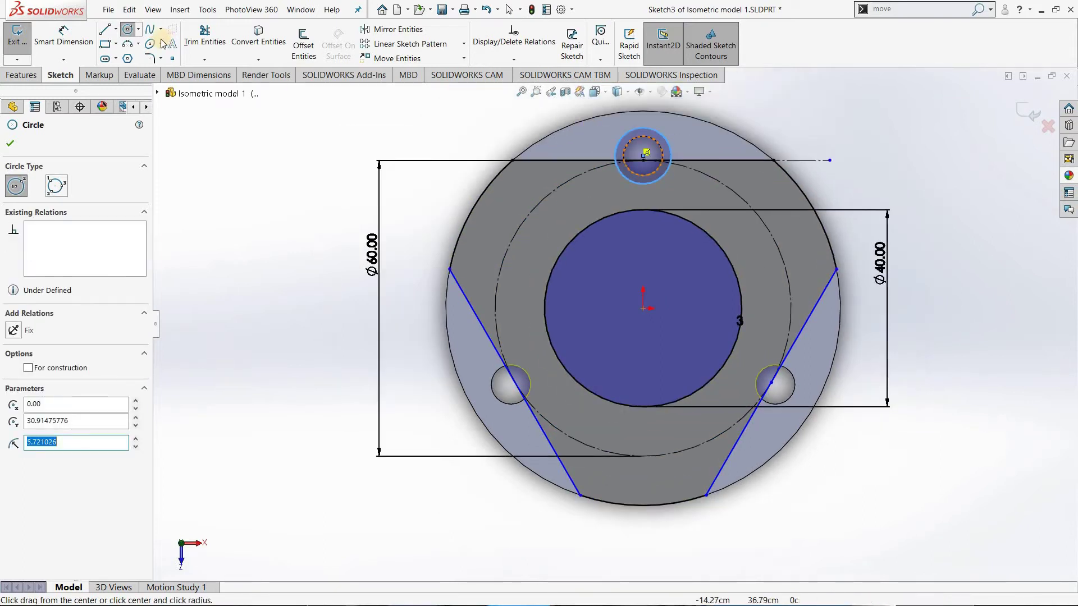
left_click(59, 37)
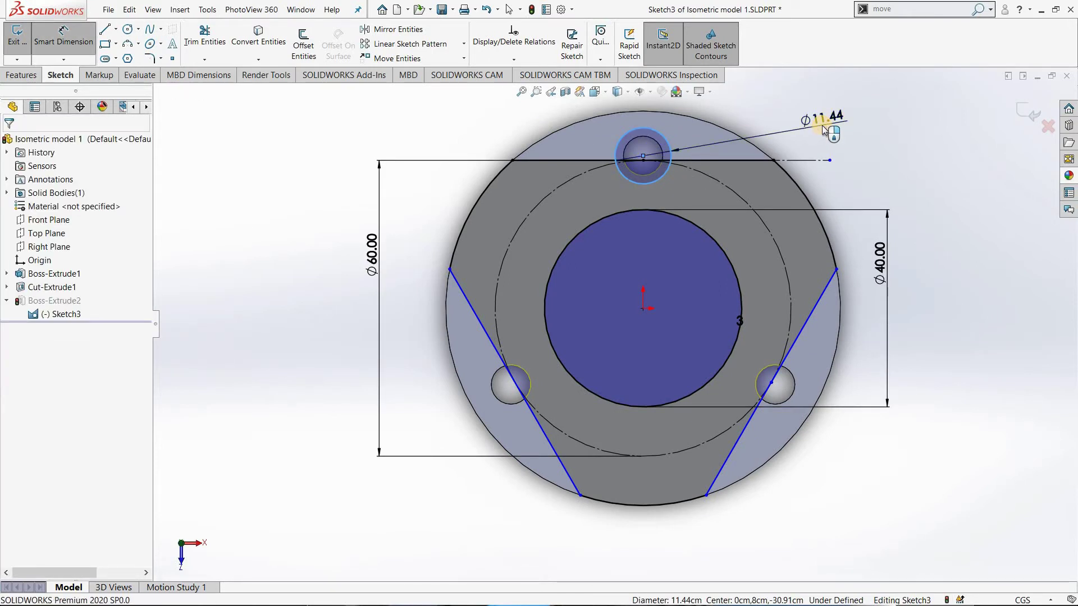
left_click(822, 126)
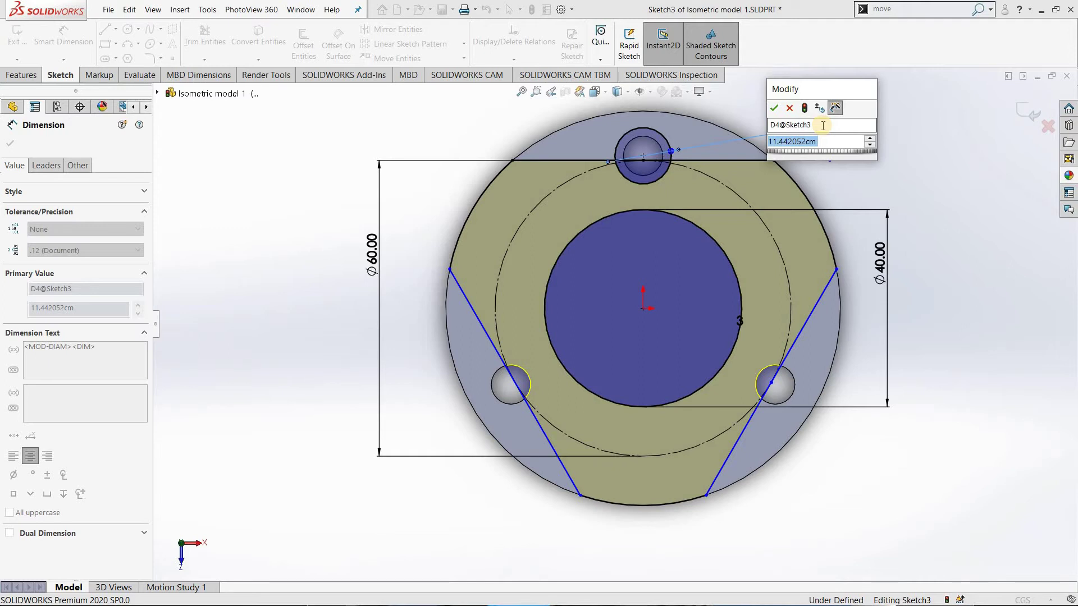
type("12")
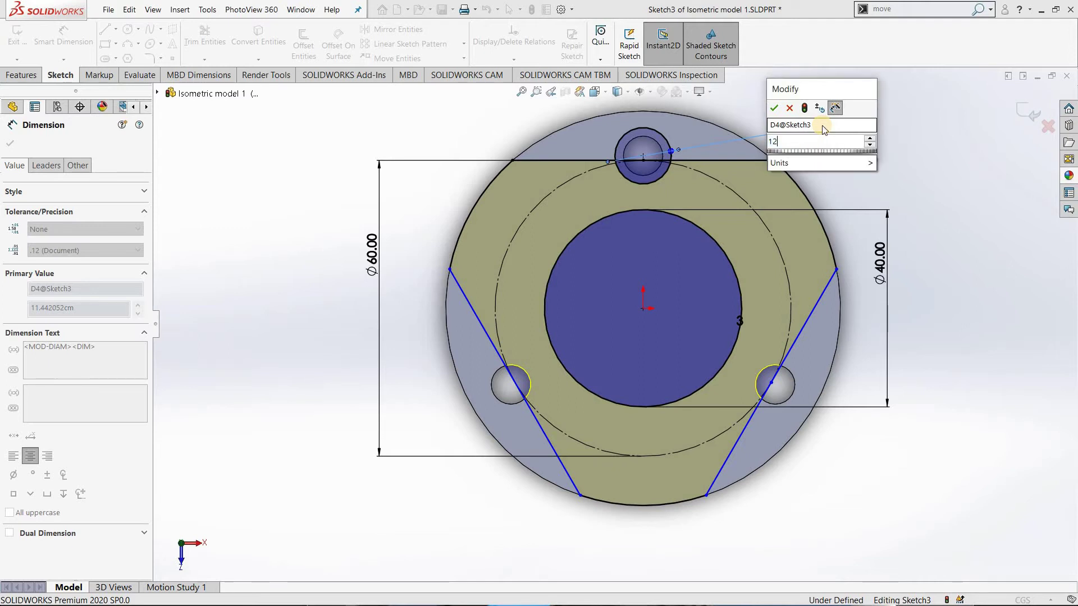
key("Escape")
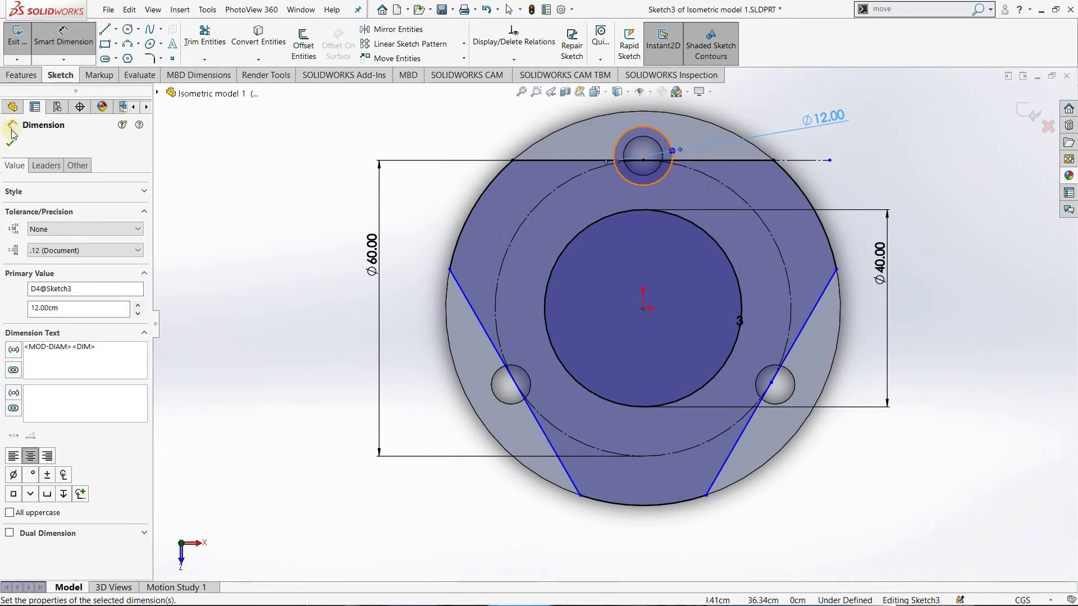
key("Escape")
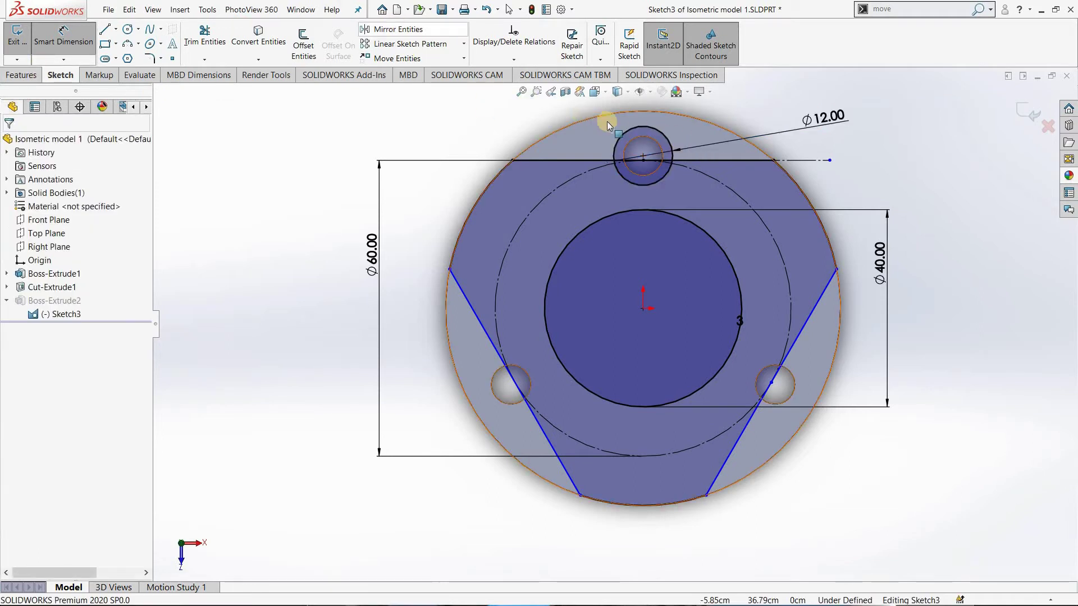
key("Escape")
Circular-pattern the Ø12 circle into 3 evenly spaced instances around the centre.
left_click(624, 134)
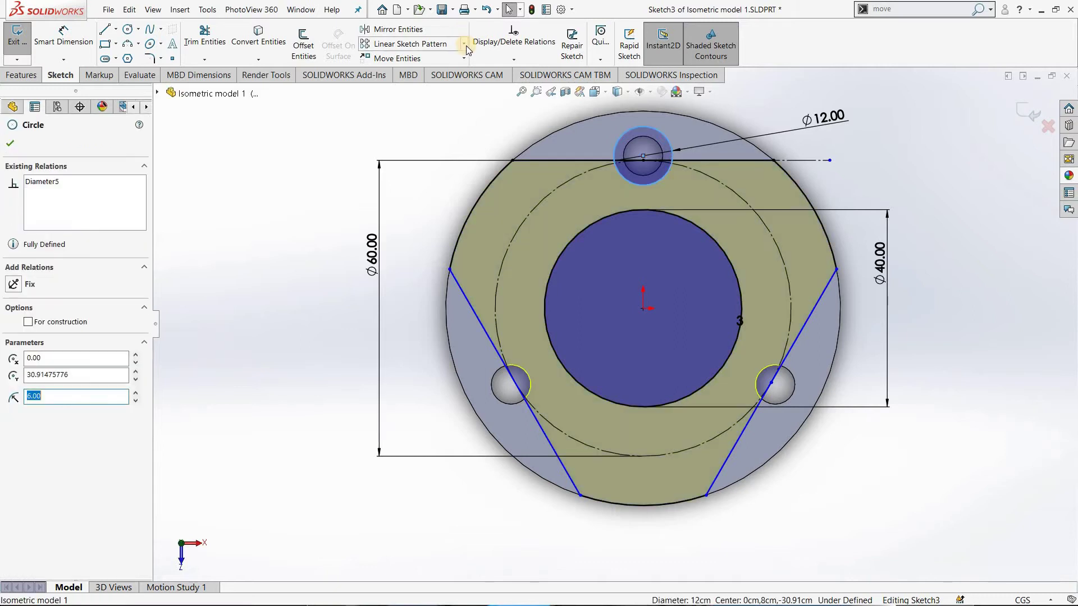
left_click(465, 45)
left_click(726, 95)
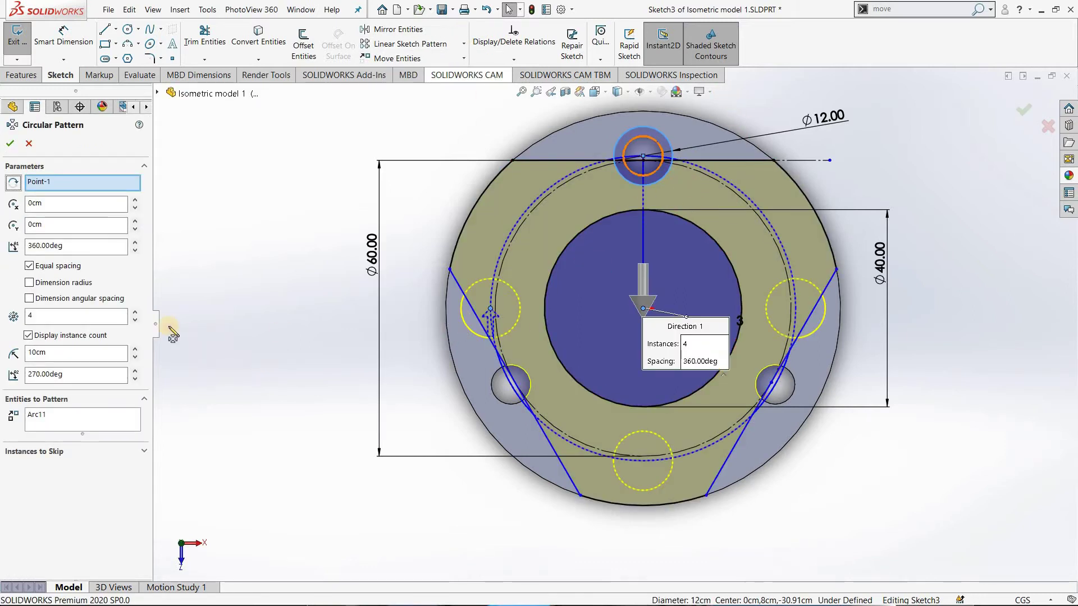
left_click(136, 320)
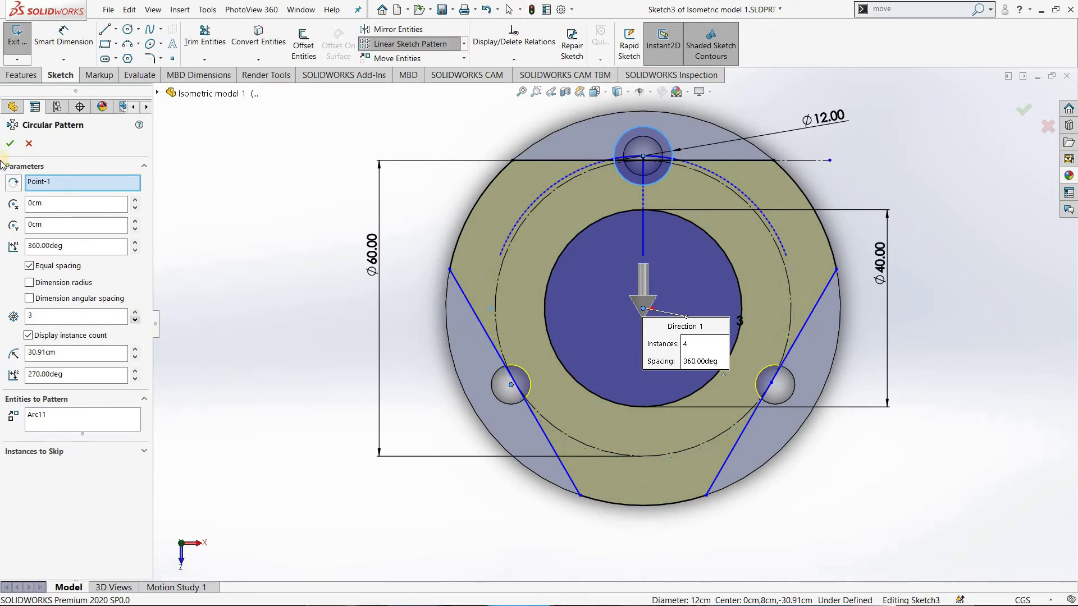
left_click(10, 143)
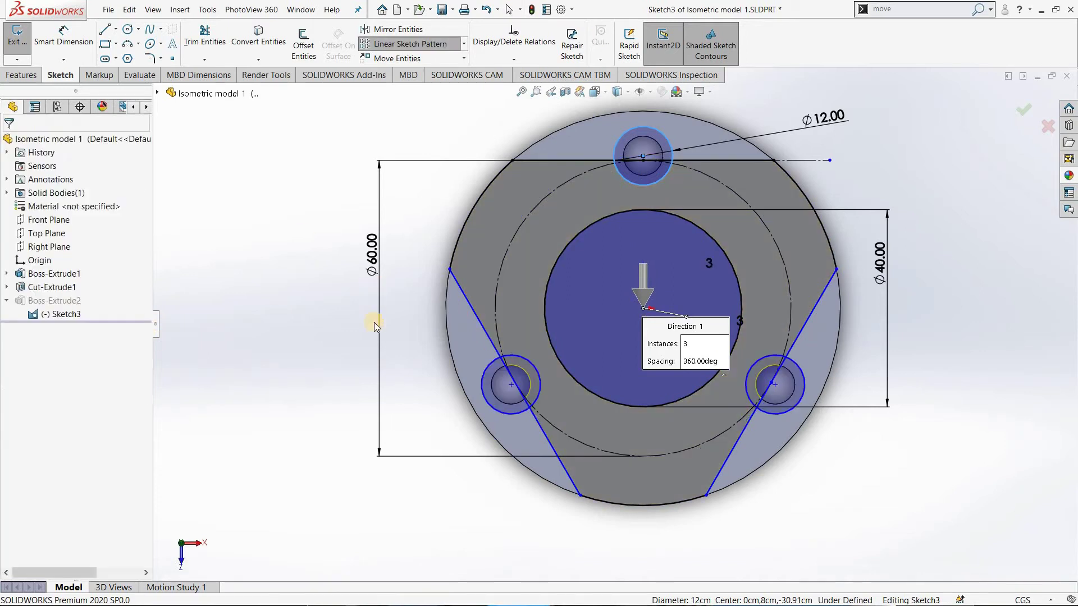
Trim the outer arcs of the top, right and left Ø12 circles, then close Trim.
left_click(215, 39)
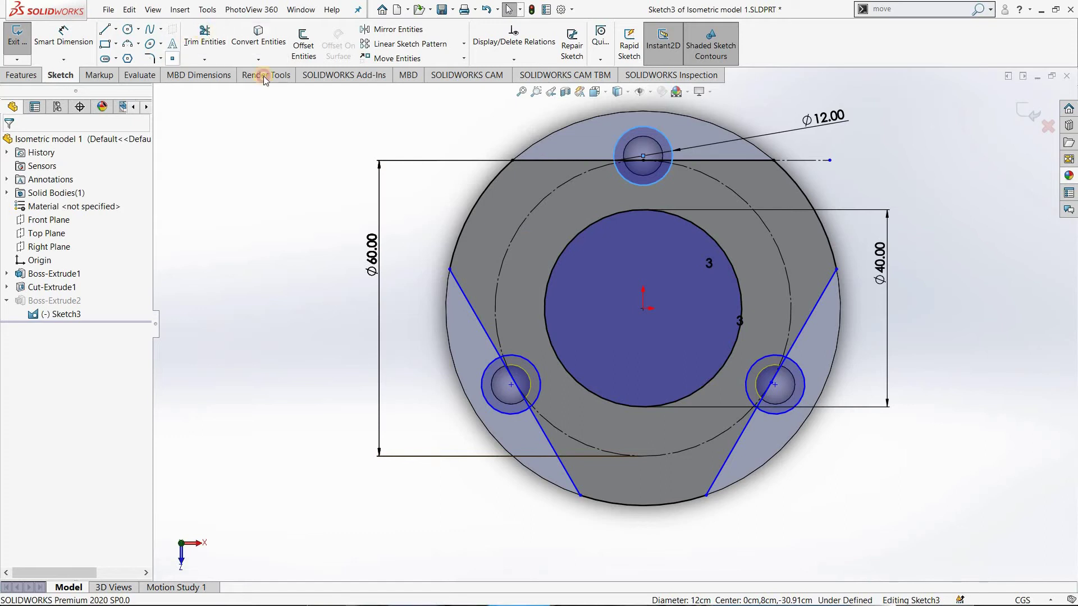
left_click(651, 132)
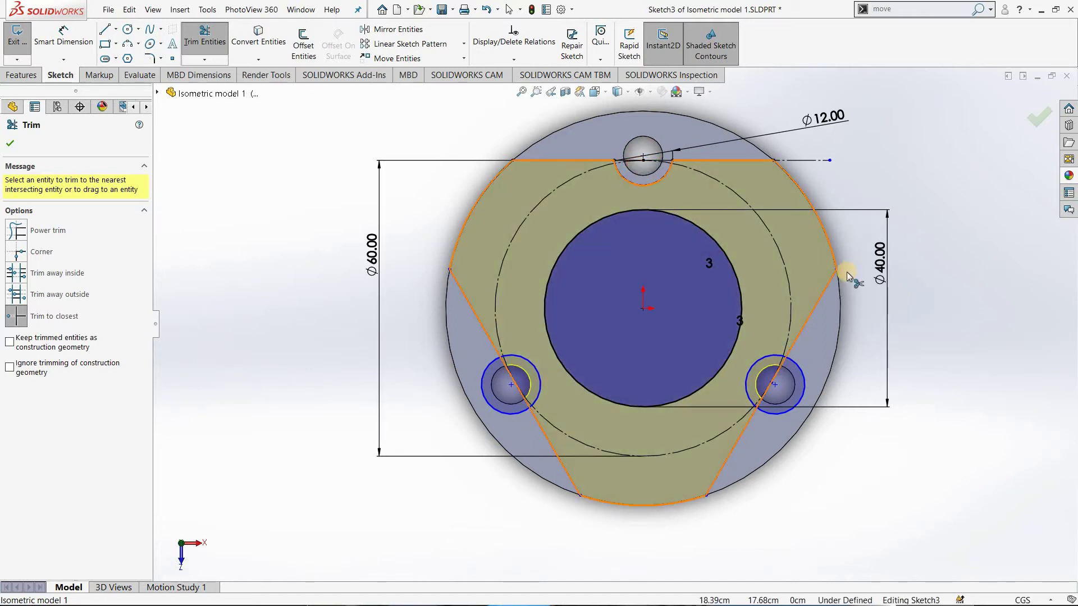
left_click(779, 412)
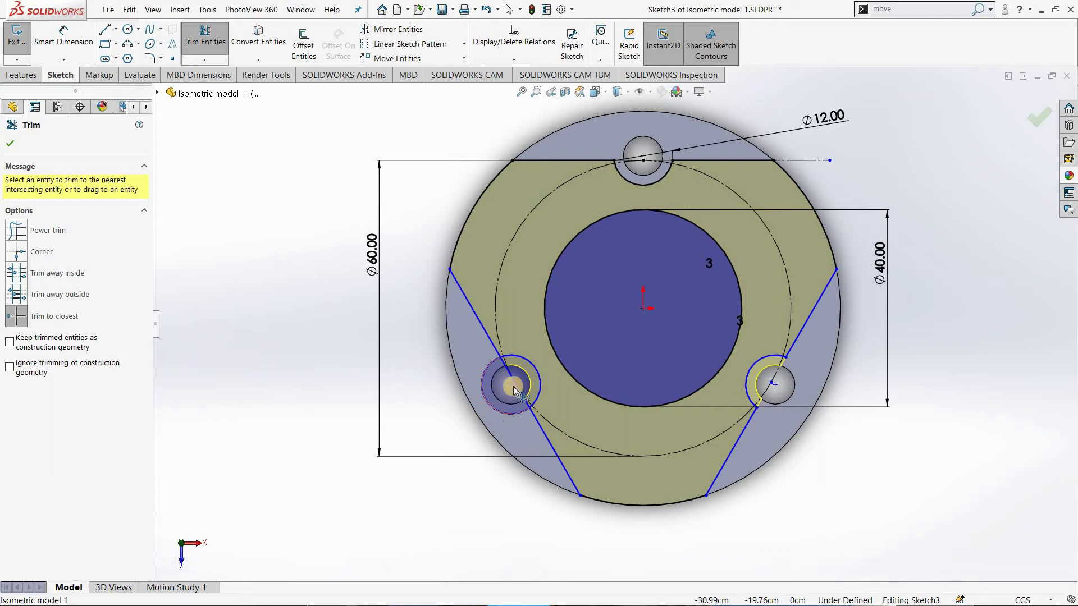
left_click(505, 371)
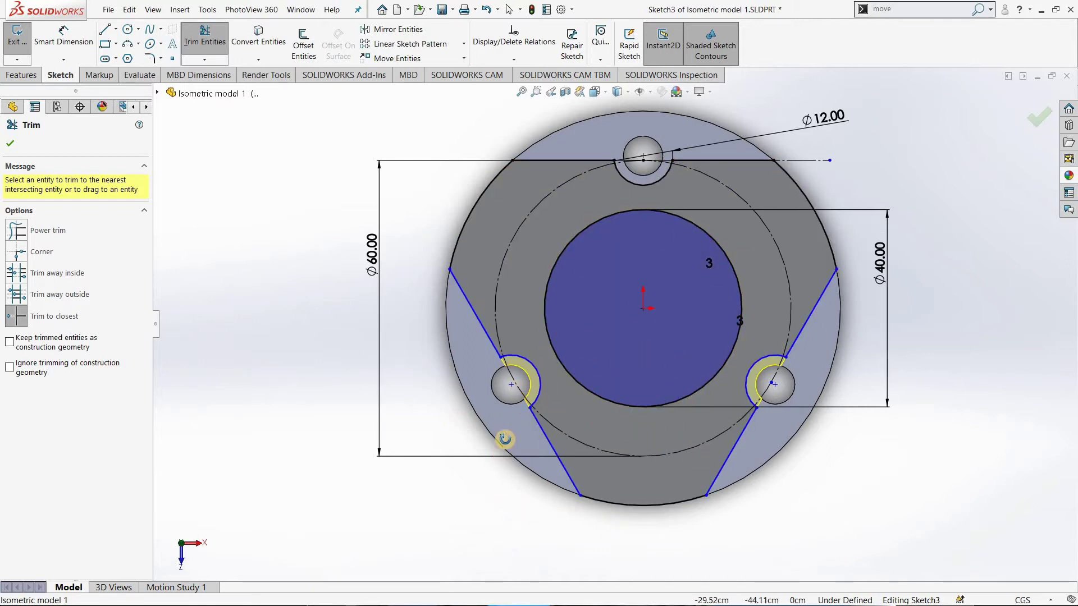
middle_click_drag(505, 439, 520, 350)
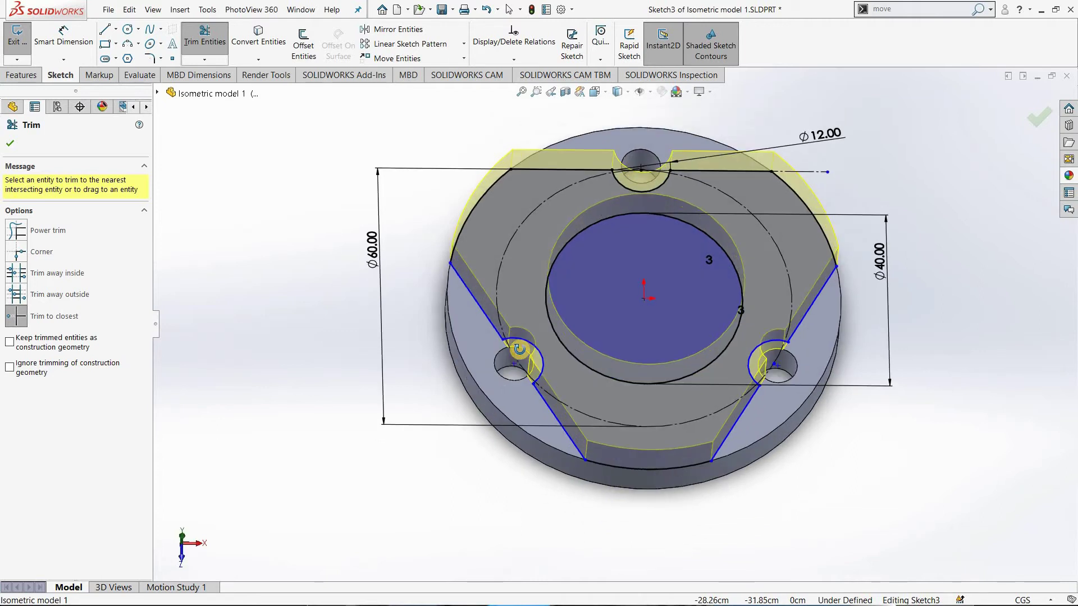
middle_click_drag(294, 275, 297, 235)
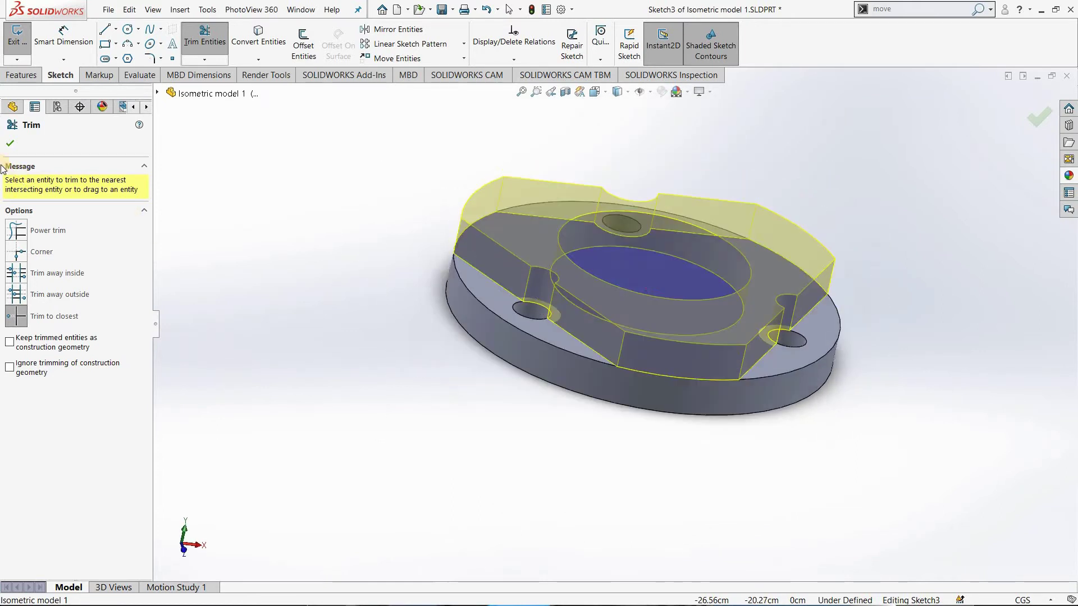
left_click(26, 107)
key("Escape")
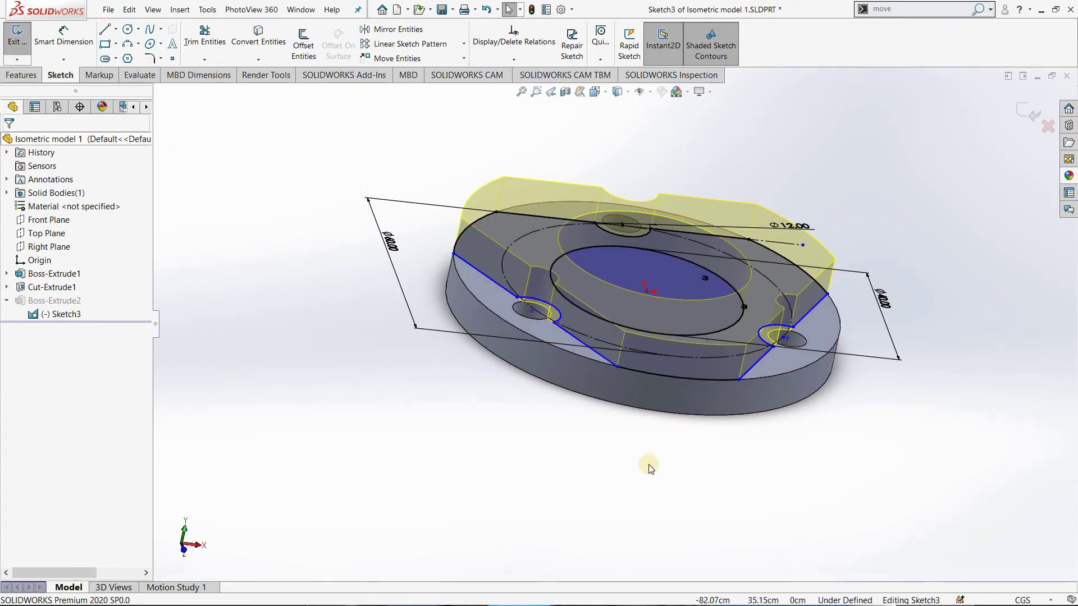
Exit Sketch3 so Boss-Extrude2 rebuilds notched around the three bolt holes.
middle_click_drag(625, 464, 623, 458)
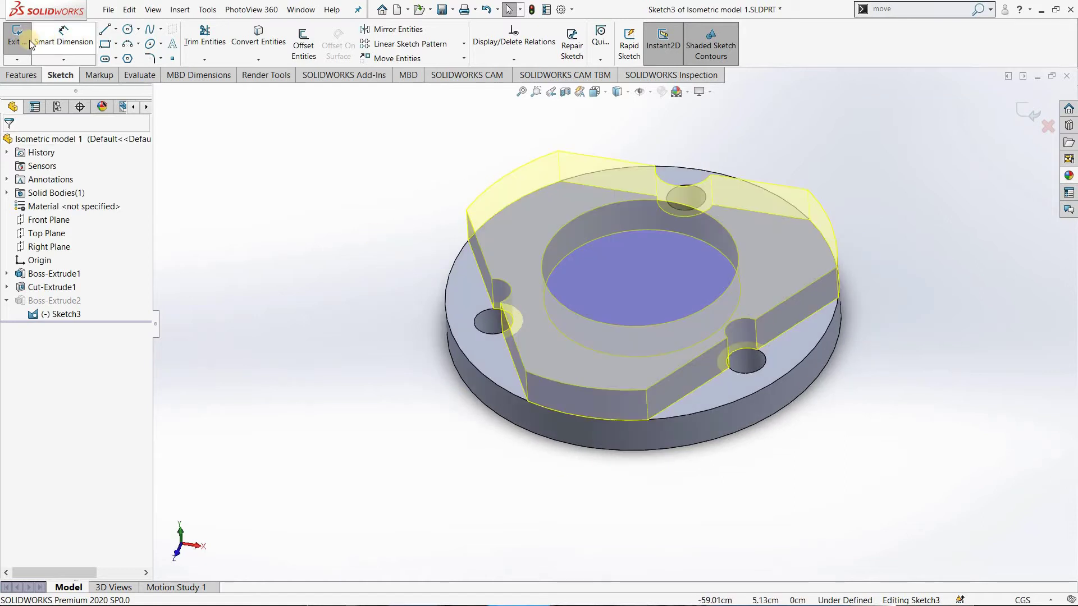
left_click(23, 38)
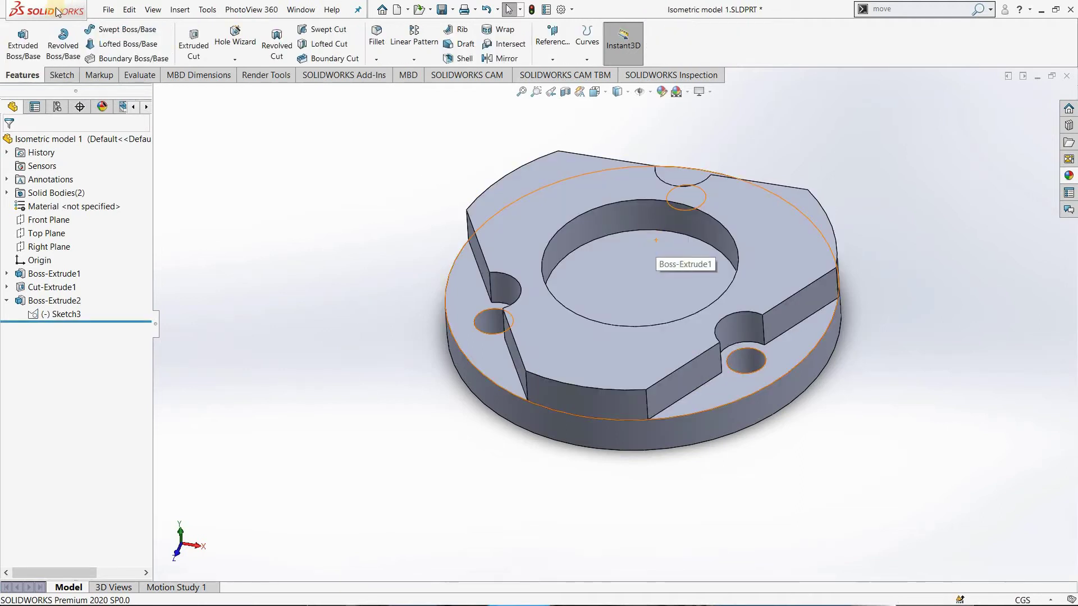
Save the part, then return to the isometric view and orbit to inspect the boss.
left_click(109, 9)
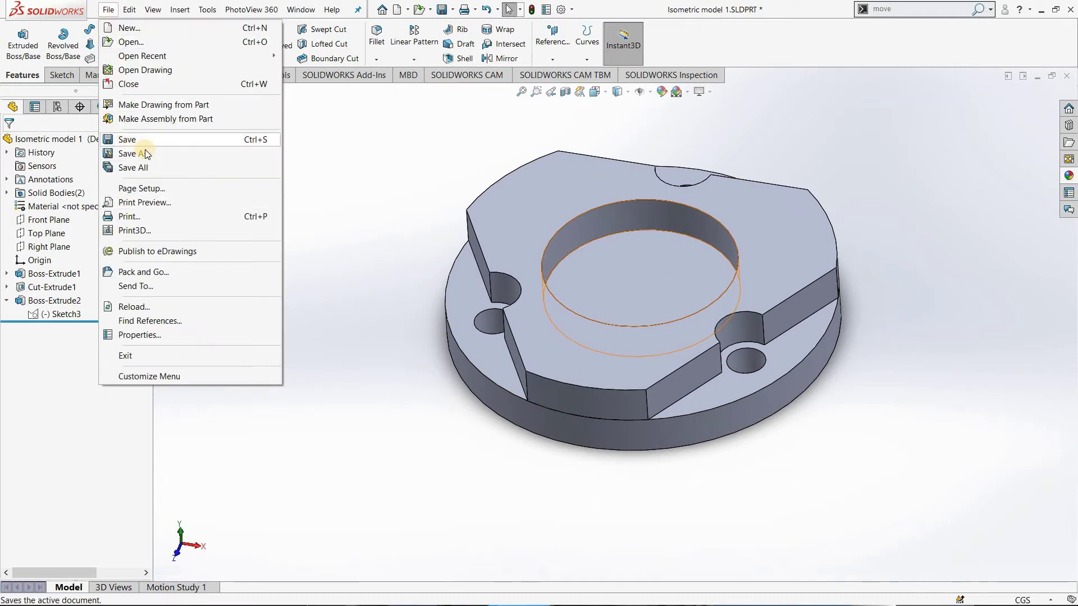
left_click(145, 140)
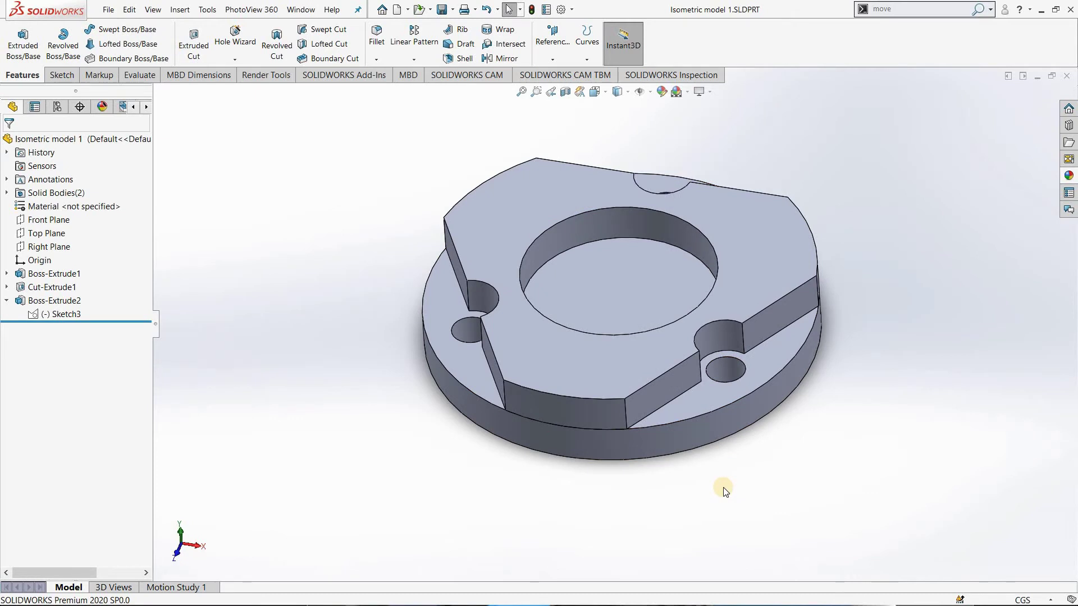
key("ctrl+7")
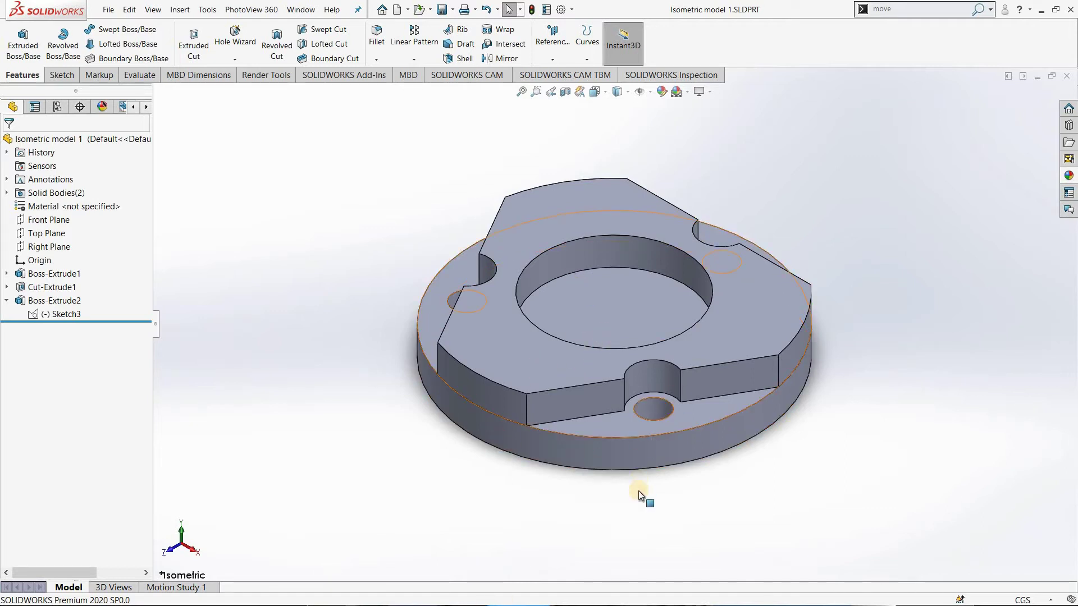
mouse_move(631, 450)
middle_mouse_down()
mouse_move(710, 390)
mouse_move(602, 423)
mouse_move(676, 404)
mouse_move(671, 471)
mouse_move(519, 192)
mouse_move(359, 180)
middle_mouse_up()
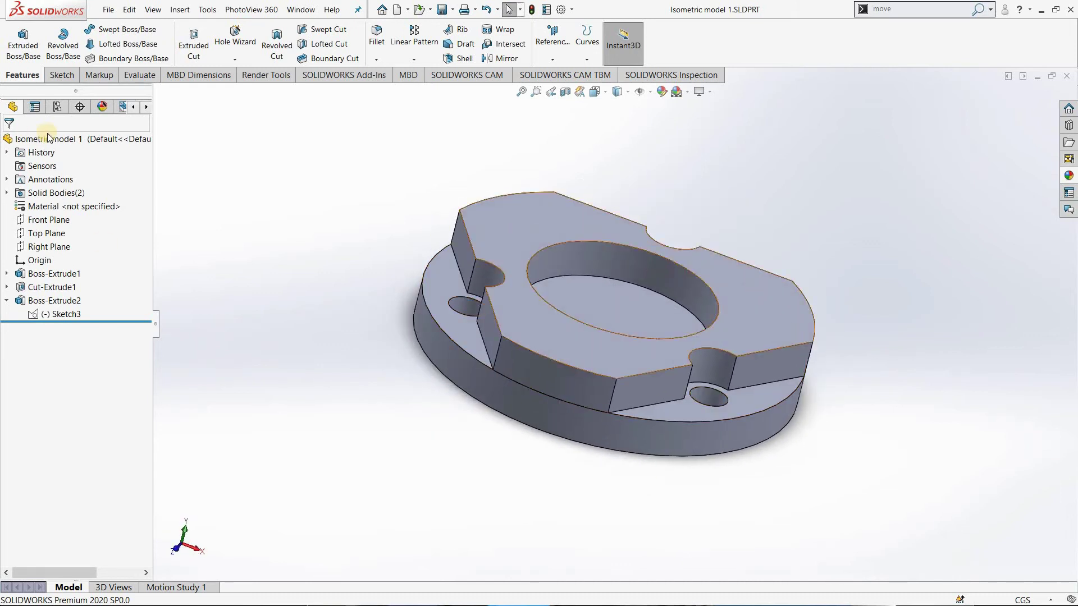
Begin an Extruded Cut with new Sketch4 on the Front Plane, viewed normal to it.
left_click(49, 220)
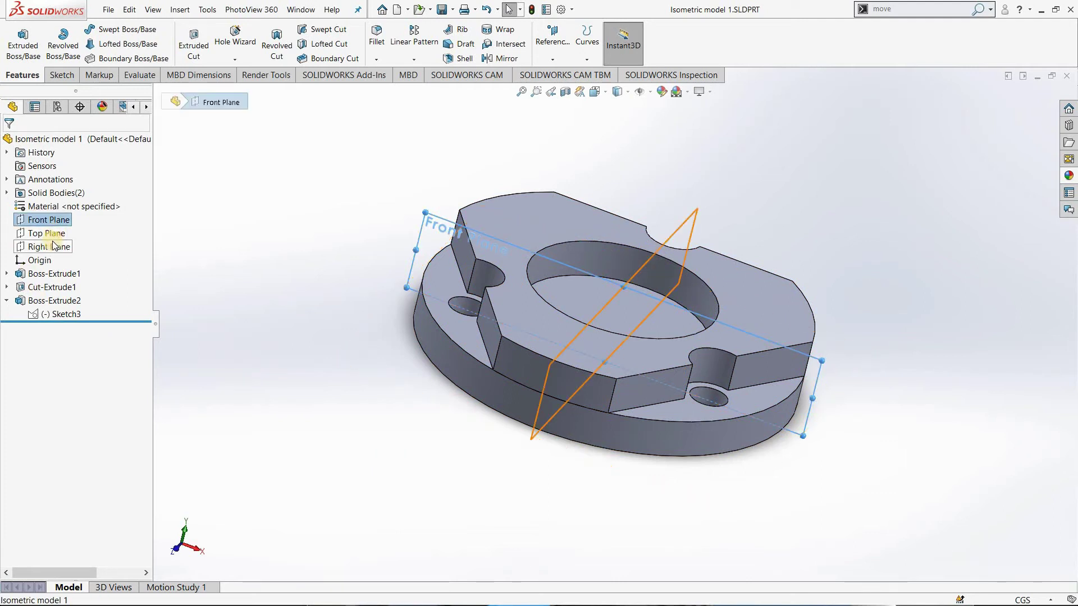
left_click(287, 414)
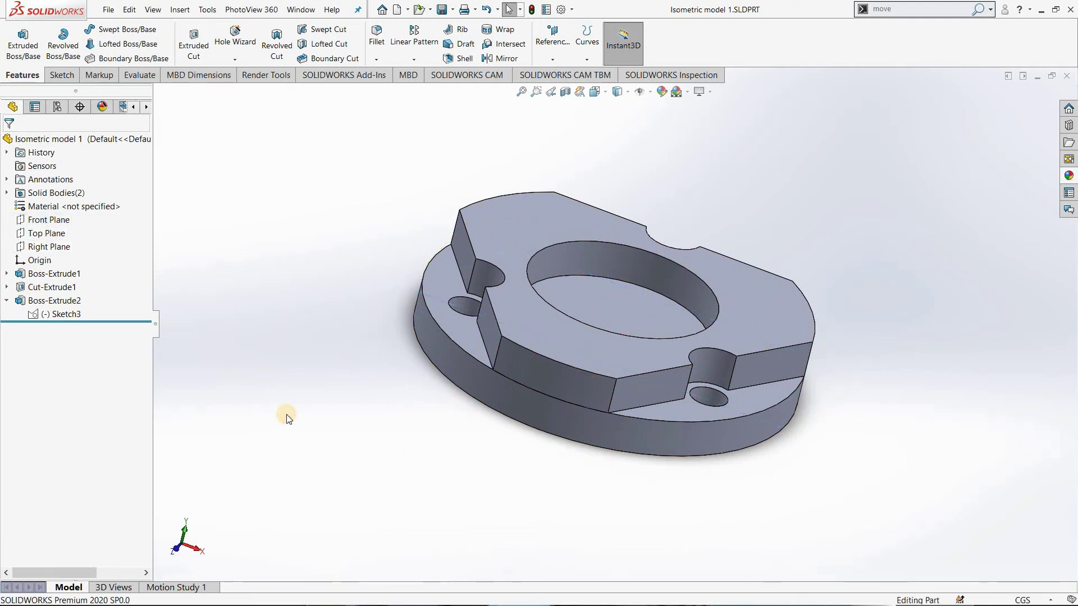
middle_click_drag(286, 414, 261, 393)
key("ctrl+7")
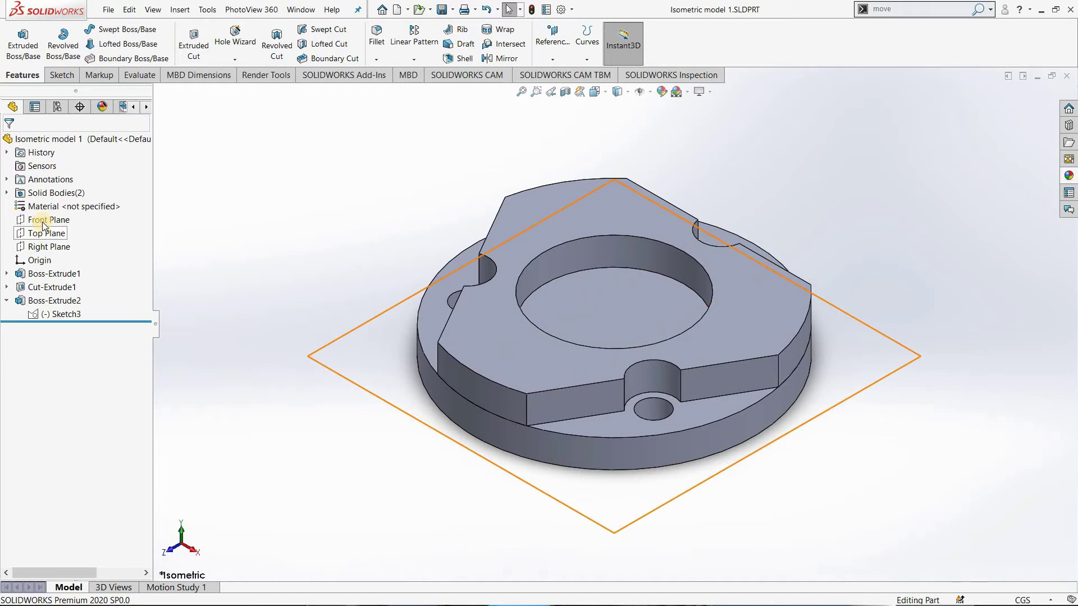
left_click(44, 219)
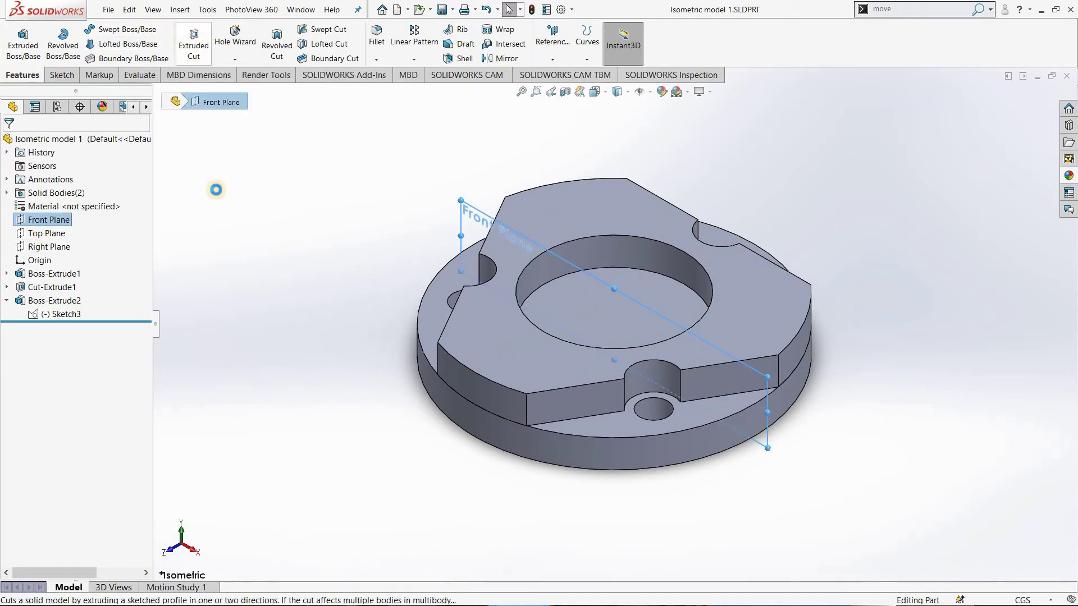
left_click(194, 43)
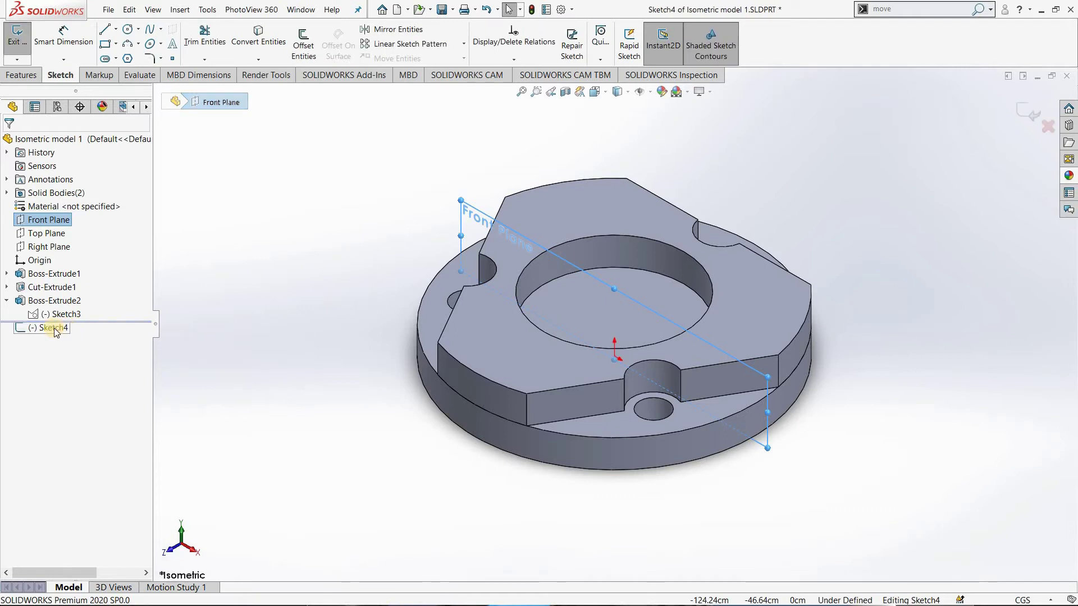
right_click(54, 330)
left_click(82, 313)
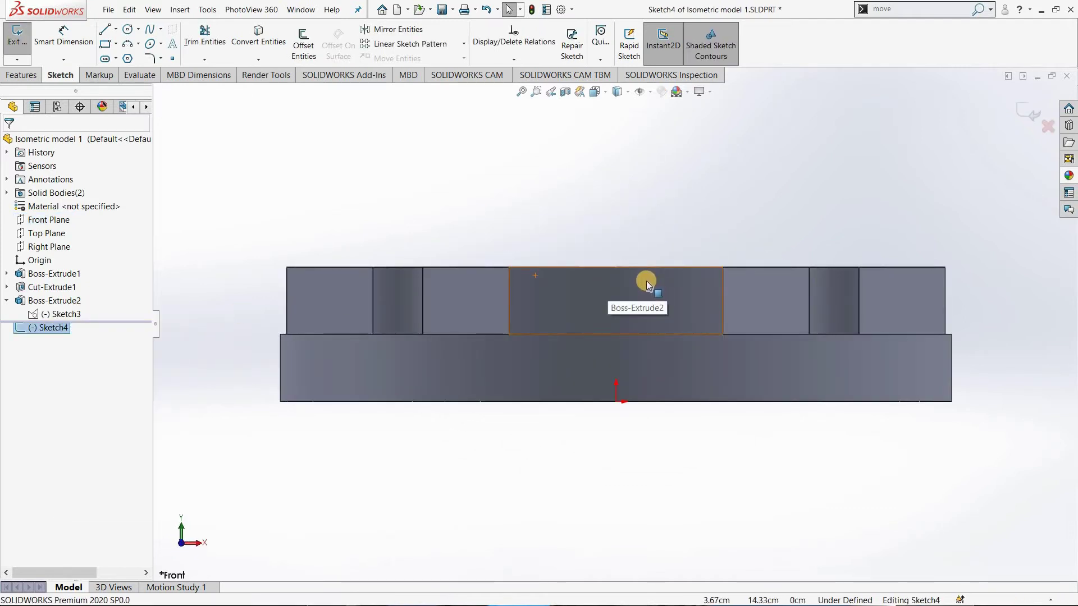
Draw a stepped chain of horizontal and vertical lines from the boss's top edge down to the disc.
scroll(649, 286, "down", 2)
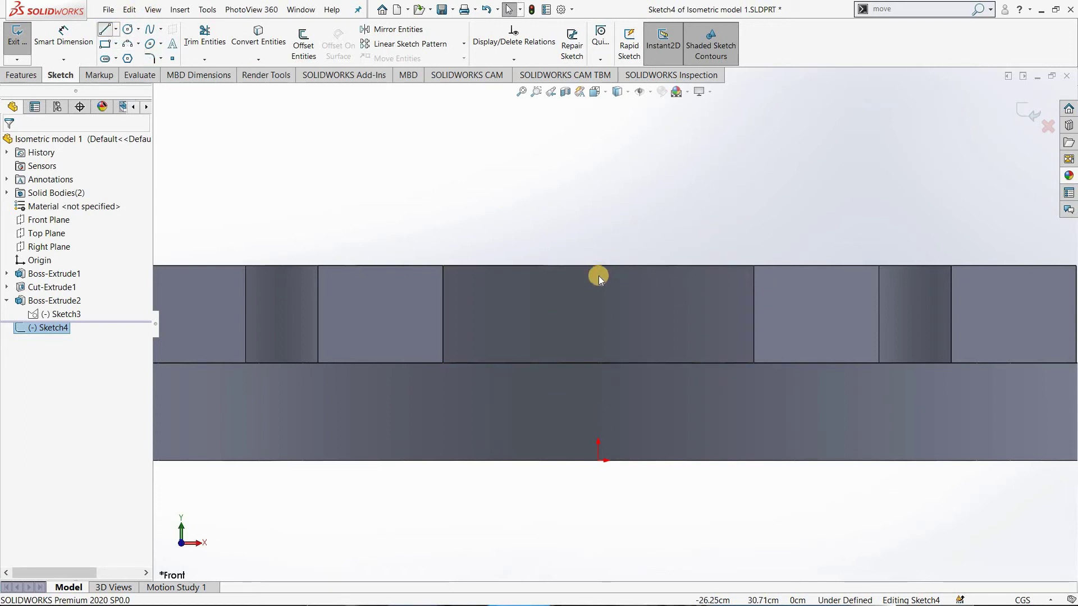
key("l")
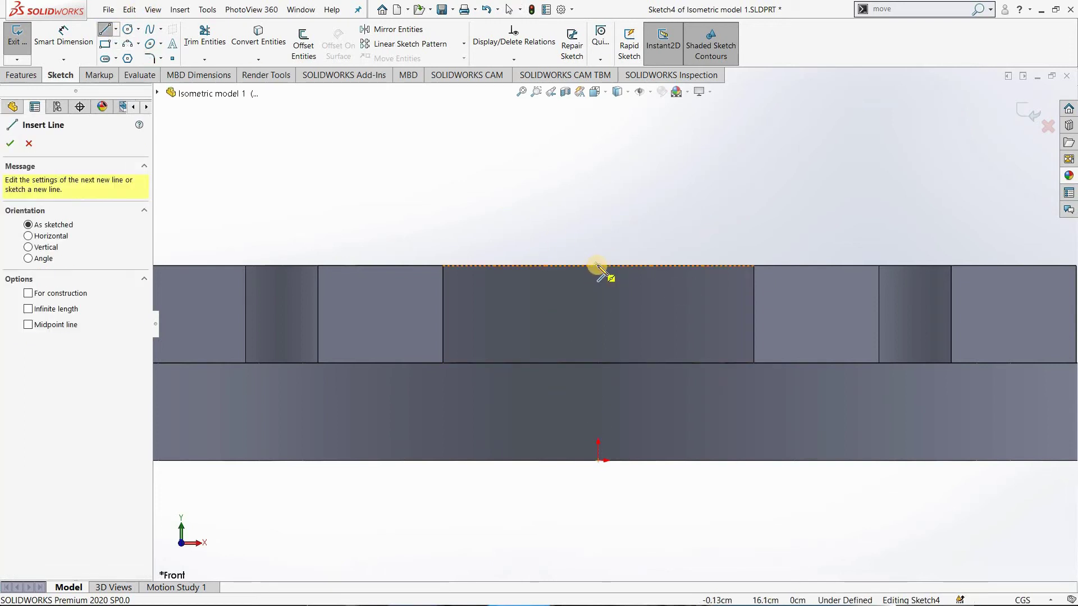
left_click(597, 265)
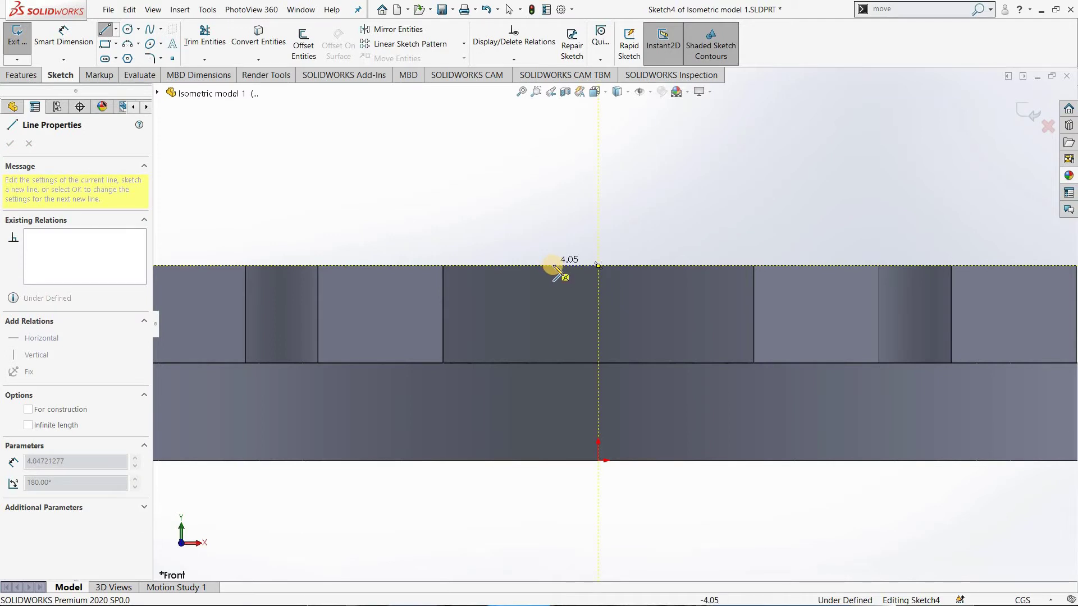
left_click(554, 269)
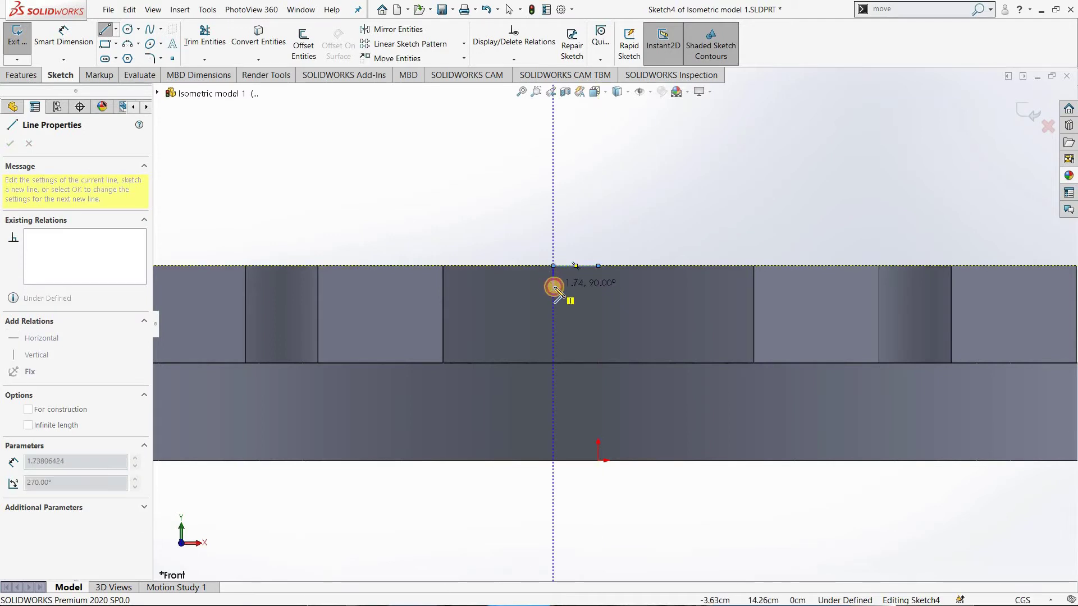
left_click(554, 286)
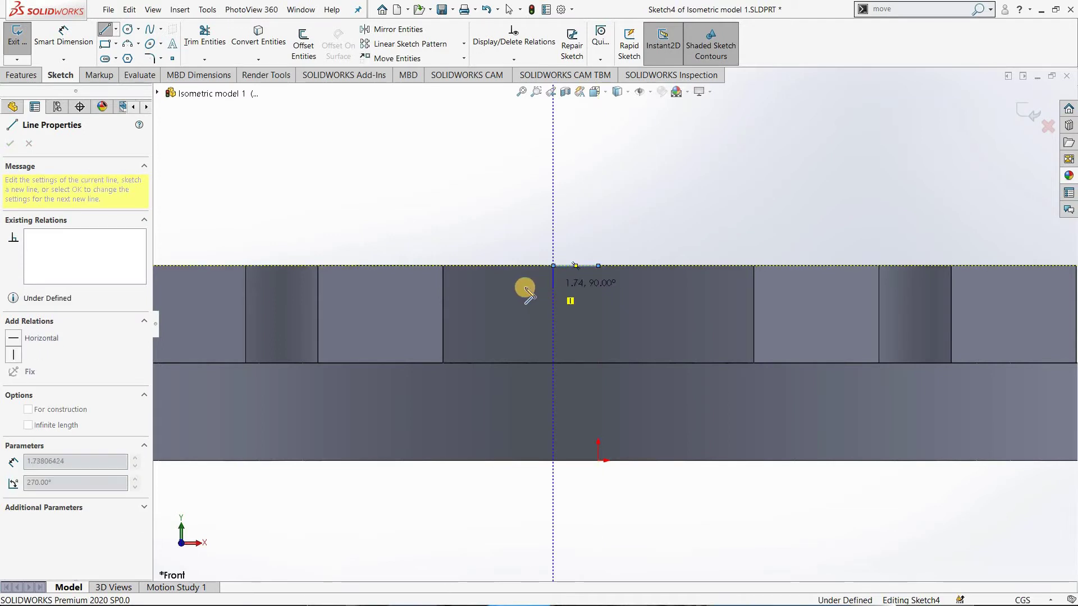
left_click(518, 318)
double_click(518, 325)
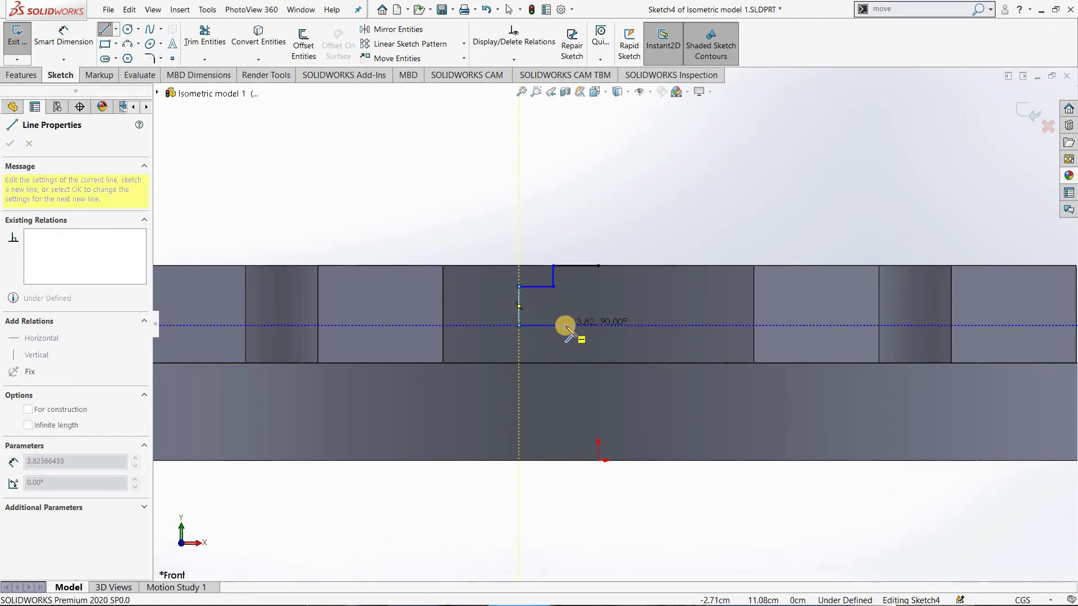
left_click(565, 325)
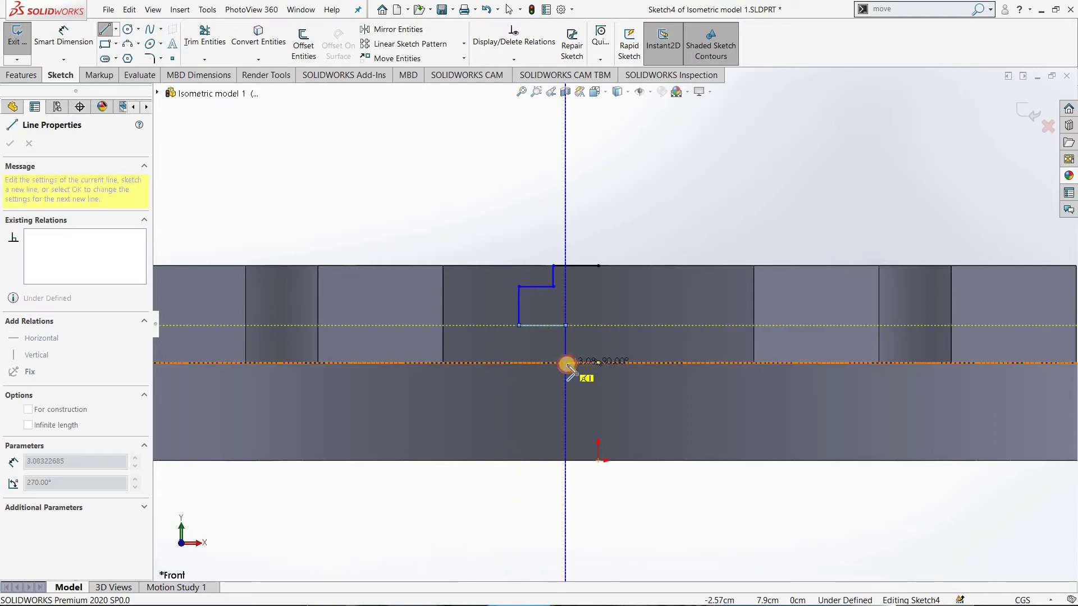
left_click(566, 363)
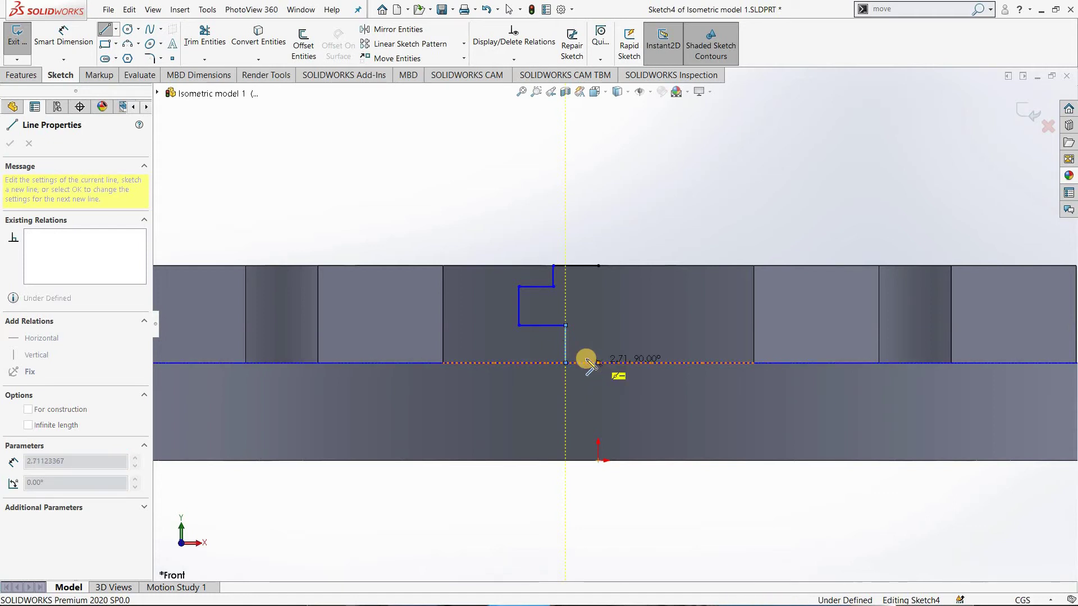
double_click(584, 362)
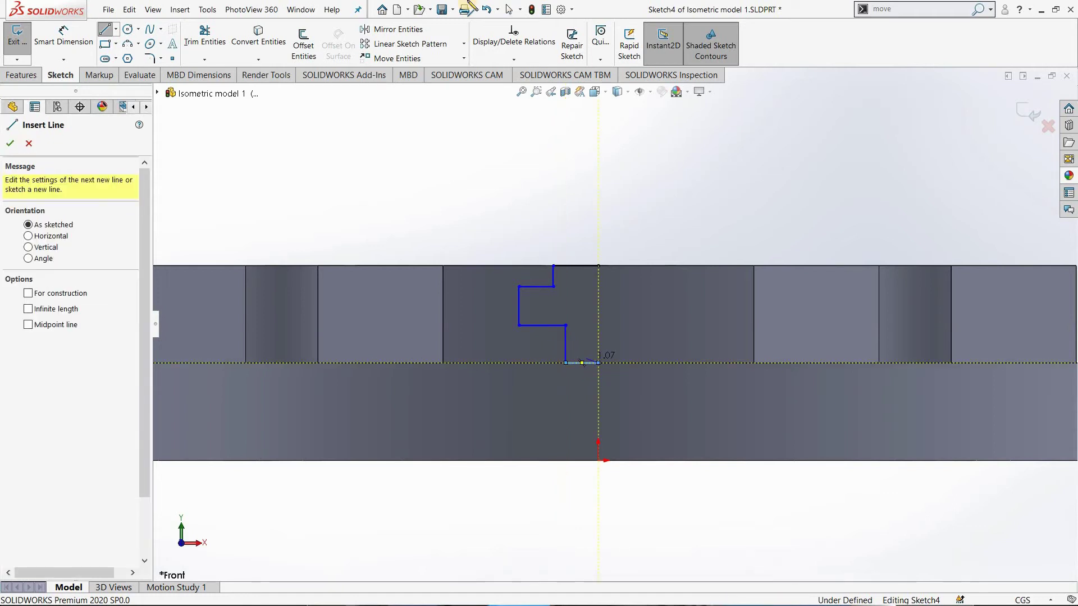
key("Escape")
Dimension the top segment of the stepped profile to 8.00 cm.
left_click(63, 34)
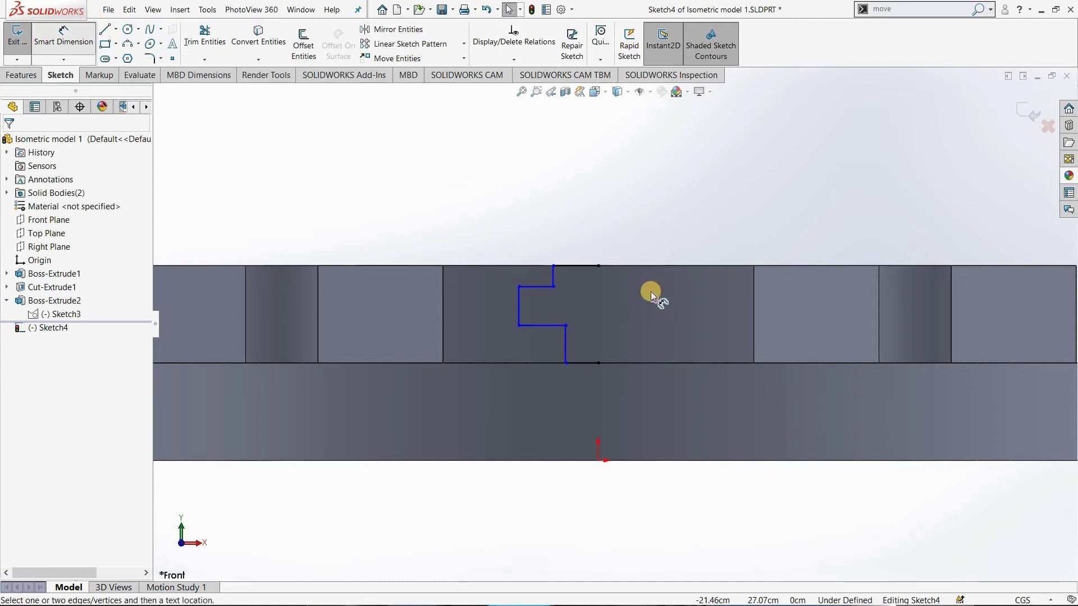
left_click(567, 265)
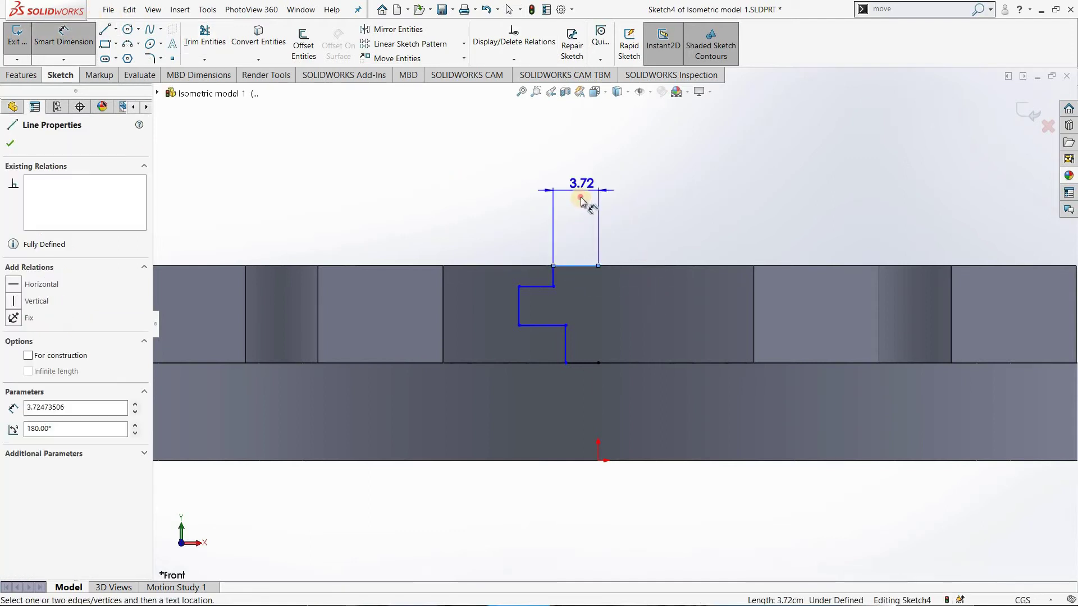
left_click(582, 201)
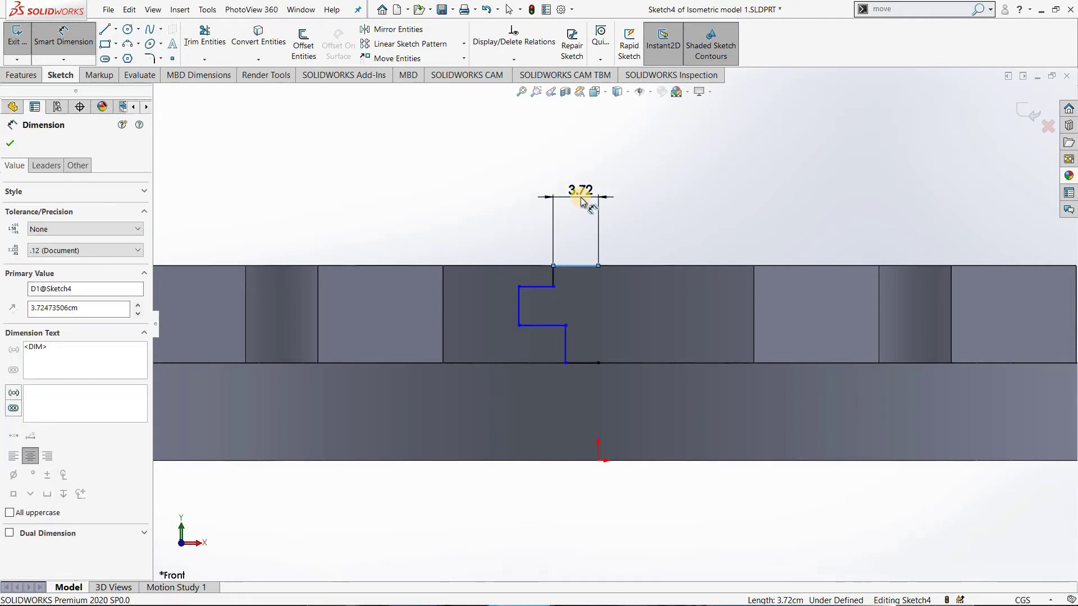
type("8")
key("Return")
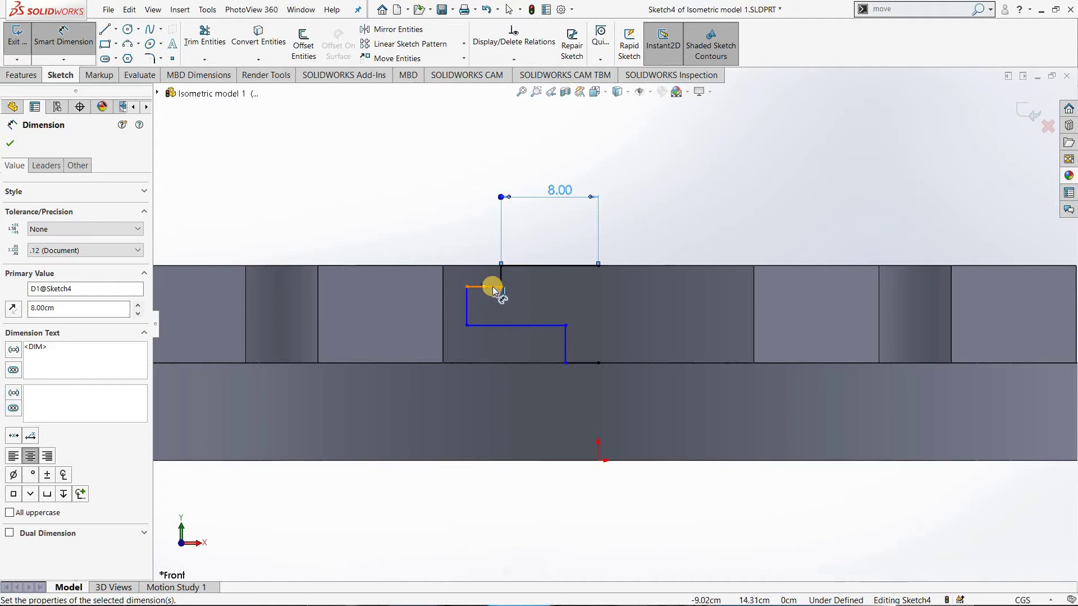
Dimension the short step line to 1.00 cm and the lower horizontal line to 3.00 cm.
left_click(494, 288)
left_click(474, 171)
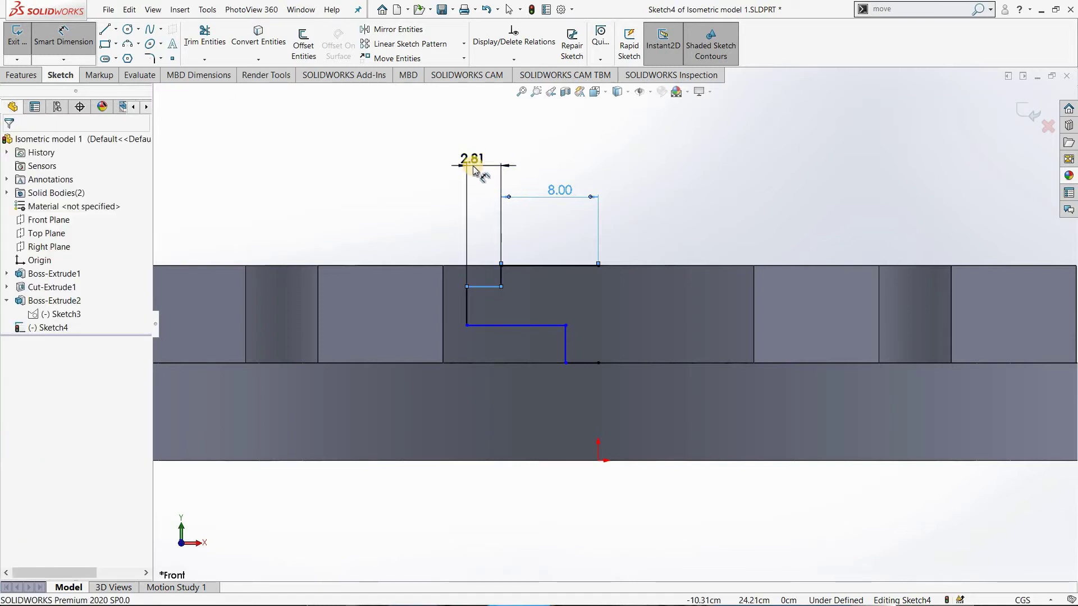
double_click(473, 166)
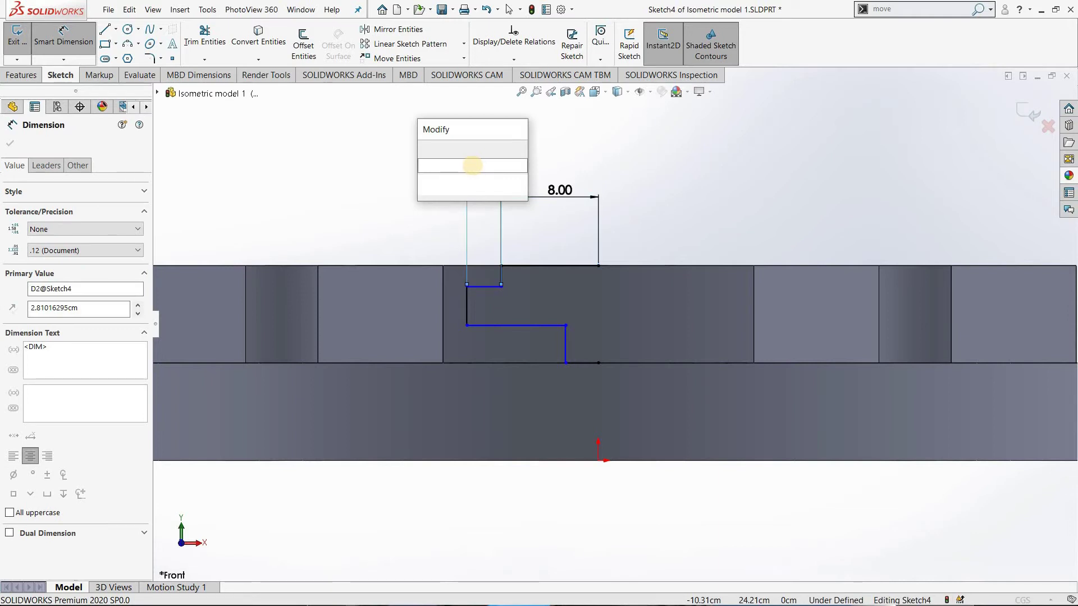
type("1")
key("Return")
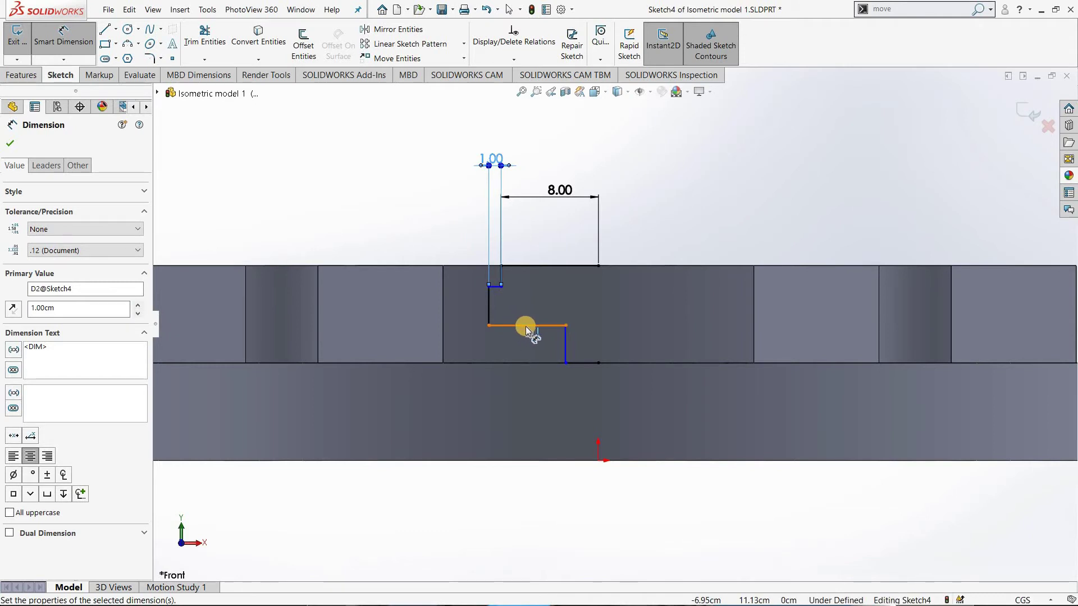
left_click(541, 325)
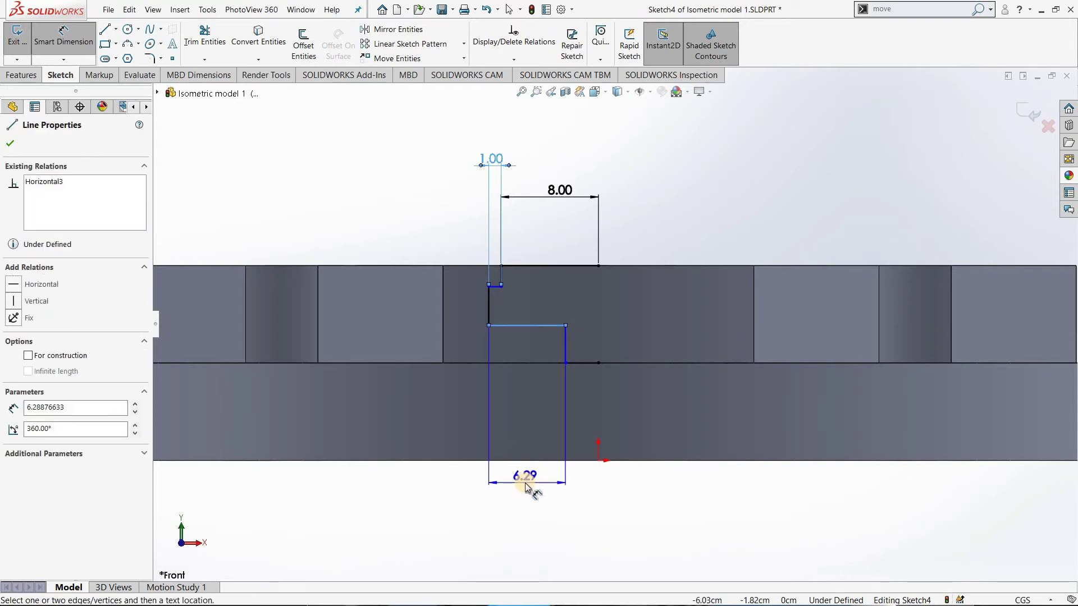
left_click(526, 486)
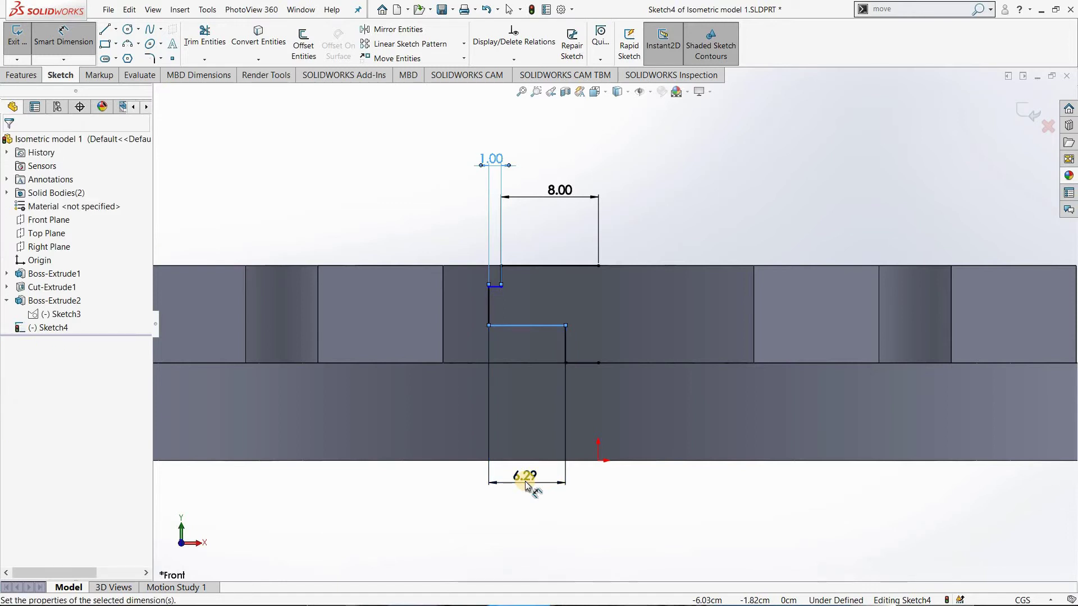
double_click(526, 487)
type("3")
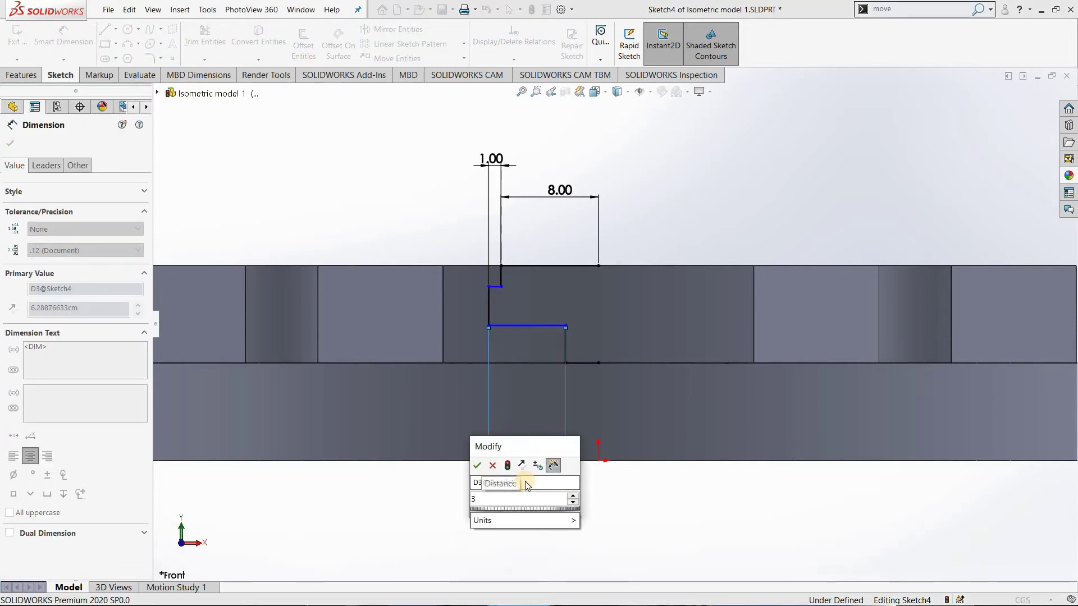
key("Return")
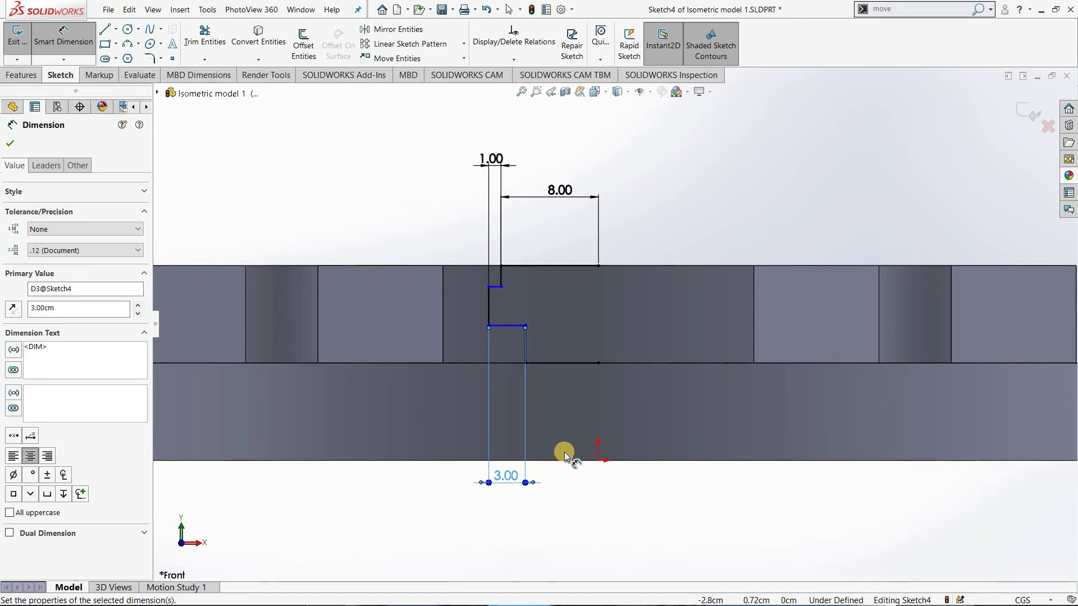
Give Sketch4's vertical step lines 2.50 and 3.00 cm dimensions, skipping the redundant one.
left_click(501, 274)
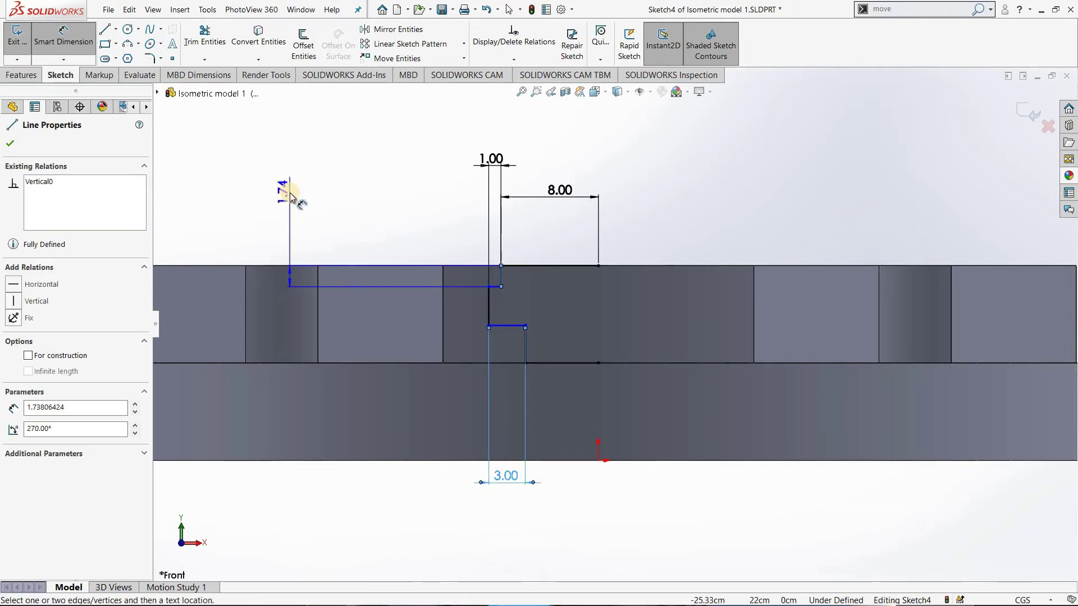
left_click(292, 196)
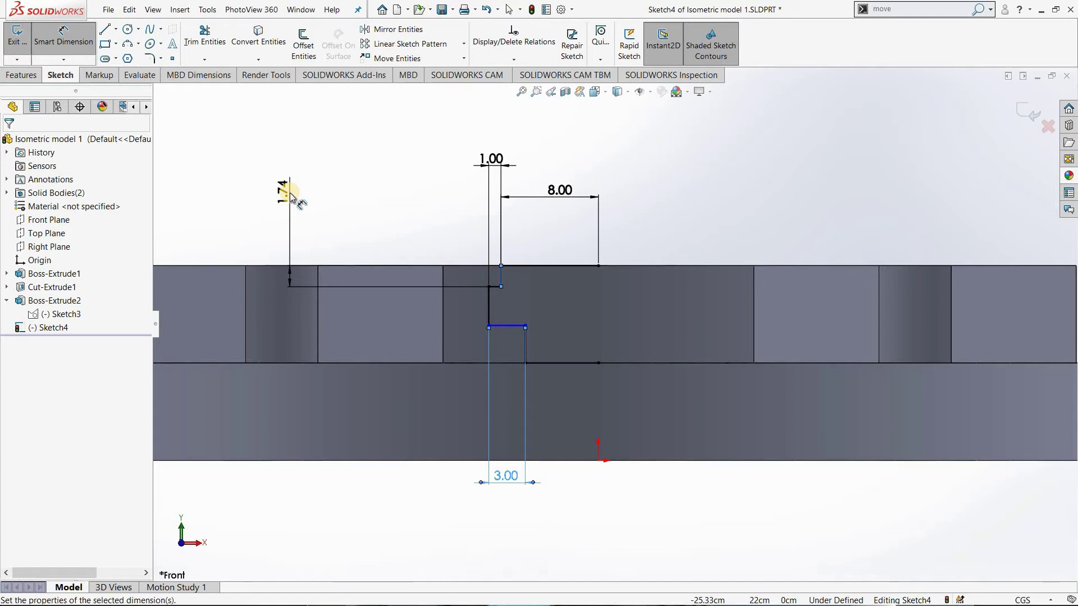
type("2.5")
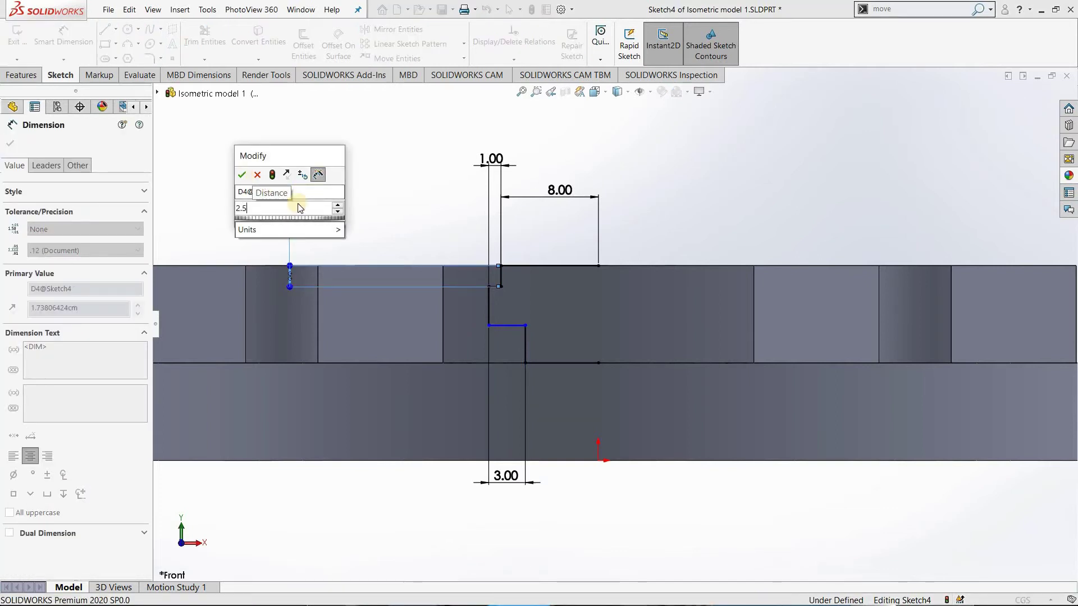
left_click(448, 312)
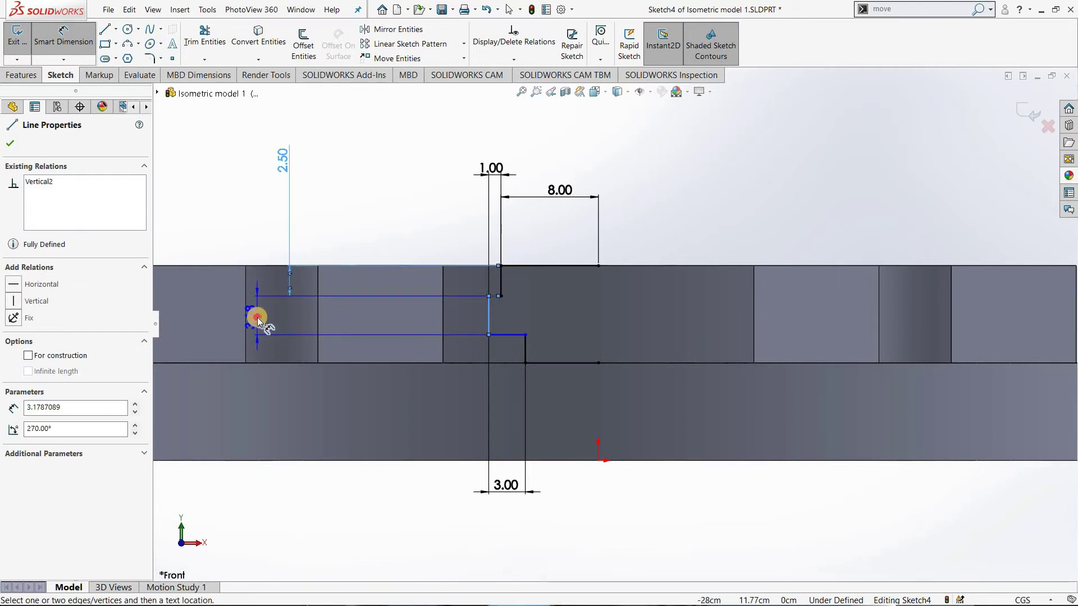
key("Escape")
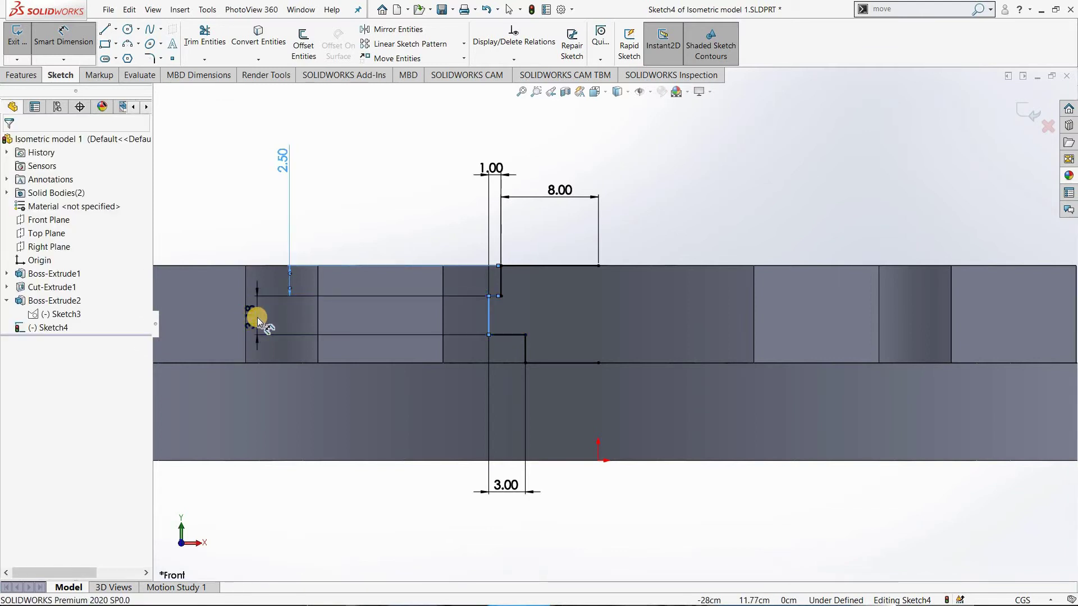
left_click(267, 320)
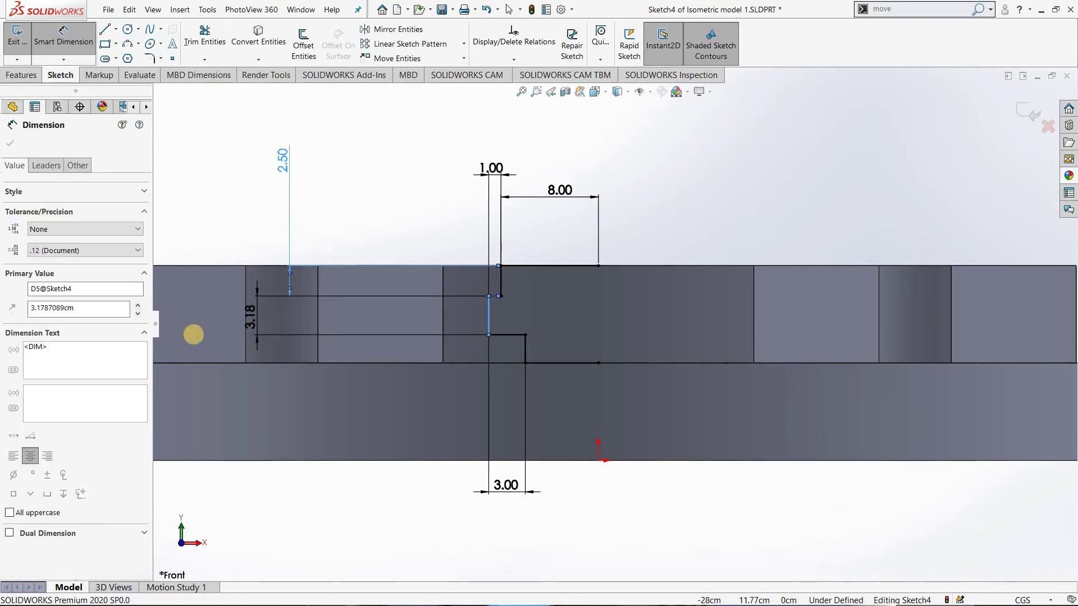
type("3")
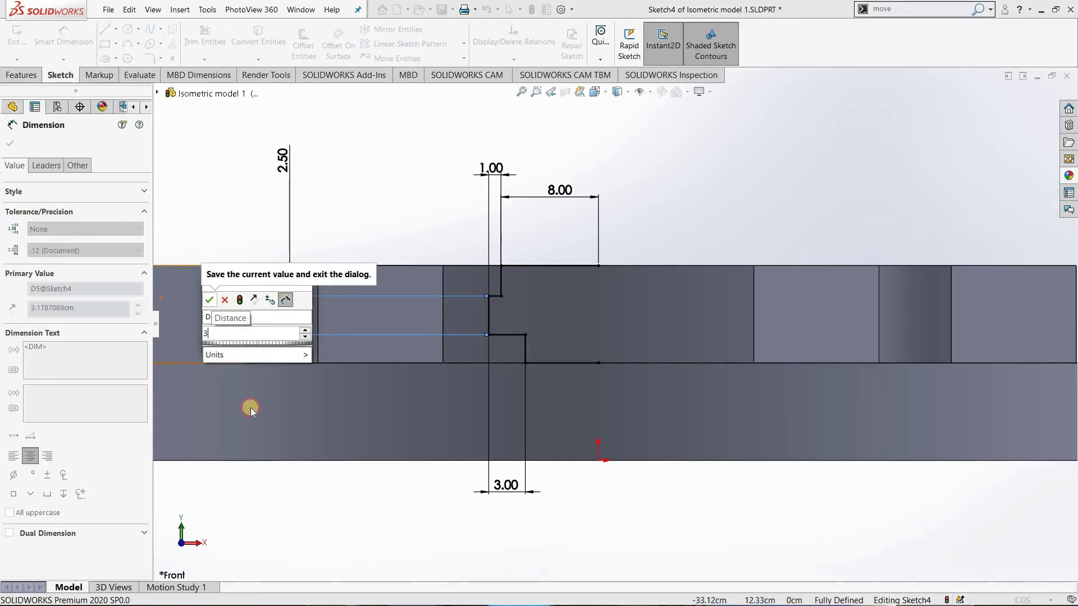
key("Escape")
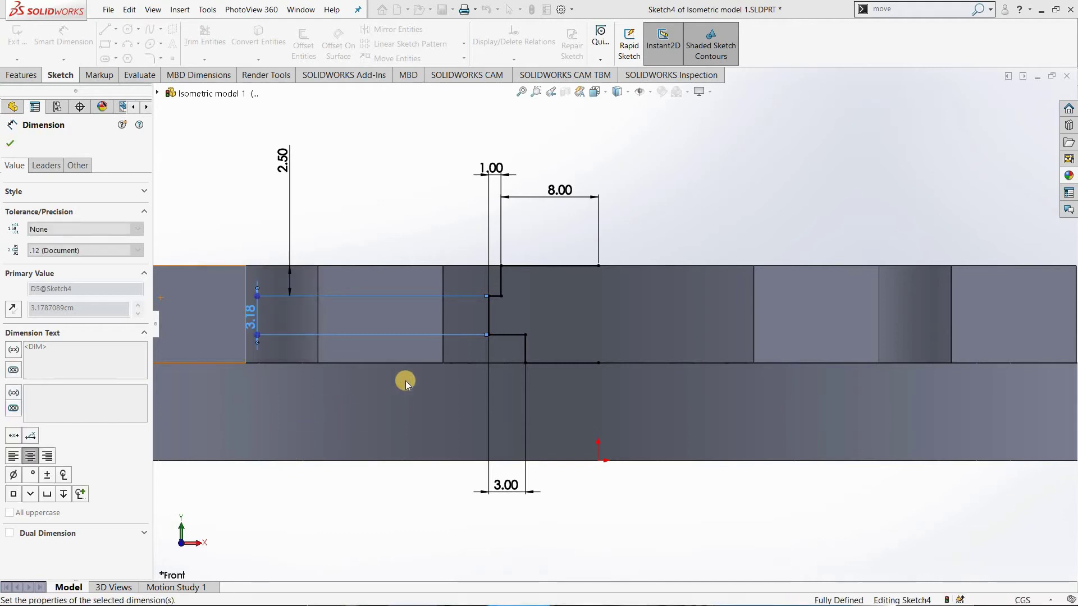
left_click(525, 339)
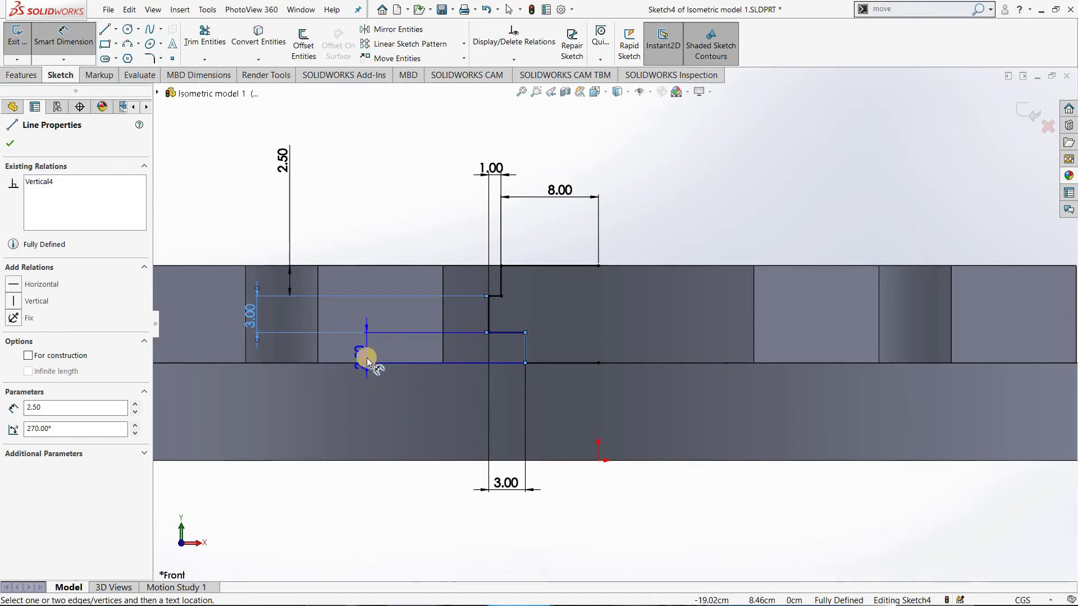
key("Escape")
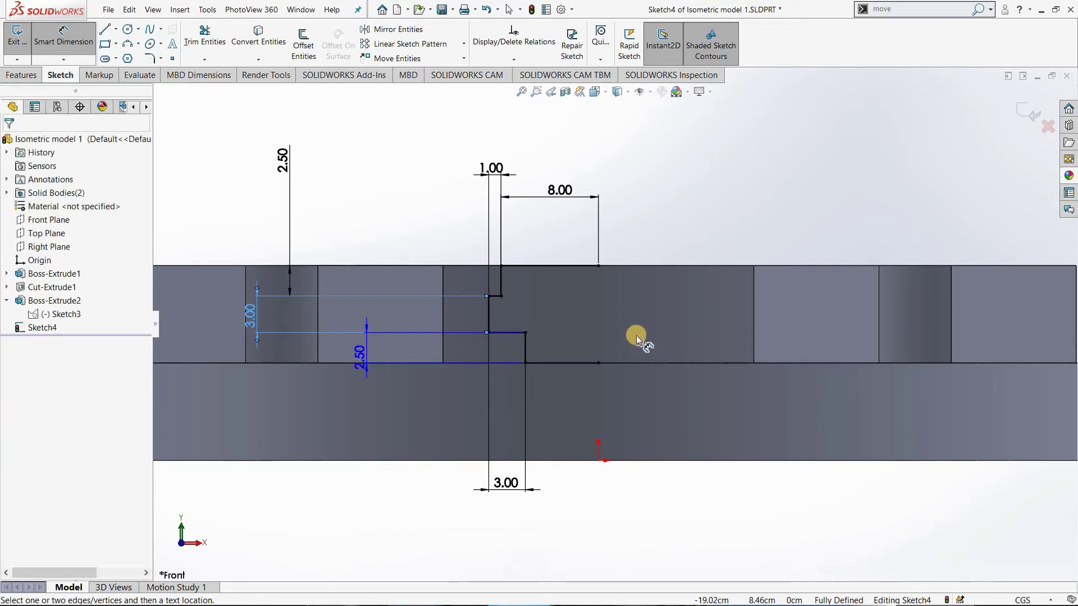
key("Escape")
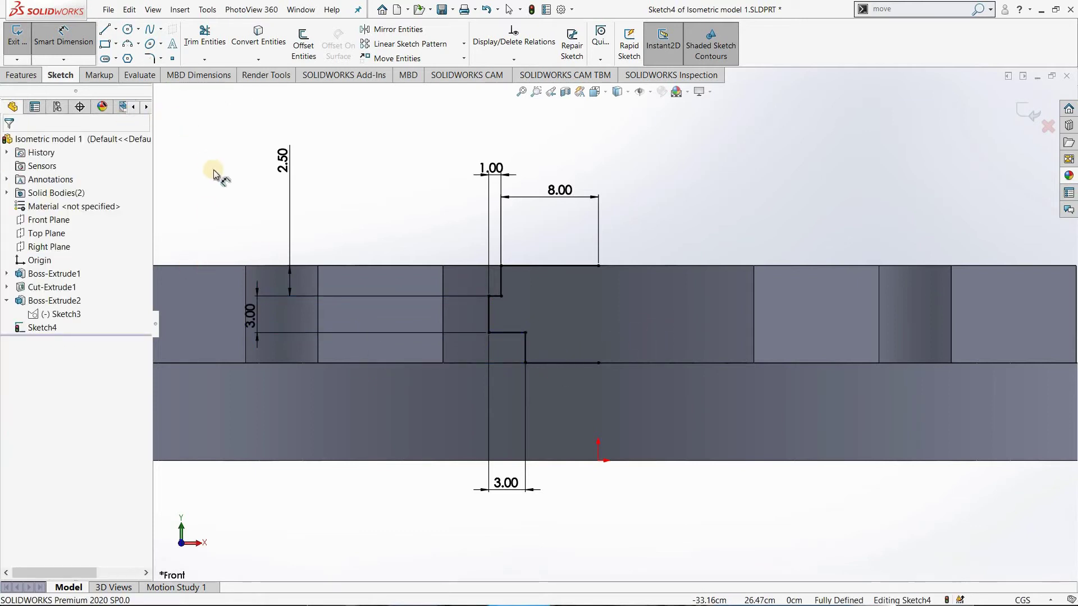
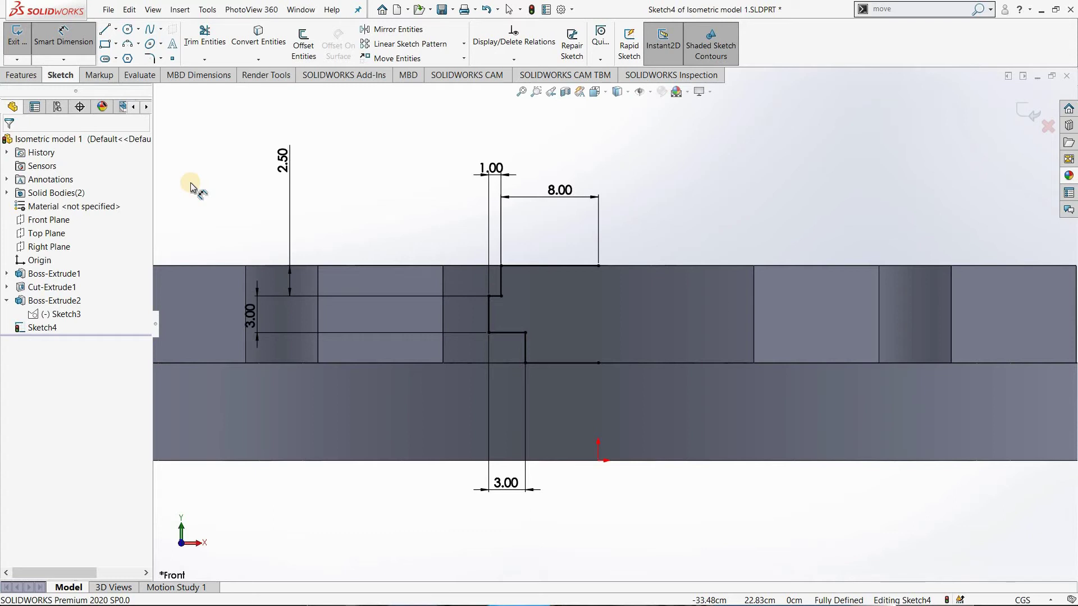
Trim away the stepped profile's bottom horizontal edge.
left_click(204, 33)
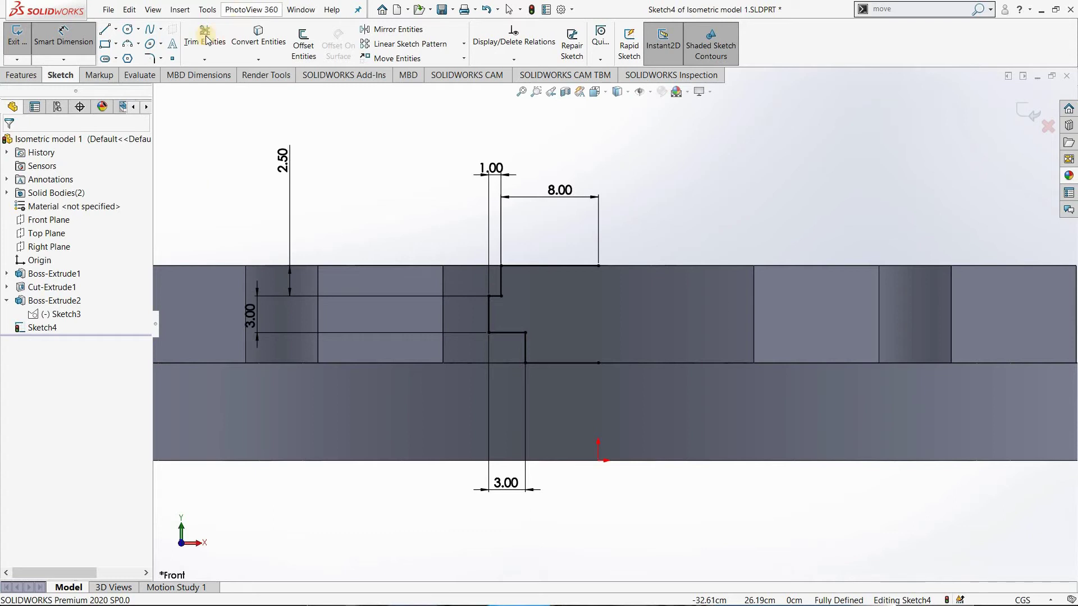
left_click(565, 363)
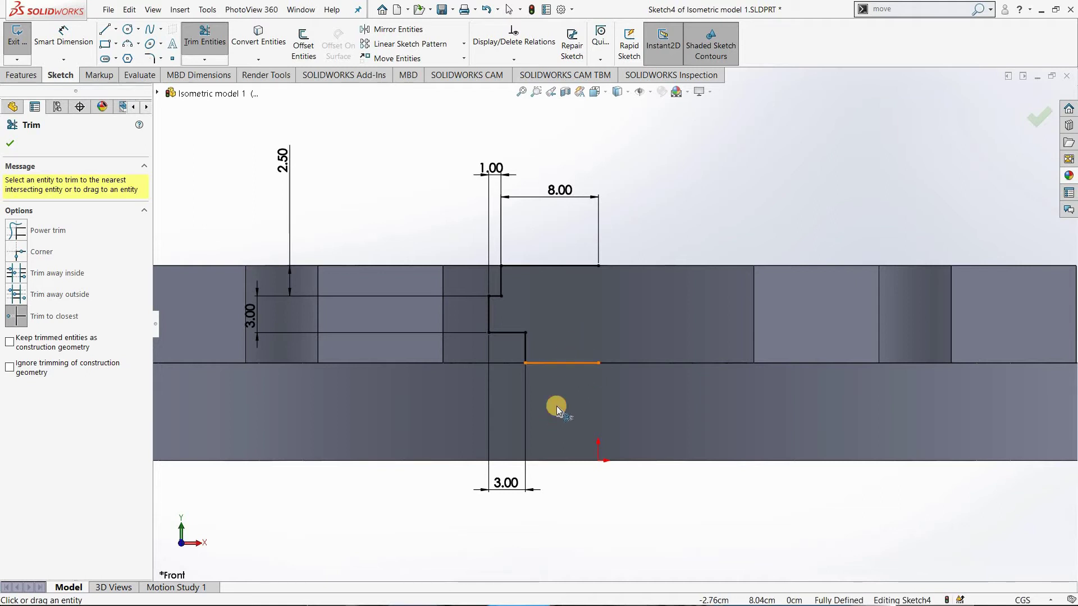
left_click(191, 54)
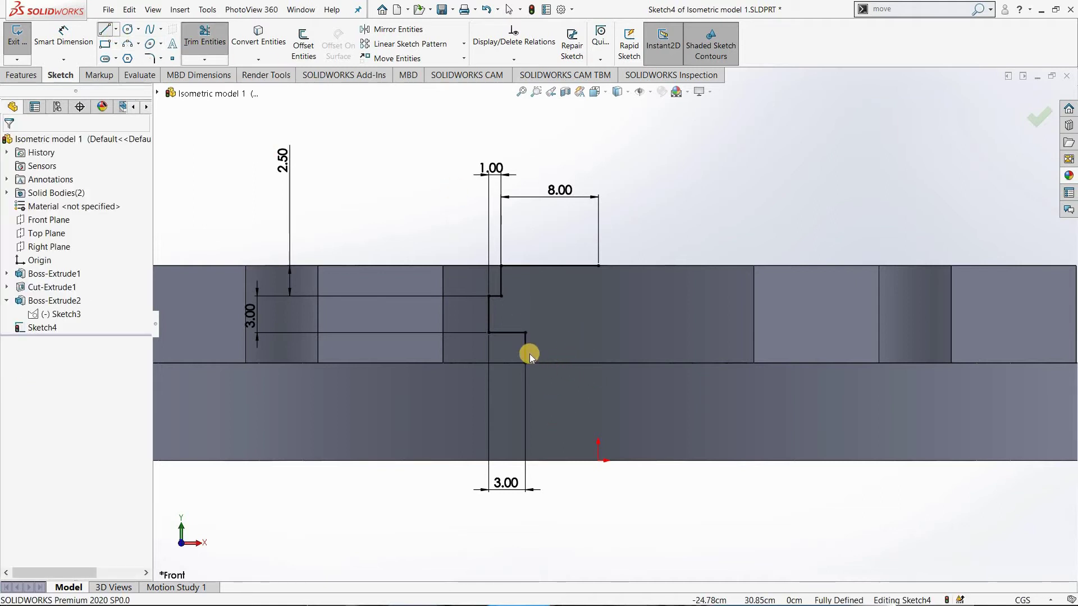
Extend the step's vertical edge slightly and draw a horizontal line from its lower corner to below the 8.00 dimension.
key("l")
left_click_drag(526, 354, 525, 357)
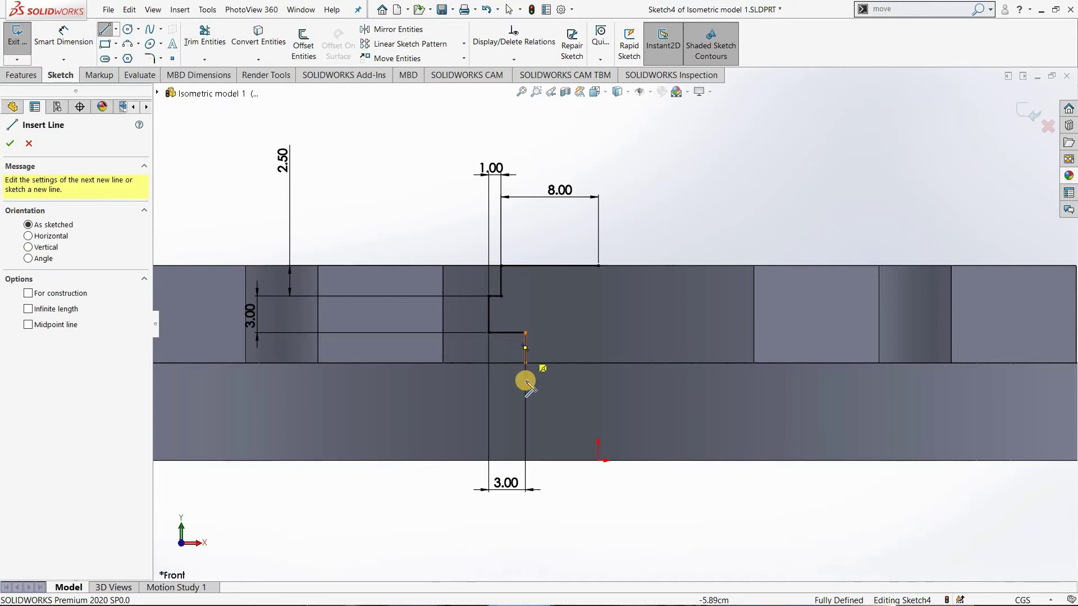
key("Escape")
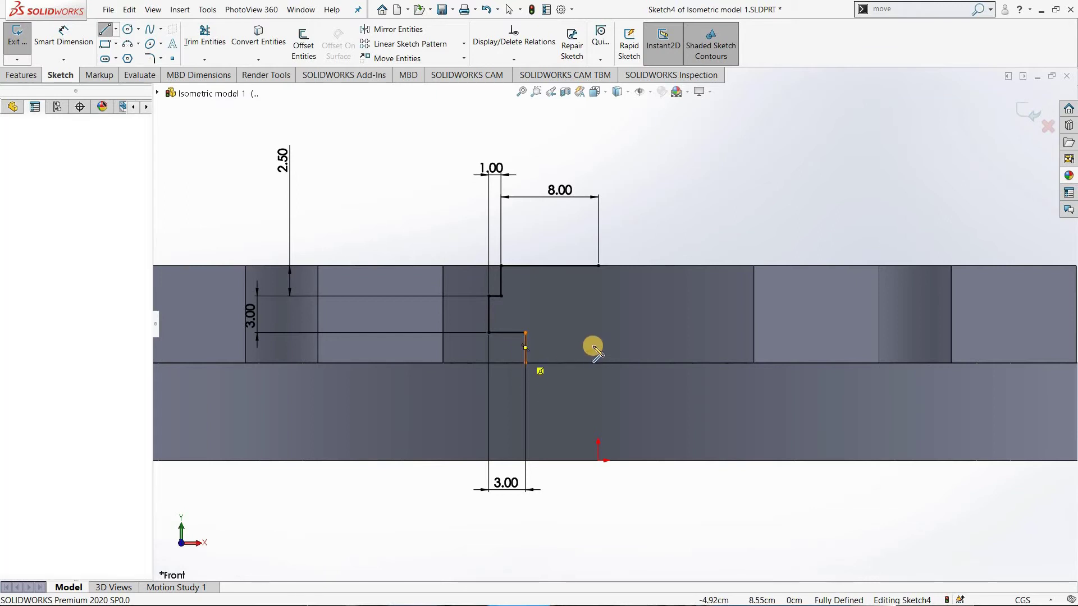
left_click(599, 356)
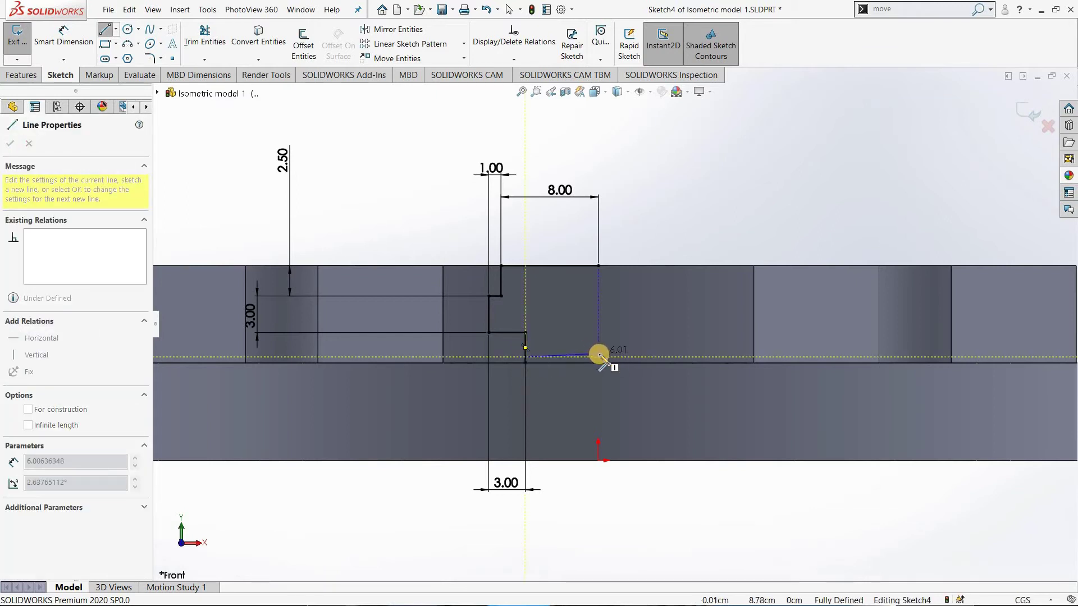
left_click(598, 356)
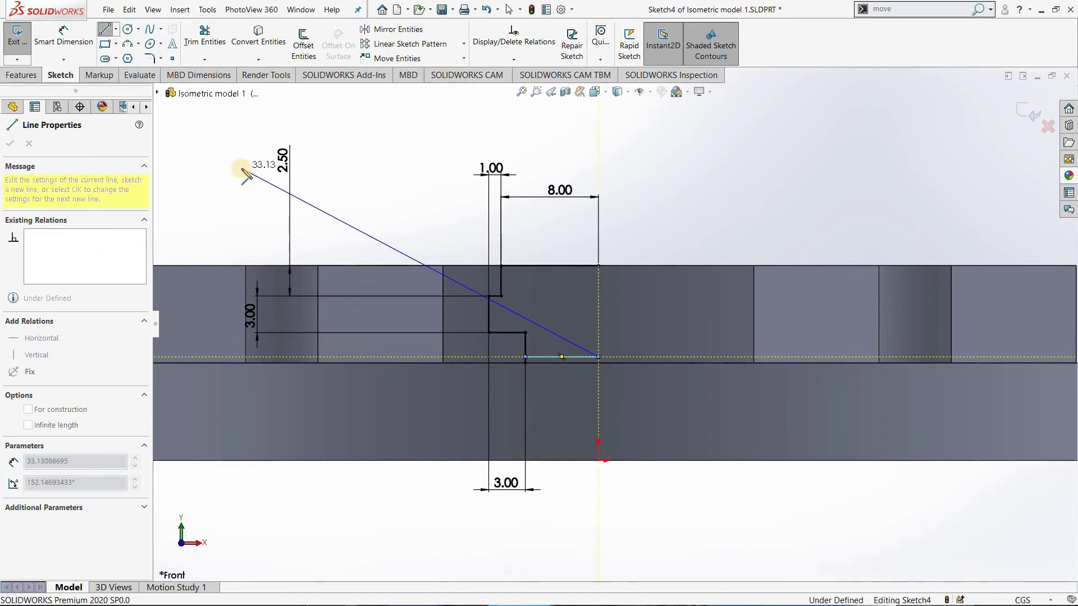
key("Escape")
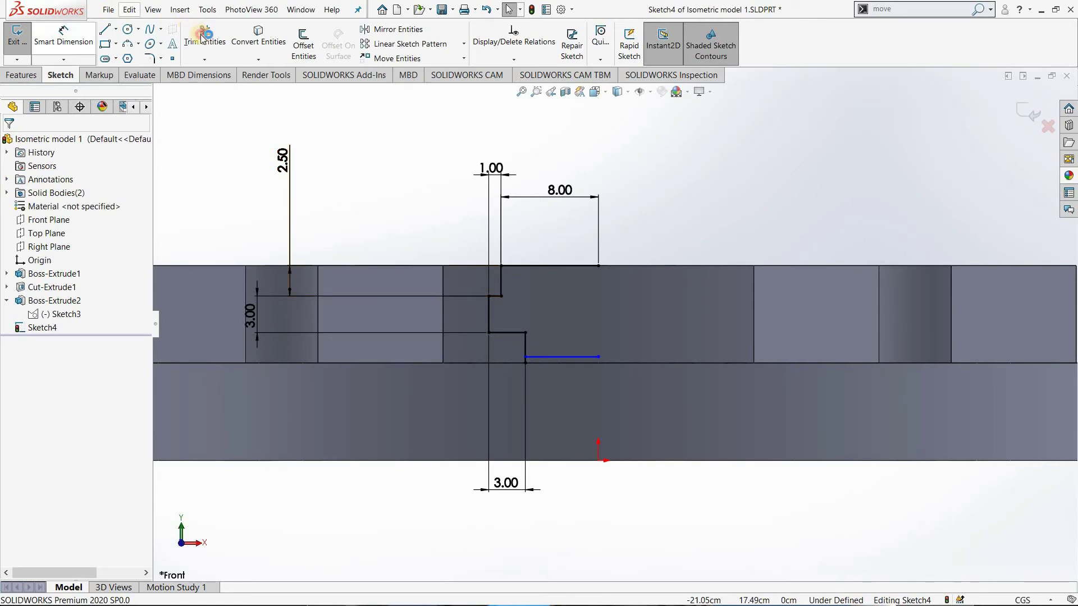
Reopen the trim tool and look at the line type options without changing anything.
left_click(205, 35)
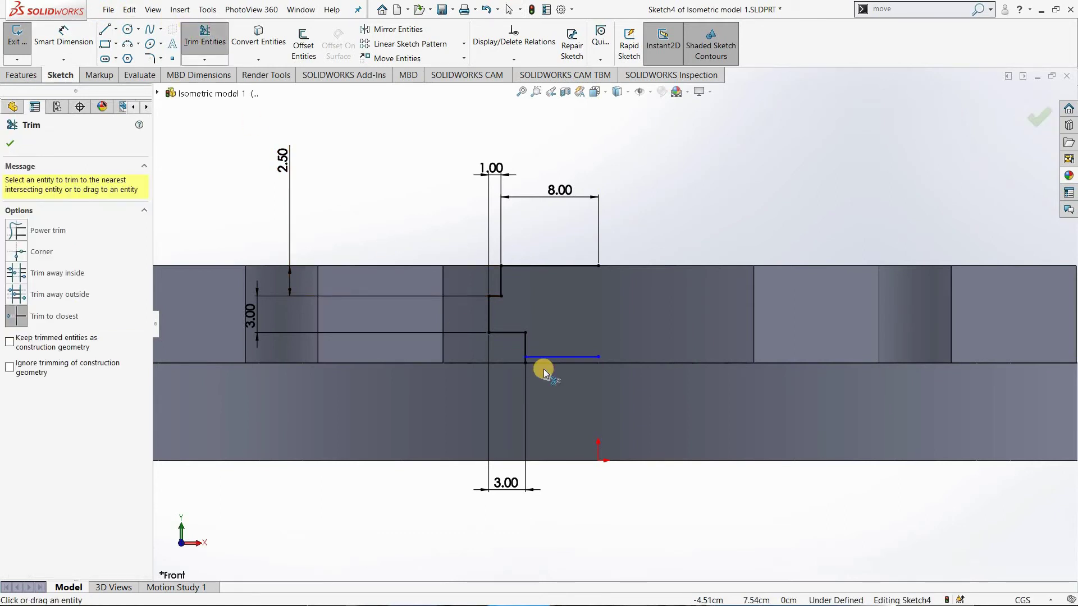
scroll(534, 362, "down", 2)
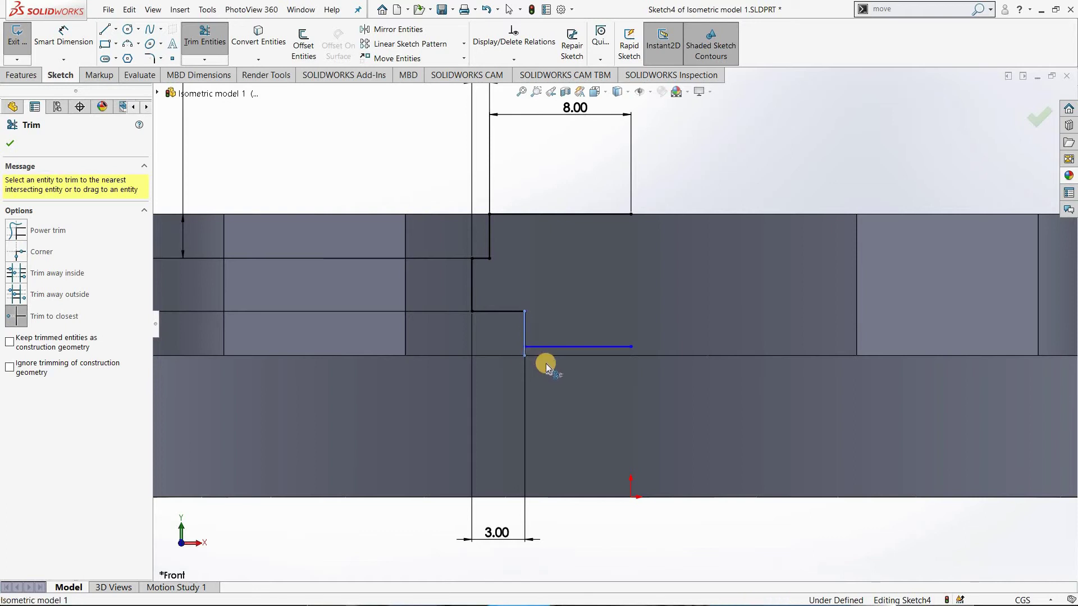
scroll(620, 282, "up", 2)
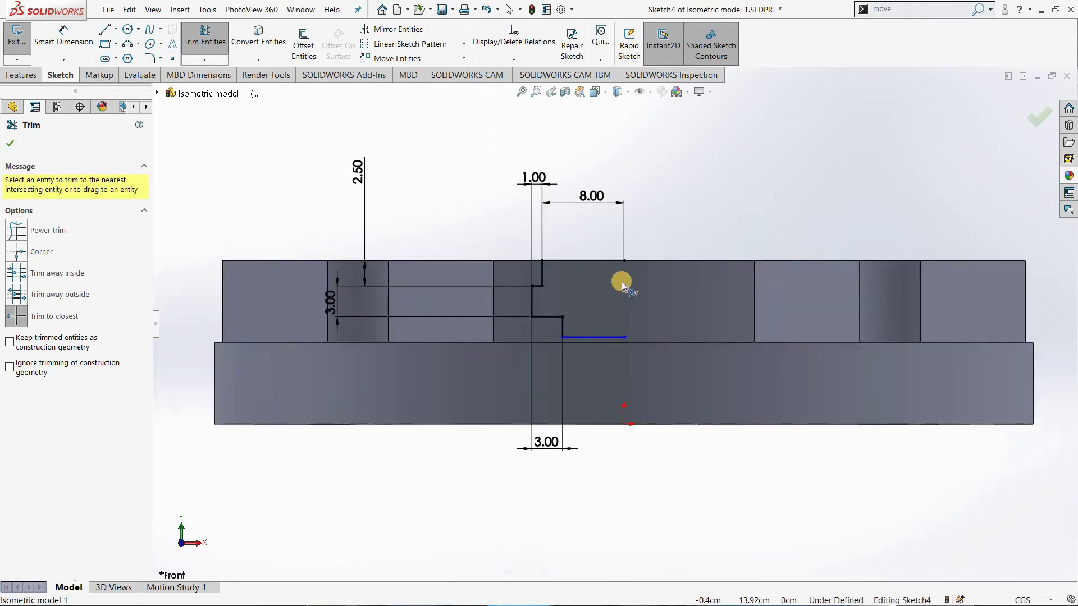
key("Escape")
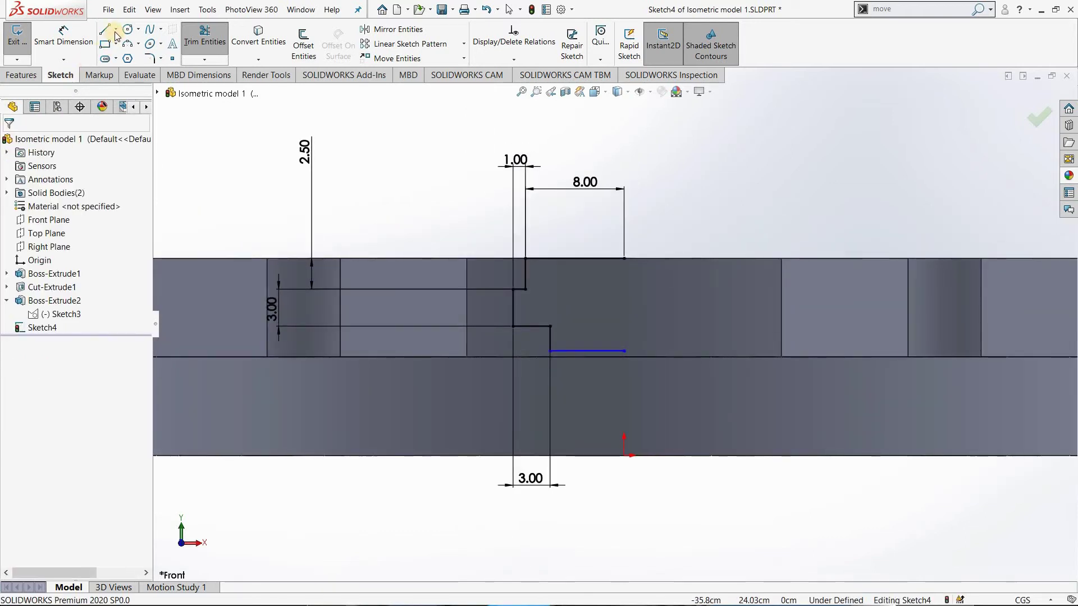
left_click(116, 29)
key("Escape")
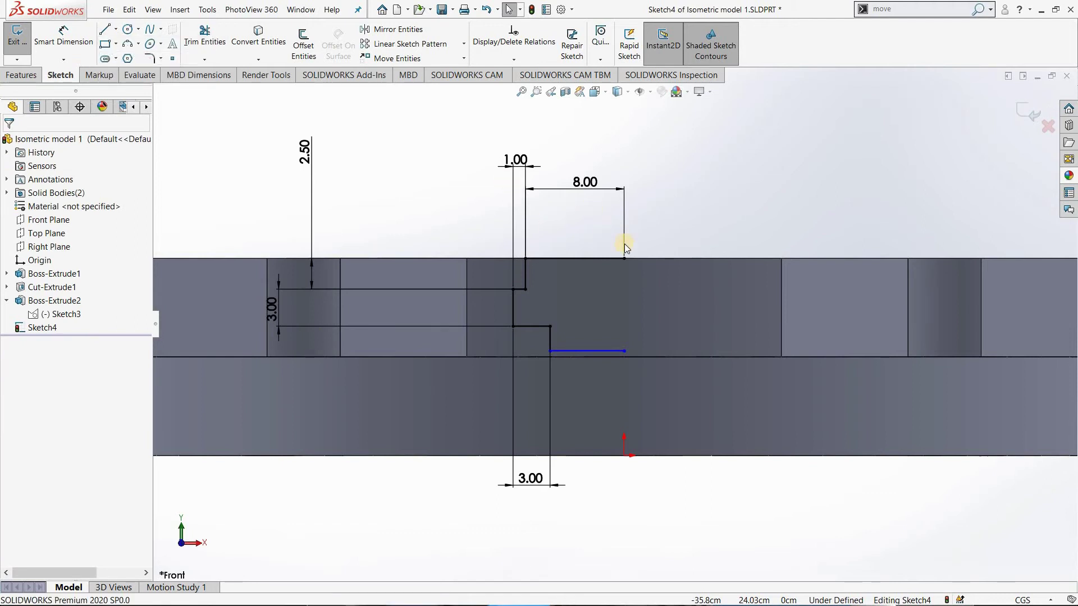
Draw a vertical centerline from the profile's end down to the origin.
key("l")
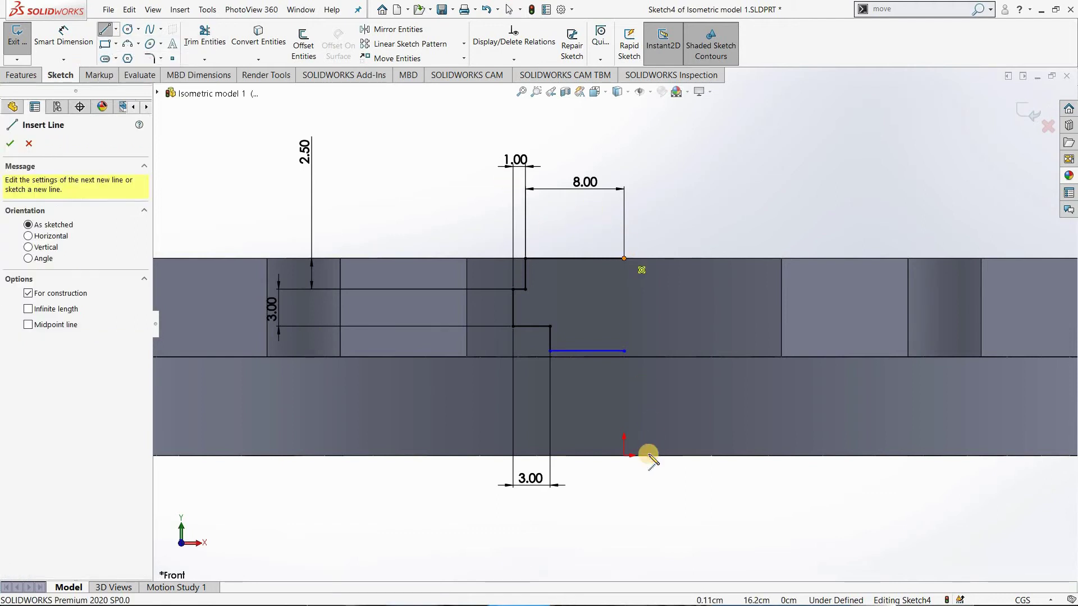
left_click(623, 456)
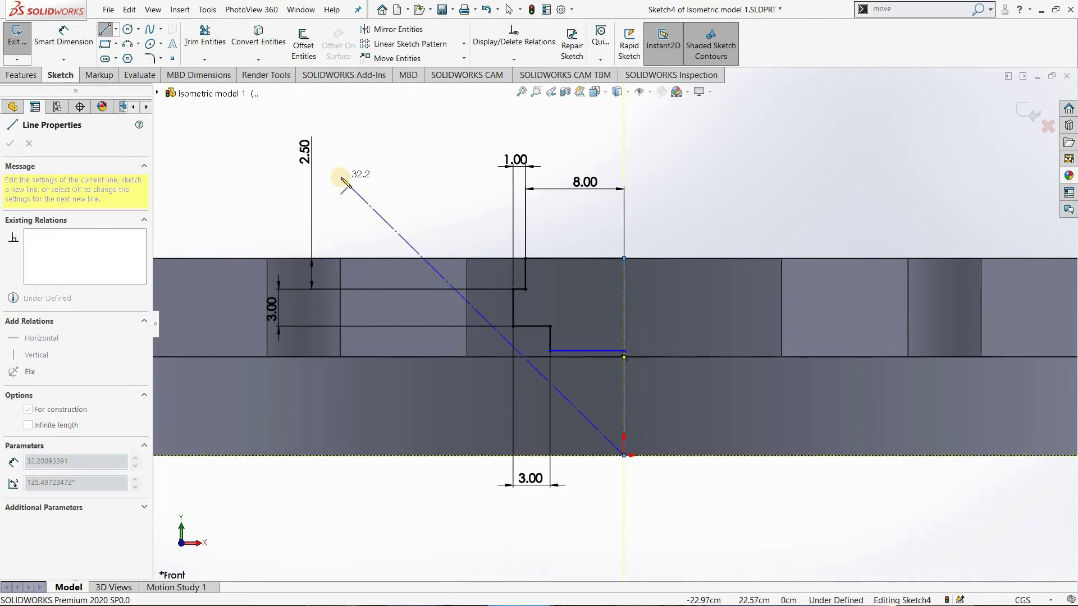
key("Escape")
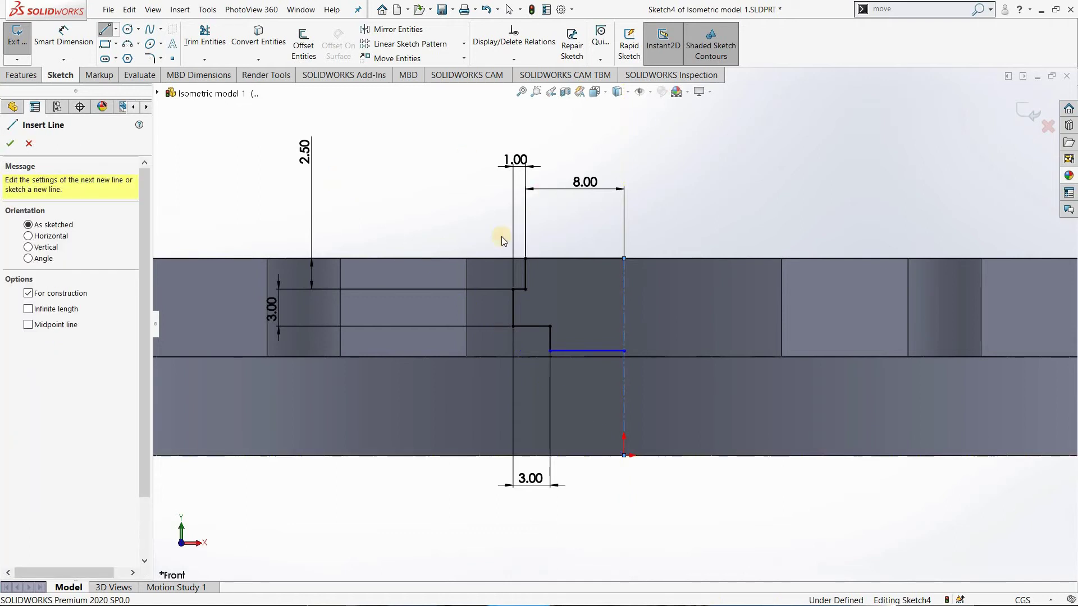
key("Escape")
Mirror all the stepped profile lines about the vertical centerline Line12.
left_click_drag(469, 212, 634, 376)
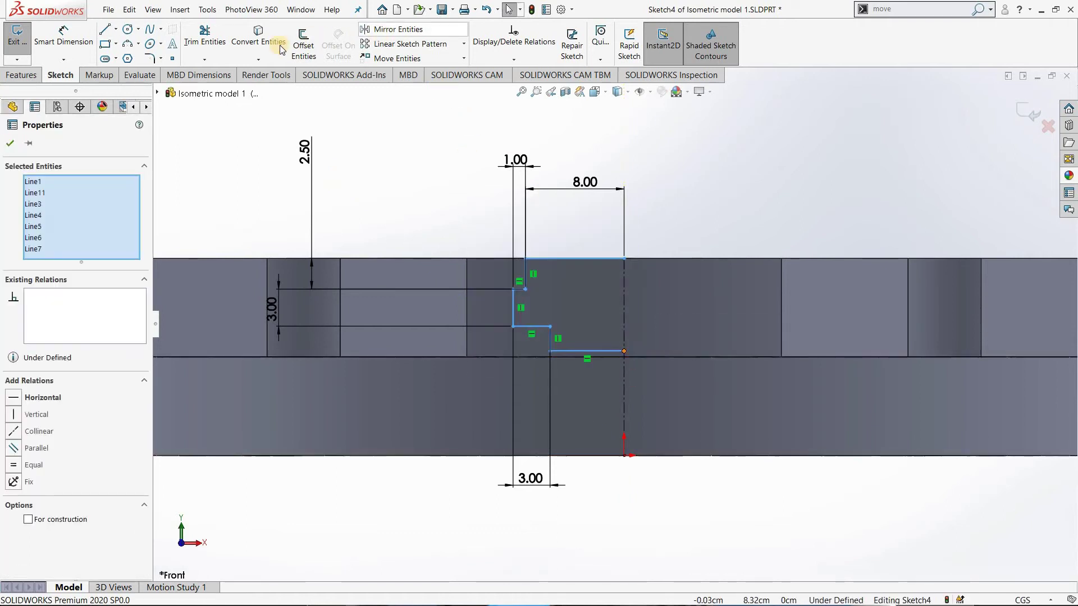
left_click(380, 31)
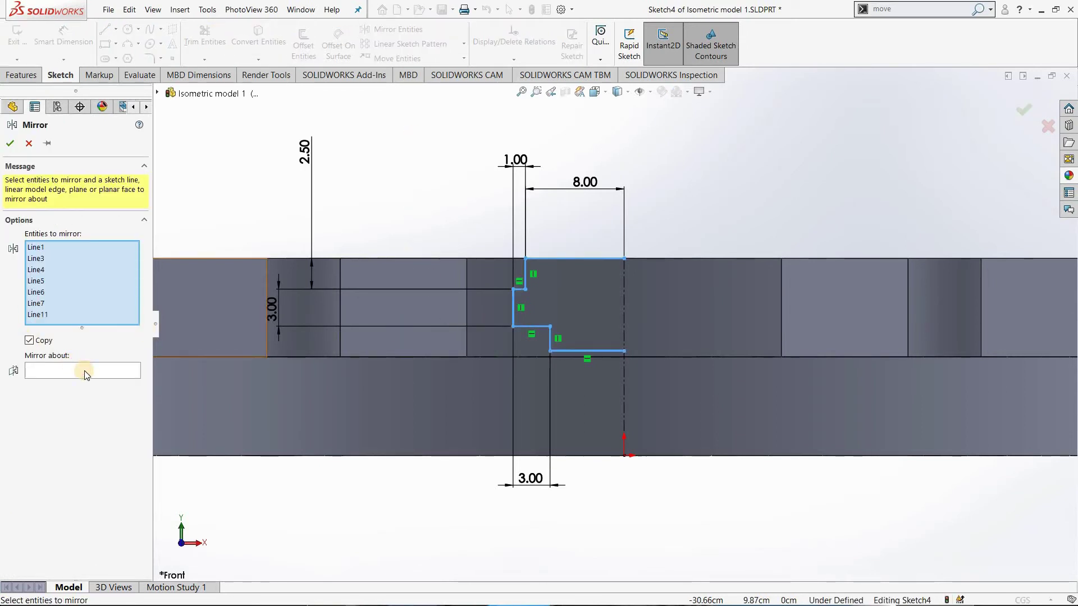
left_click(84, 371)
left_click(628, 321)
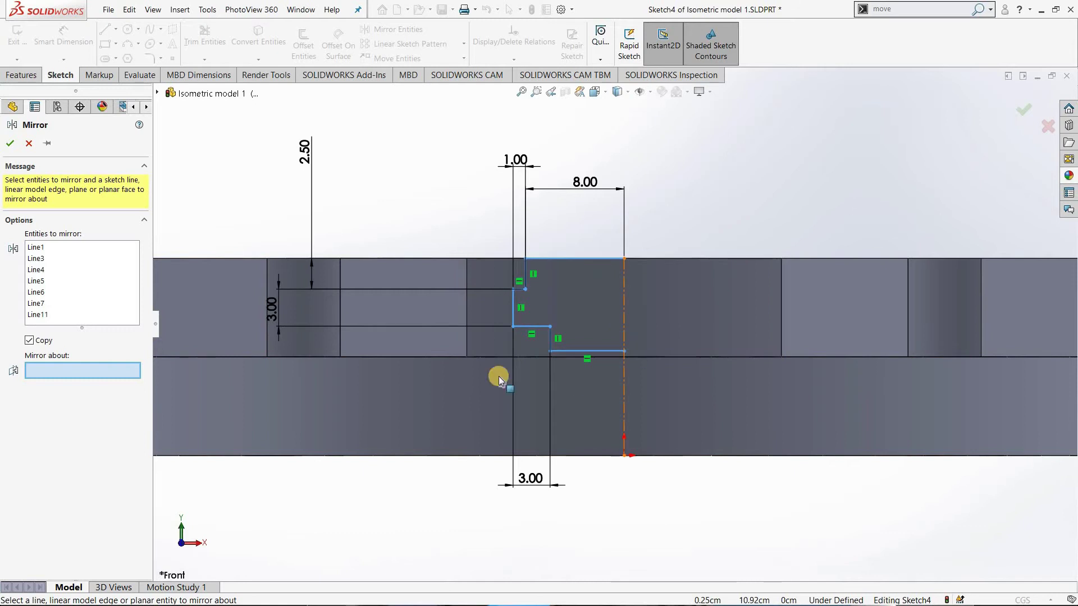
left_click(8, 144)
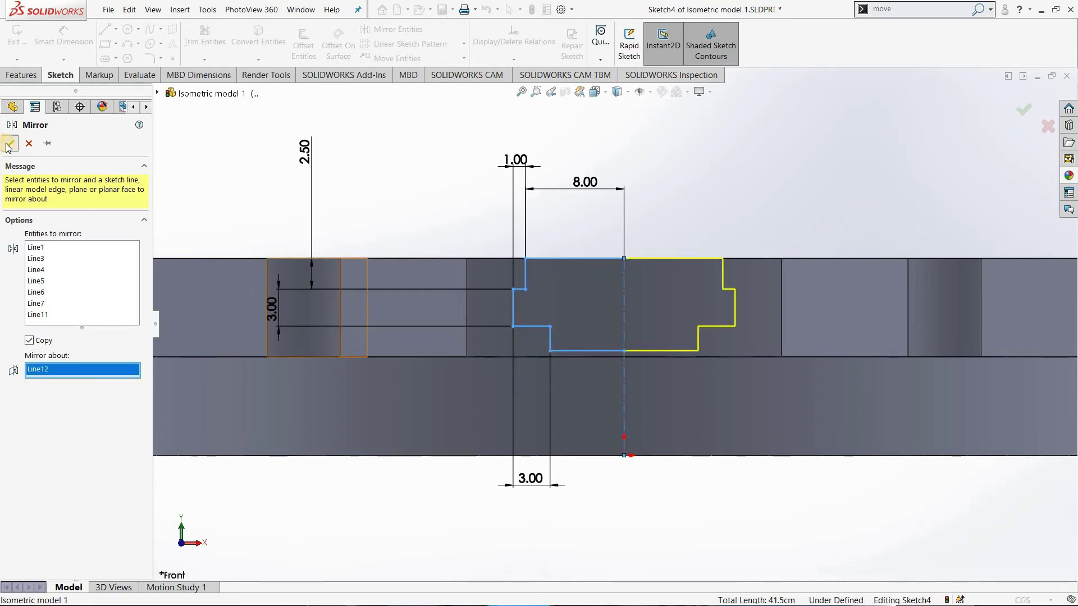
left_click(8, 145)
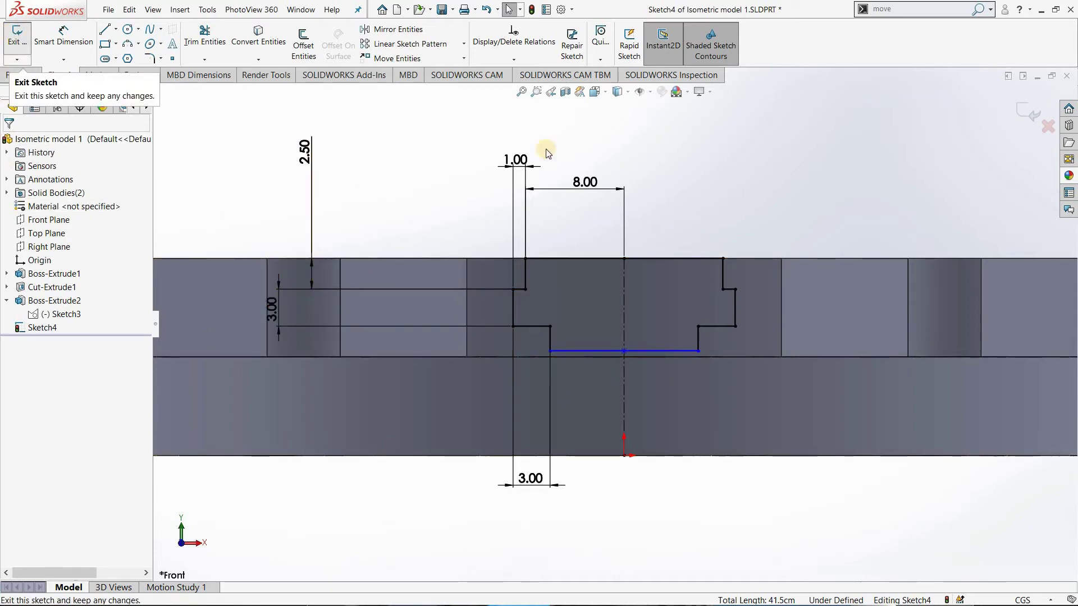
left_click(540, 379)
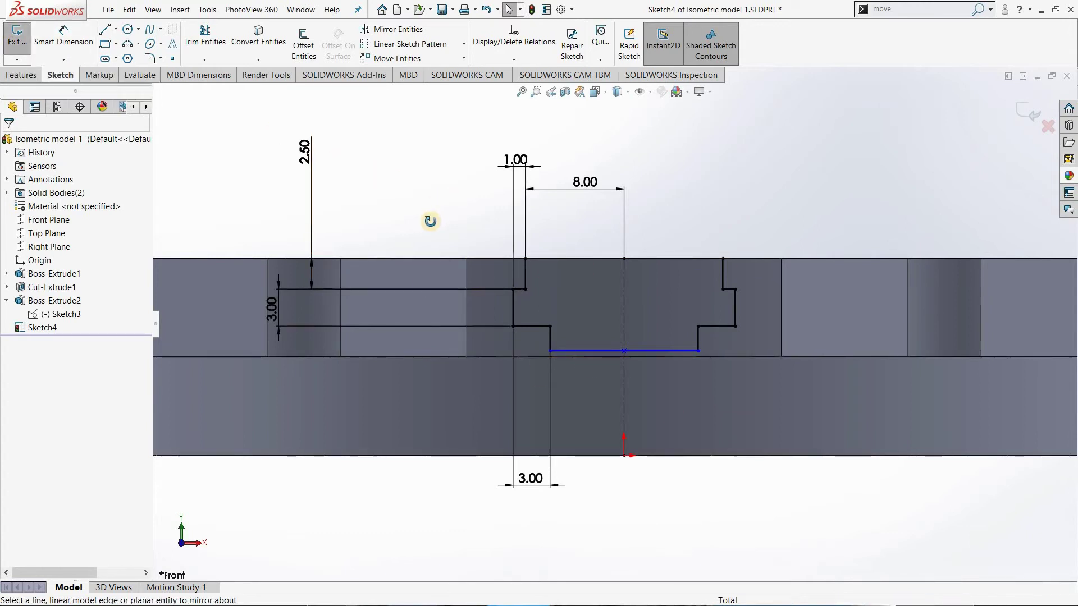
Create Cut-Extrude2 from the mirrored profile with reversed direction and a Through All end condition.
mouse_move(428, 221)
middle_mouse_down()
mouse_move(400, 293)
mouse_move(388, 283)
middle_mouse_up()
left_click(9, 38)
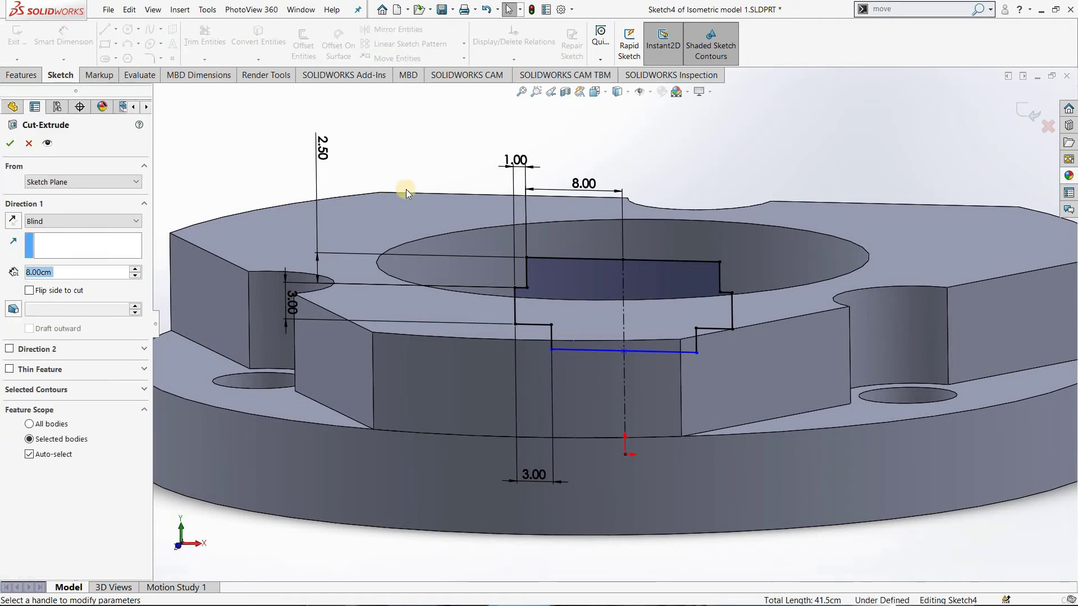
left_click(30, 291)
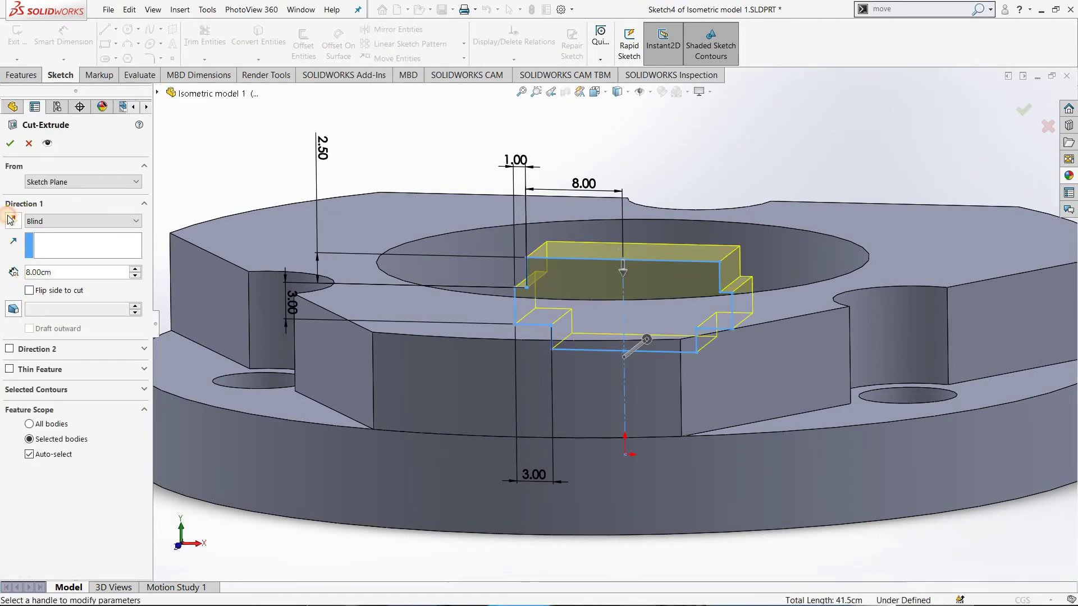
left_click(11, 220)
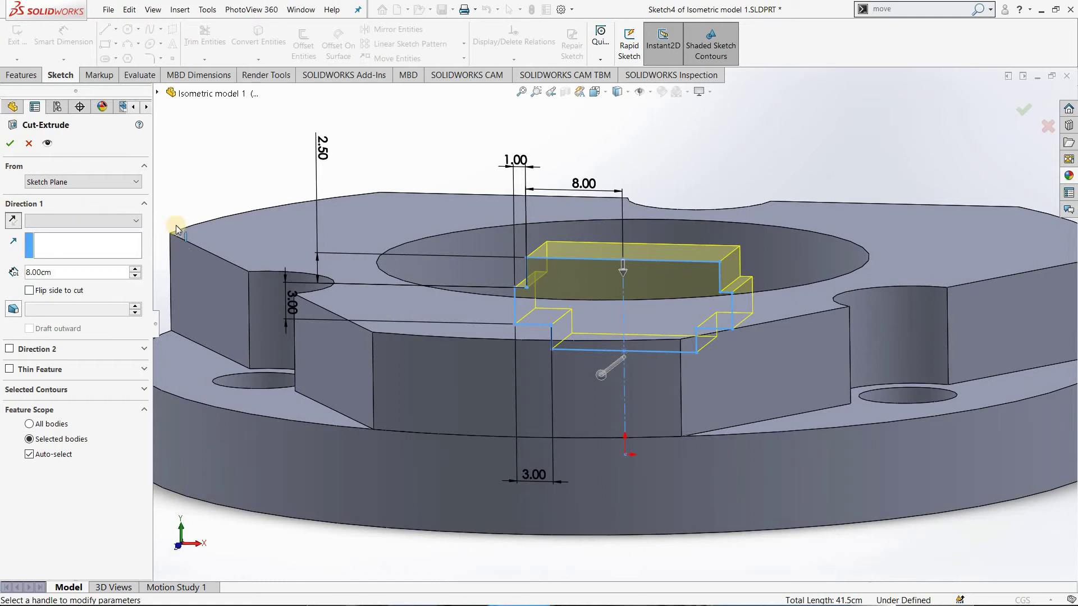
left_click(67, 221)
left_click(64, 238)
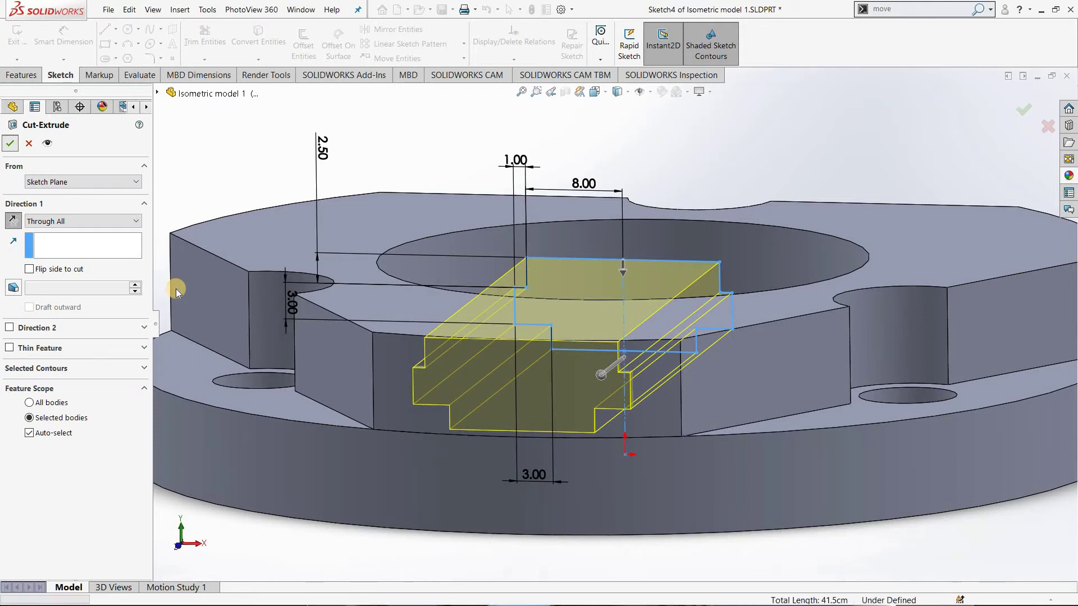
key("Return")
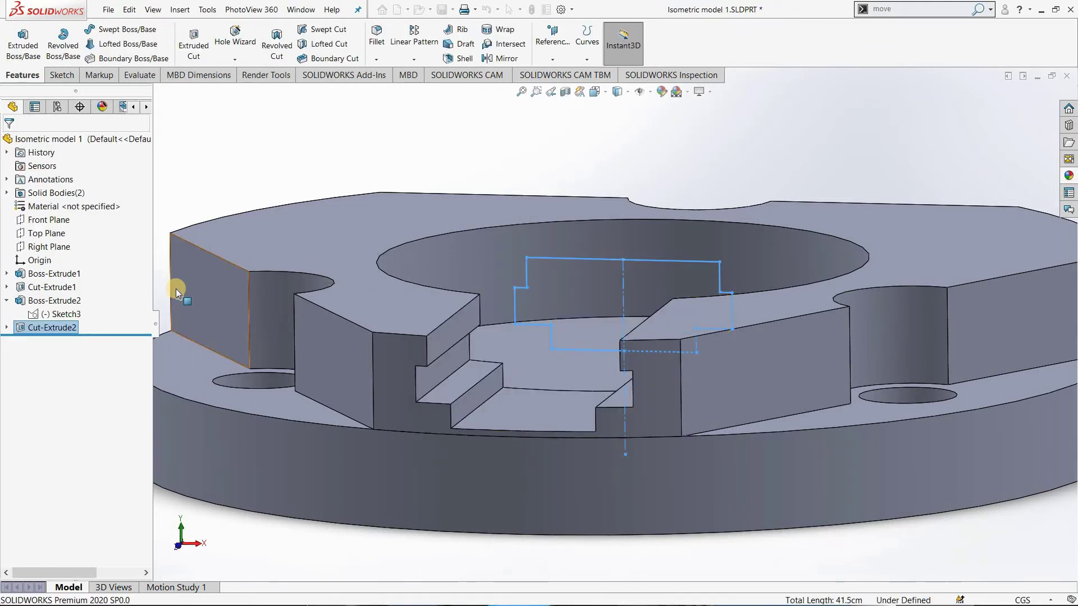
Fit the part in view and open Boss-Extrude1's 8.00cm blind extrusion for editing.
key("f")
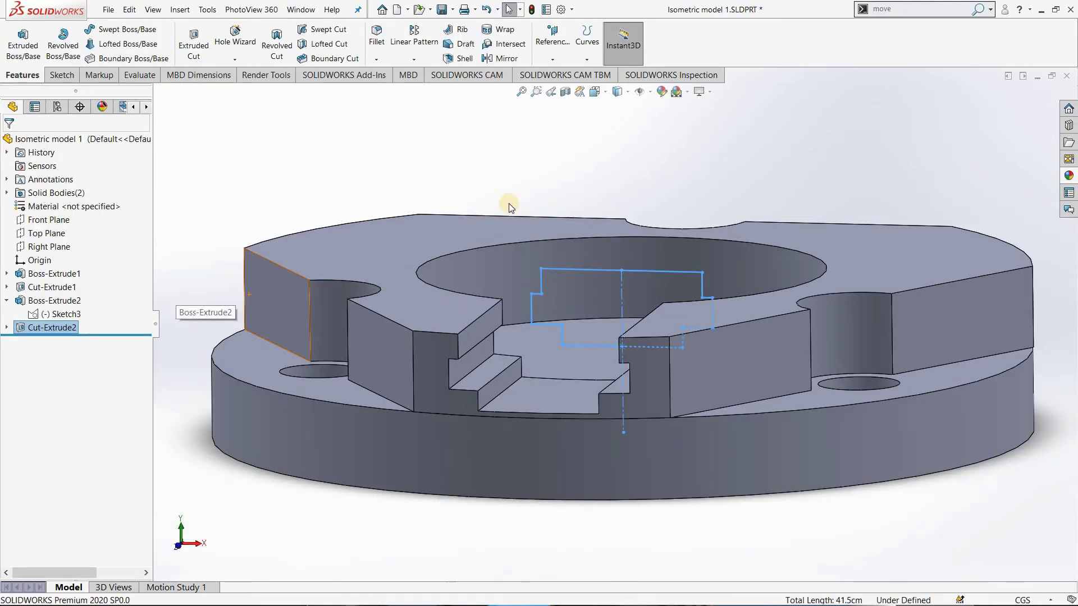
left_click(577, 391)
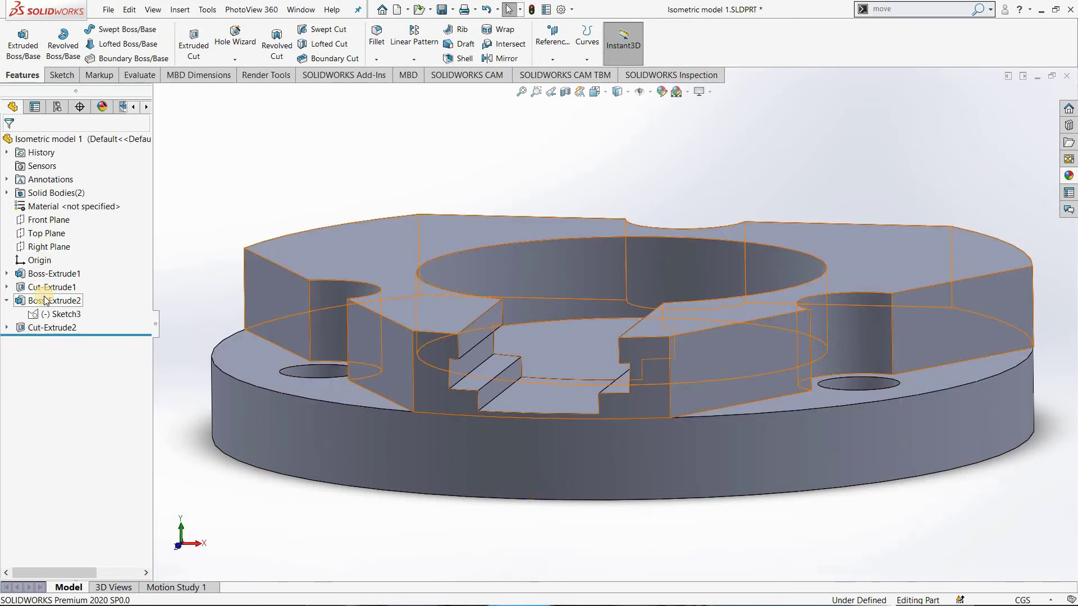
right_click(45, 275)
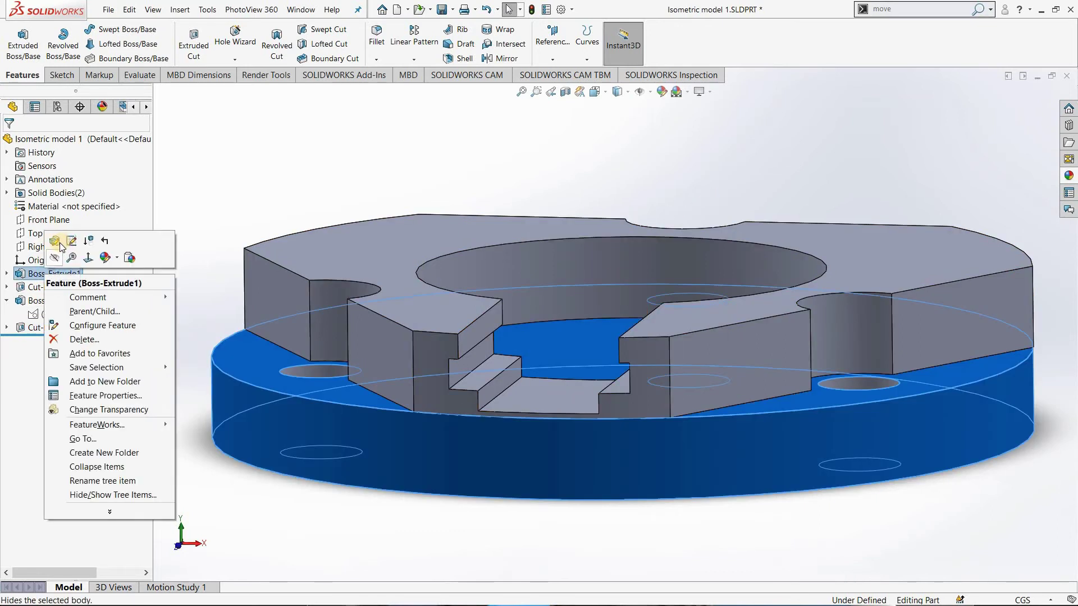
left_click(54, 242)
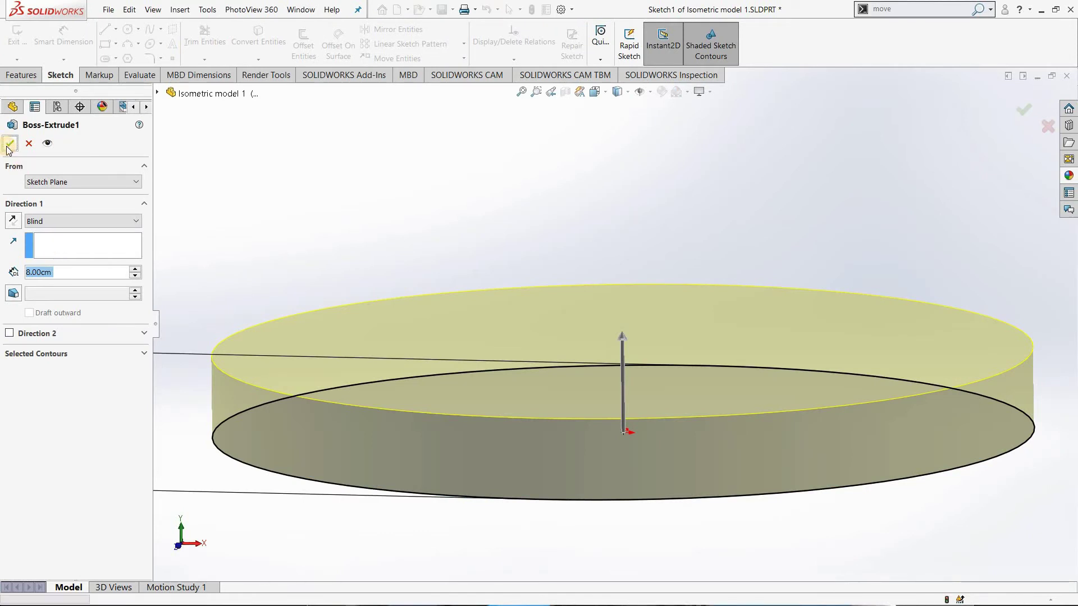
left_click(11, 143)
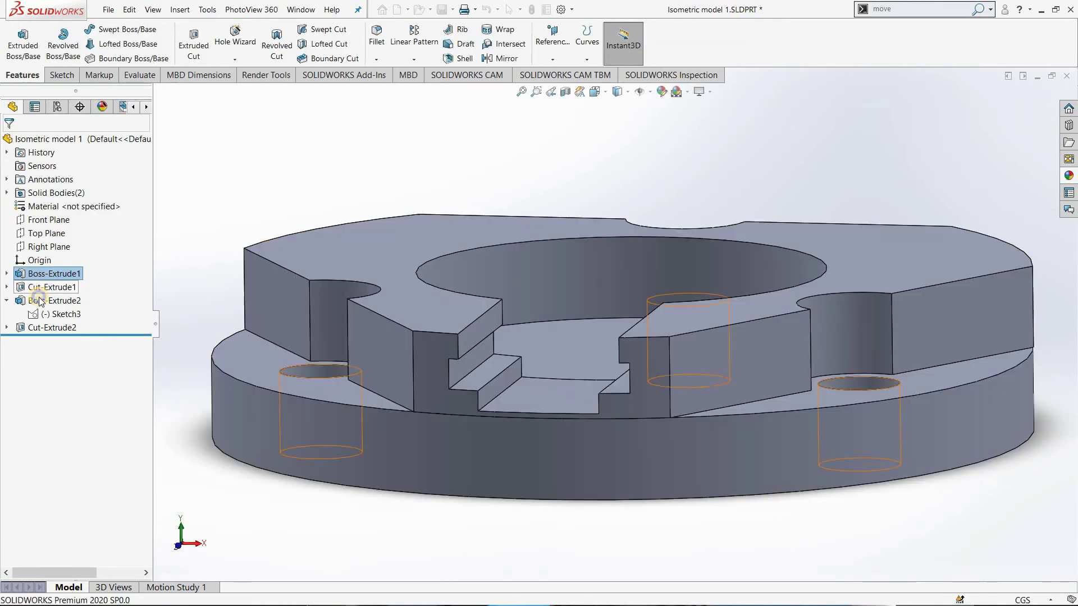
Change Boss-Extrude2's depth from 8.00cm to 12 and rebuild the raised ring.
right_click(45, 301)
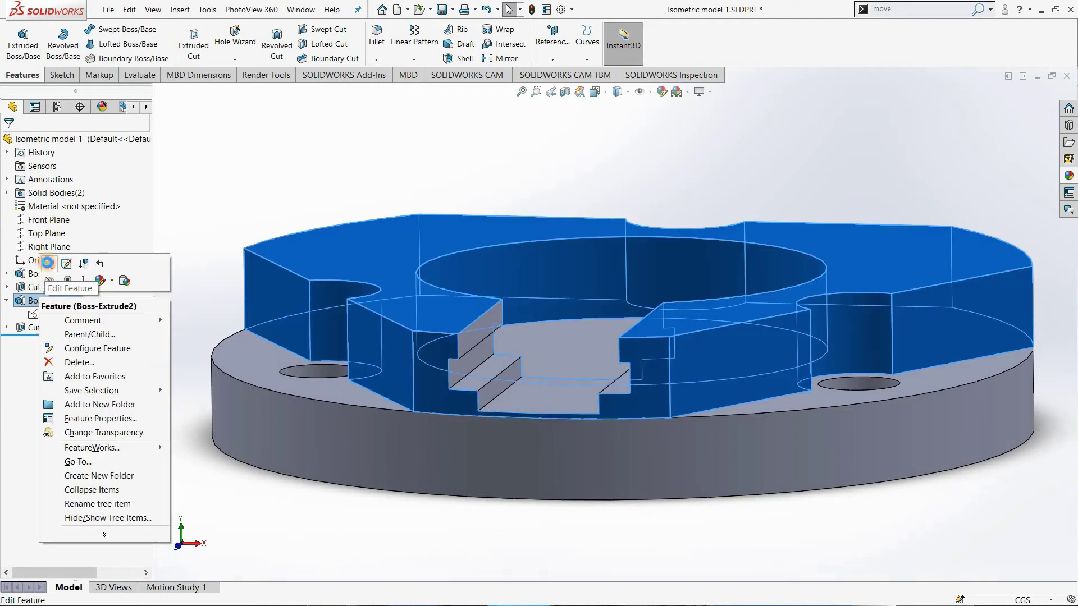
left_click(47, 261)
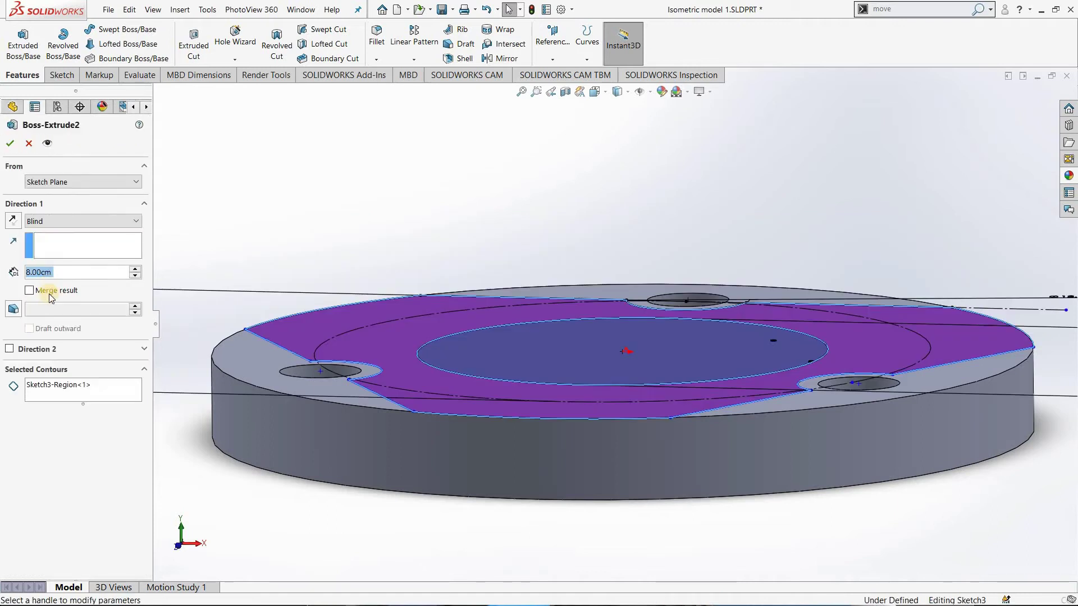
type("12")
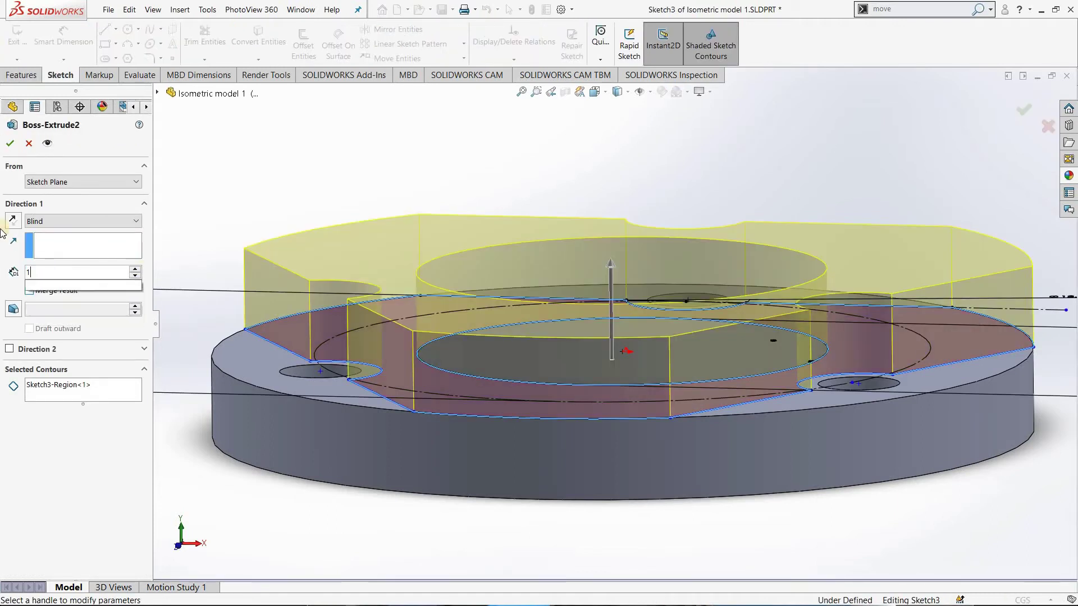
key("Down")
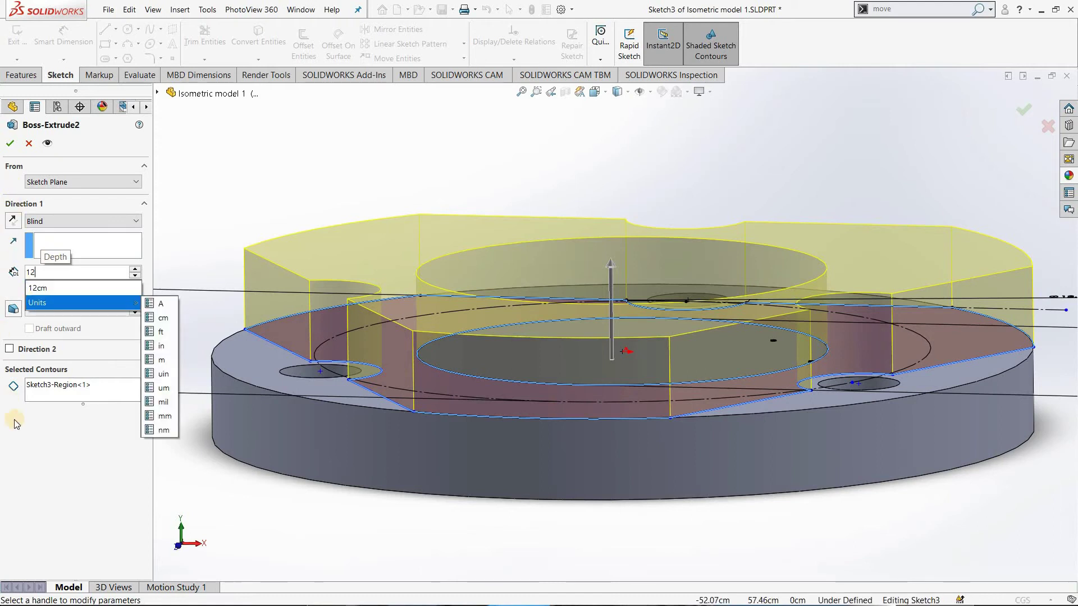
left_click(8, 169)
left_click(521, 494)
key("Return")
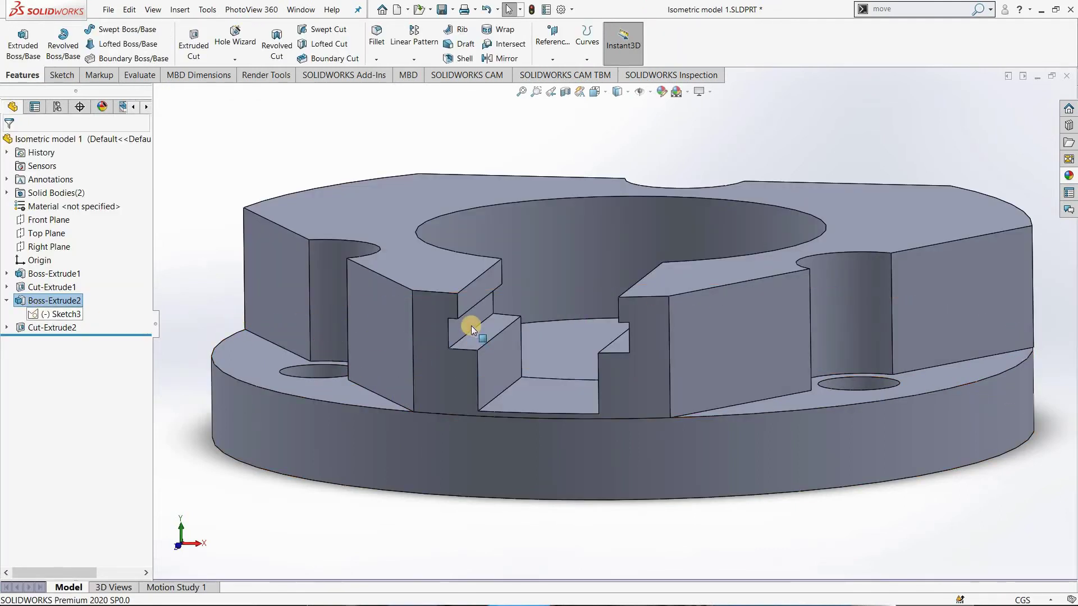
Edit Sketch4 under Cut-Extrude2, viewed Normal To and zoomed in.
left_click(51, 328)
left_click(7, 328)
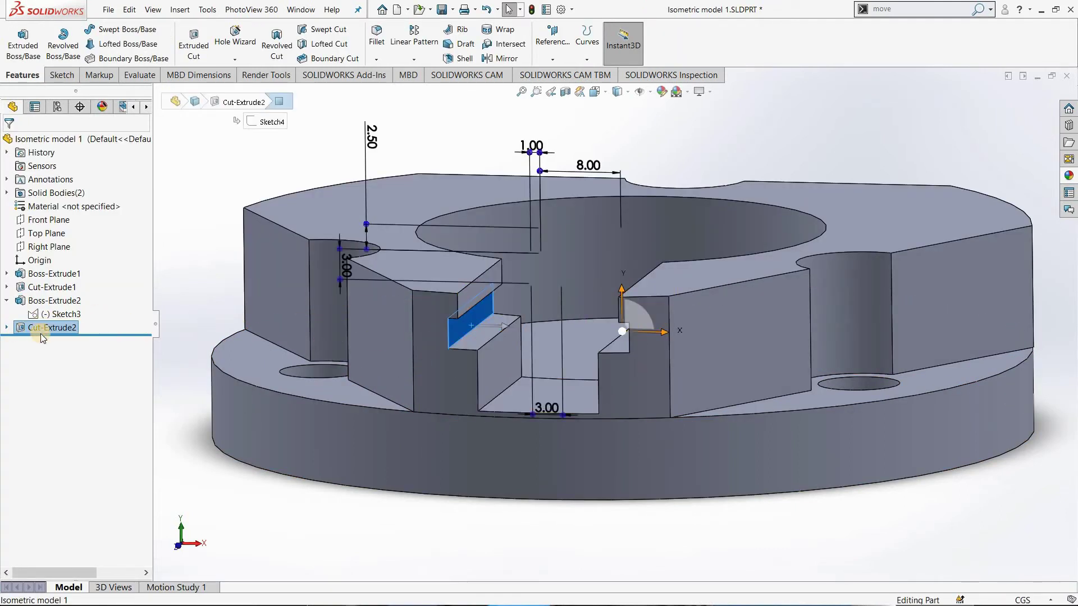
right_click(40, 341)
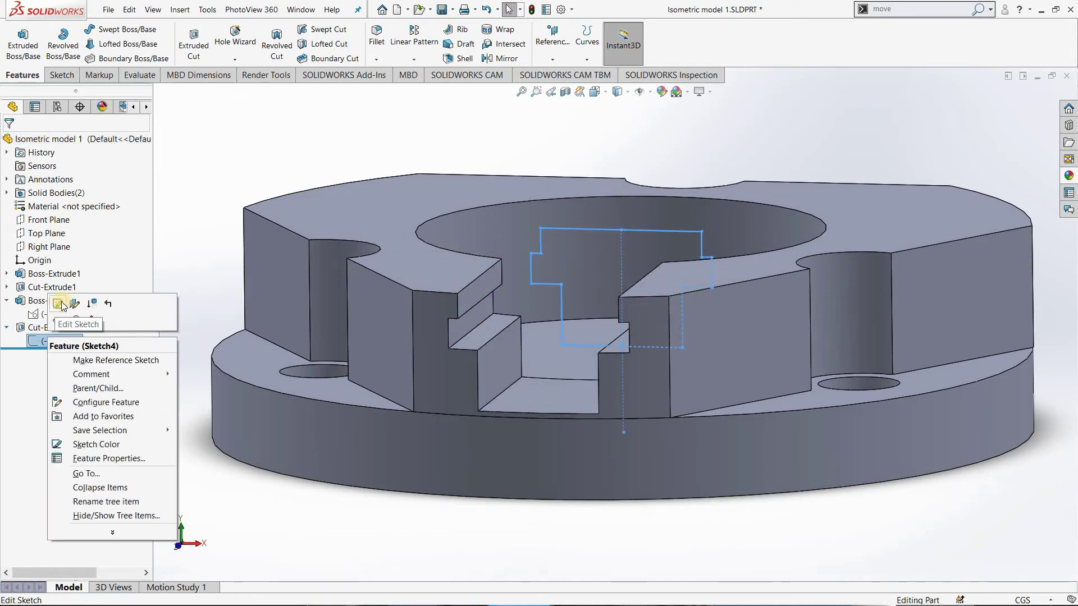
left_click(63, 304)
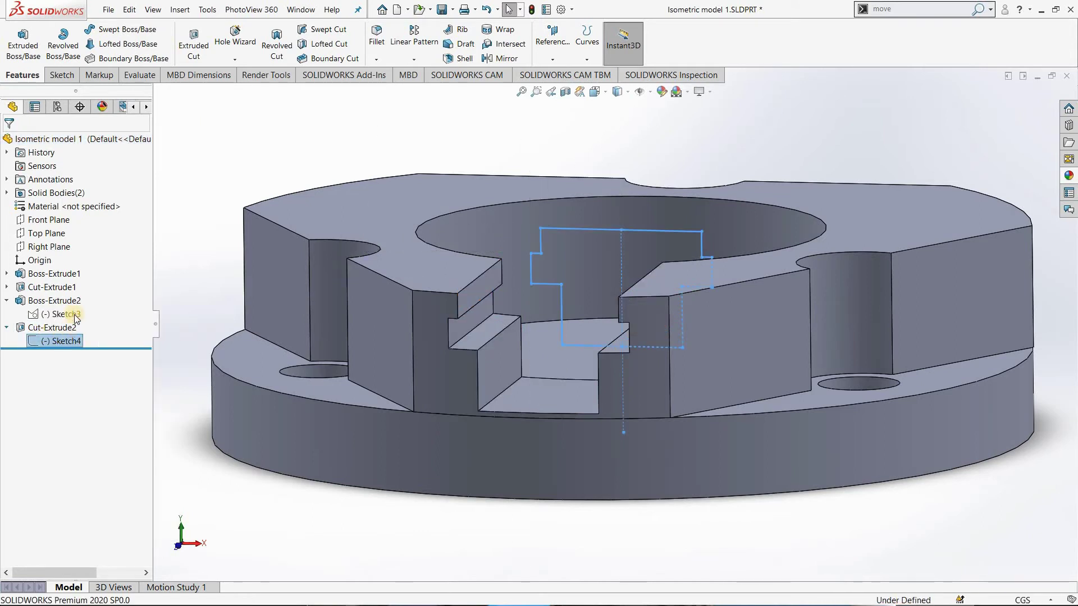
right_click(89, 315)
left_click(89, 316)
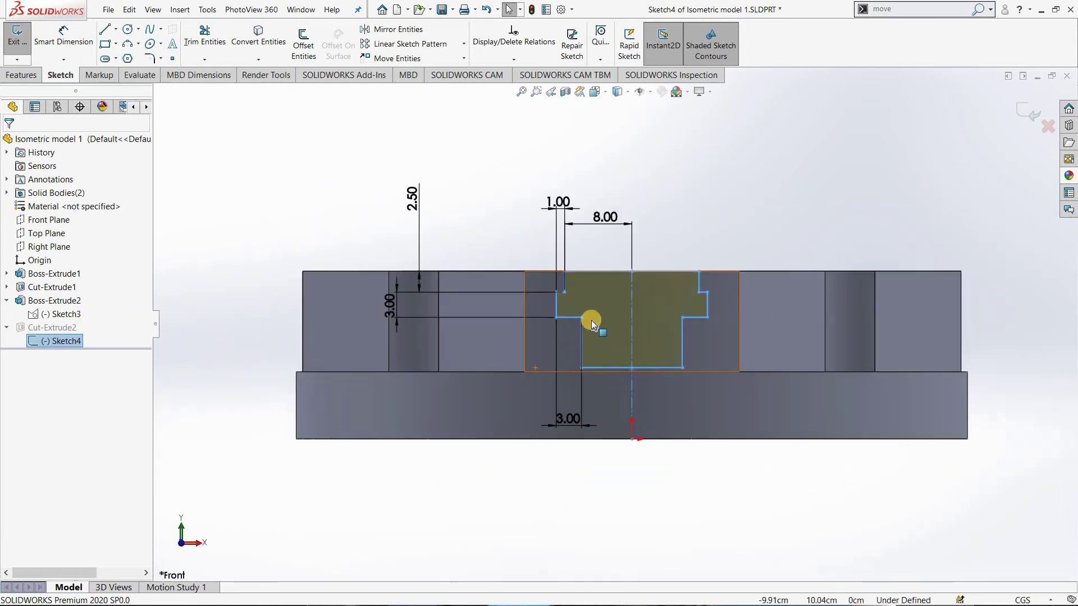
scroll(591, 320, "down", 1)
scroll(580, 265, "down", 1)
scroll(404, 204, "down", 1)
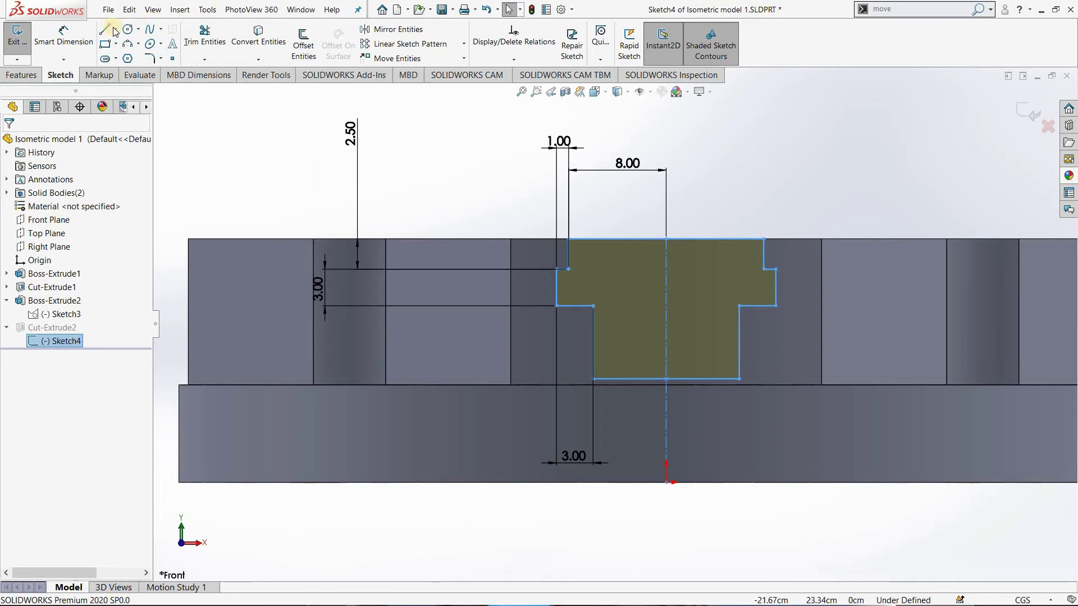
Add a height dimension to the profile's lower left vertical edge.
left_click(63, 35)
left_click(596, 340)
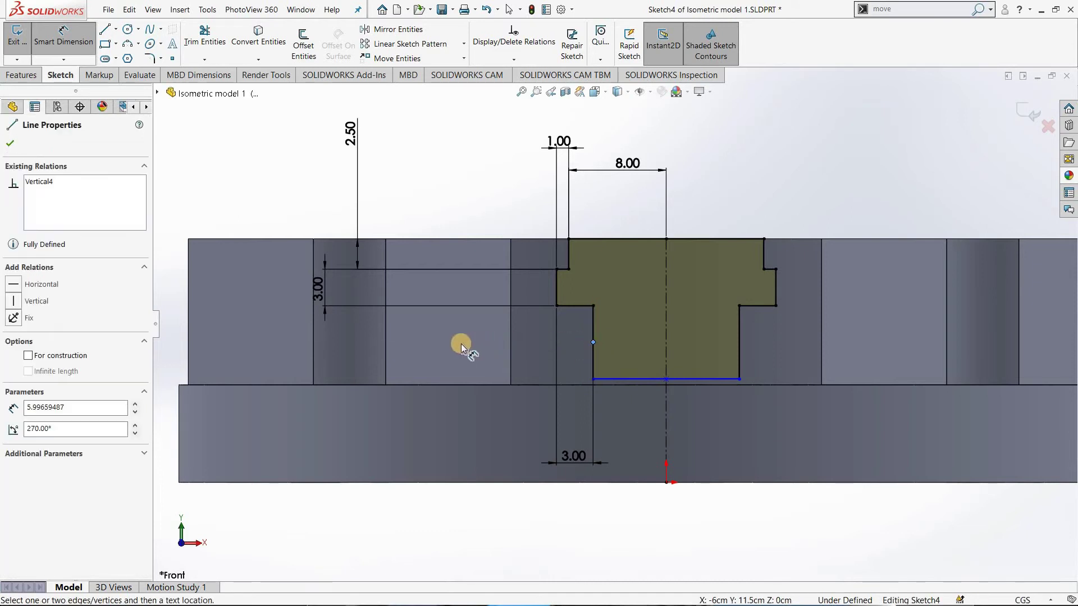
left_click(593, 325)
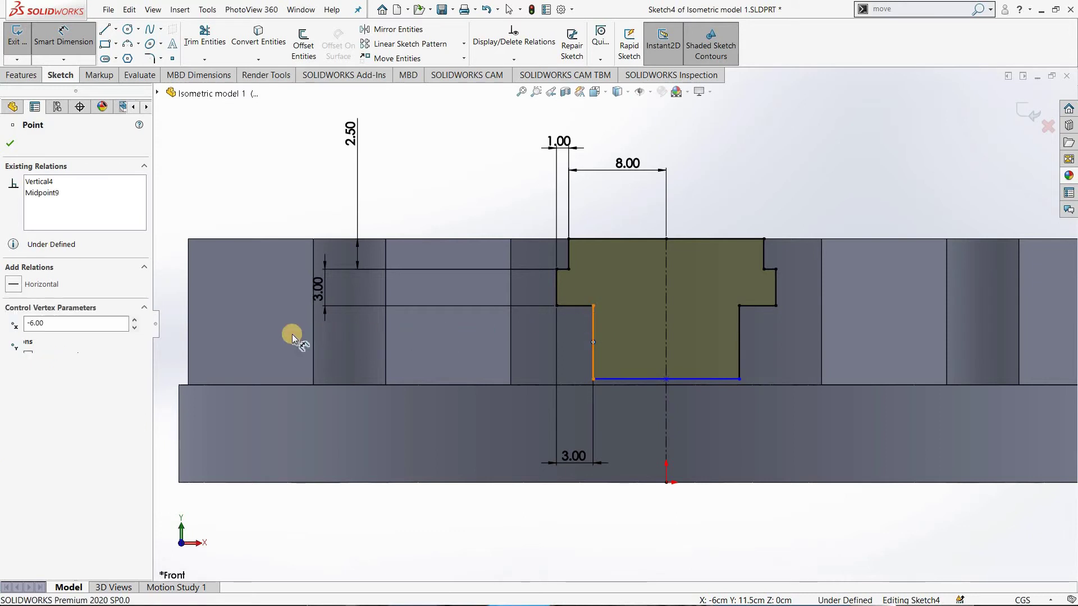
left_click(10, 145)
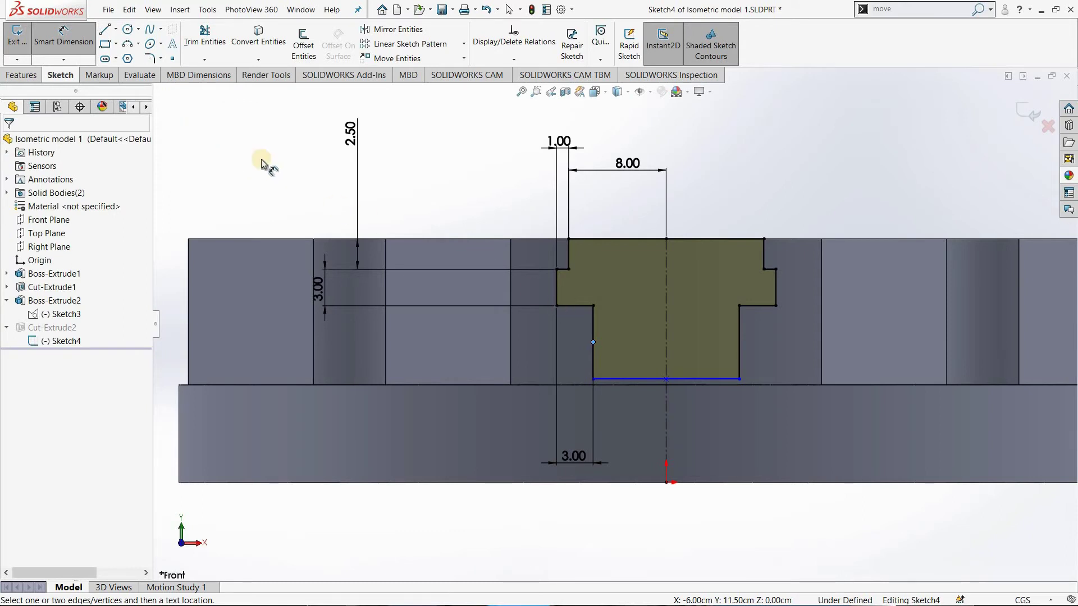
key("Escape")
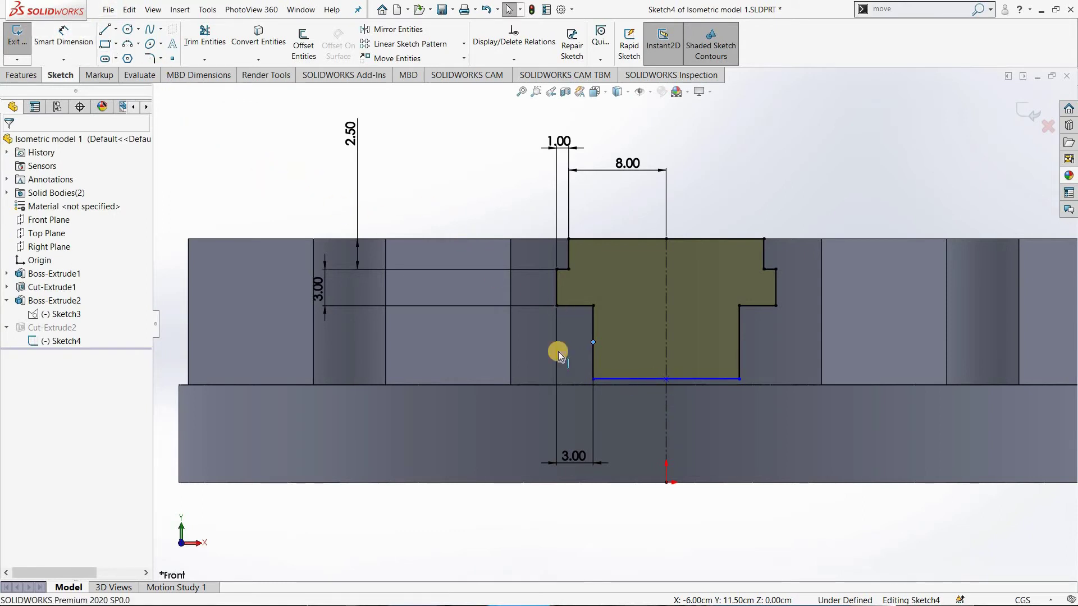
right_click_drag(443, 247, 433, 227)
left_click(578, 303)
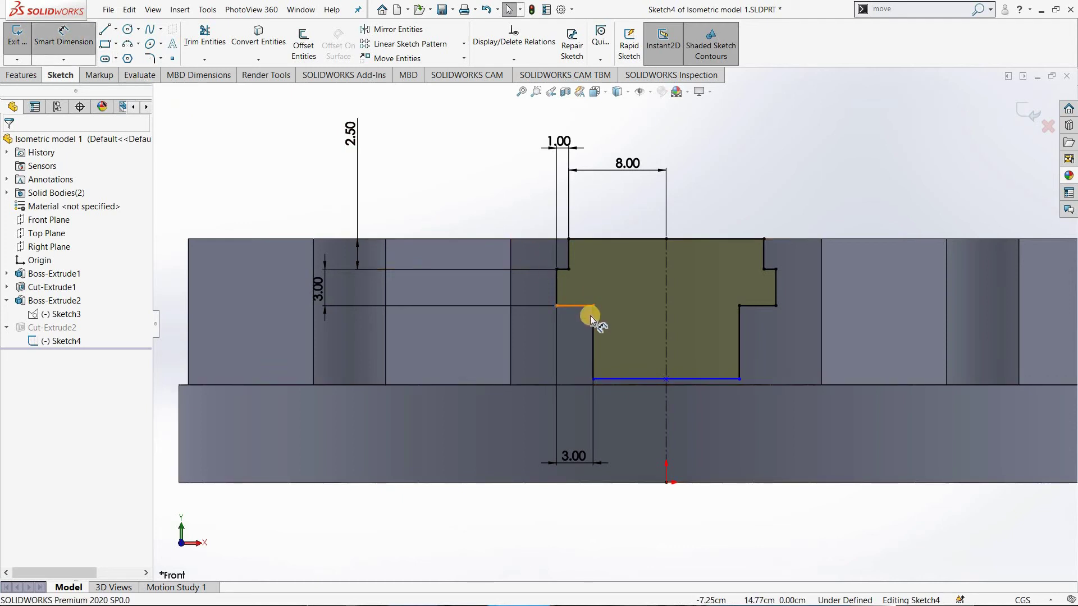
left_click(592, 318)
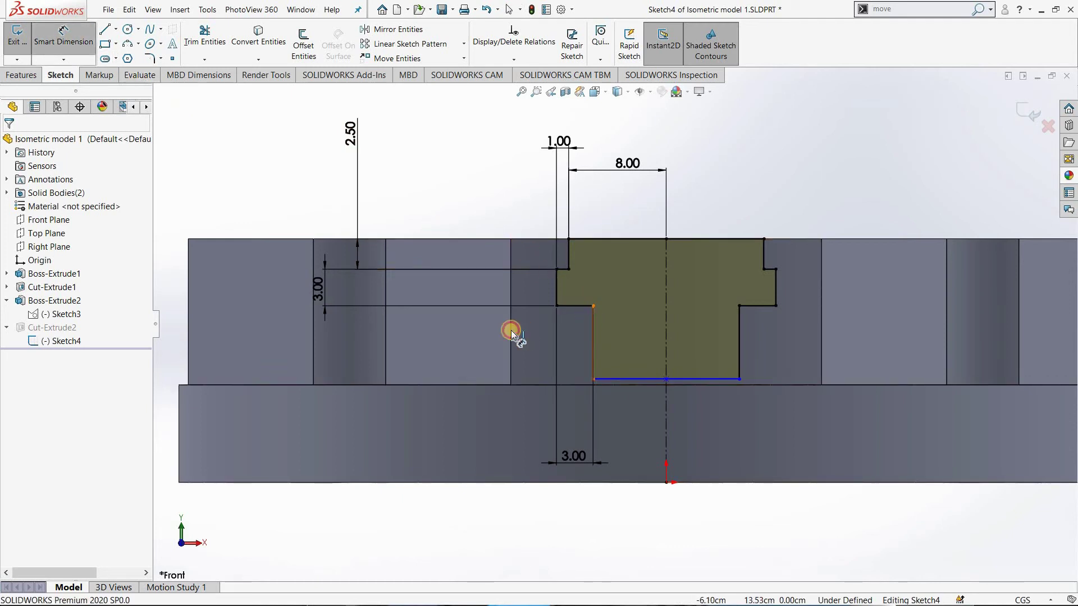
left_click(349, 331)
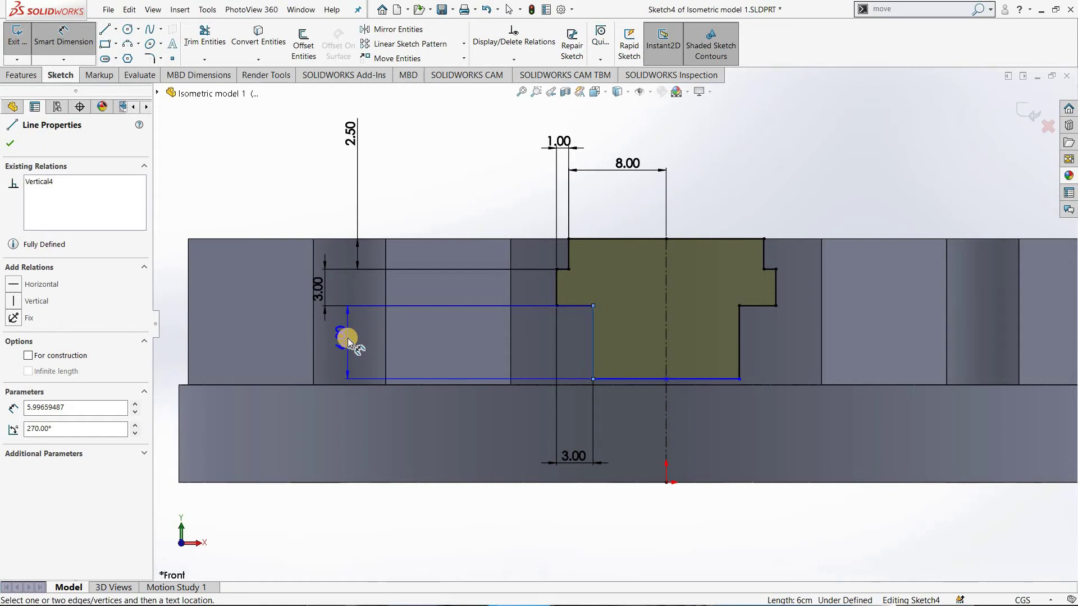
key("Escape")
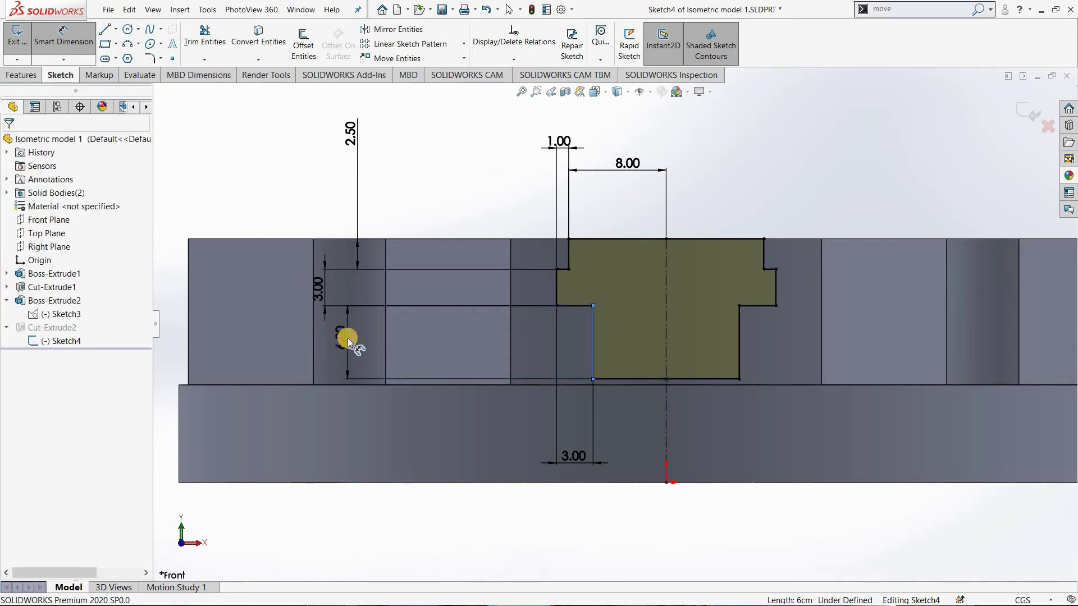
Change the new lower-step height dimension to 3.5 cm.
double_click(348, 338)
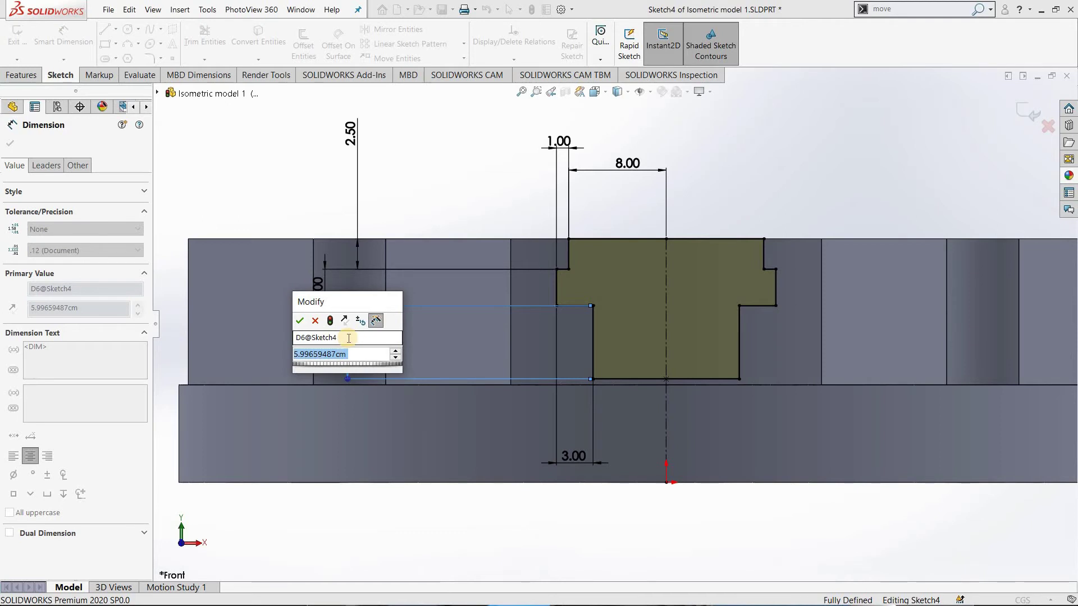
type("3")
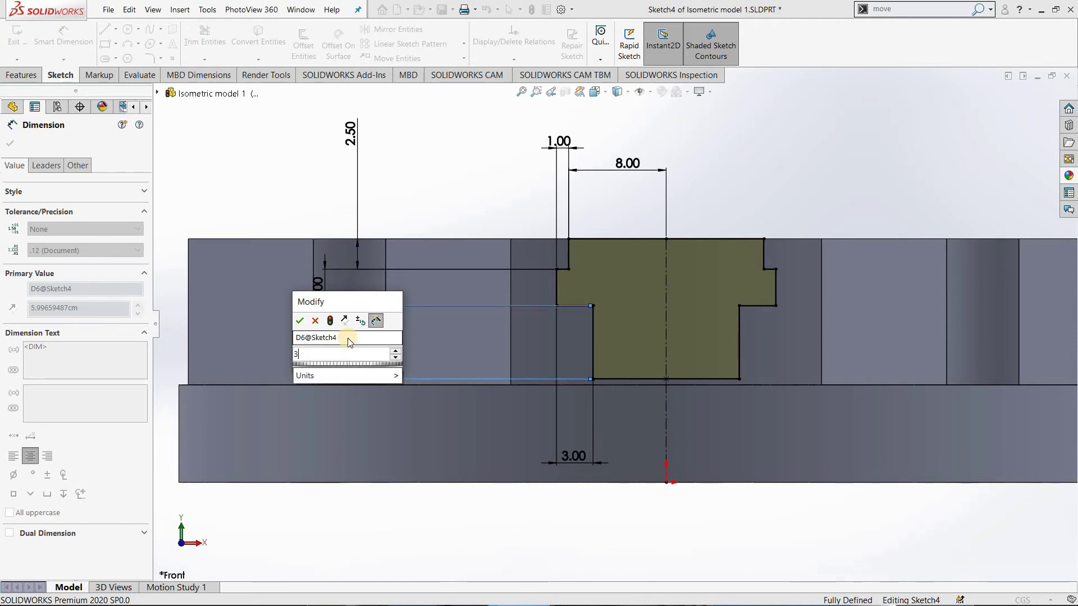
type(".5")
key("Return")
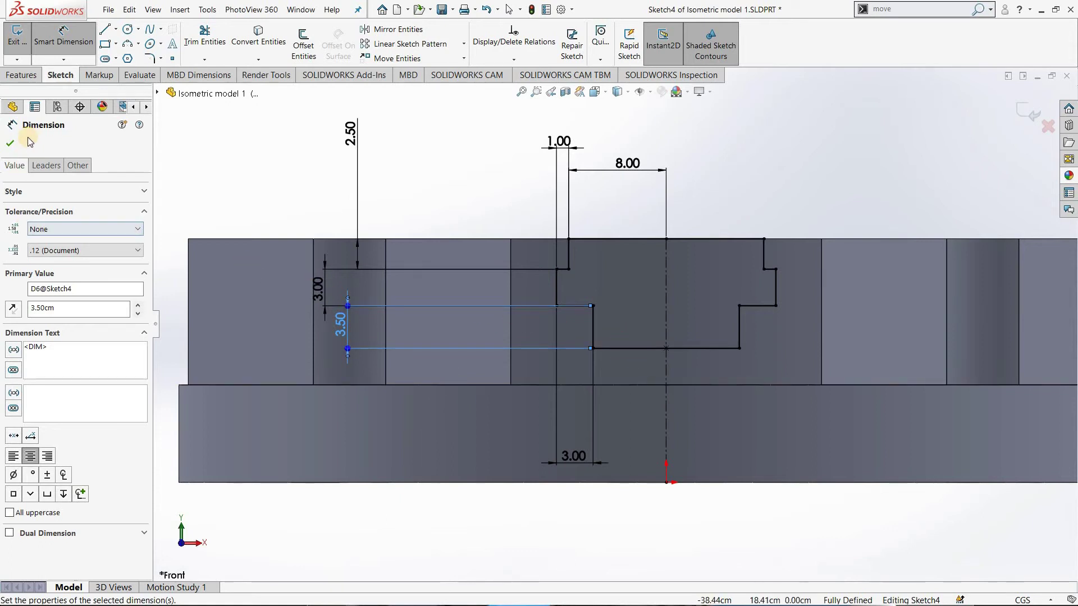
left_click(244, 180)
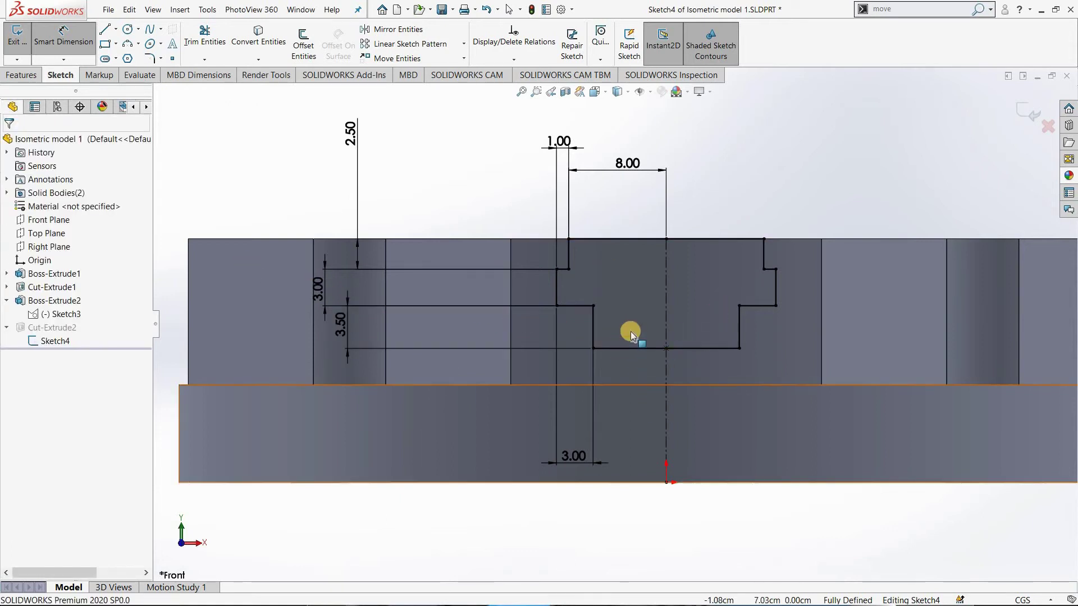
Try dimensioning the bottom line to the base edge, then cancel it.
left_click(64, 35)
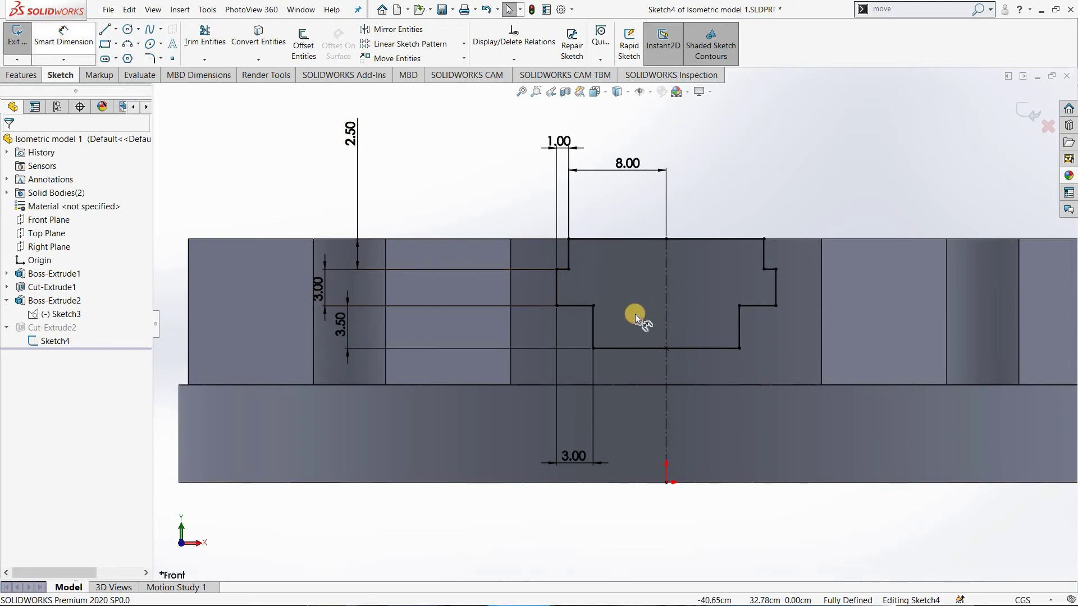
left_click(629, 348)
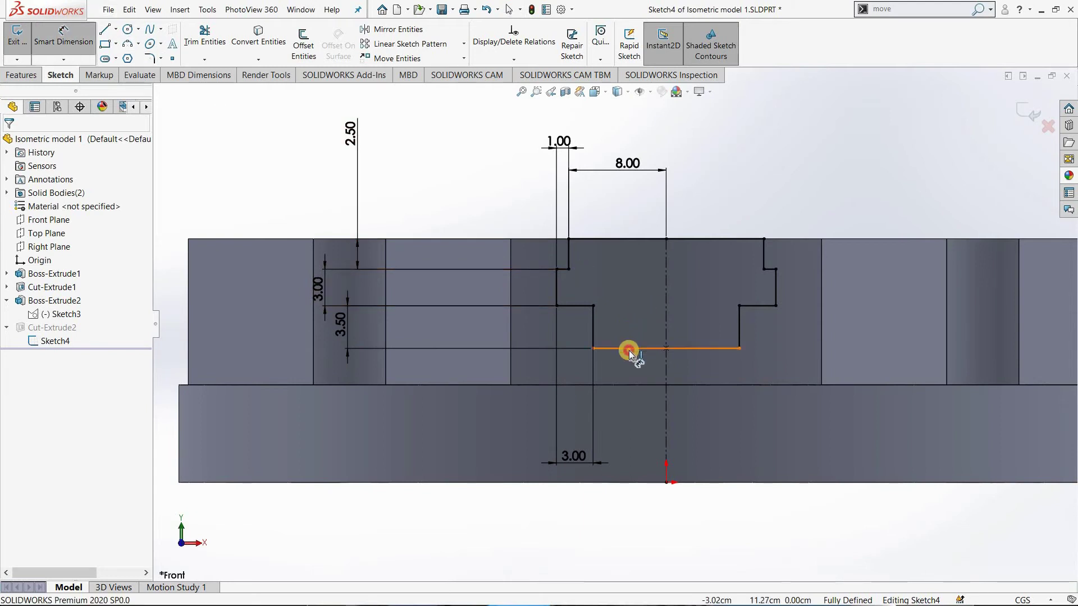
left_click(625, 385)
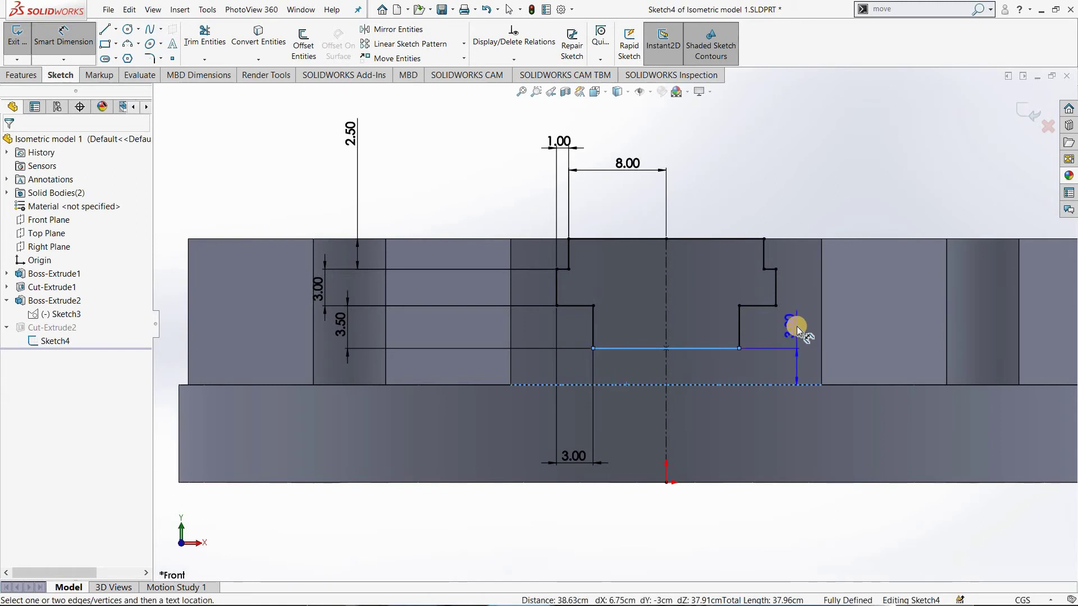
key("Escape")
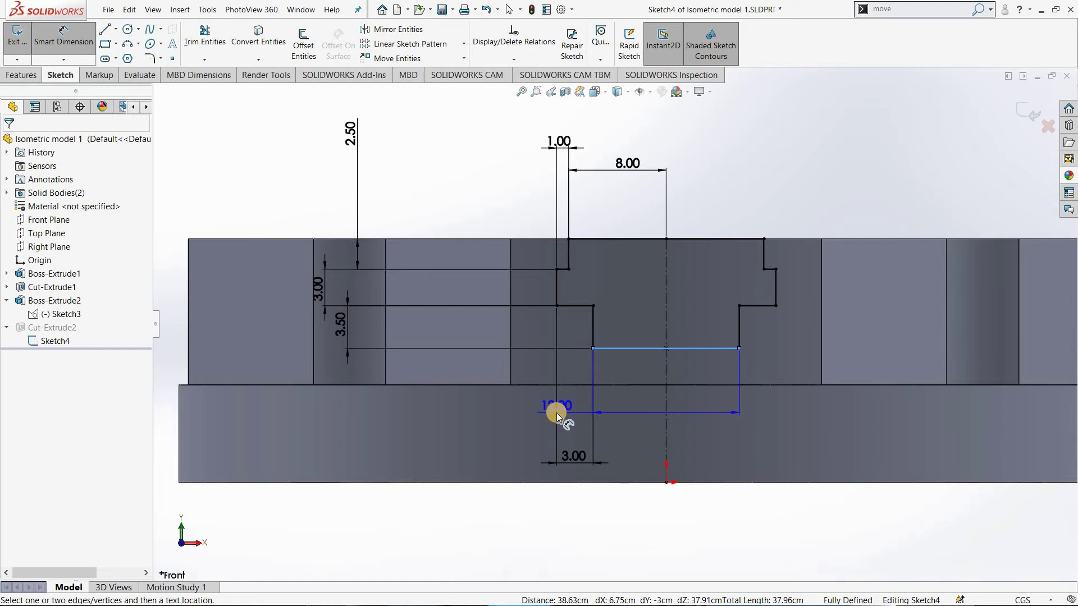
key("Escape")
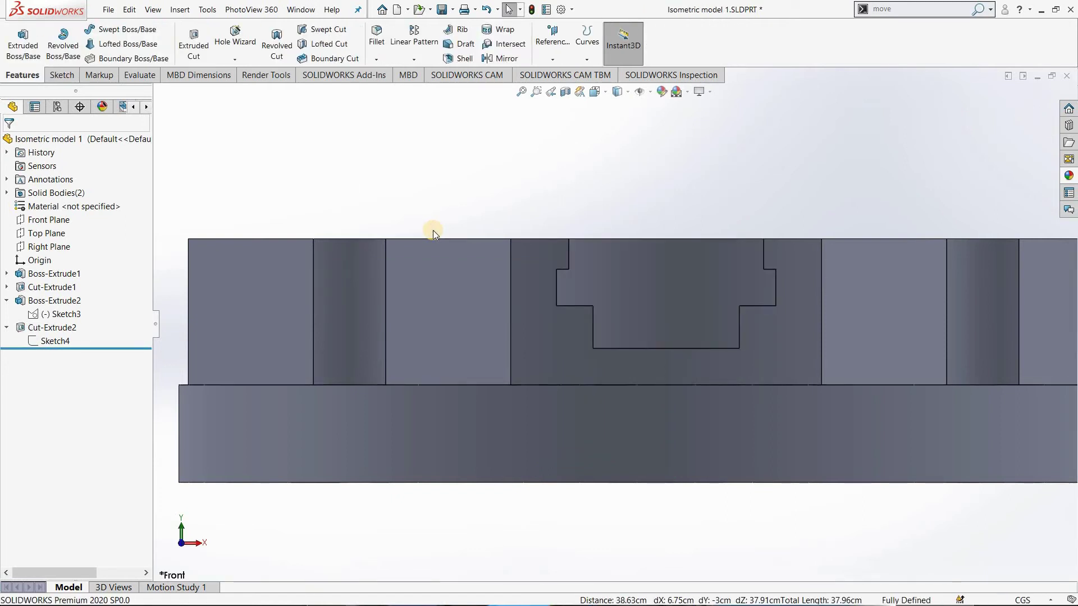
Save the part in isometric view and select Cut-Extrude2 for a 3-instance, 360° circular pattern.
key("ctrl+7")
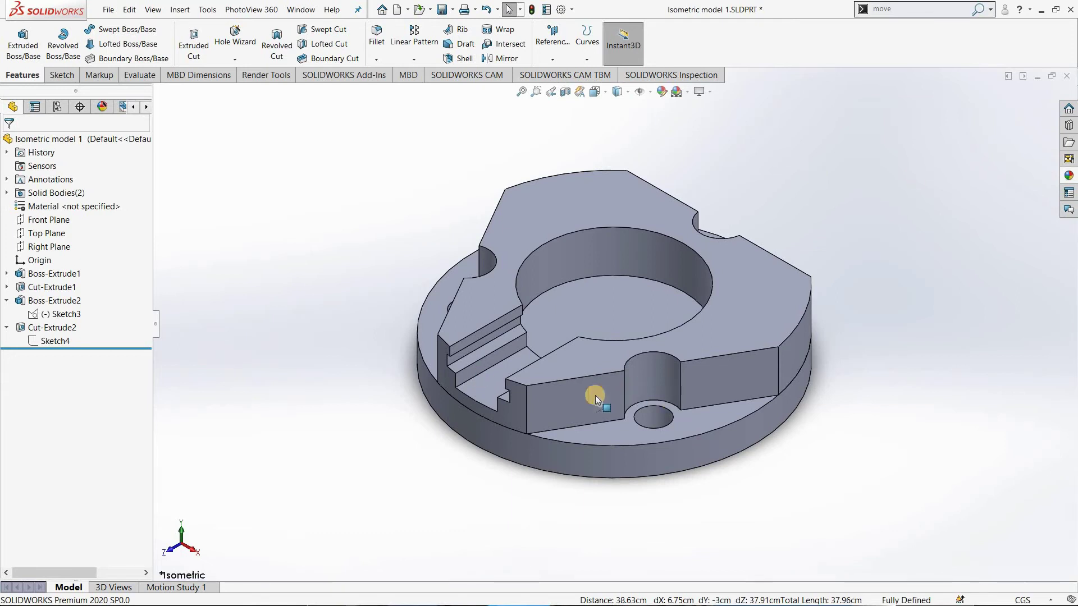
key("ctrl+s")
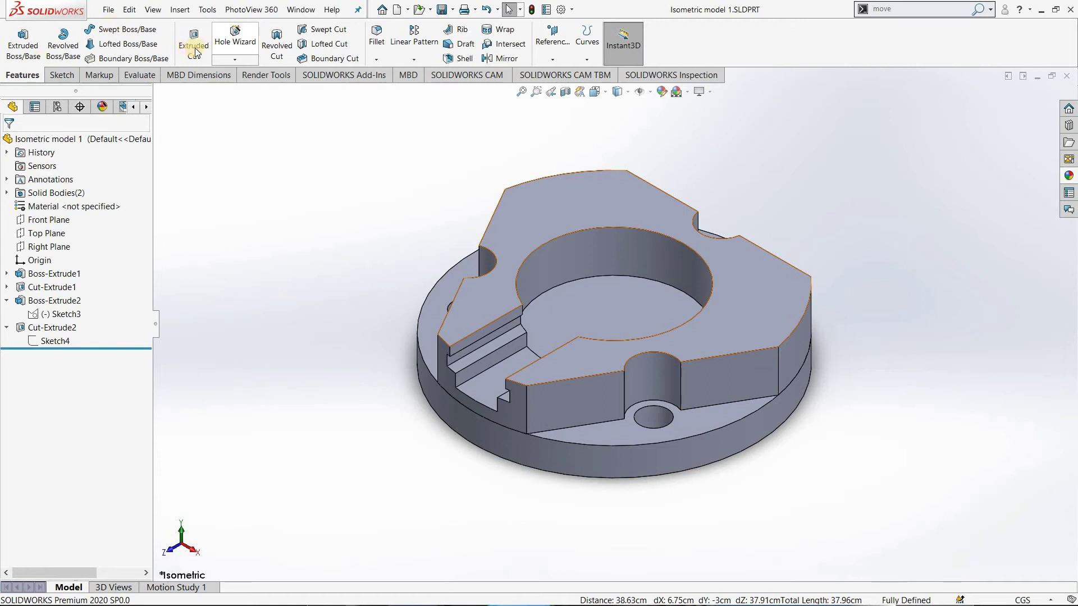
left_click(54, 328)
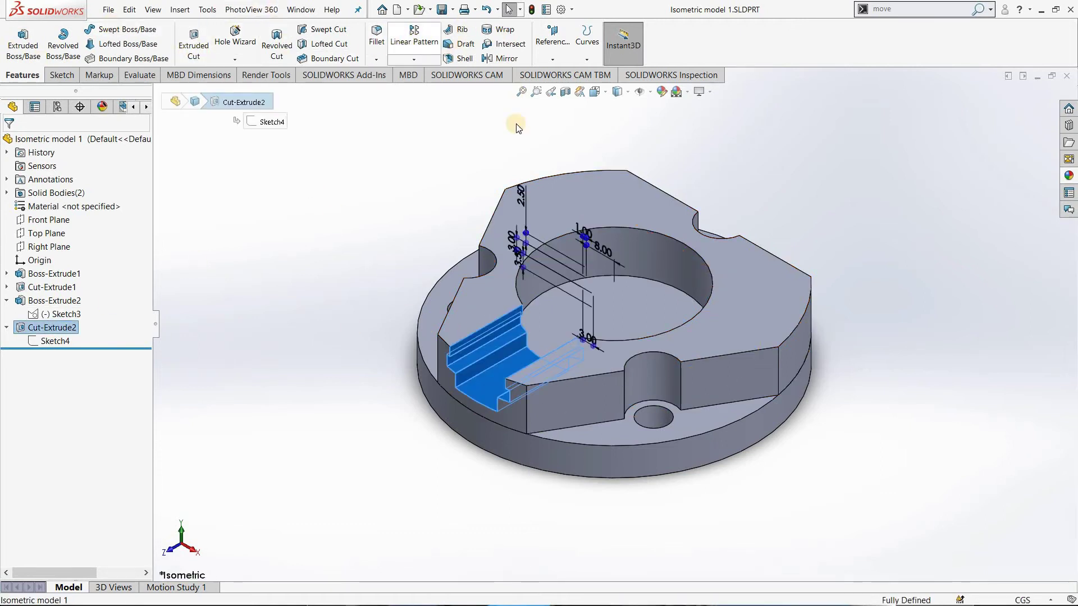
left_click(416, 60)
left_click(494, 154)
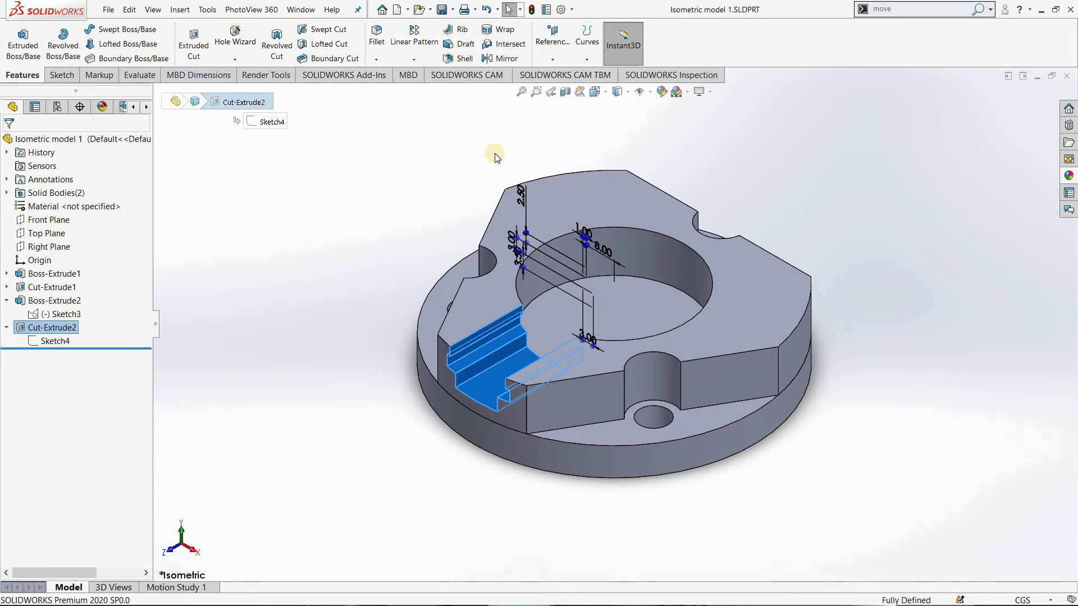
left_click(495, 154)
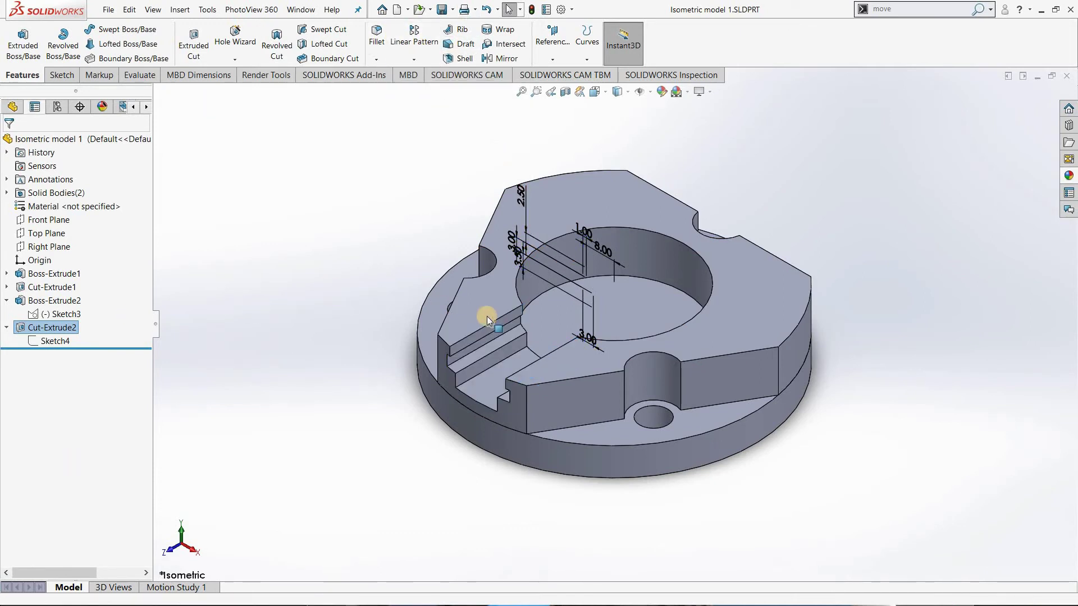
Show temporary axes and use the central axis to create CirPattern1 with three slot copies.
left_click(651, 93)
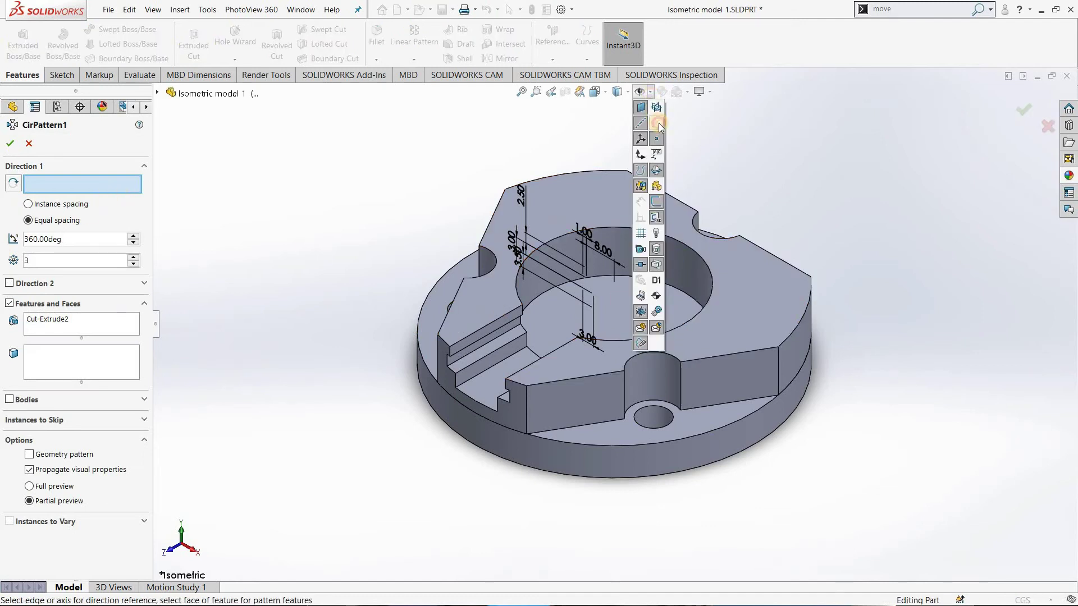
left_click(658, 123)
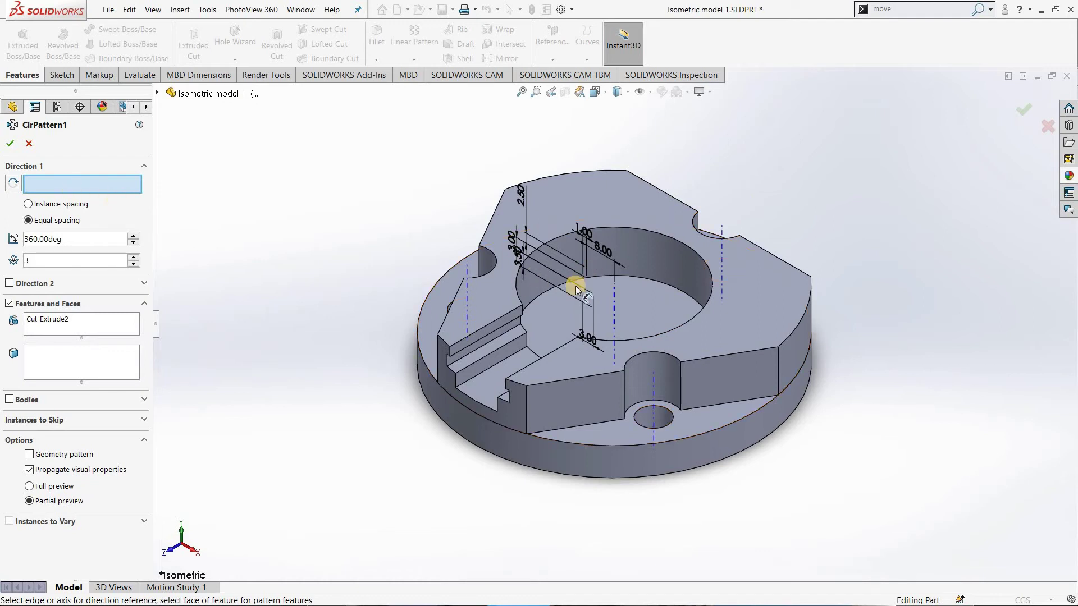
left_click(611, 308)
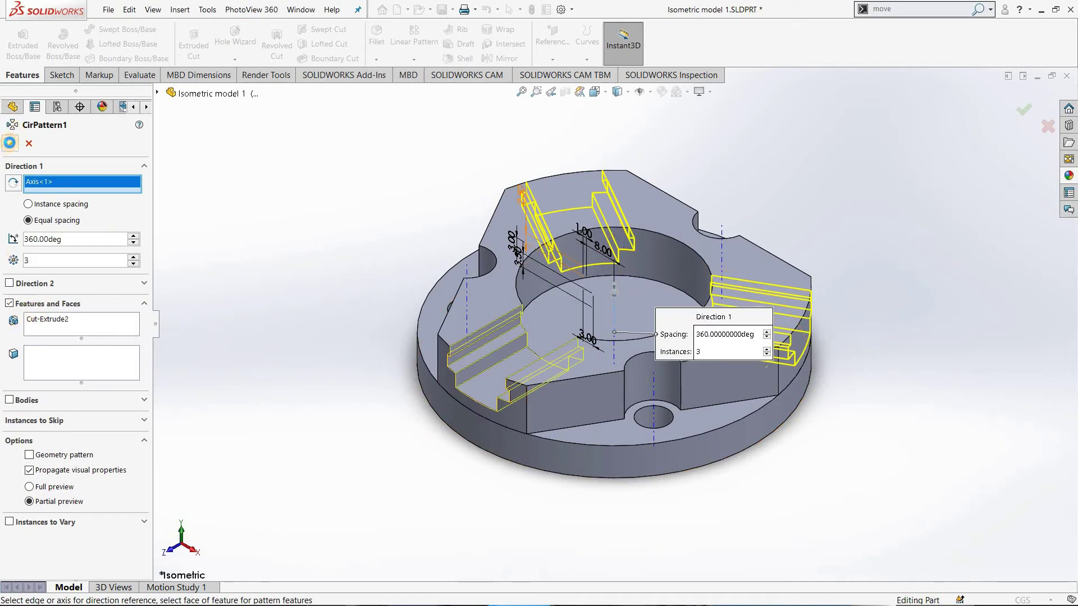
left_click(10, 142)
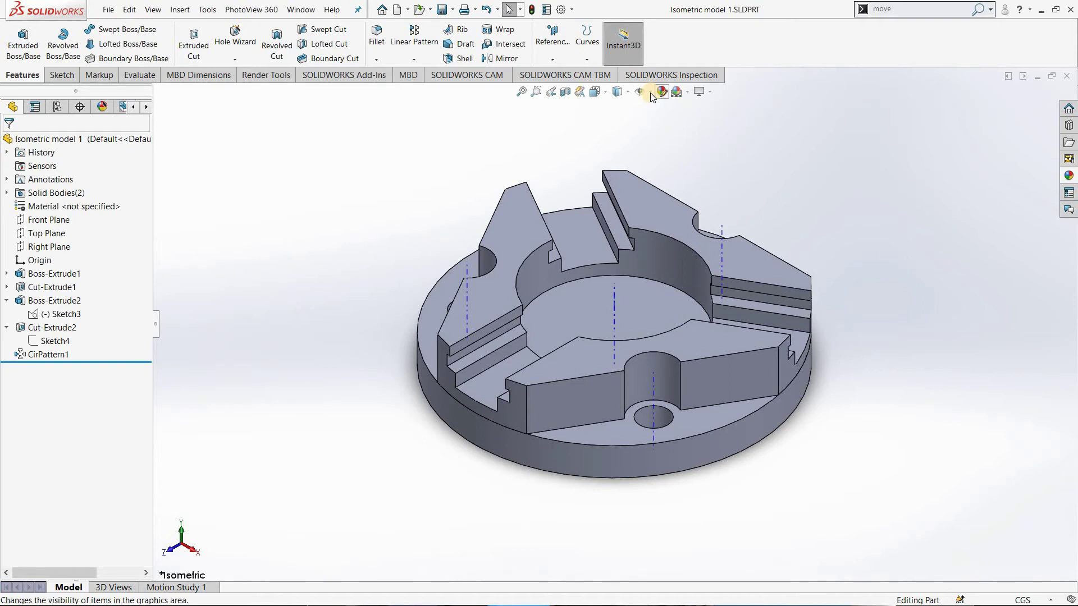
Turn off the temporary axes, orbit the part, and select a slot's floor face.
left_click(650, 92)
left_click(657, 123)
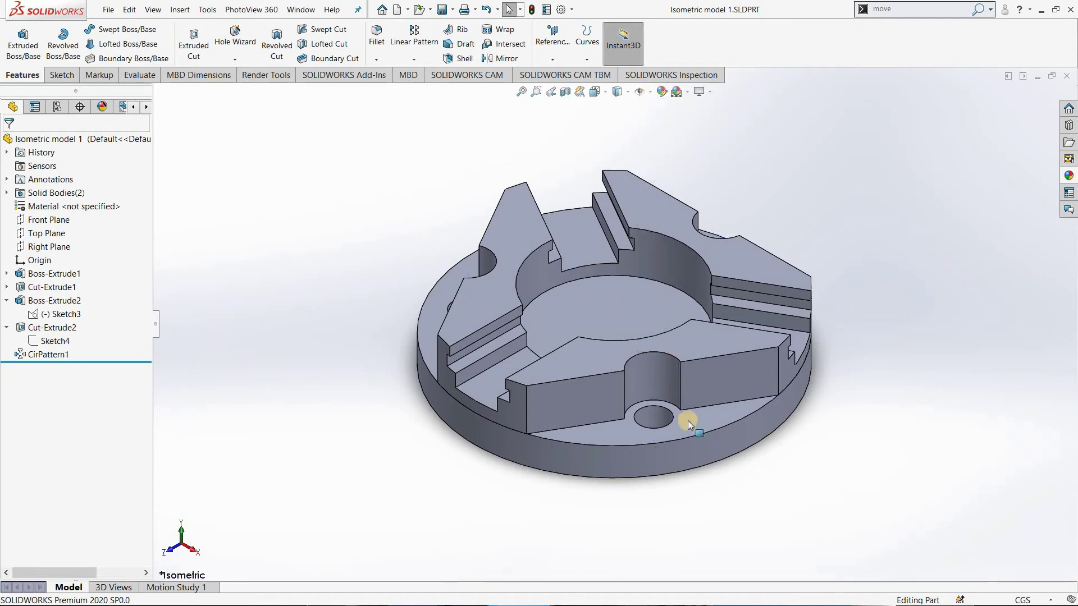
mouse_move(703, 453)
middle_mouse_down()
mouse_move(717, 450)
mouse_move(706, 536)
mouse_move(705, 501)
middle_mouse_up()
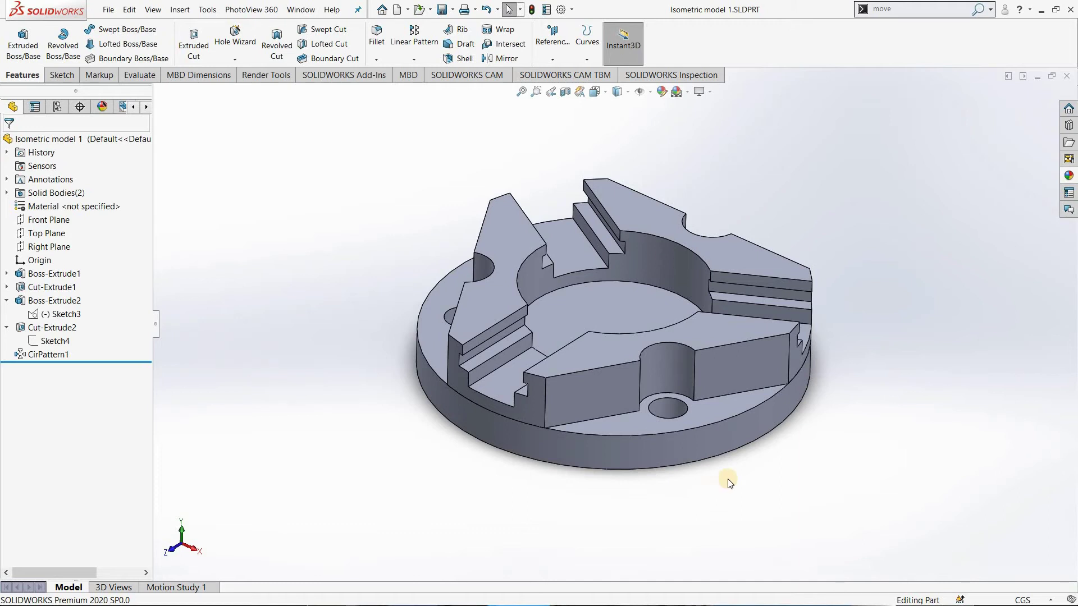
left_click(554, 460)
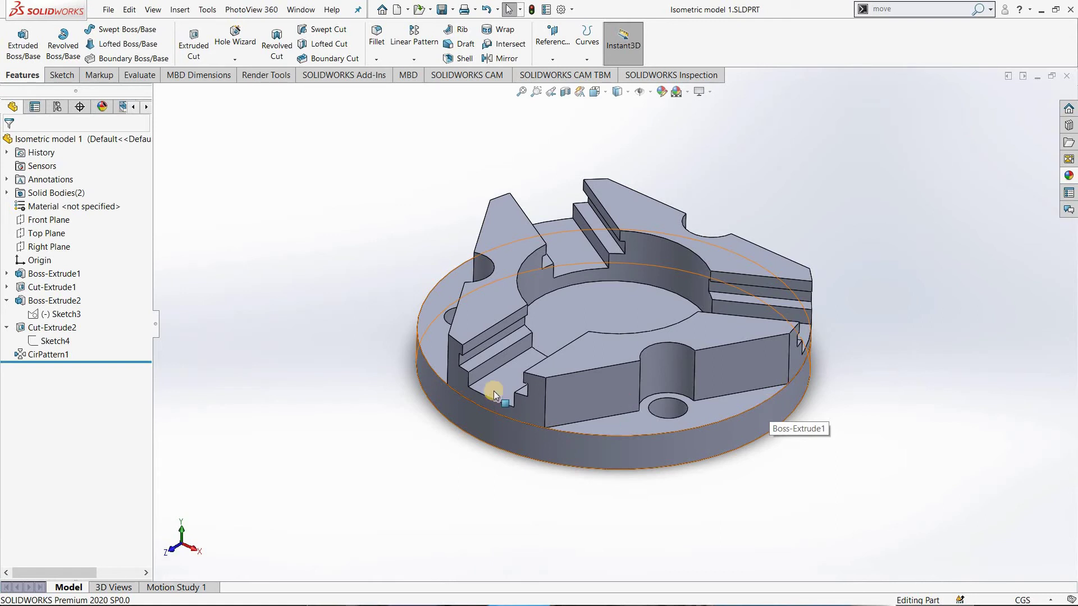
left_click(505, 379)
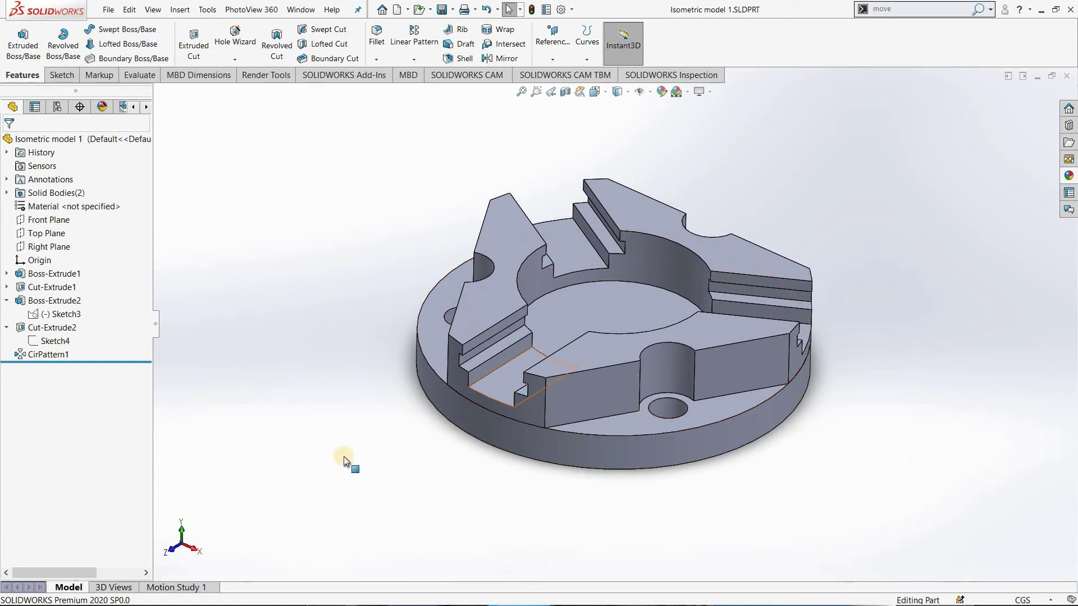
Sketch on the slot floor, viewed Normal To, an origin-centred circle through the top hole centre (R≈30.91).
left_click(194, 45)
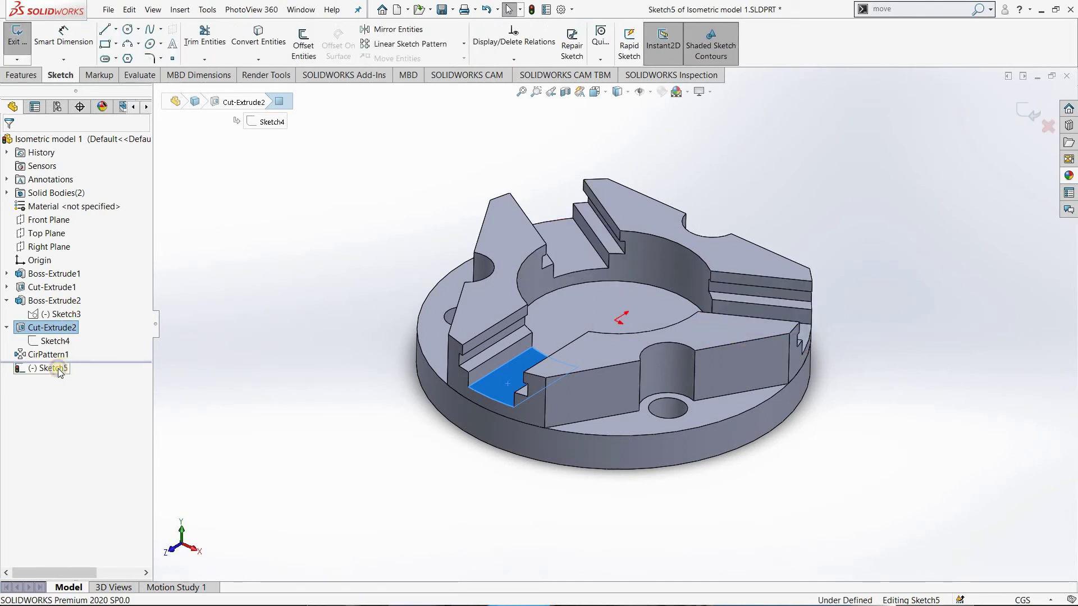
right_click(59, 368)
left_click(82, 352)
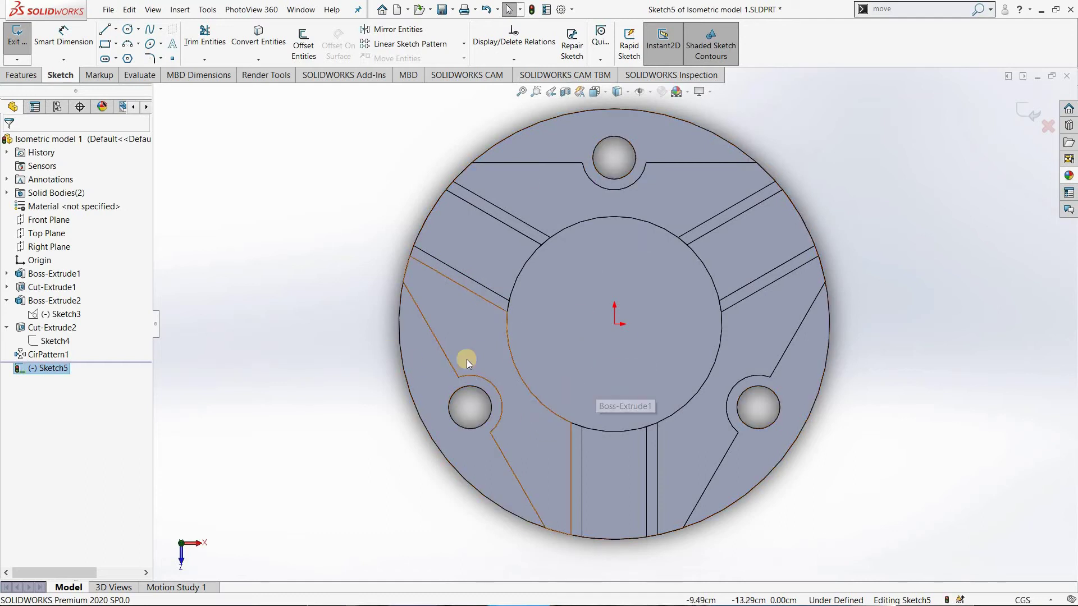
left_click(127, 31)
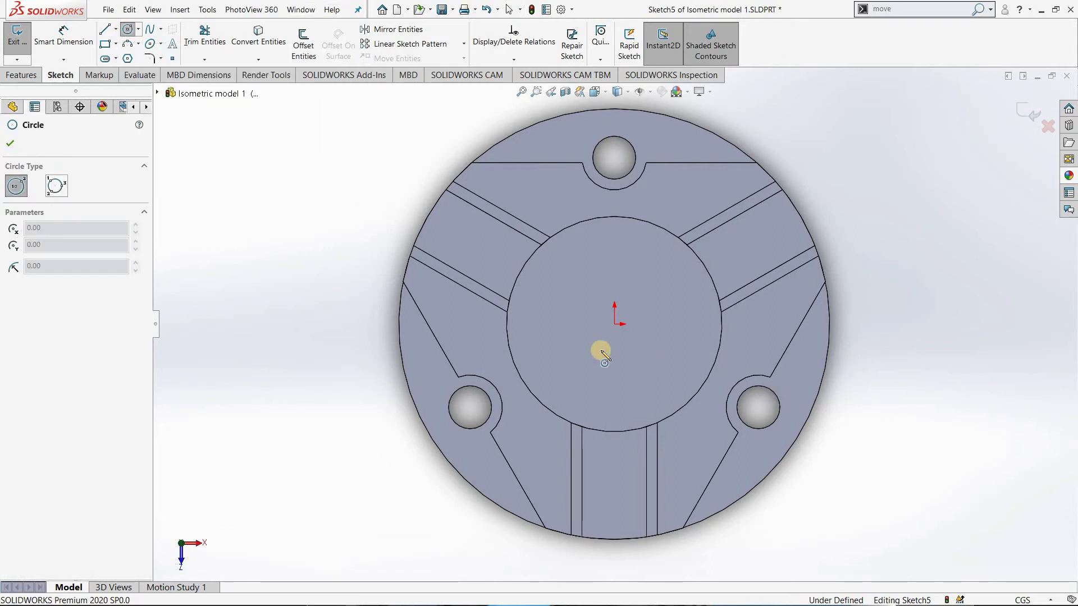
left_click(615, 324)
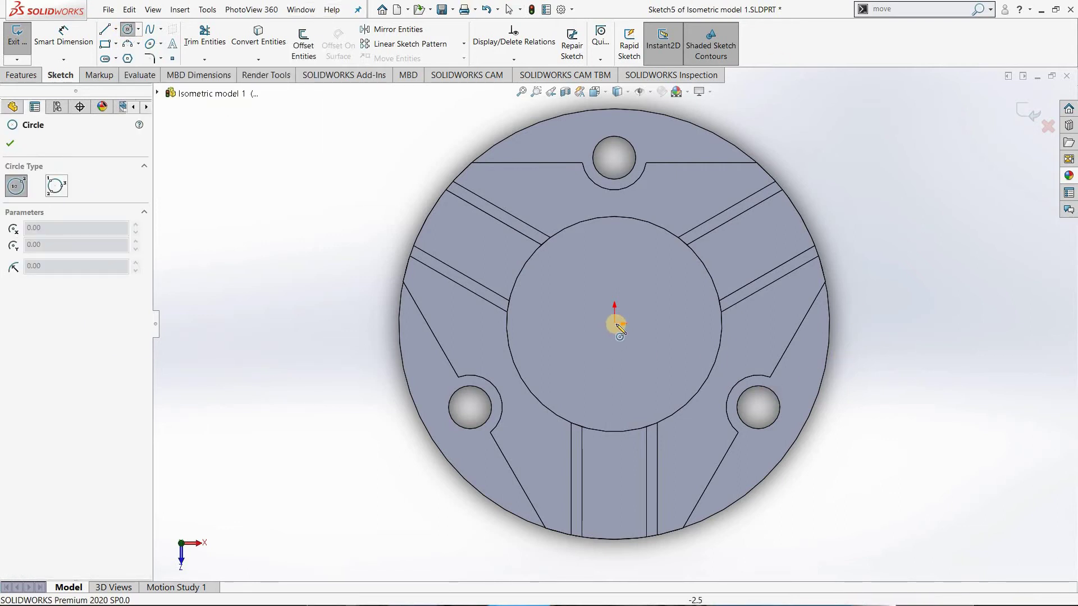
left_click(617, 159)
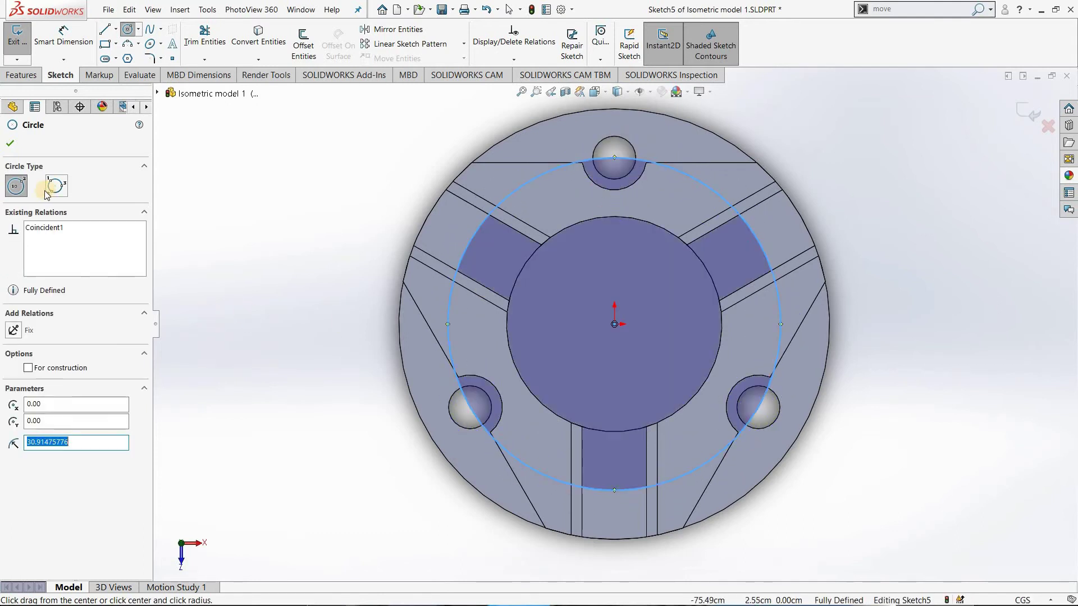
key("Escape")
key("Escape")
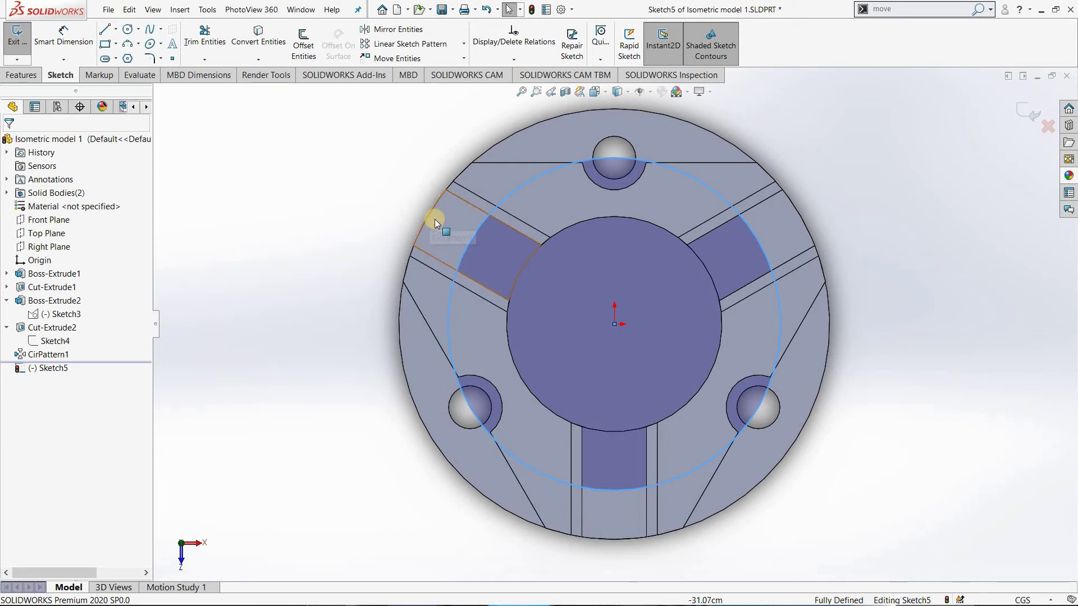
Draw a centreline from the origin angled toward the upper left.
left_click(444, 251)
left_click(301, 227)
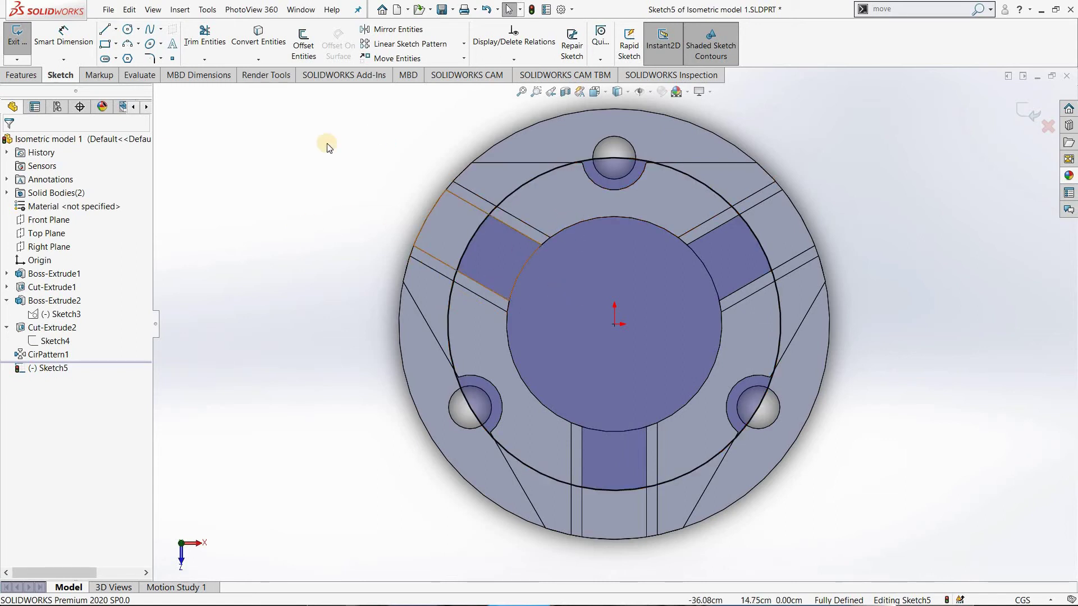
left_click(116, 29)
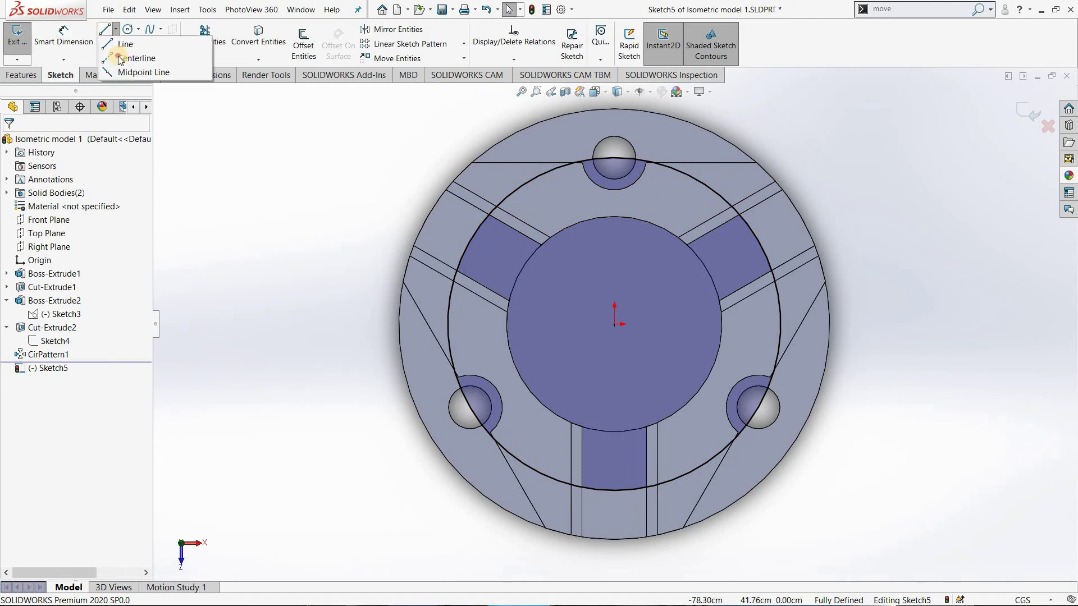
left_click(120, 58)
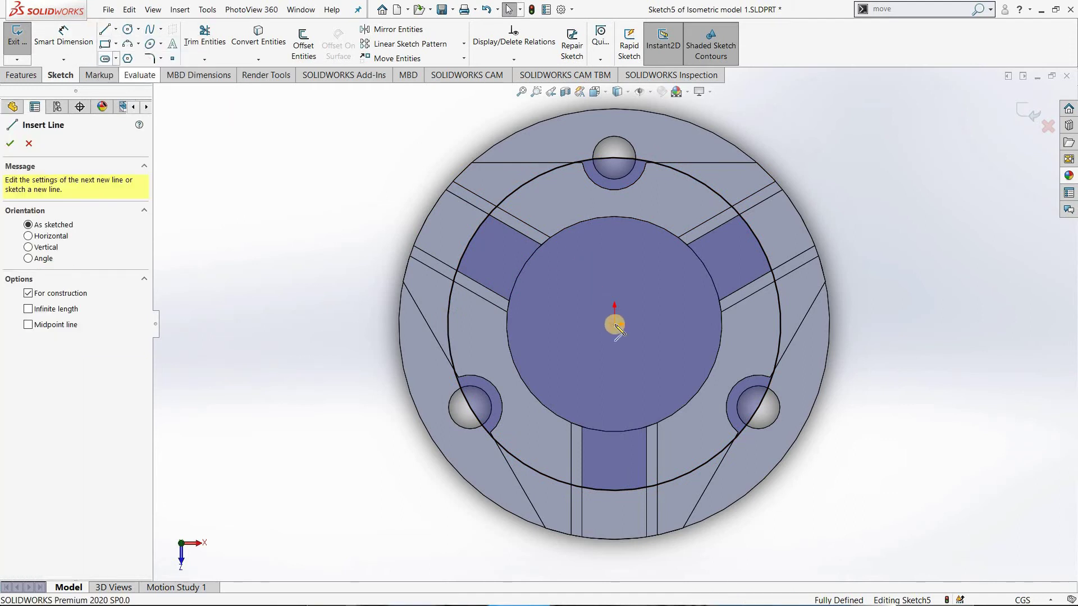
left_click(375, 182)
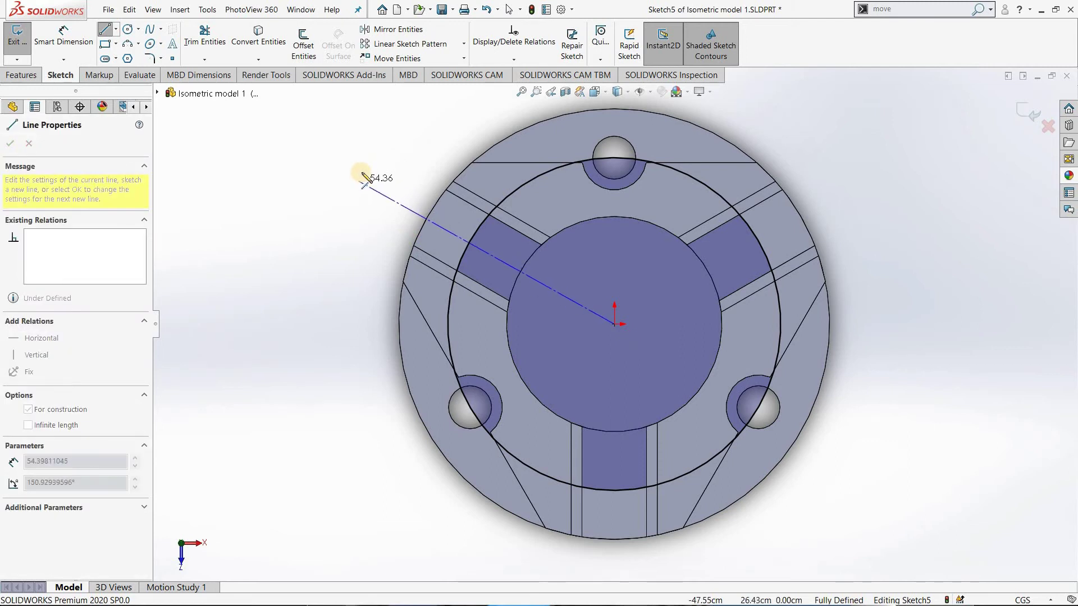
left_click(361, 172)
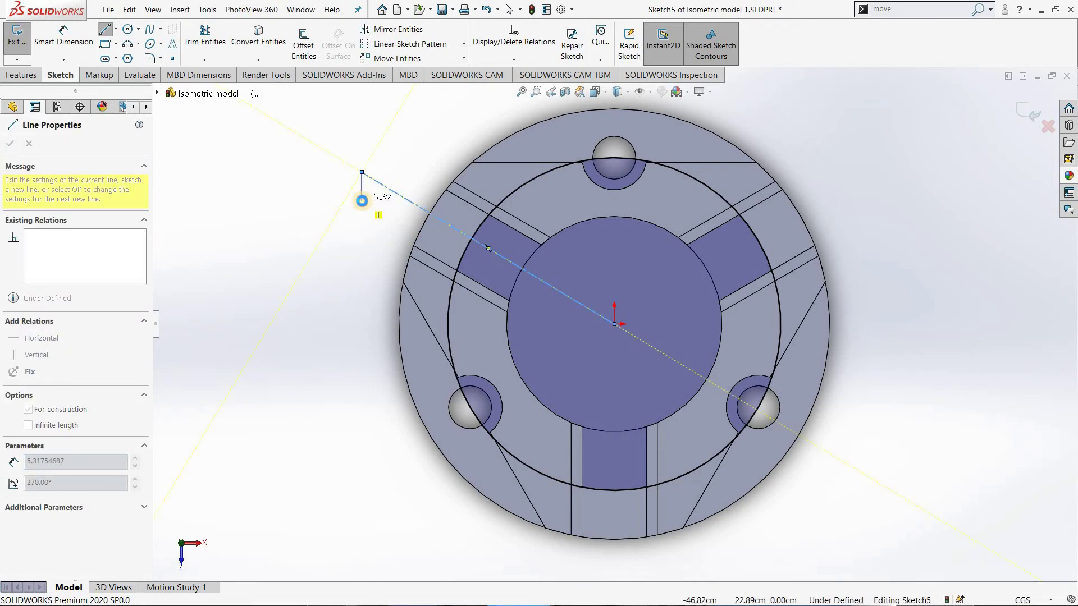
key("Escape")
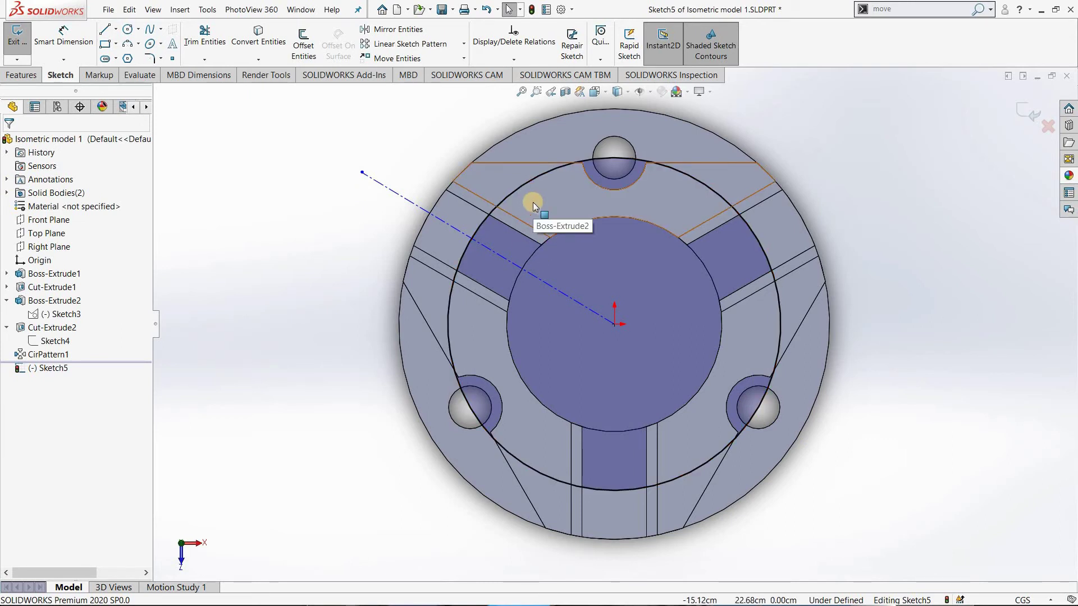
Draw a vertical centreline, 30.91 long, from the origin to the top hole centre.
left_click(115, 29)
left_click(135, 56)
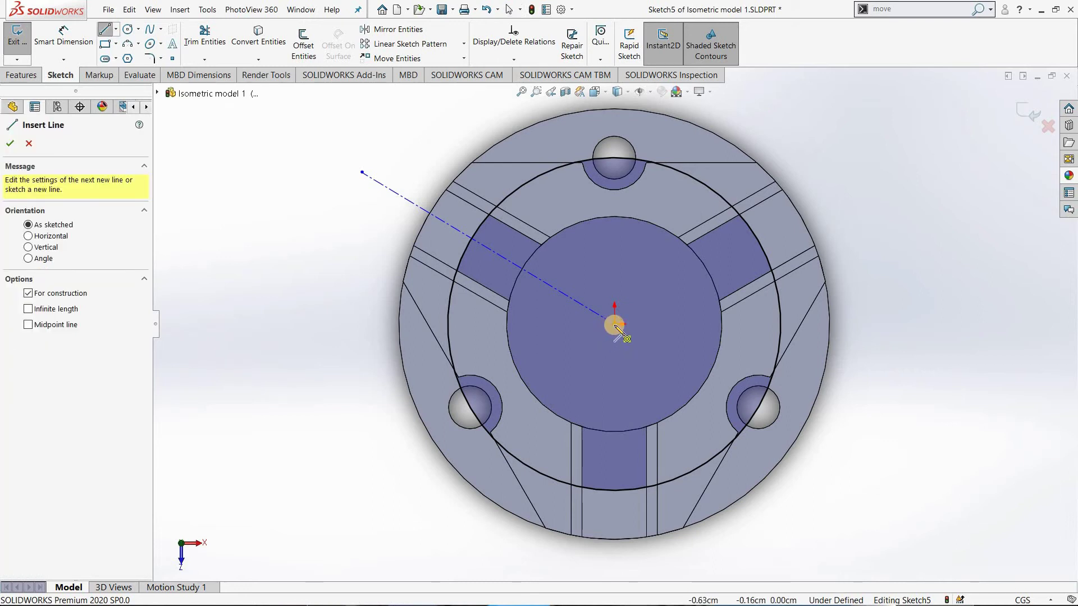
left_click(615, 325)
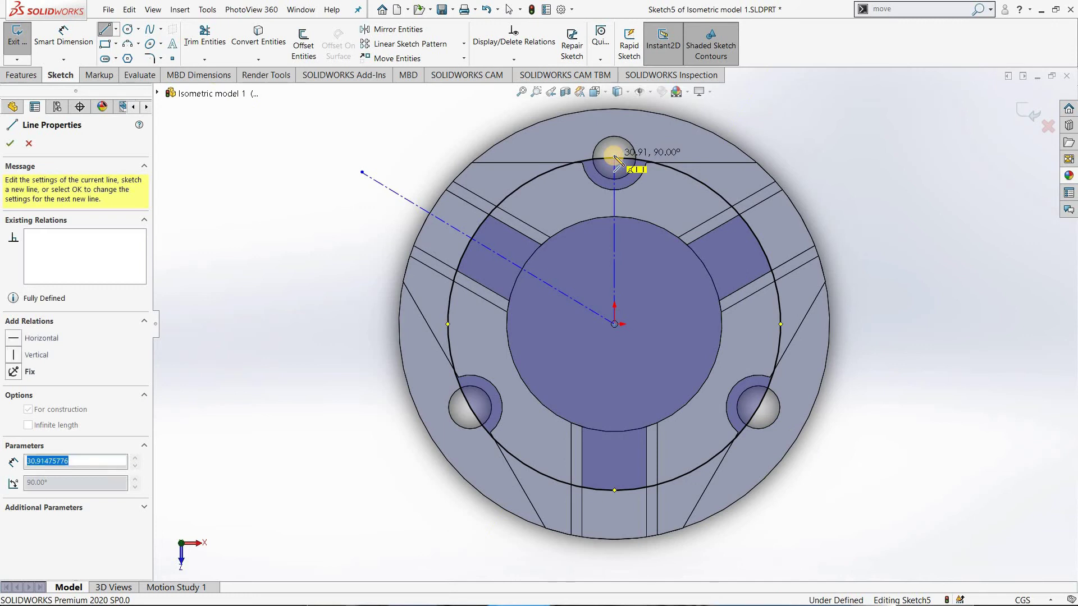
left_click(615, 158)
key("Escape")
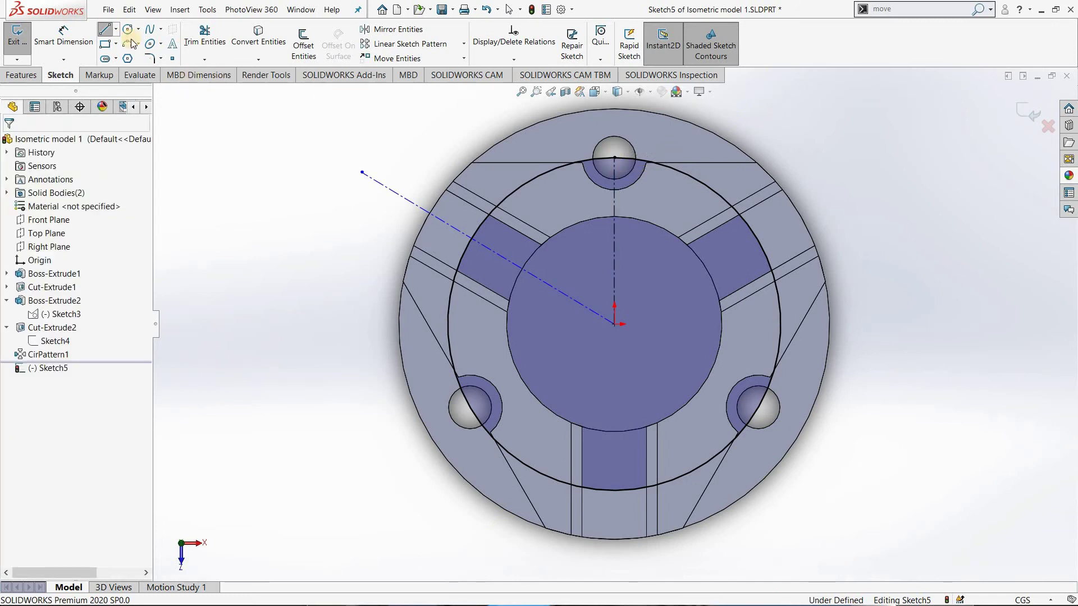
left_click(64, 35)
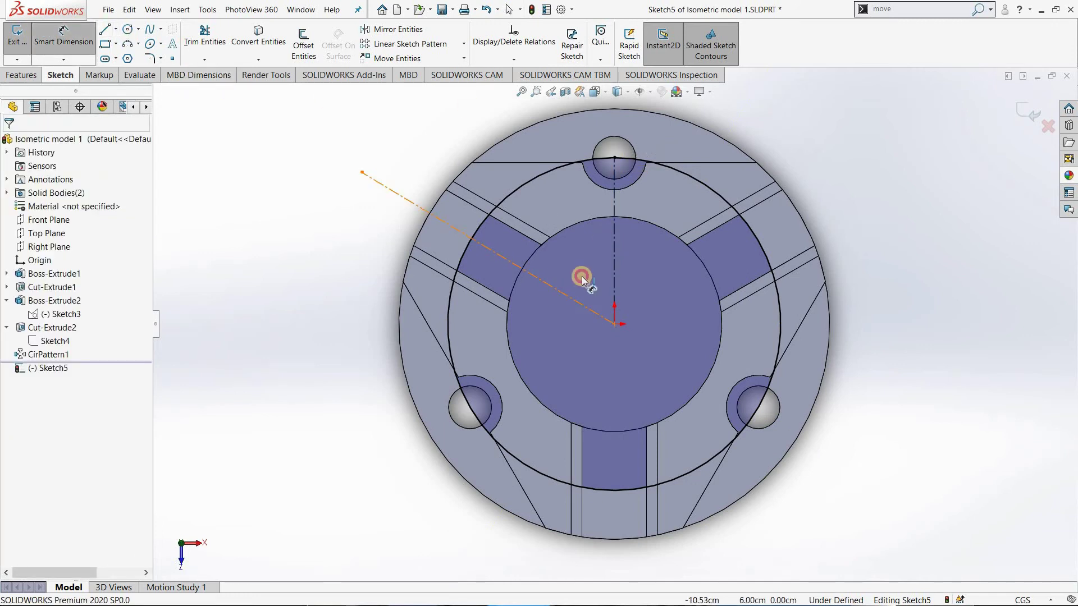
Dimension the angle between the two centrelines as 60 degrees.
left_click(616, 276)
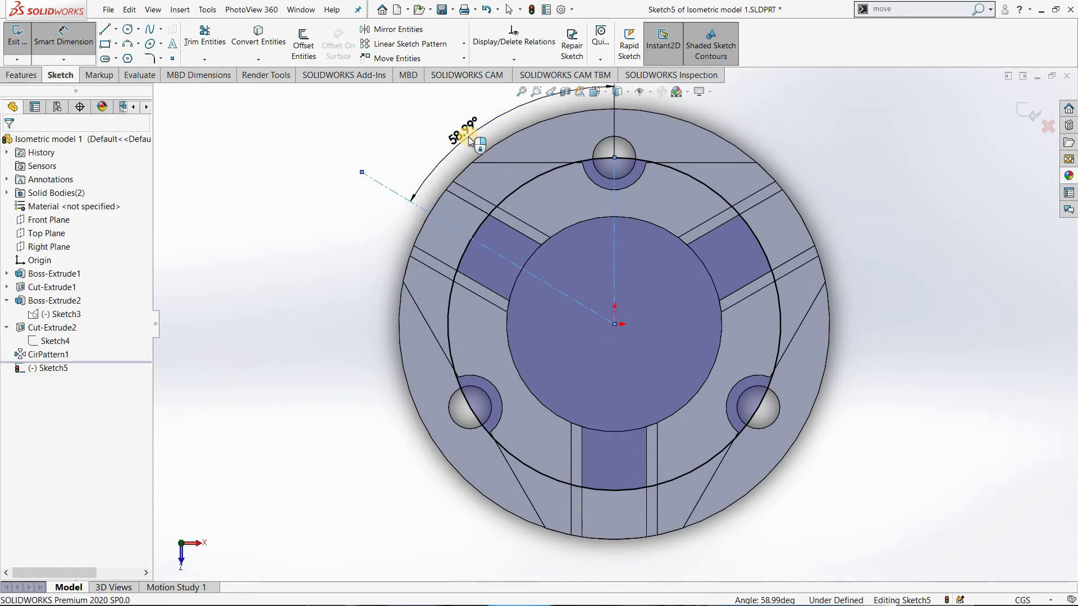
left_click(471, 140)
type("60")
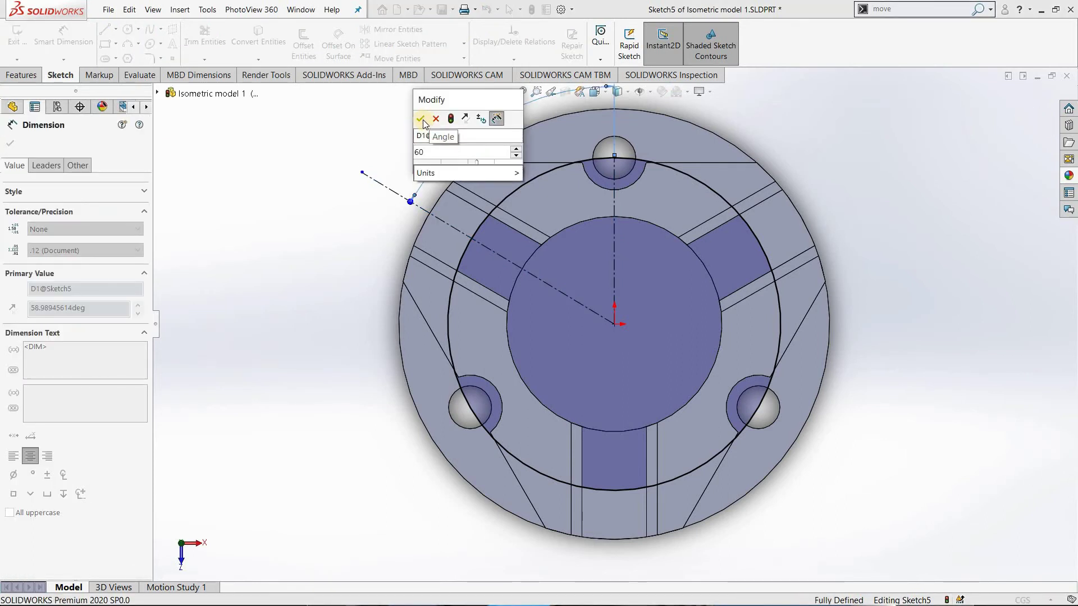
key("Escape")
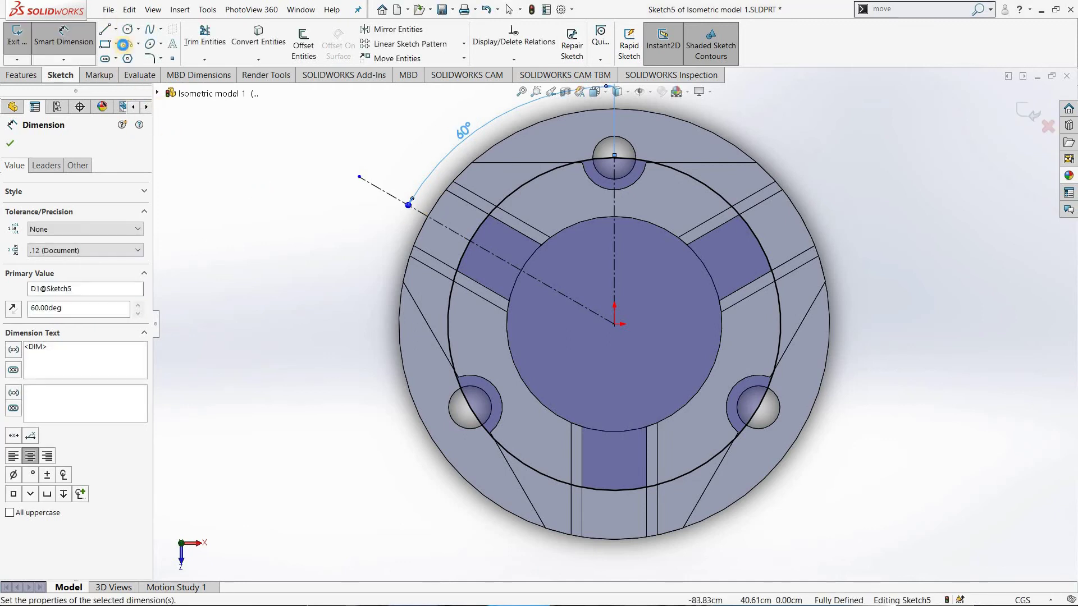
left_click(127, 32)
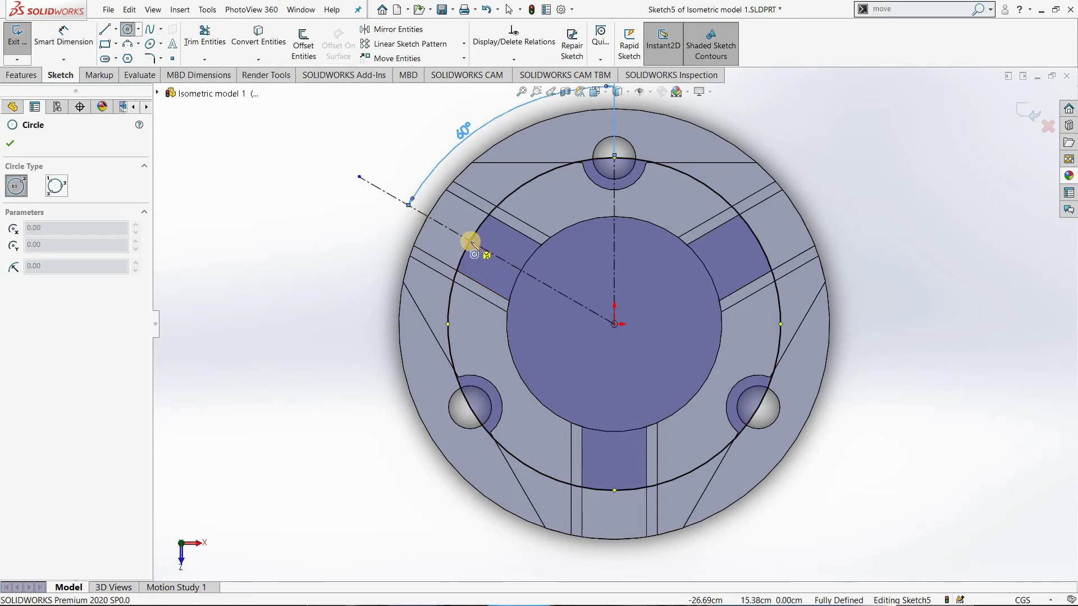
Draw a small circle on the angled centreline and dimension its diameter to 6.00 cm.
left_click_drag(477, 250, 480, 261)
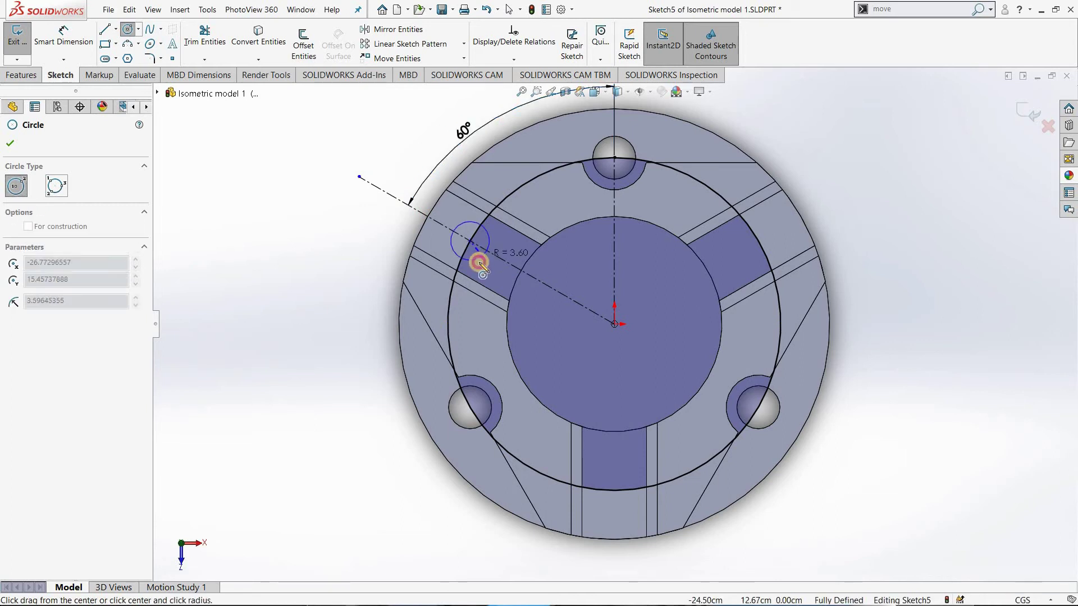
left_click(52, 45)
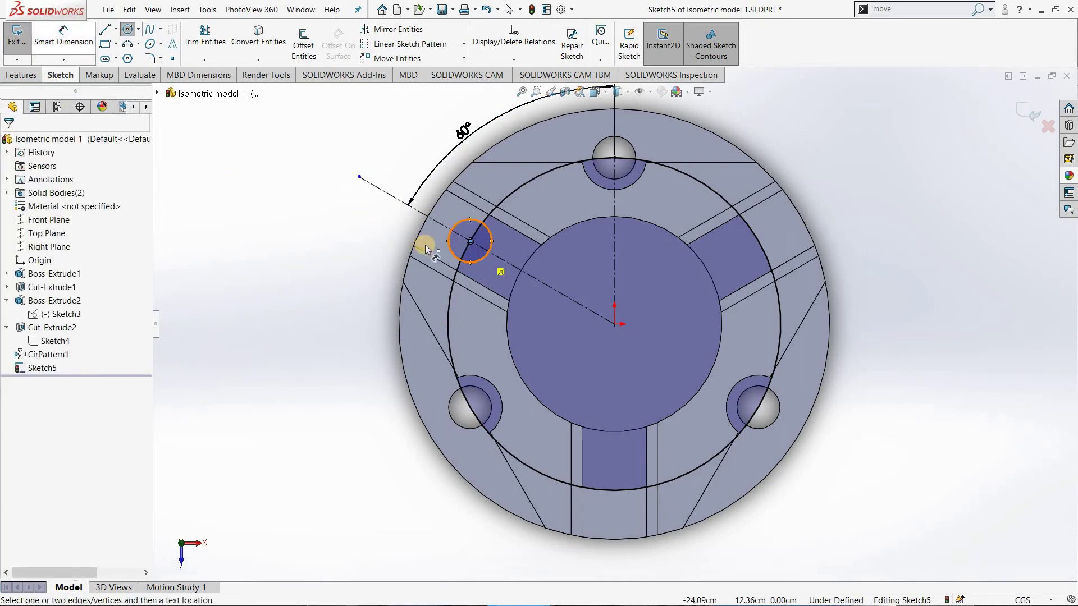
left_click(450, 250)
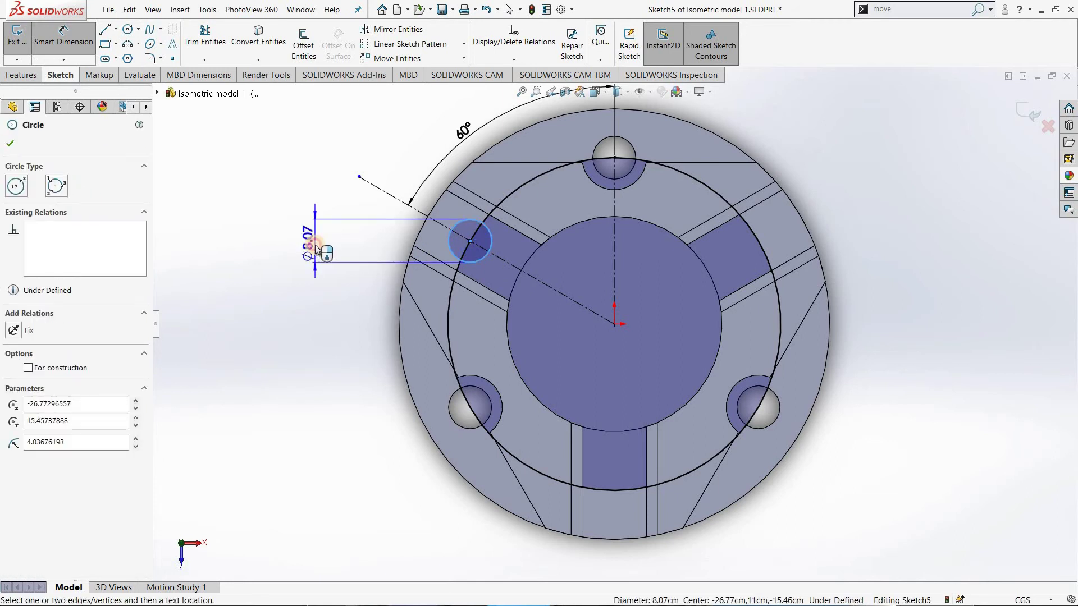
left_click(315, 245)
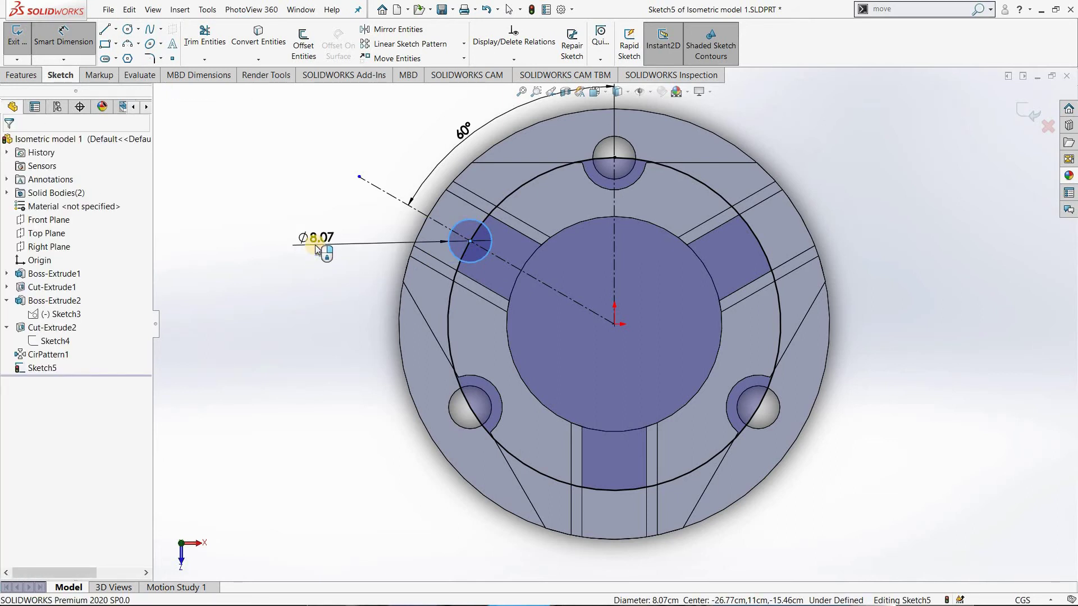
double_click(315, 245)
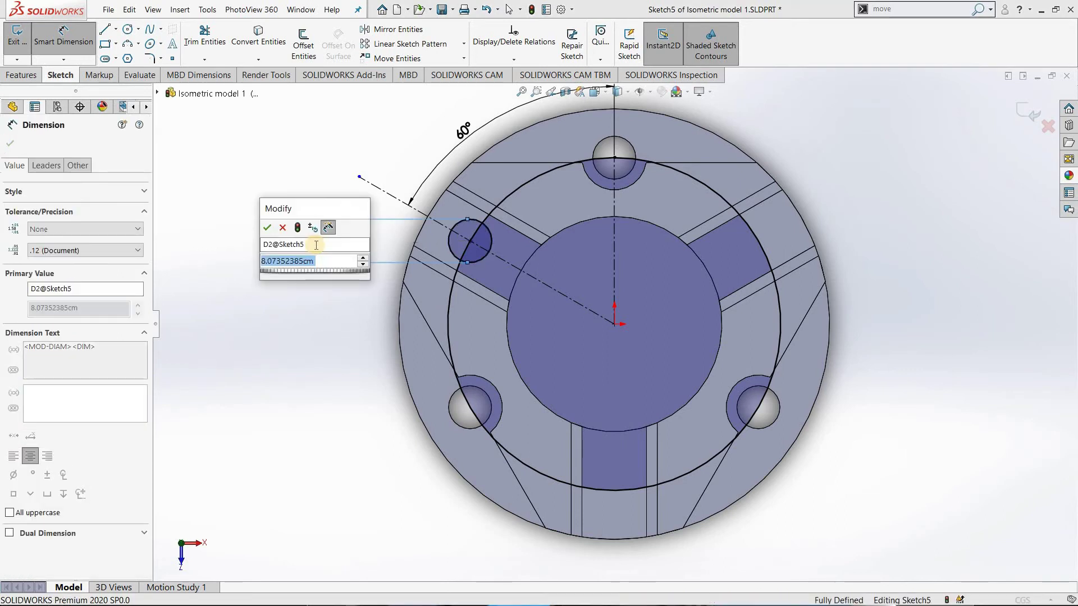
type("6")
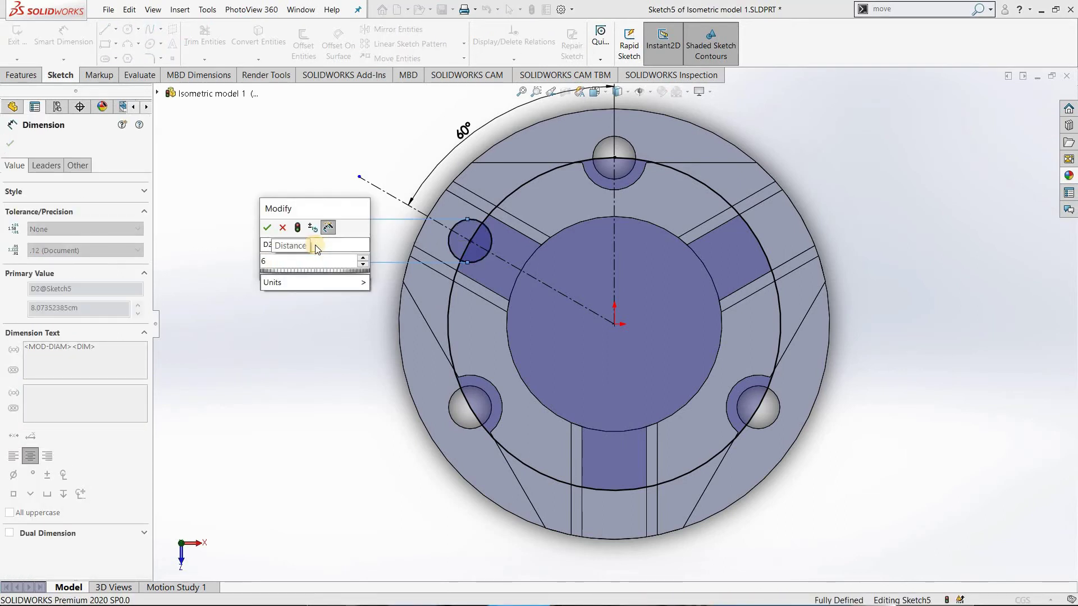
key("Escape")
key("Escape")
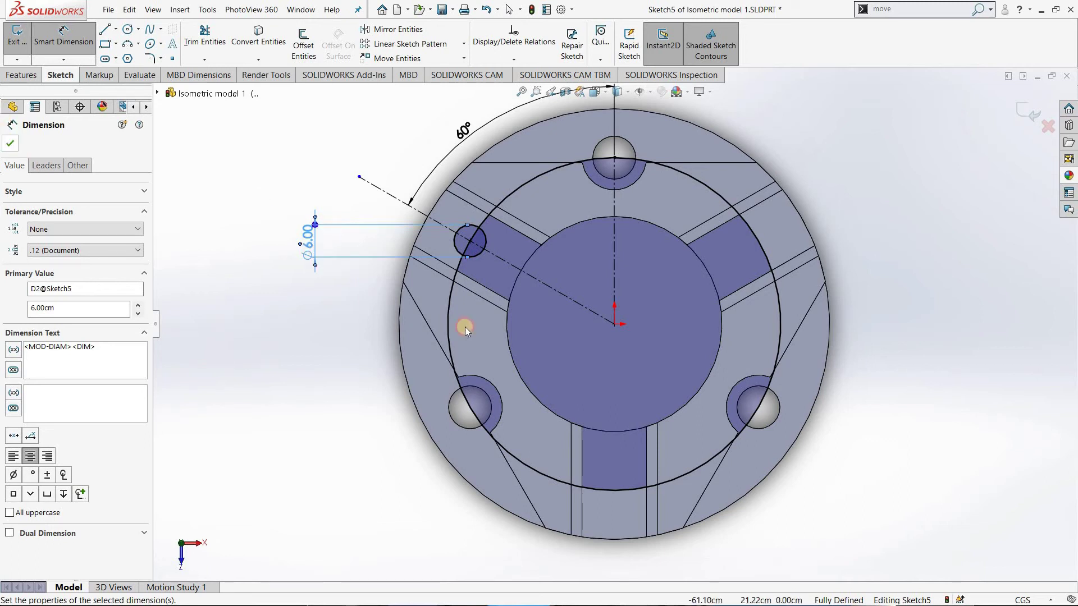
key("Escape")
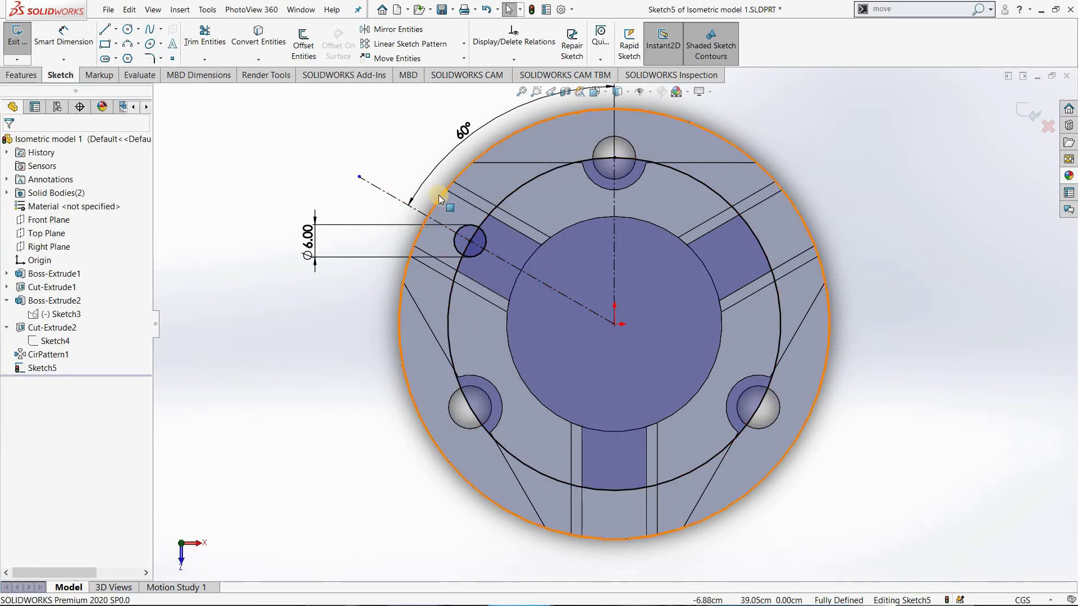
Convert the large origin-centred sketch circle to construction geometry.
left_click(524, 185)
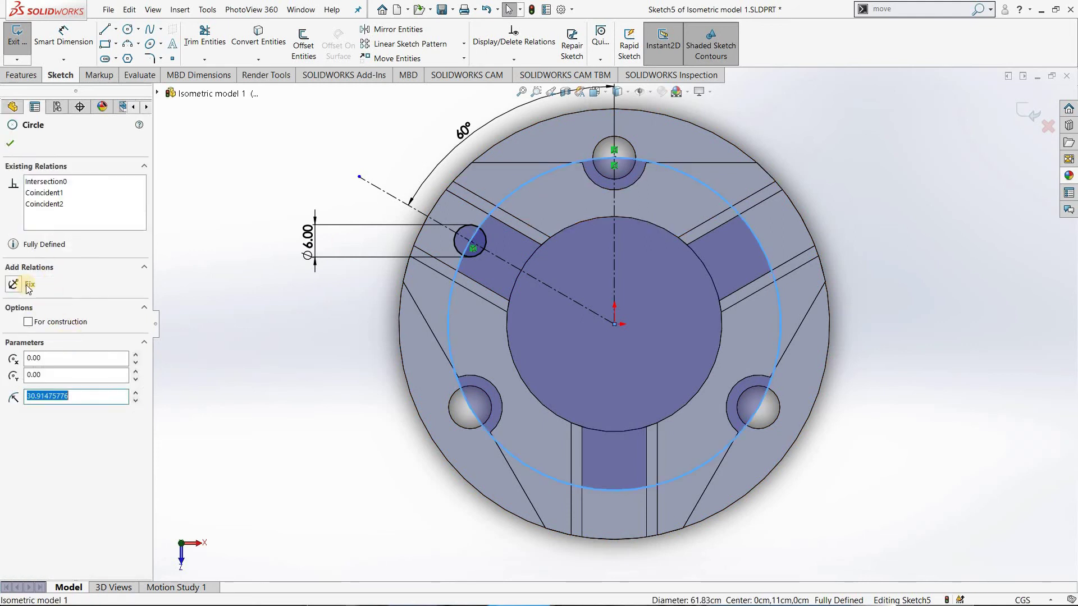
left_click(28, 322)
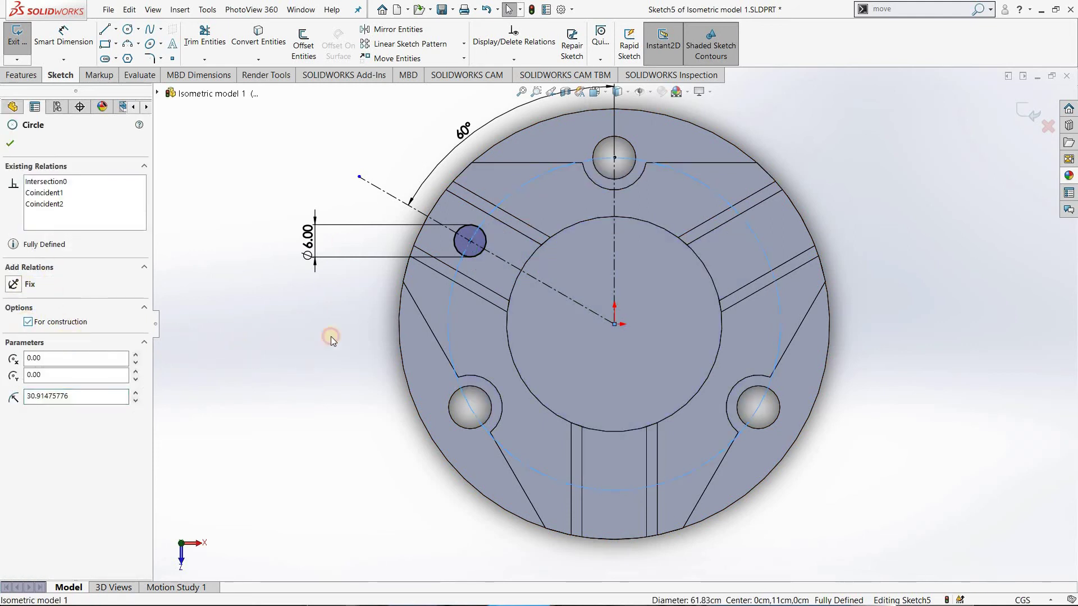
left_click(509, 224)
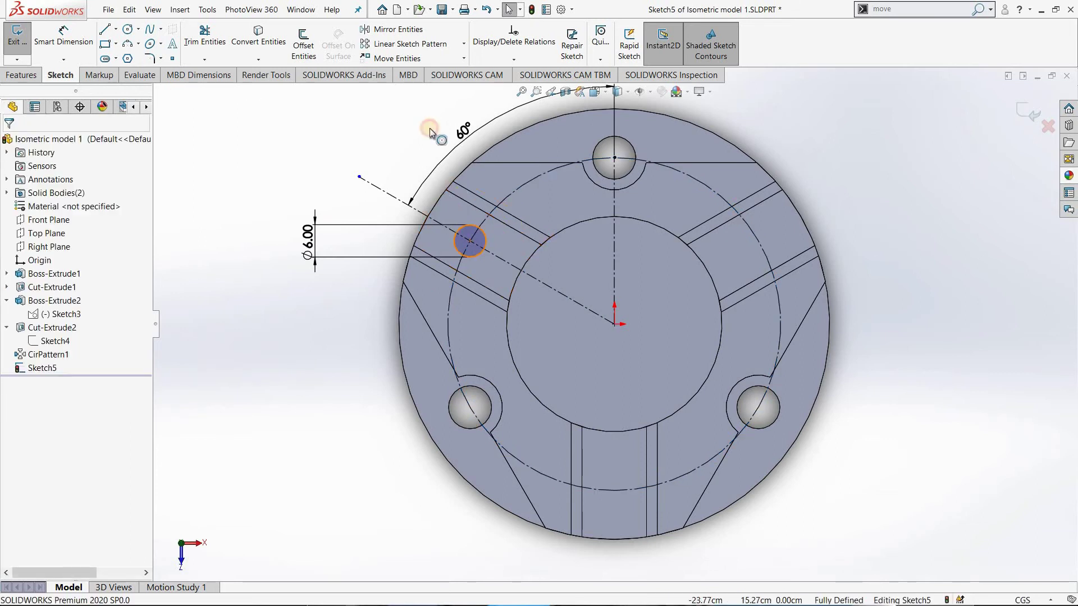
Circular-pattern the ⌀6.00 circle into 3 equally spaced instances around the origin.
left_click(464, 44)
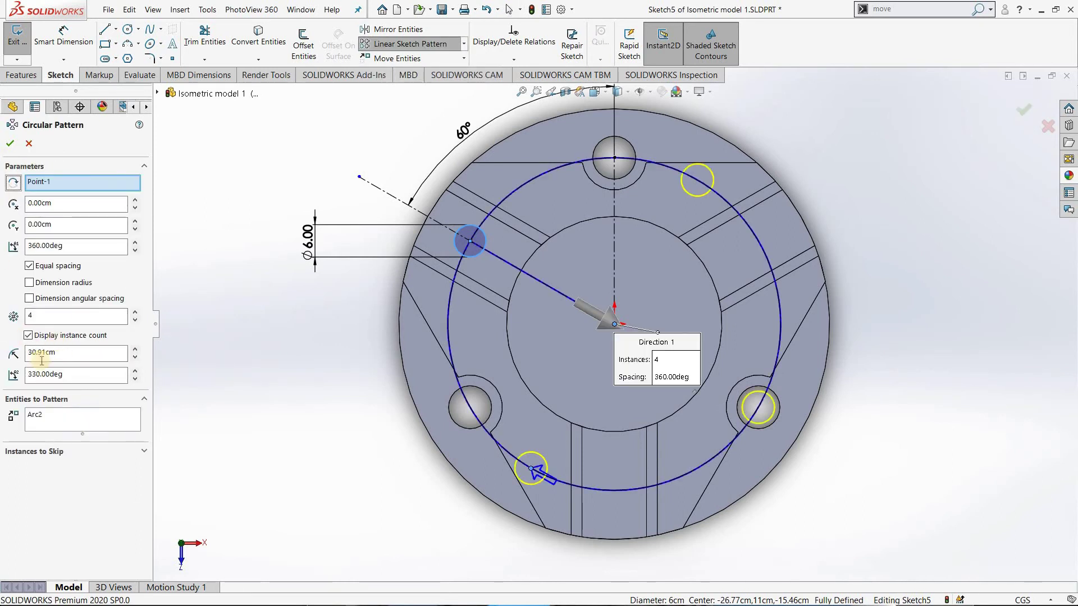
left_click(134, 322)
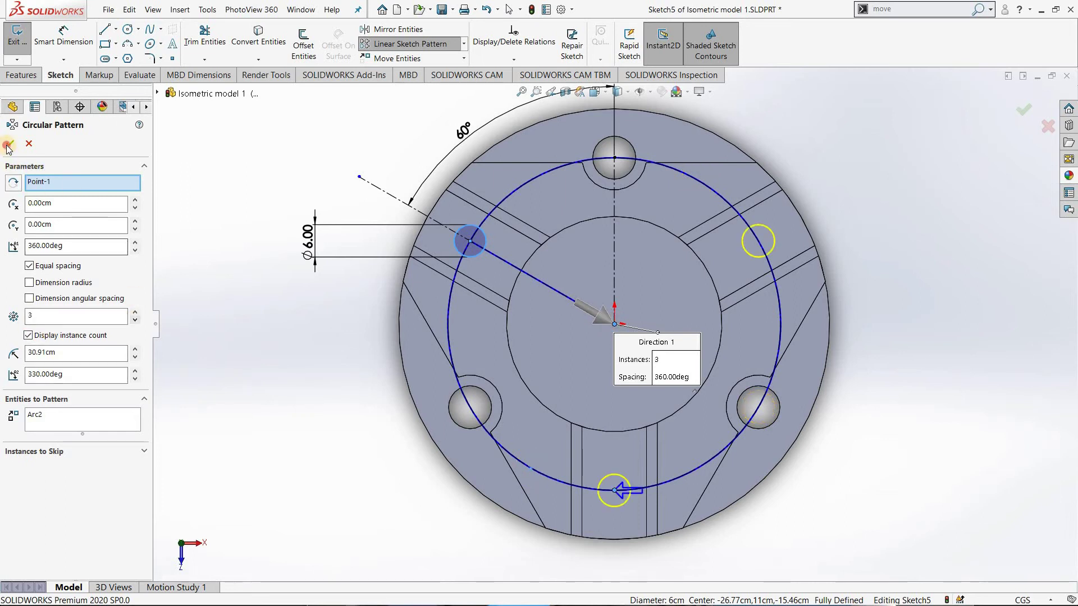
right_click(670, 276)
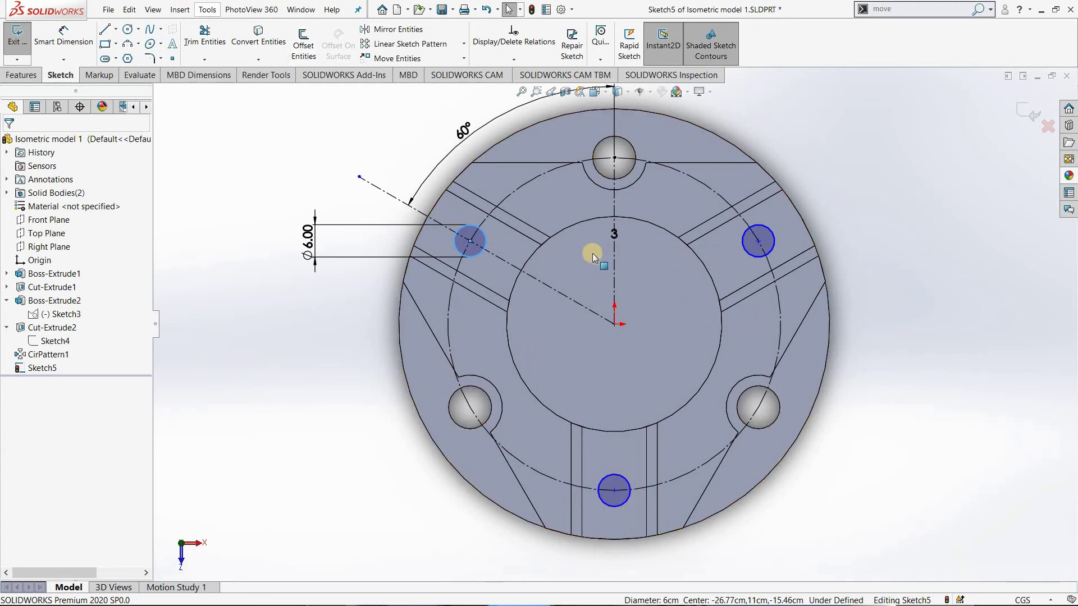
Draw an origin-centred construction circle of radius about 12.49.
left_click(128, 29)
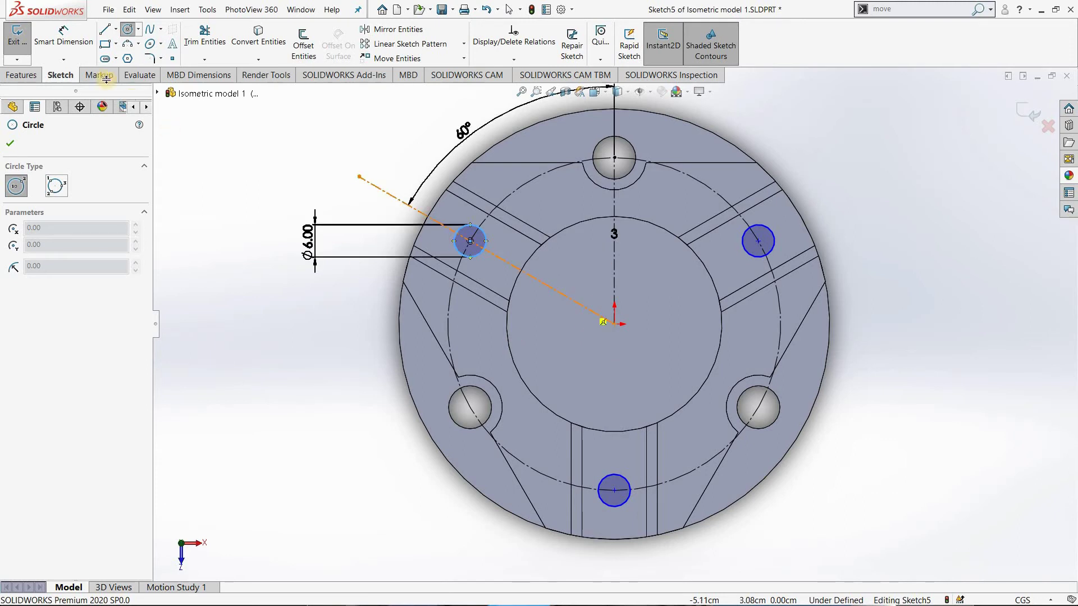
left_click(616, 321)
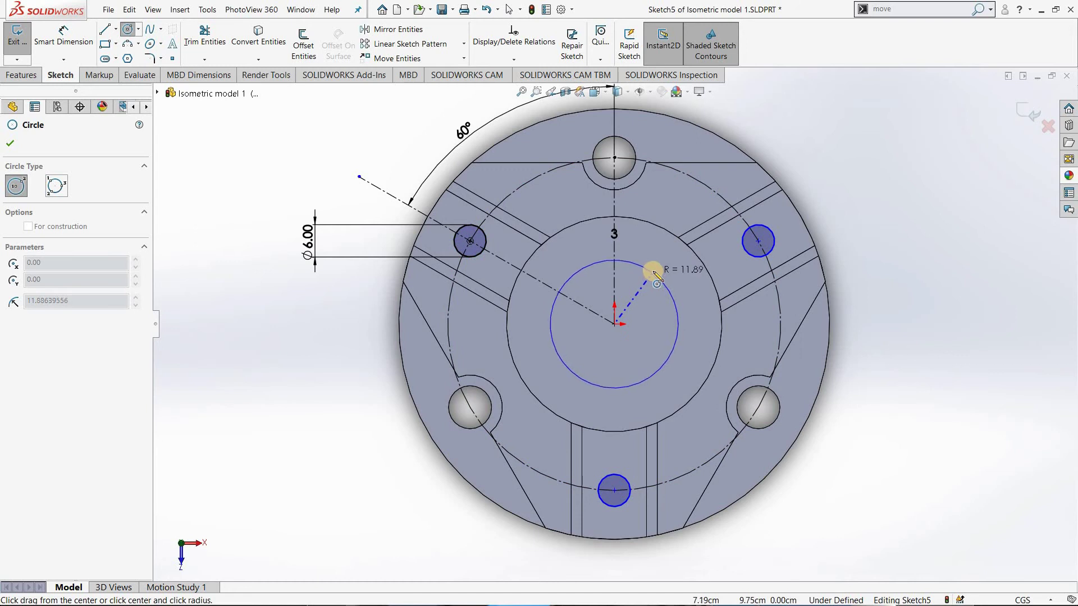
left_click(641, 287)
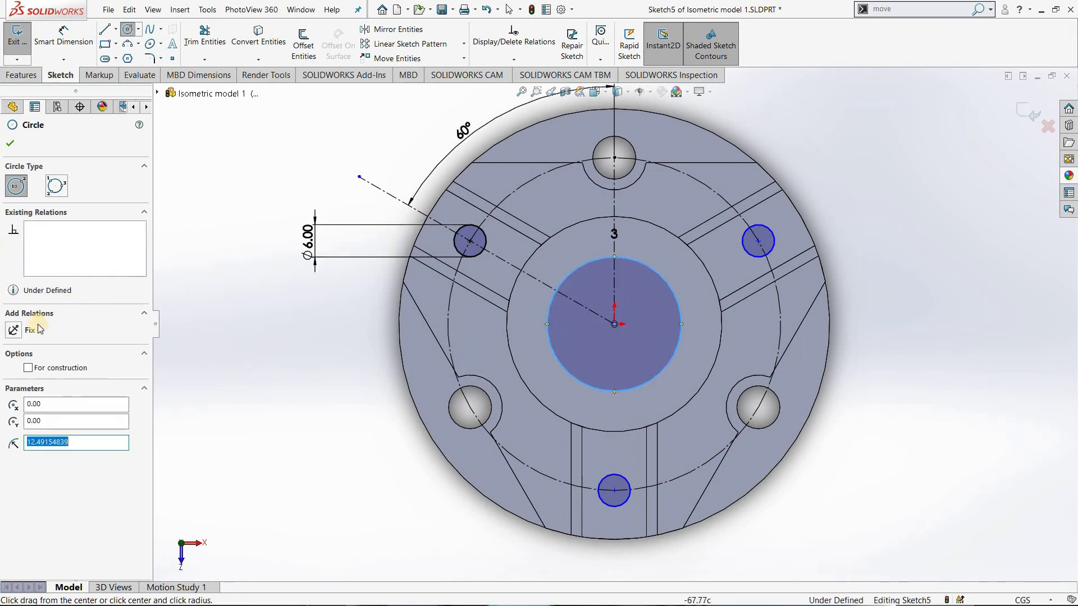
left_click(27, 369)
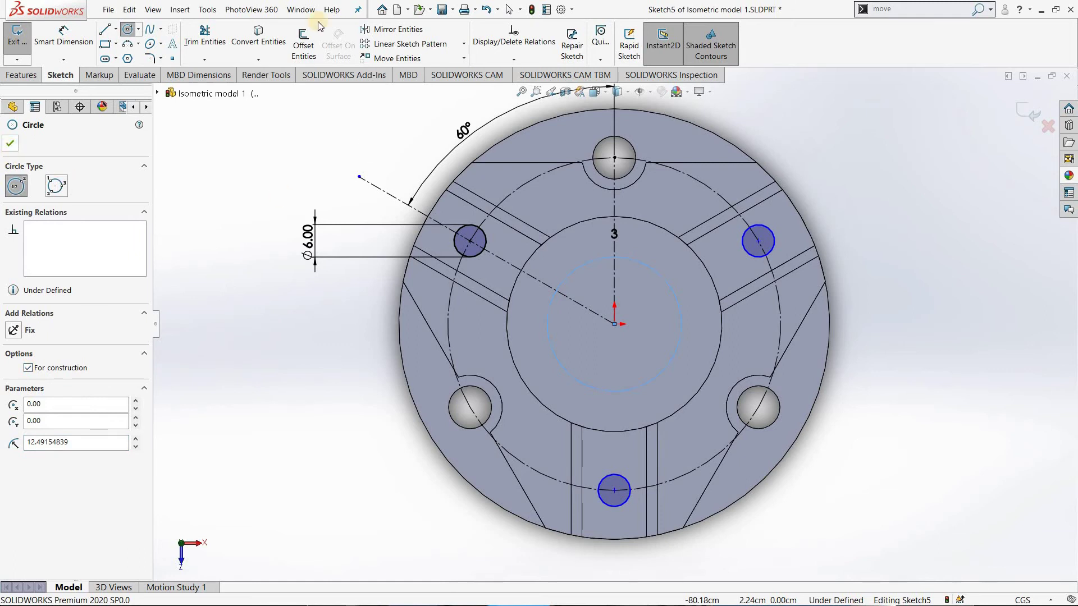
key("Escape")
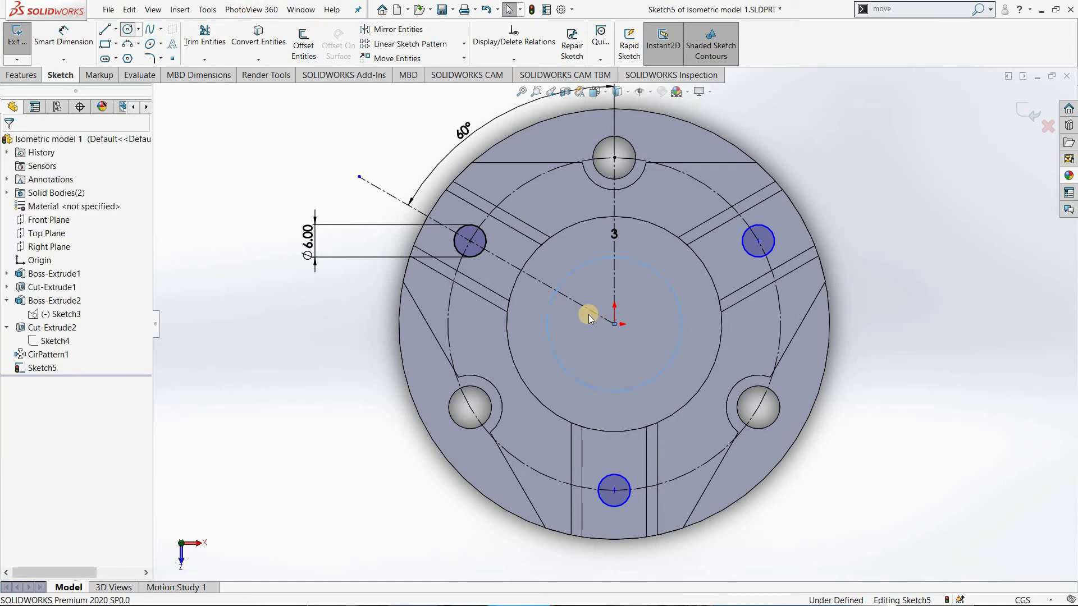
key("Return")
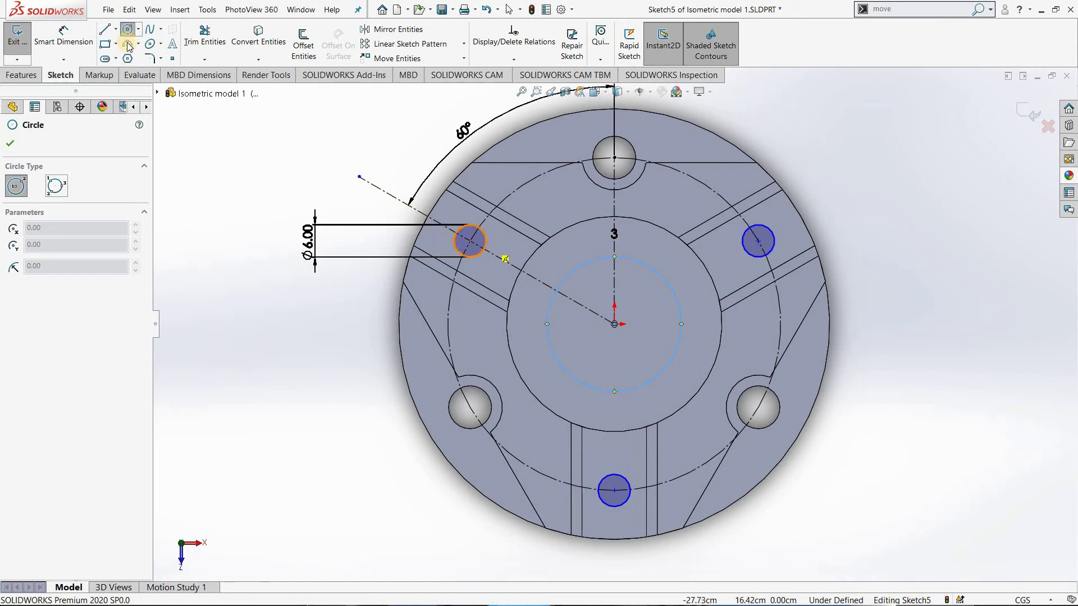
Add an R≈3.01 circle where the 60° centreline meets the inner construction circle, leaving it undimensioned.
left_click(556, 290)
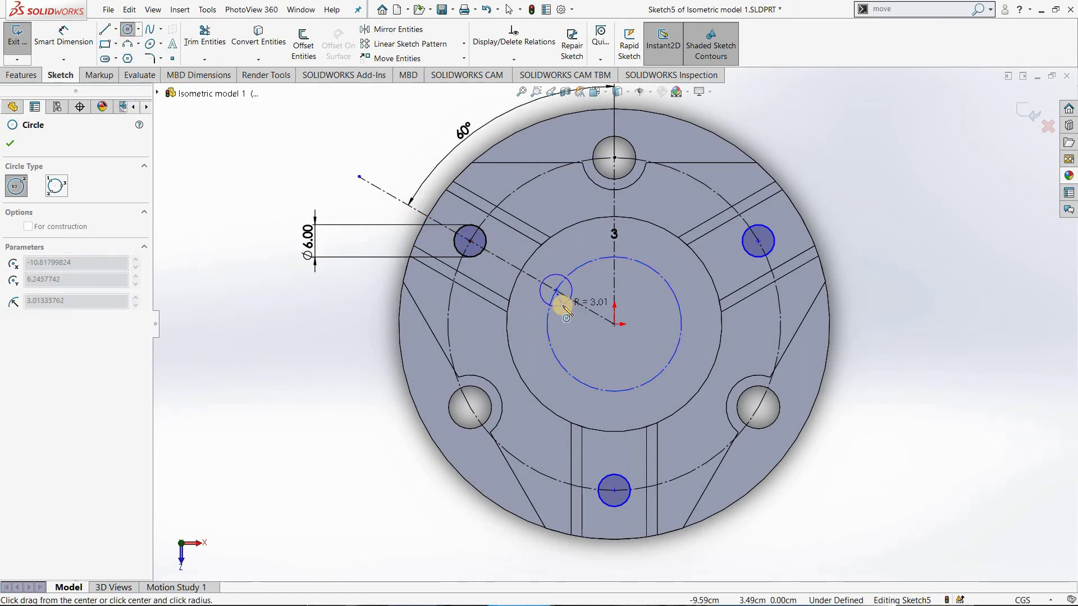
left_click(563, 303)
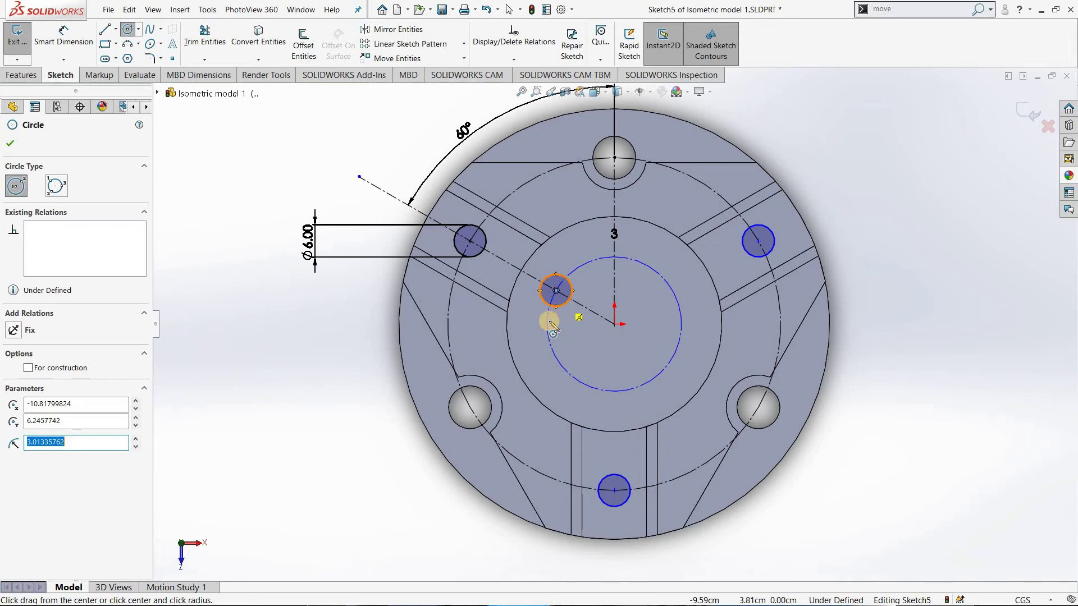
left_click(76, 43)
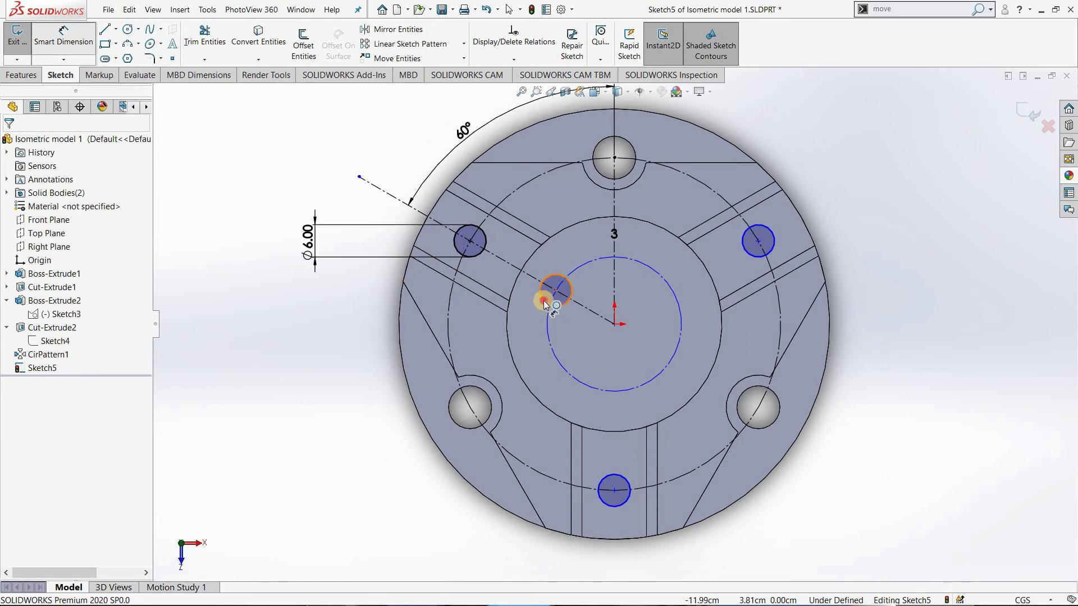
left_click(302, 329)
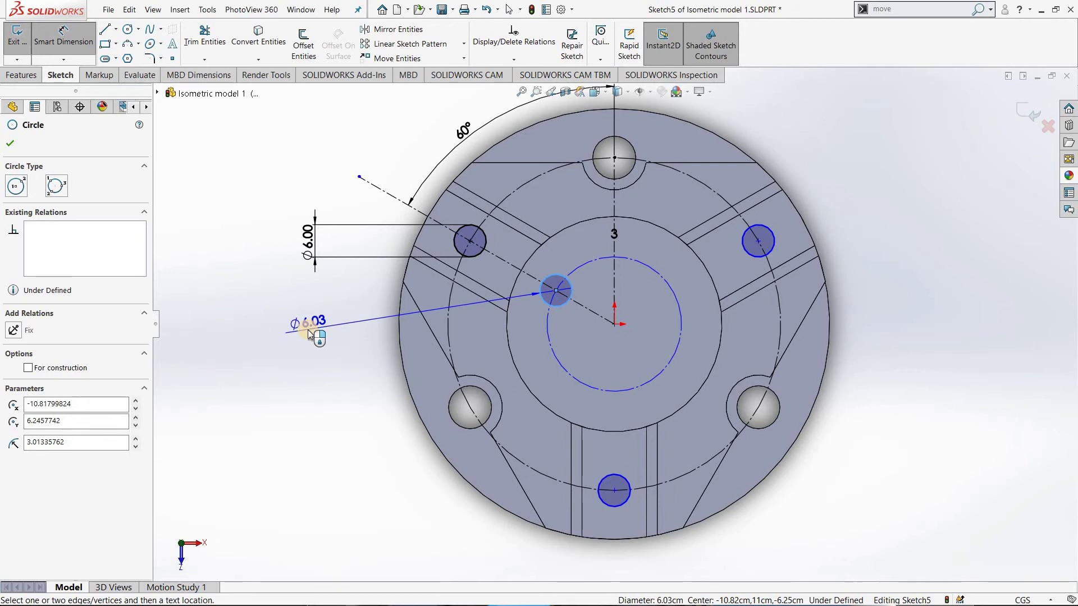
key("Escape")
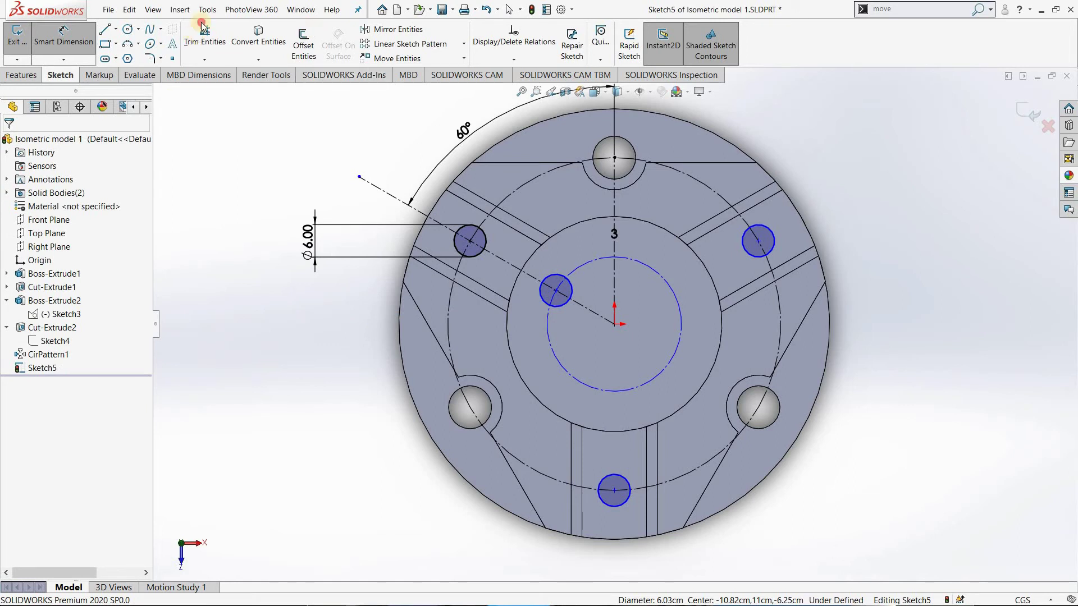
left_click(597, 357)
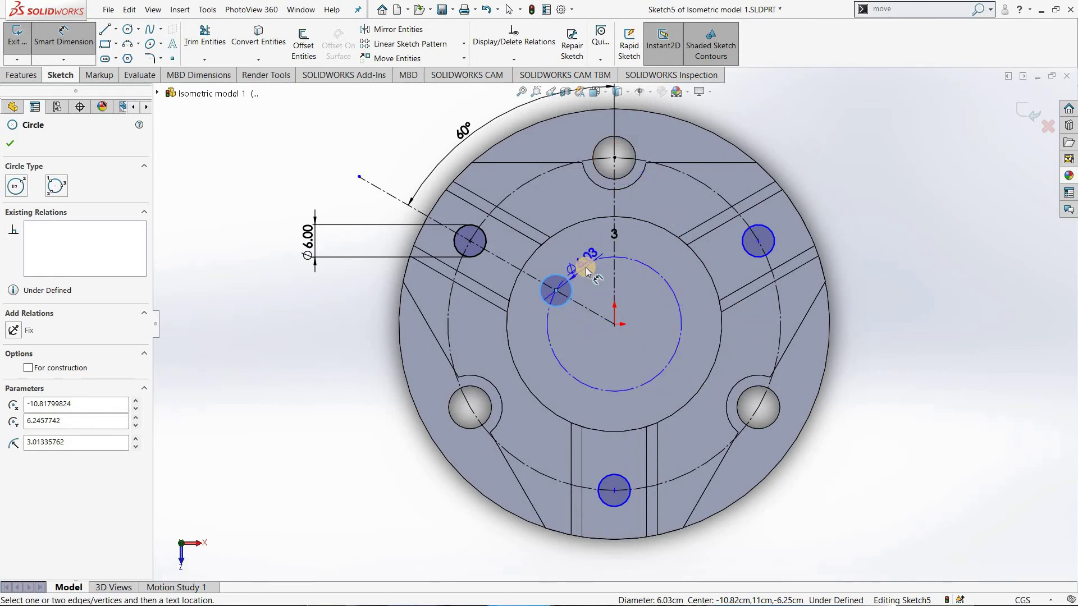
key("Escape")
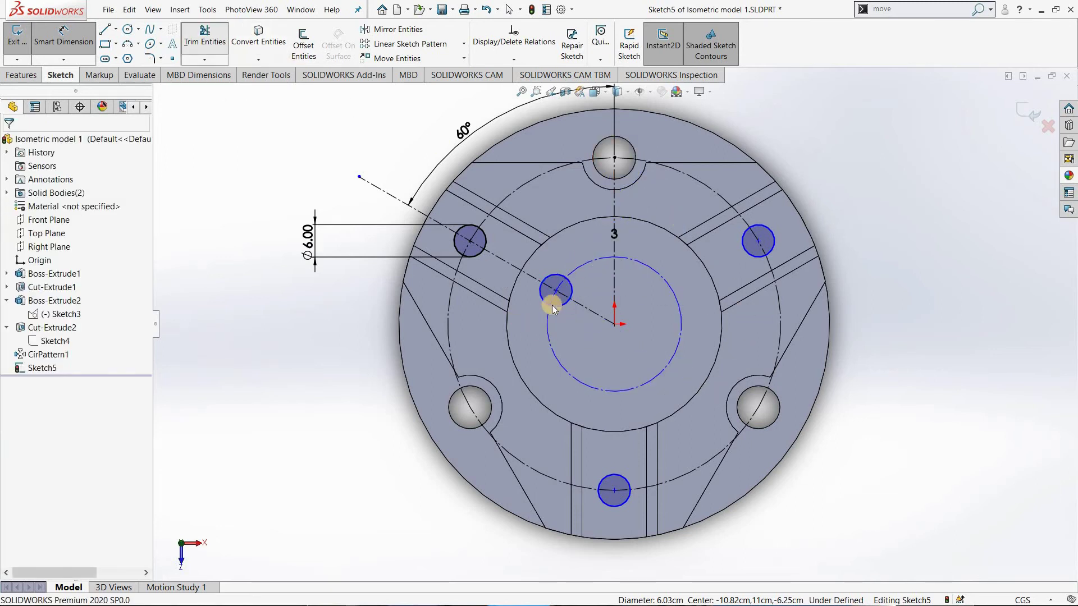
Trim away the small circle at the centreline intersection.
key("t")
left_click(546, 302)
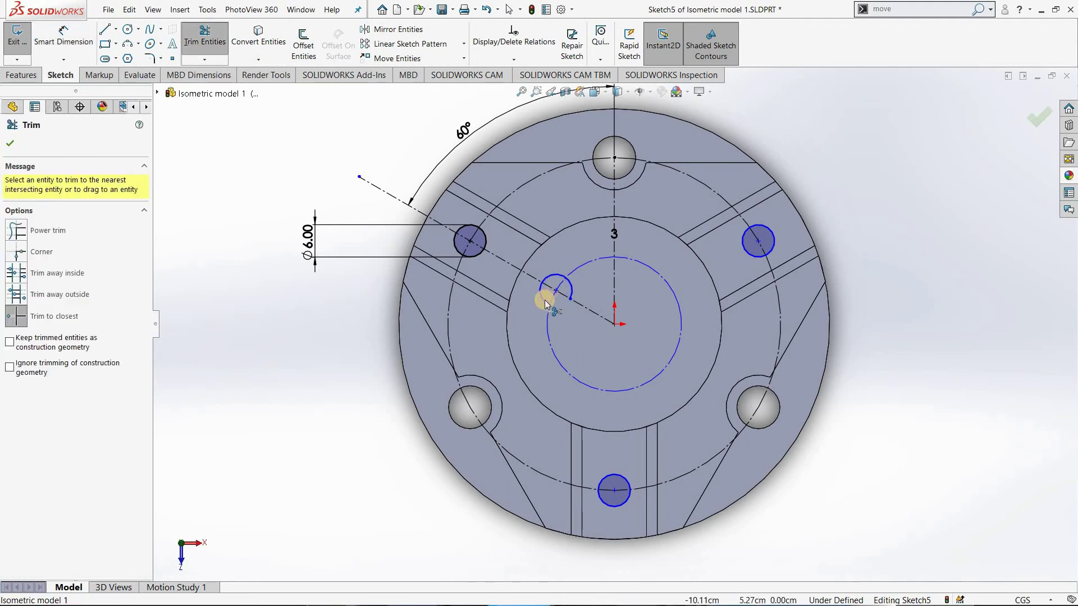
left_click(549, 278)
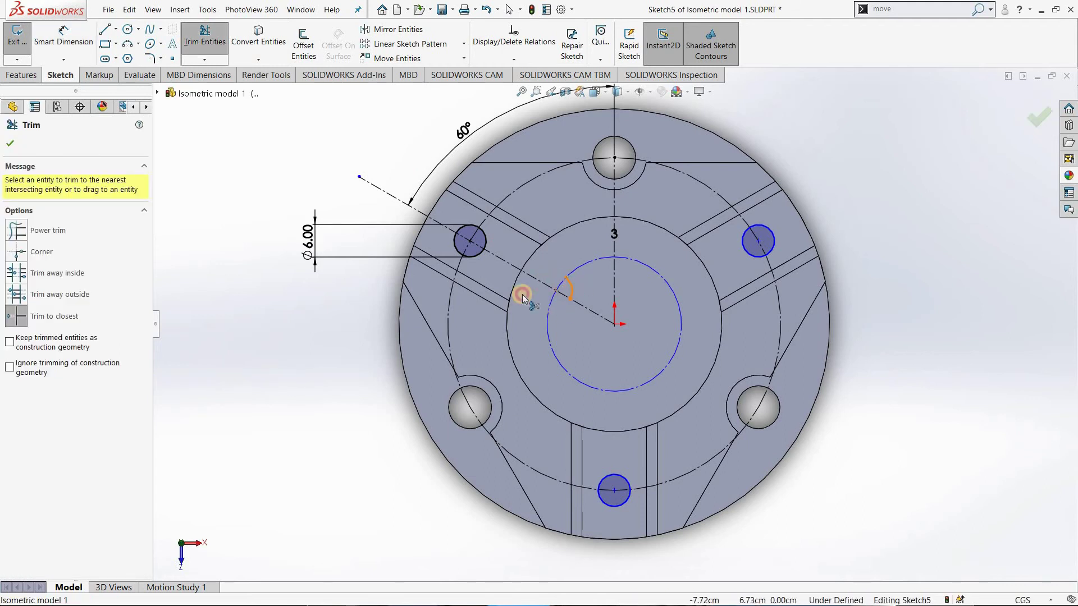
key("Escape")
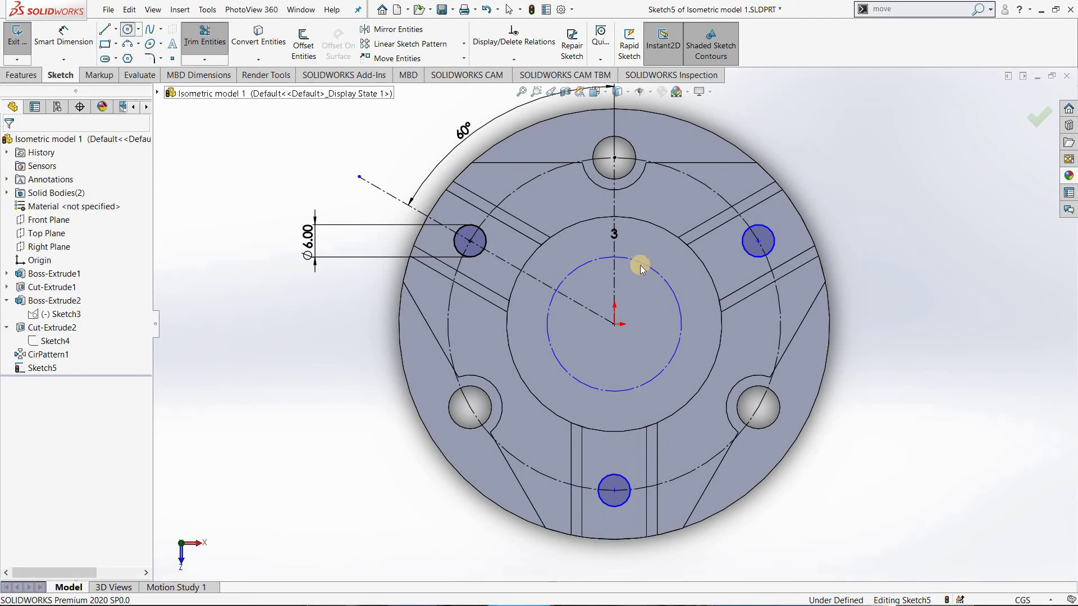
Draw a small circle on the construction circle's top point and dimension it ⌀5.00 cm.
key("c")
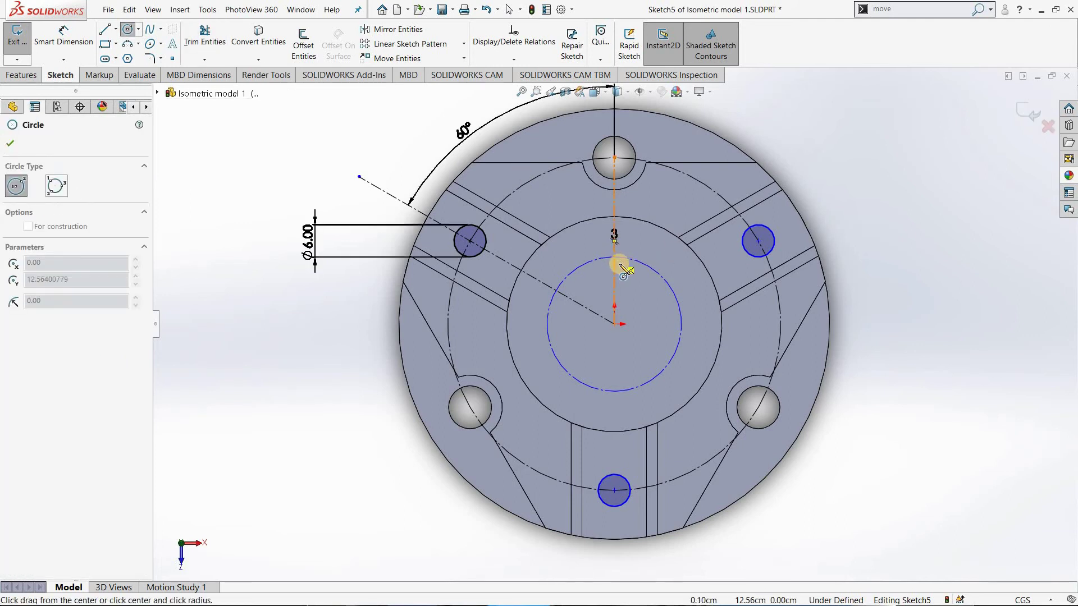
left_click_drag(614, 257, 624, 266)
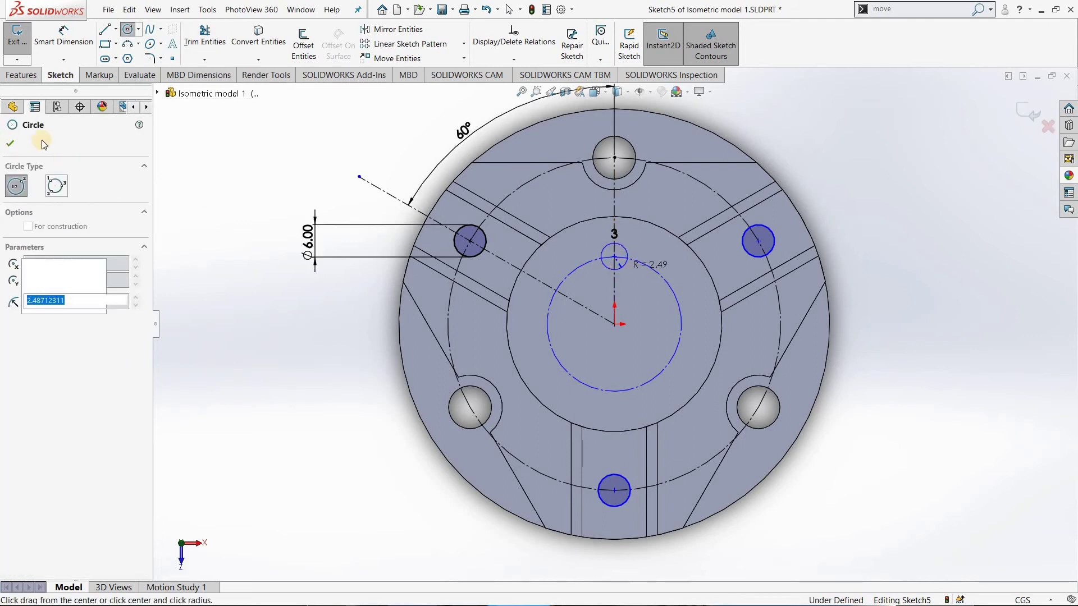
left_click(10, 143)
left_click(63, 34)
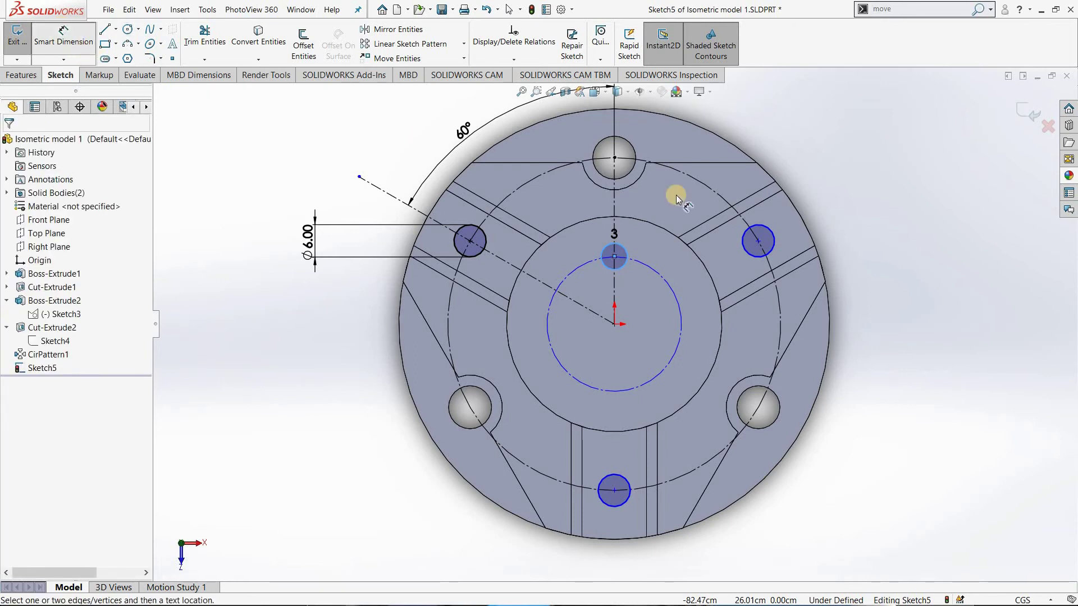
left_click(620, 243)
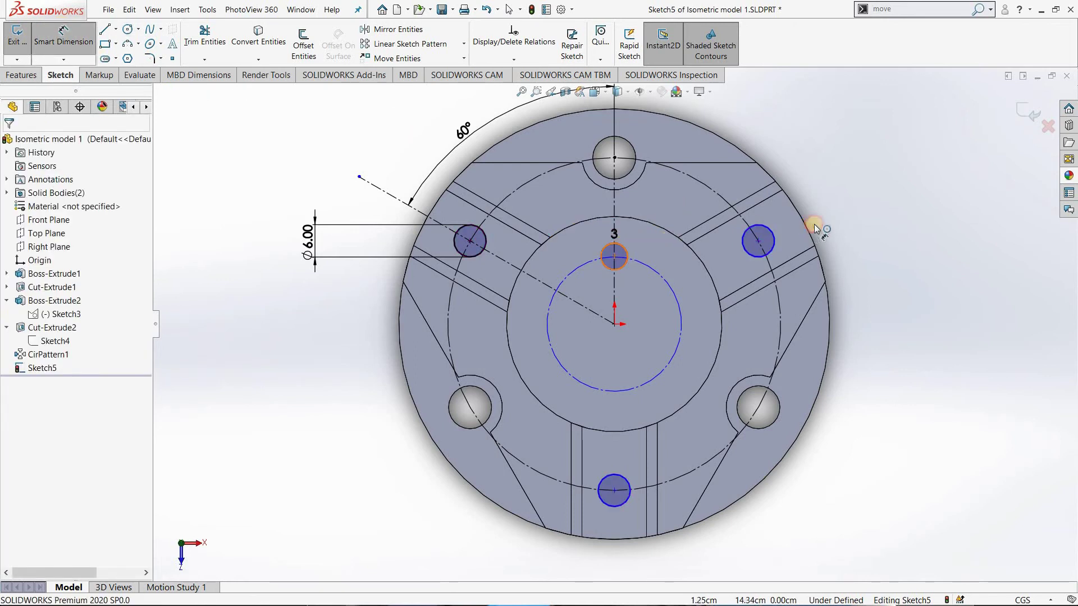
left_click(874, 219)
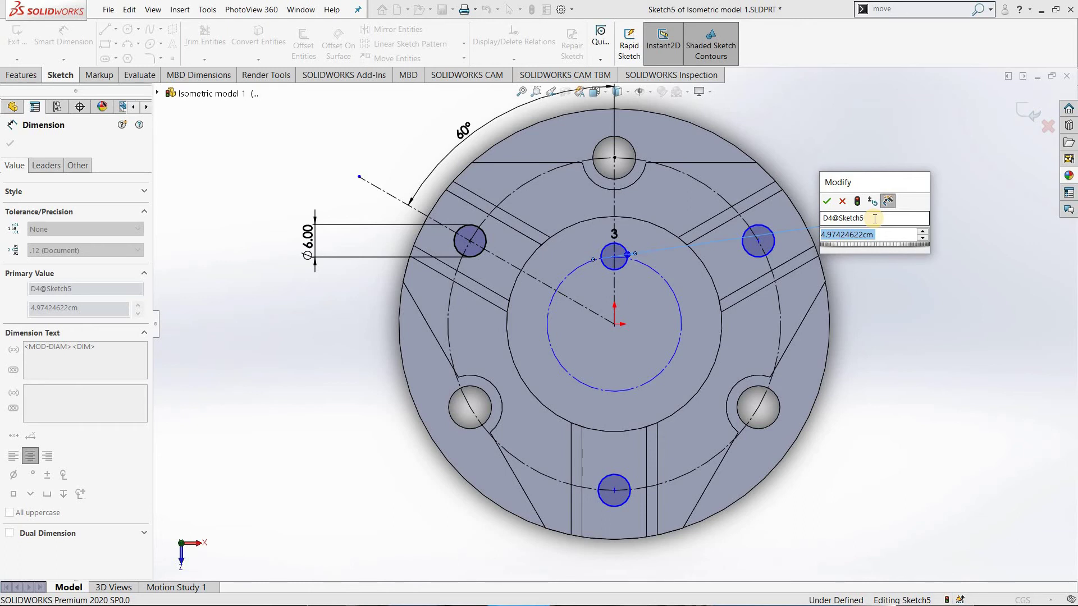
type("5")
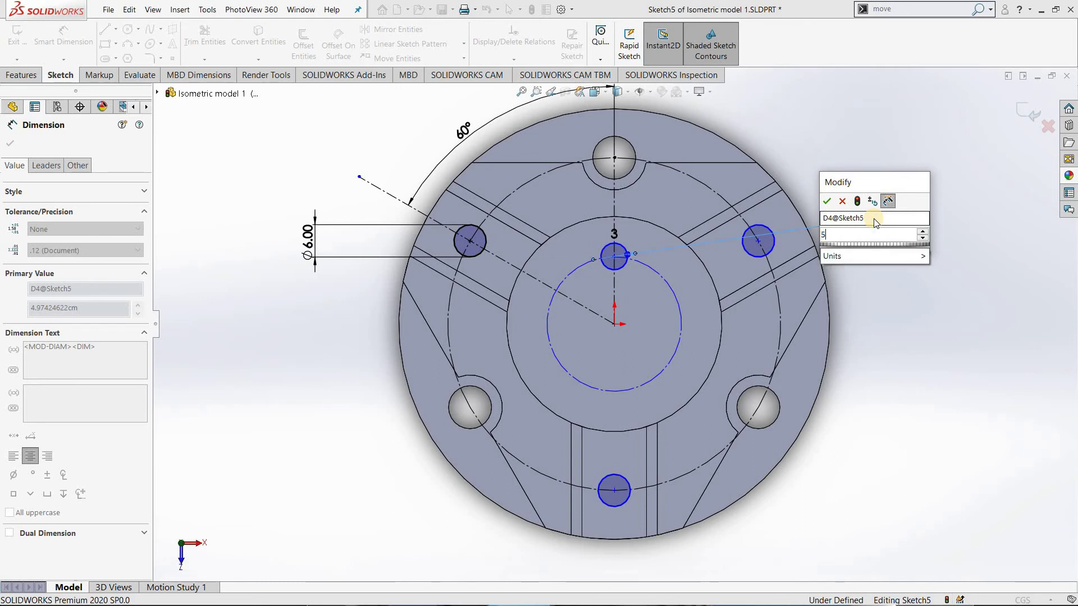
key("Escape")
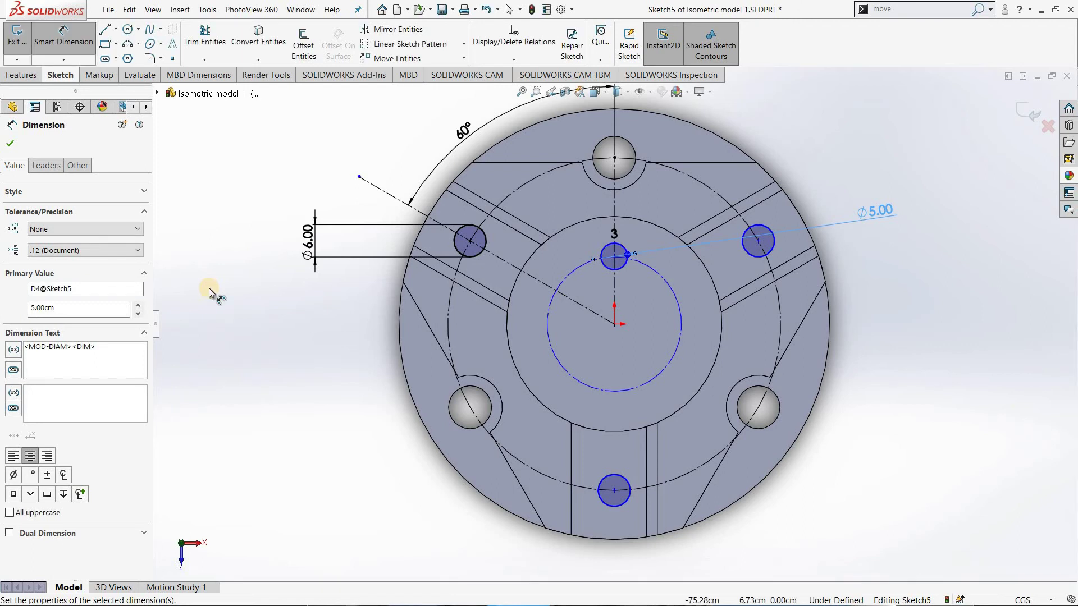
left_click(14, 144)
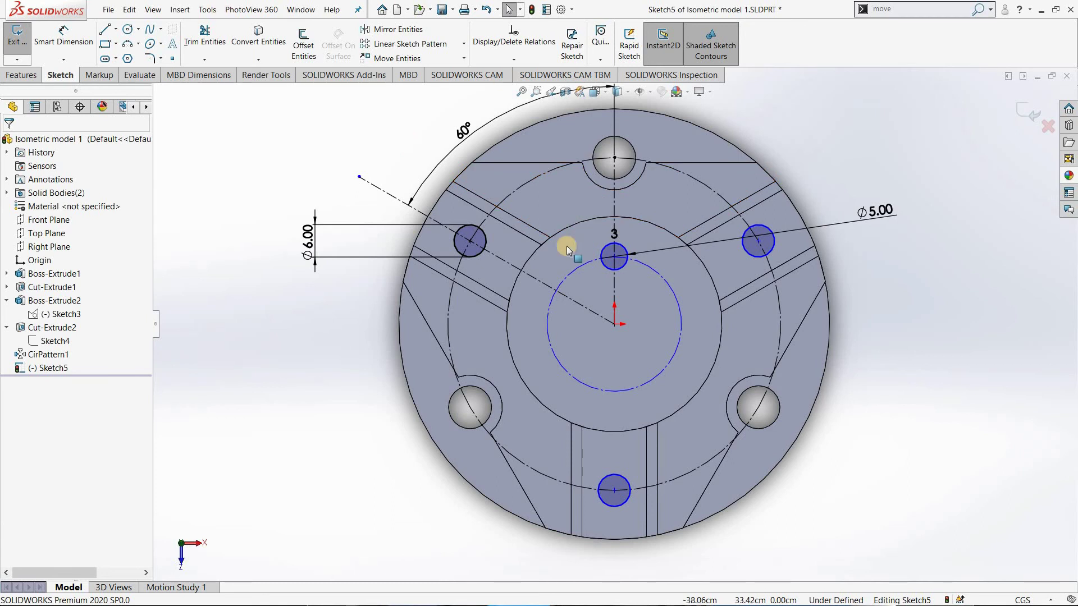
left_click(464, 44)
Circular-pattern the top ⌀5.00 circle into 3 equally spaced copies around the centre.
left_click(615, 274)
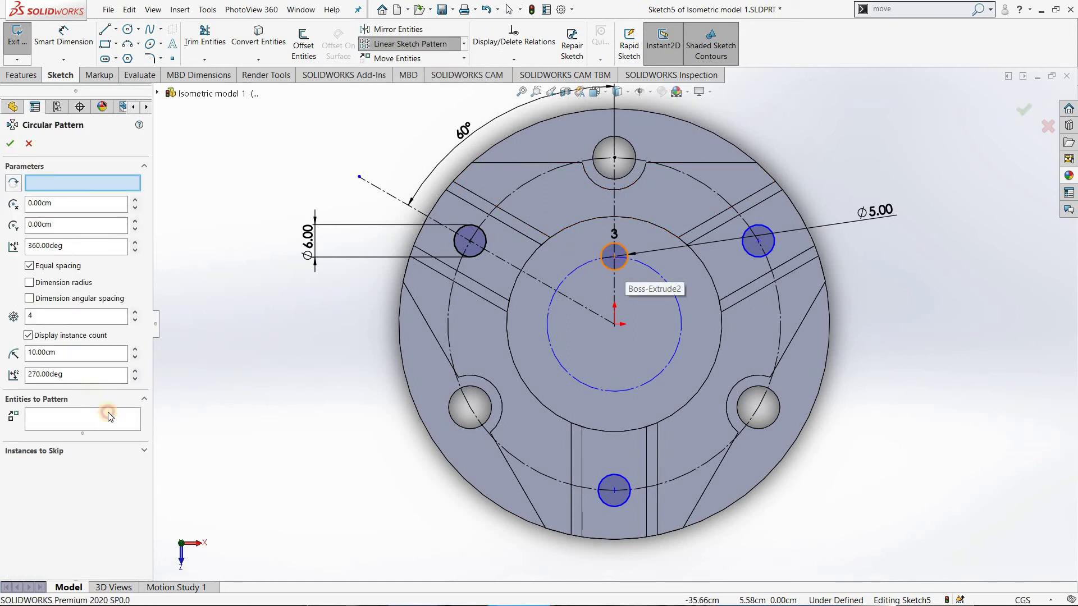
left_click(108, 413)
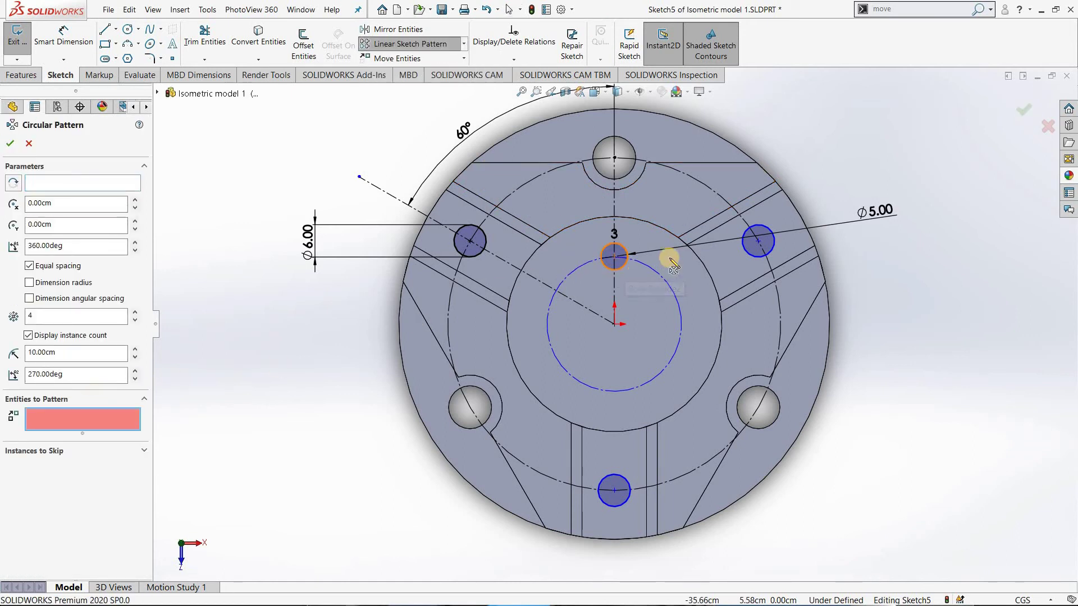
left_click(621, 267)
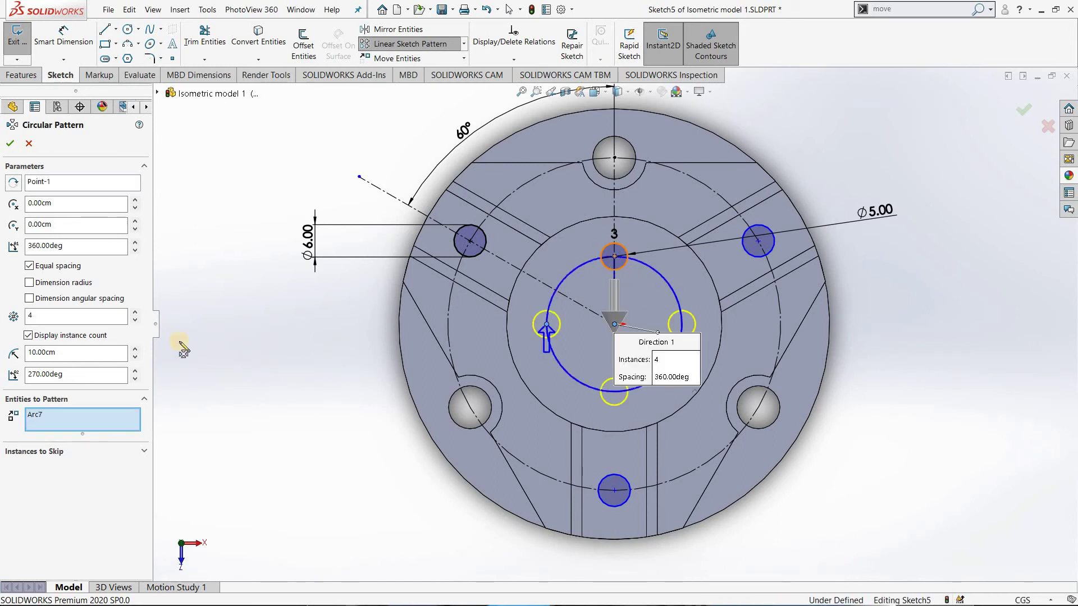
left_click(136, 320)
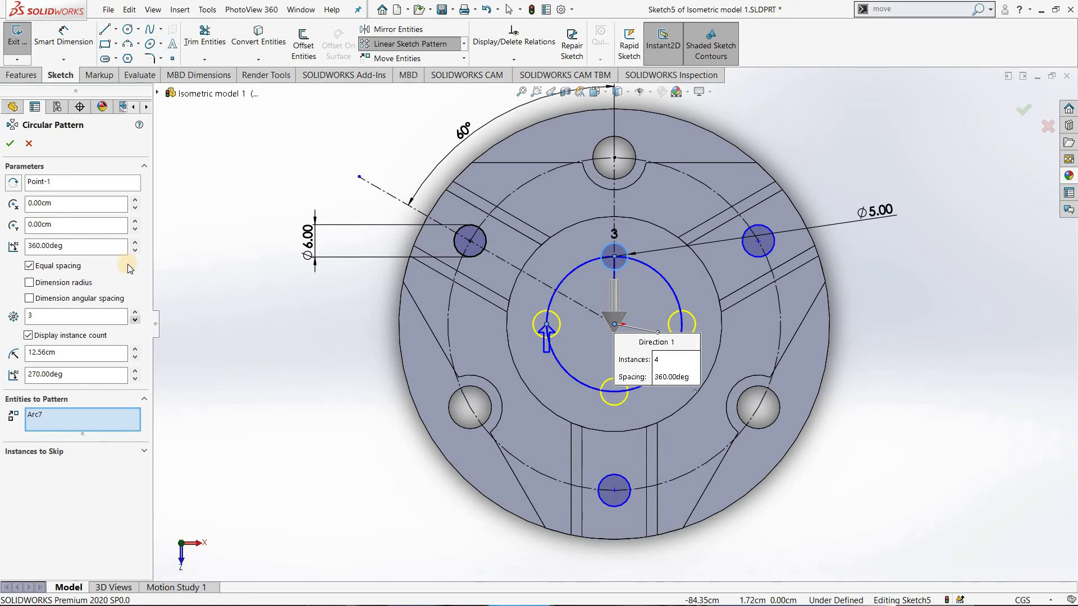
left_click(10, 143)
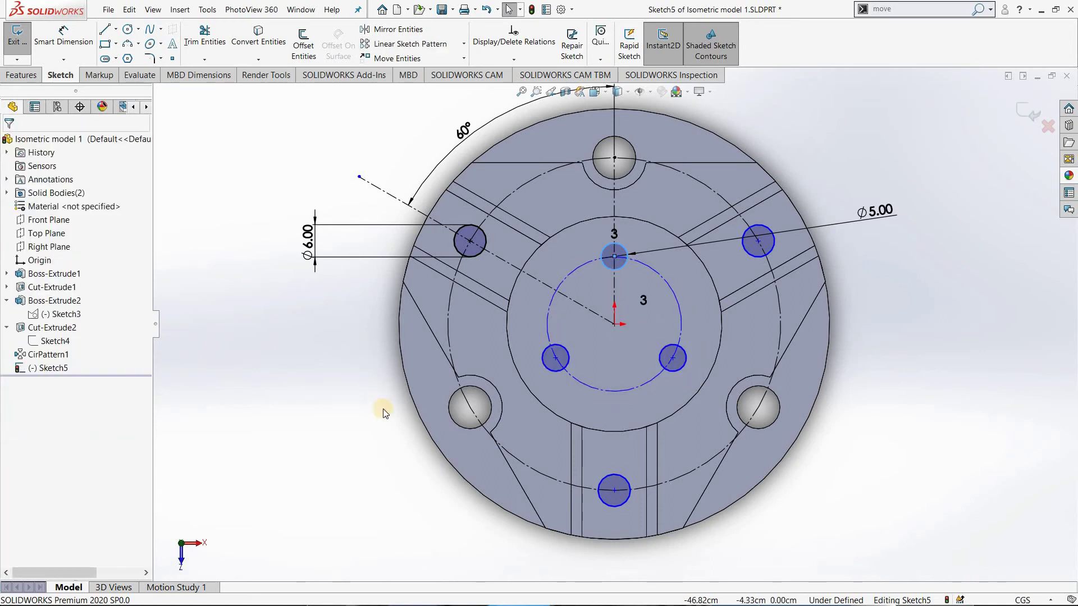
left_click(335, 396)
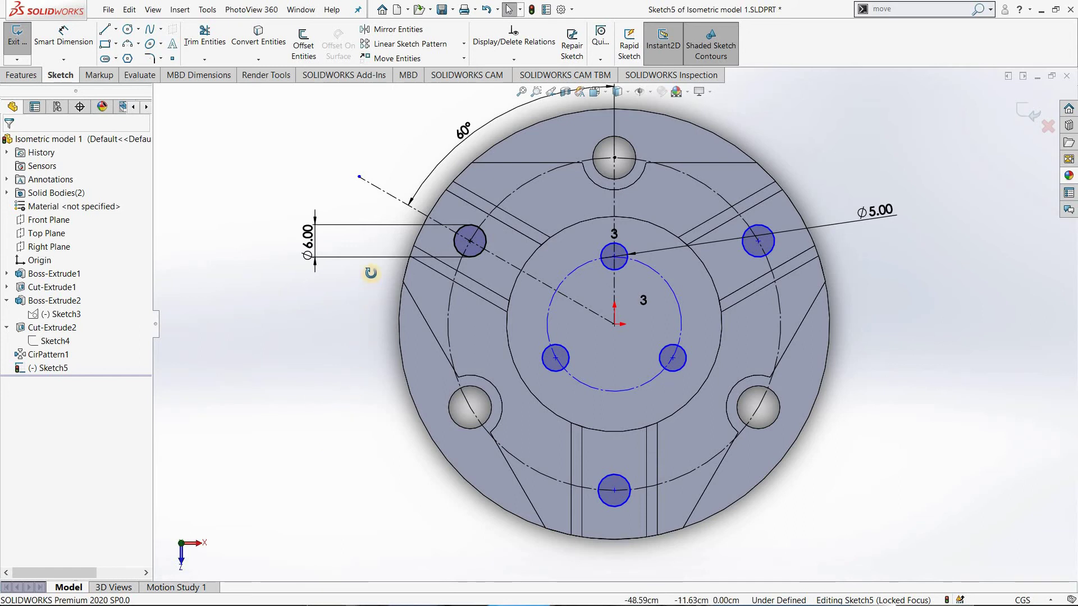
Orbit to a 3D view and start an Extruded Cut of Sketch5's six circles, Blind 8.00 cm.
mouse_move(372, 274)
middle_mouse_down()
mouse_move(346, 247)
mouse_move(308, 255)
middle_mouse_up()
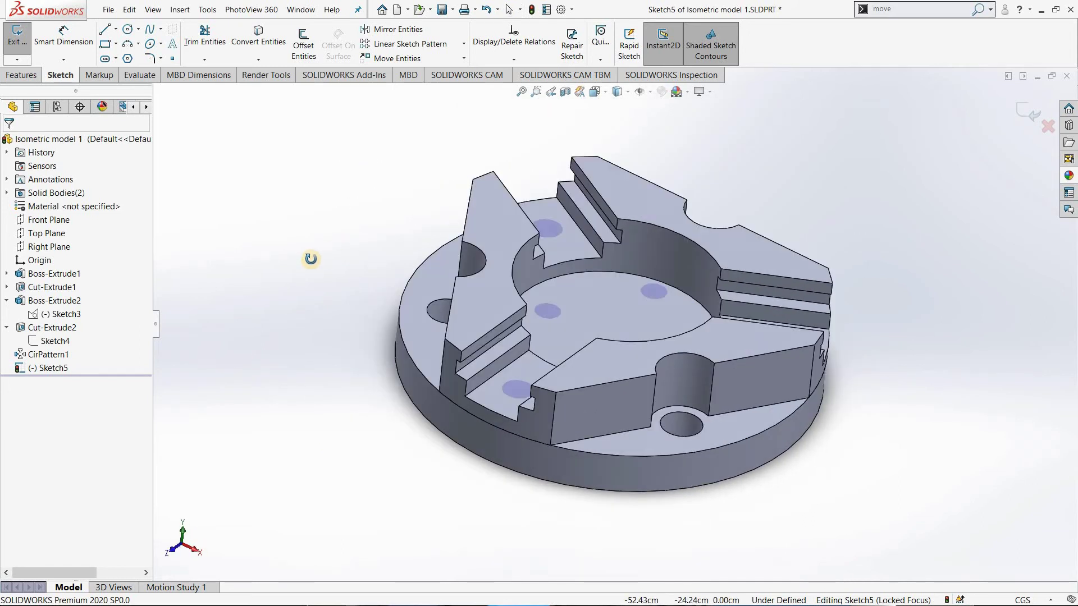
left_click(72, 300)
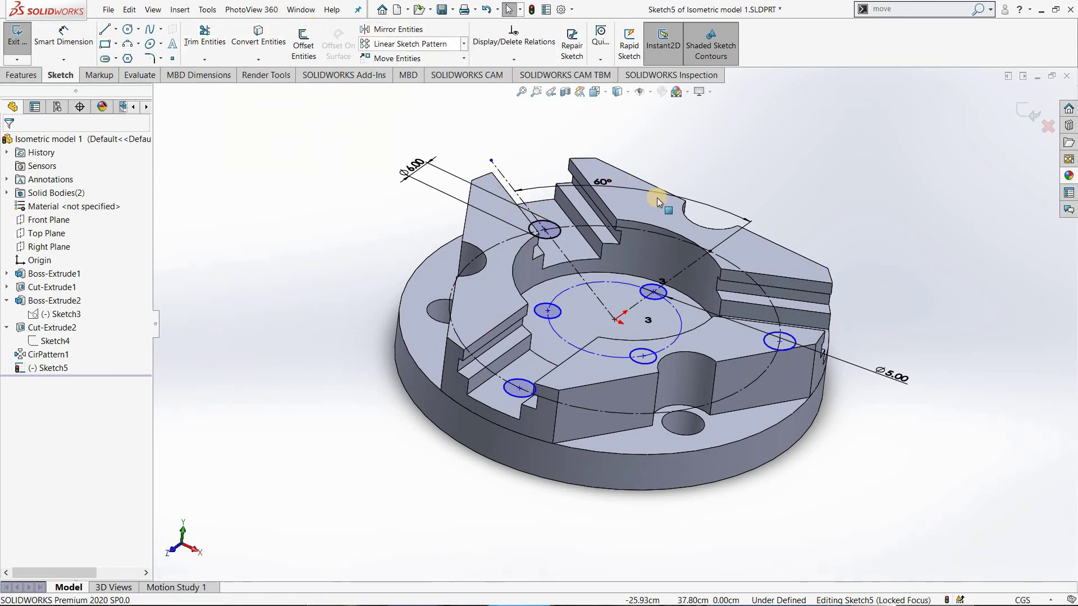
scroll(594, 342, "down", 2)
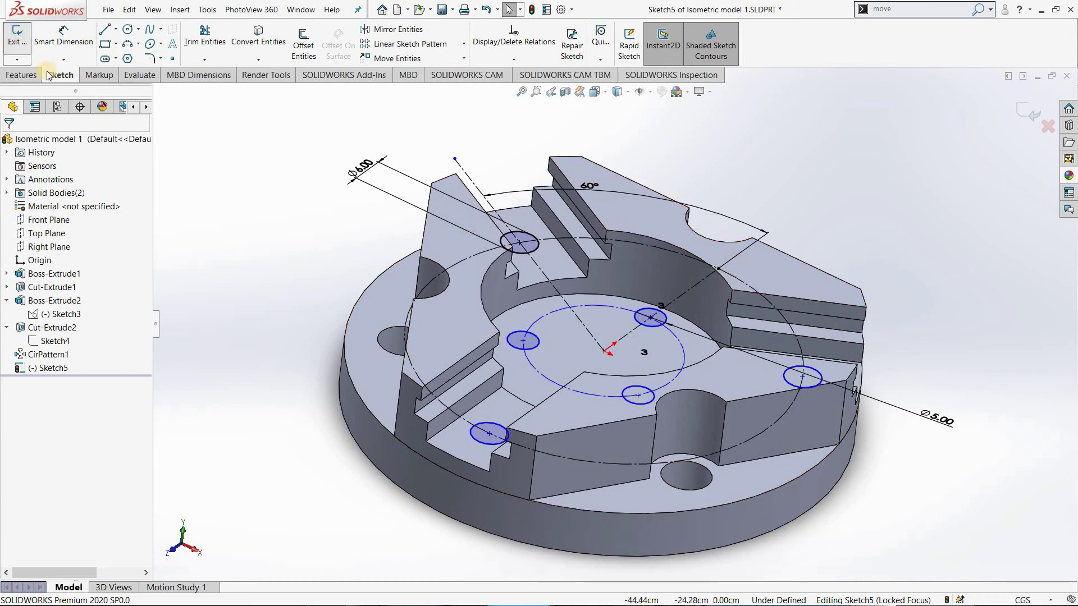
left_click(11, 37)
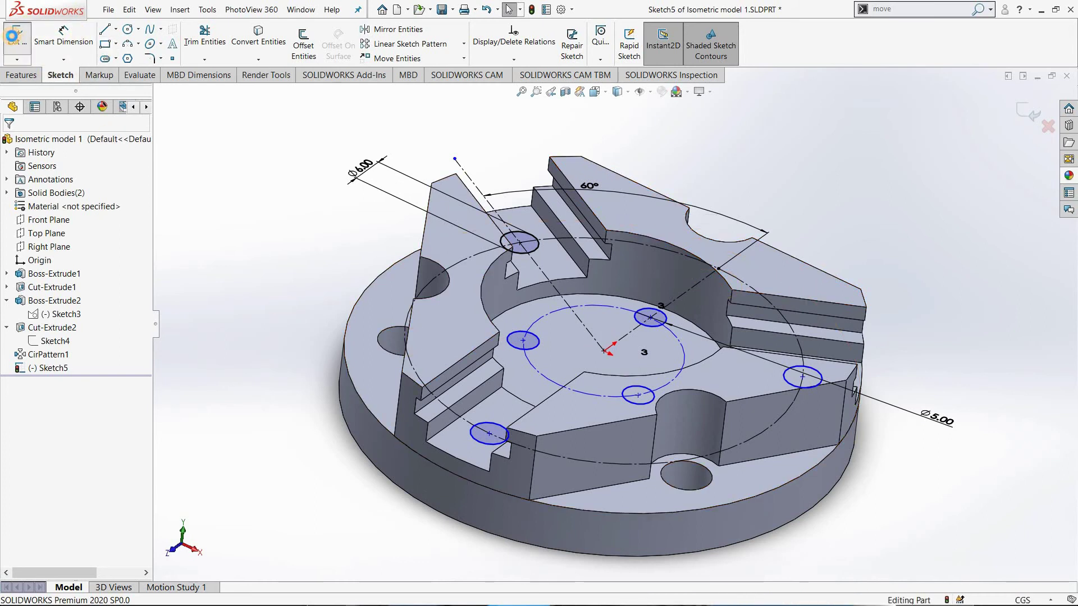
key("ctrl+z")
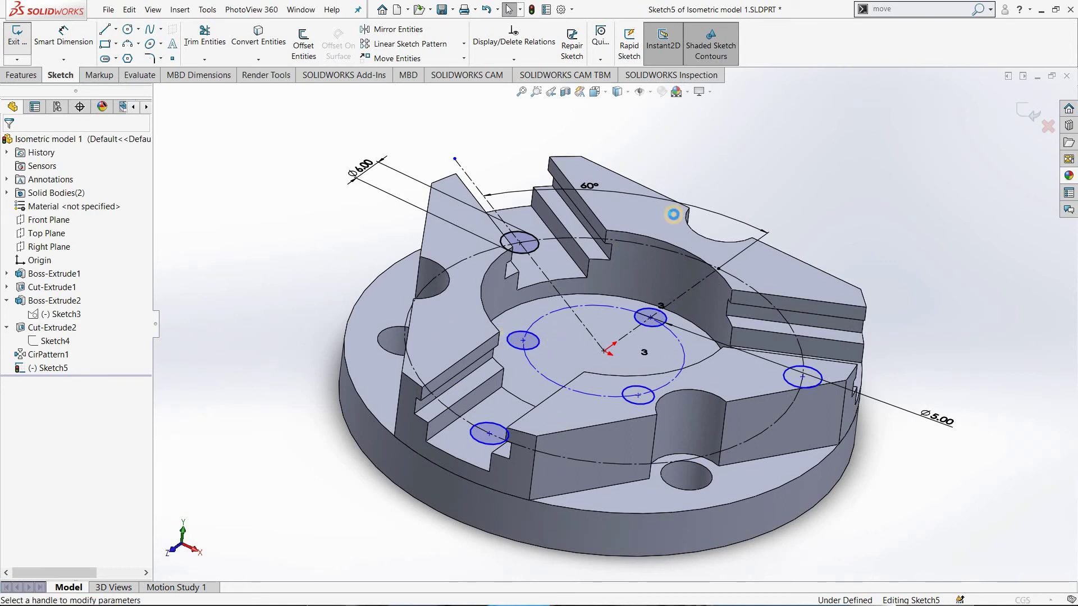
key("e")
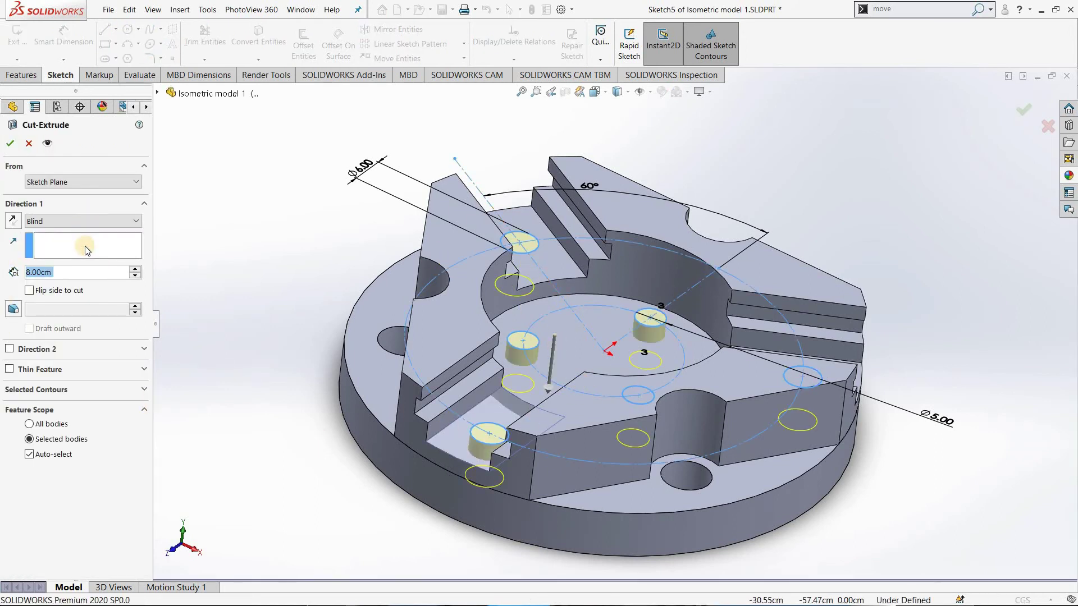
Set the cut to Through All and accept Cut-Extrude3, boring the six small holes.
left_click(83, 221)
left_click(54, 231)
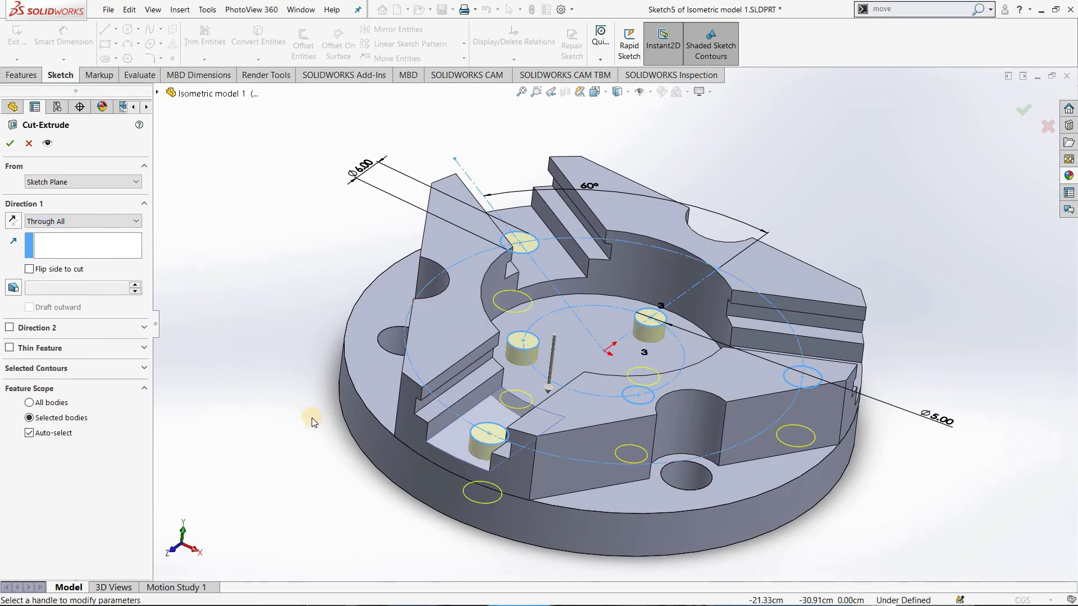
middle_click_drag(316, 339, 297, 429)
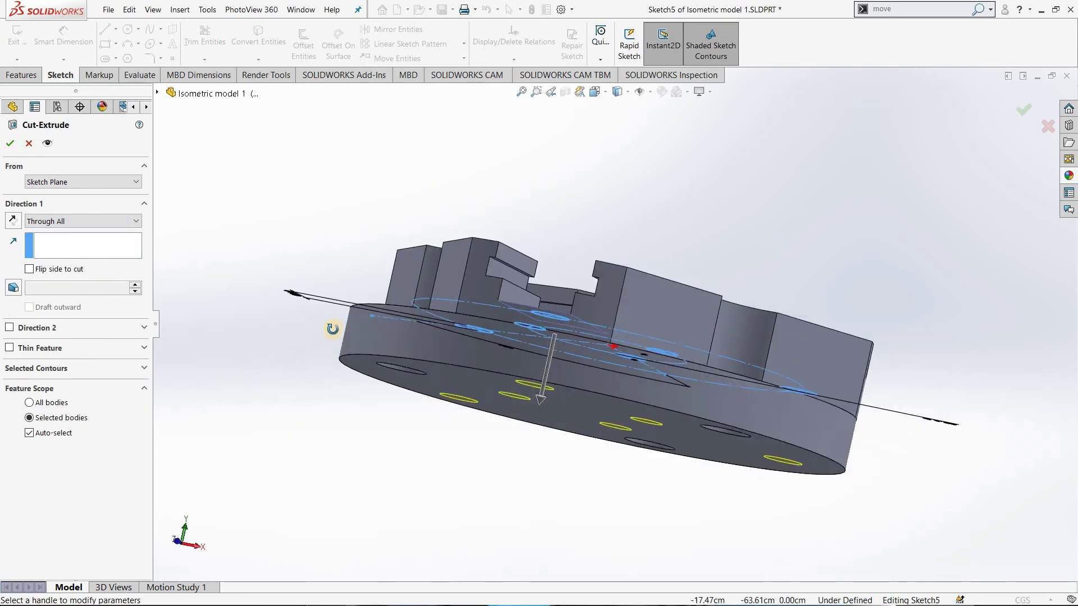
key("ctrl+7")
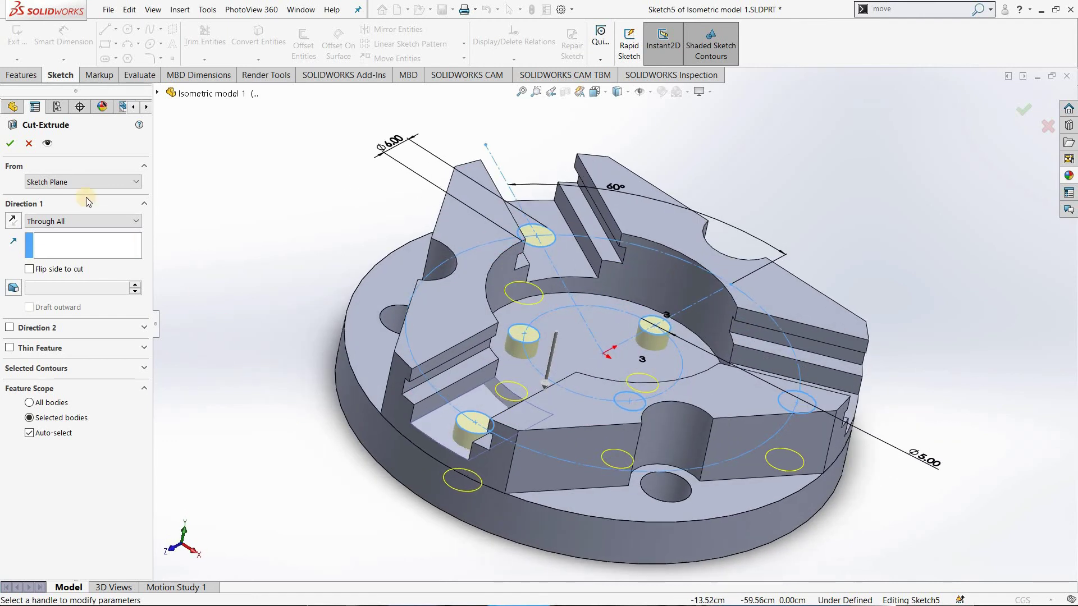
left_click(9, 145)
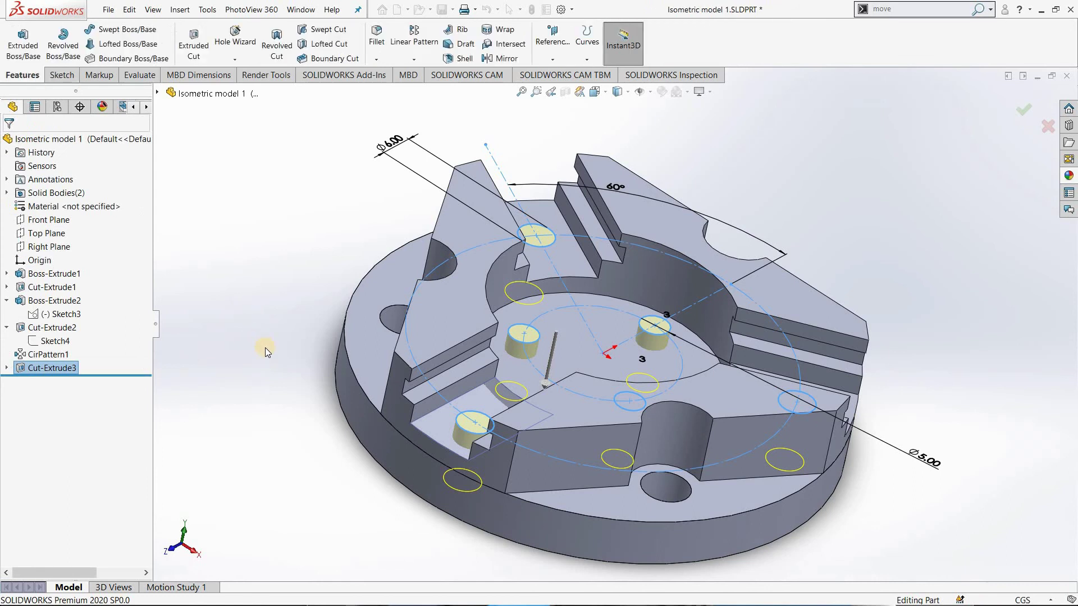
left_click(284, 315)
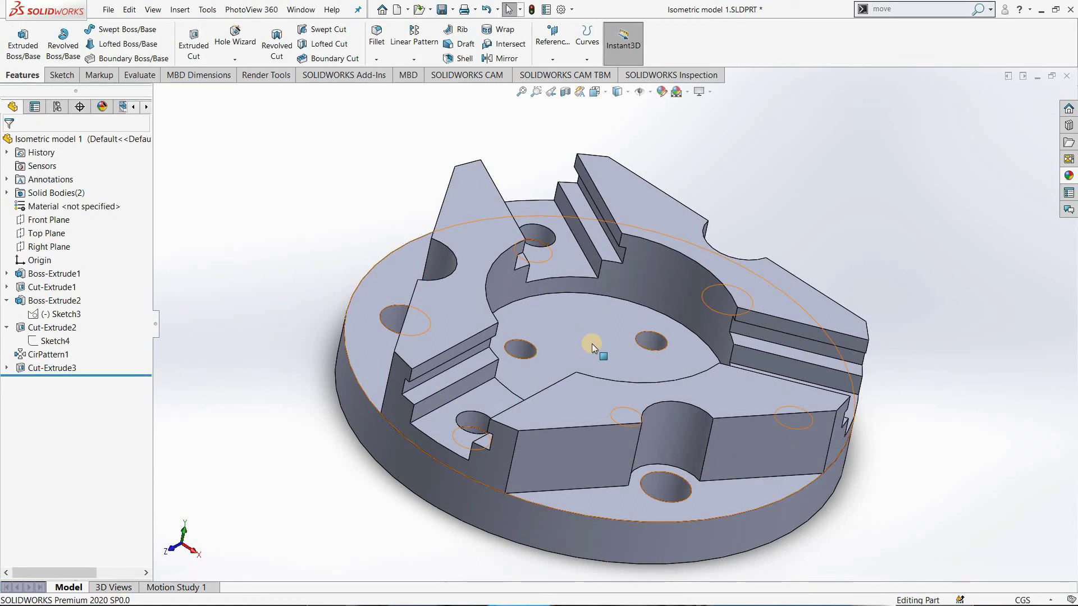
Save the part and orbit around it to inspect the flange.
key("ctrl+7")
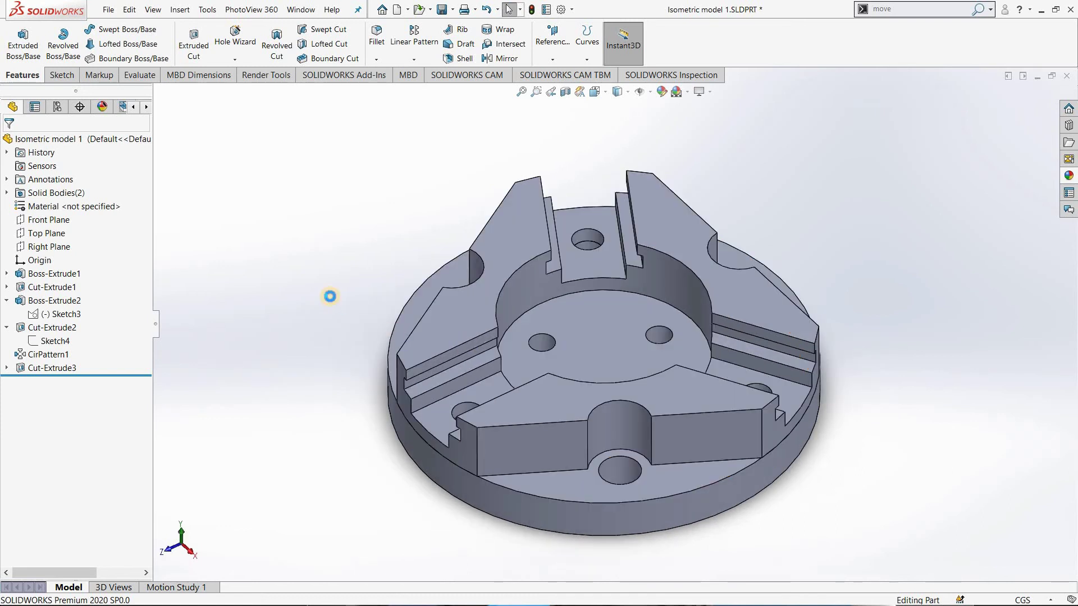
key("ctrl+s")
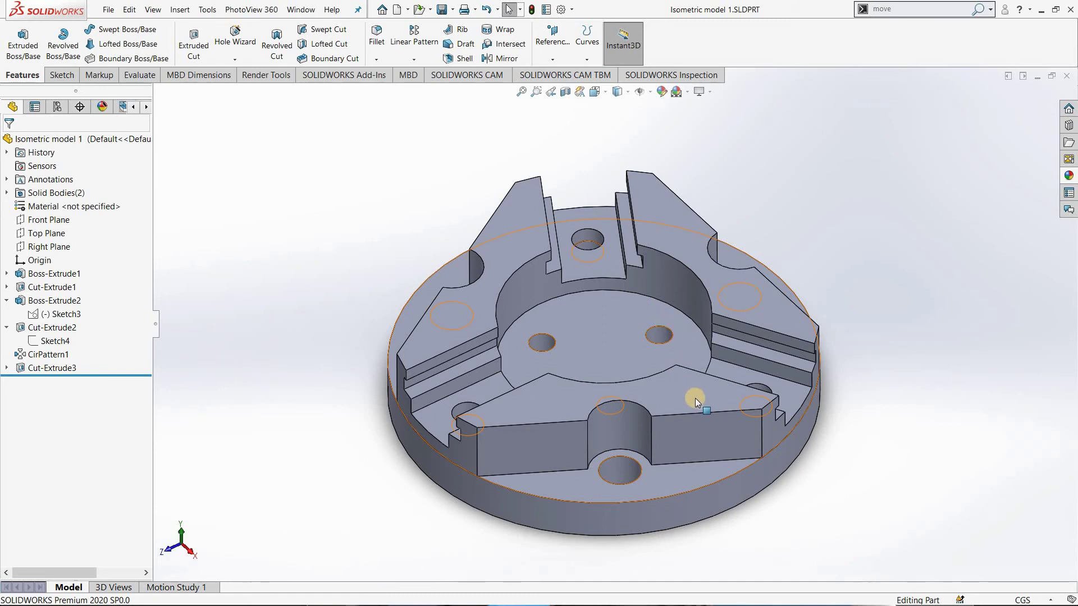
middle_click_drag(690, 518, 614, 511)
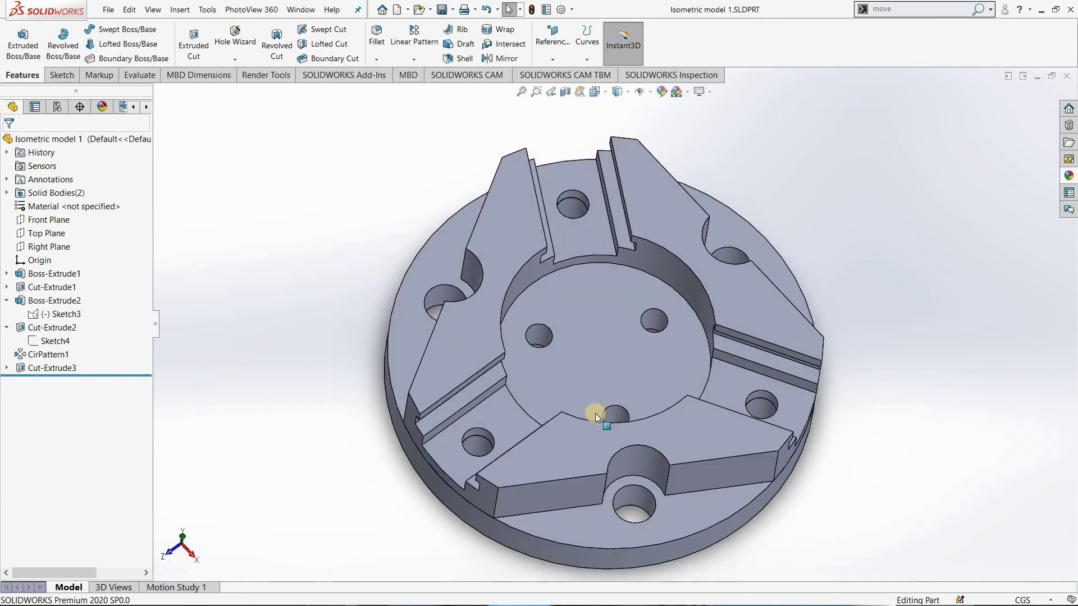
mouse_move(582, 363)
middle_mouse_down()
mouse_move(530, 410)
mouse_move(584, 449)
mouse_move(655, 477)
mouse_move(539, 493)
middle_mouse_up()
mouse_move(584, 433)
middle_mouse_down()
mouse_move(596, 453)
mouse_move(539, 481)
mouse_move(602, 305)
middle_mouse_up()
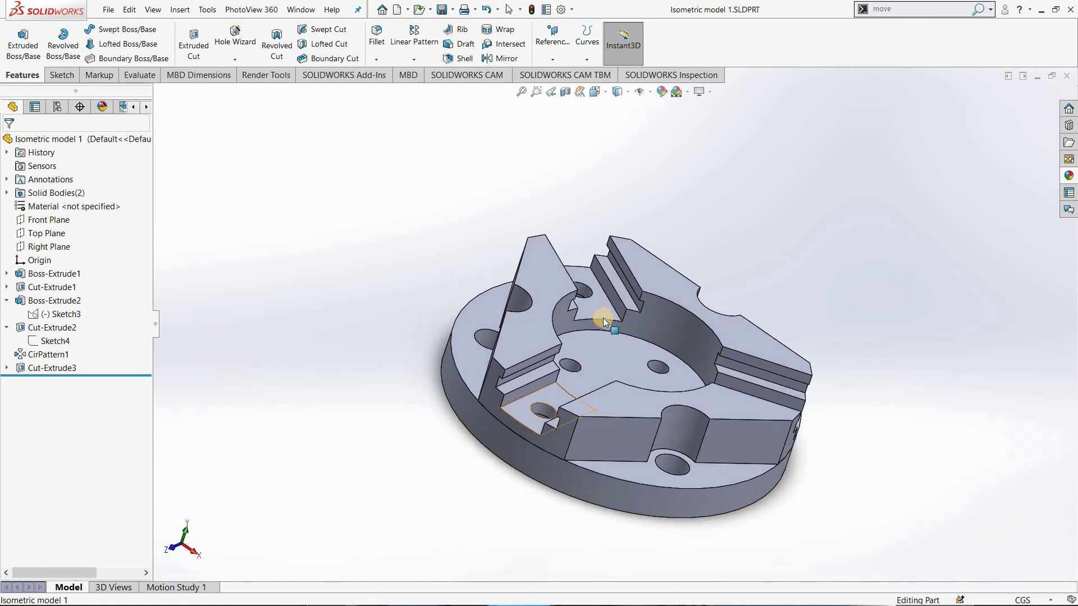
scroll(608, 395, "down", 2)
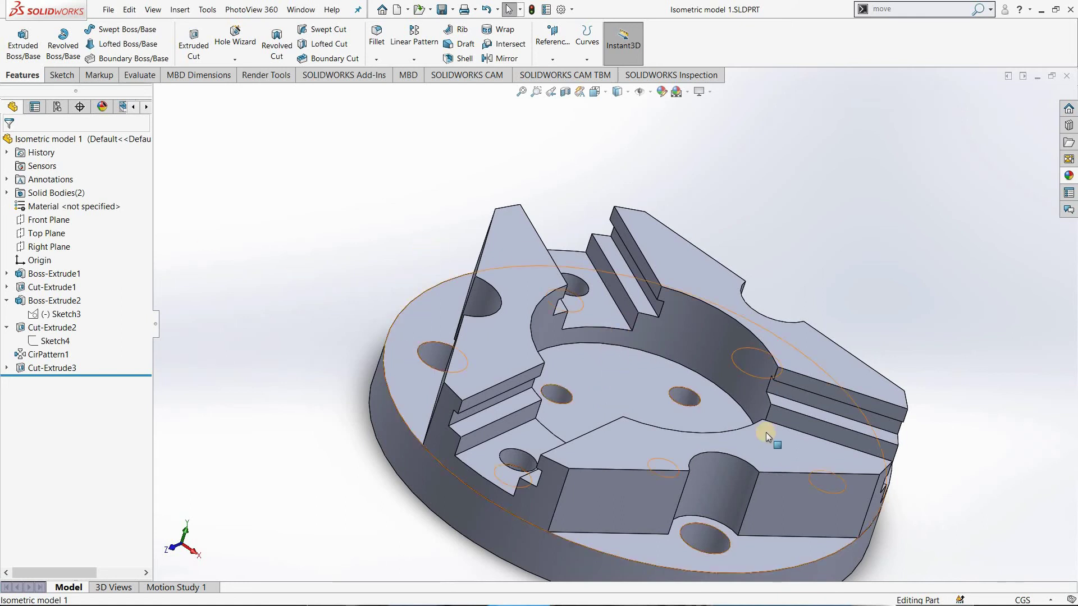
scroll(774, 495, "up", 1)
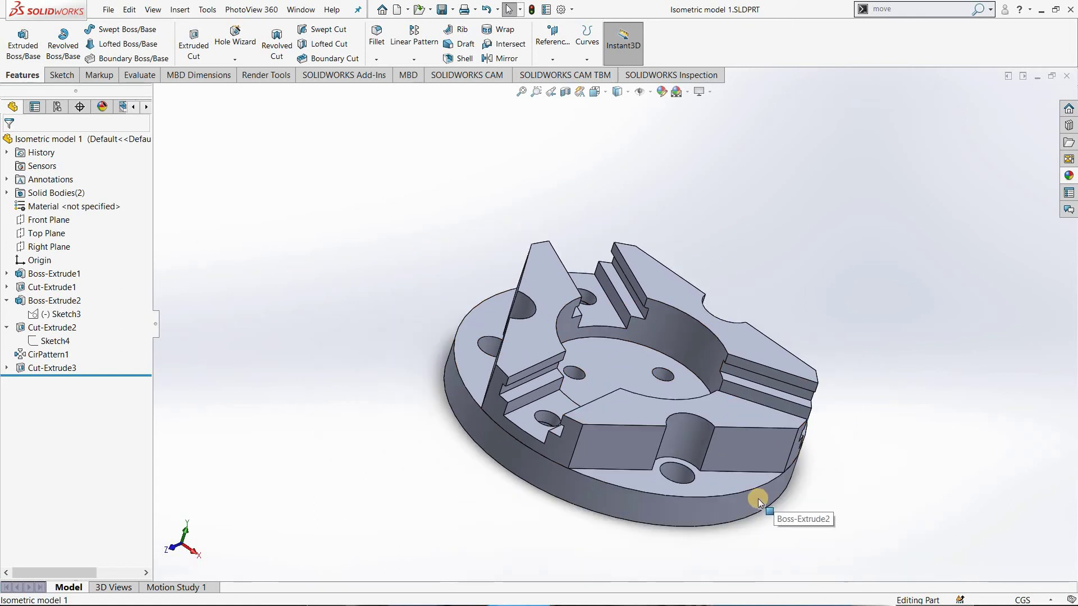
Recentre the view in isometric and select the base flange's top face.
key("ctrl+Left")
key("ctrl+Up")
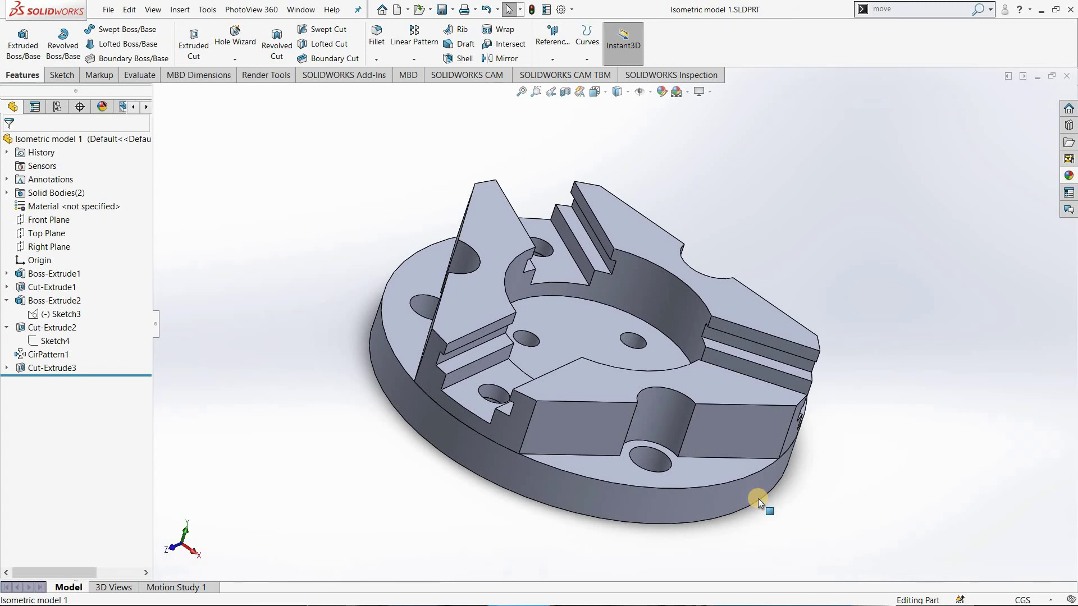
key("ctrl+7")
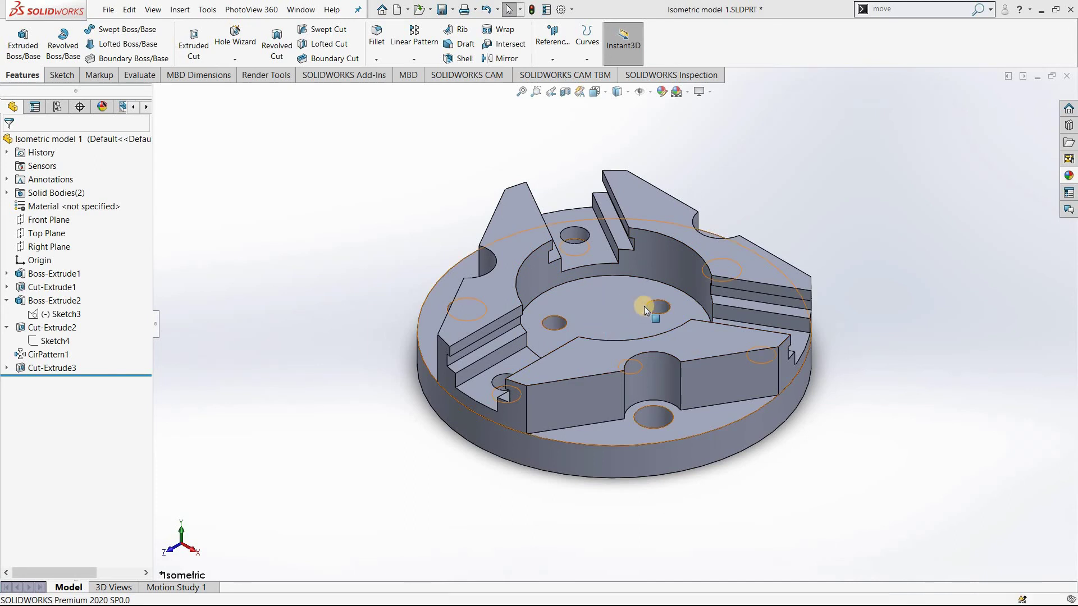
left_click(654, 284)
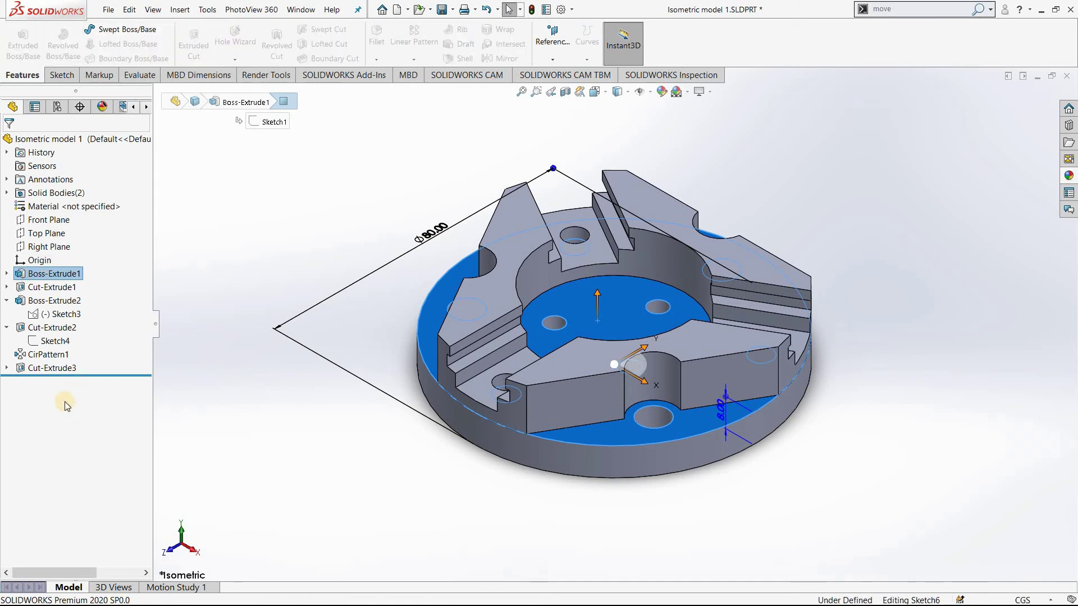
View the new sketch face-on and convert the three small hole edges into sketch entities.
right_click(50, 383)
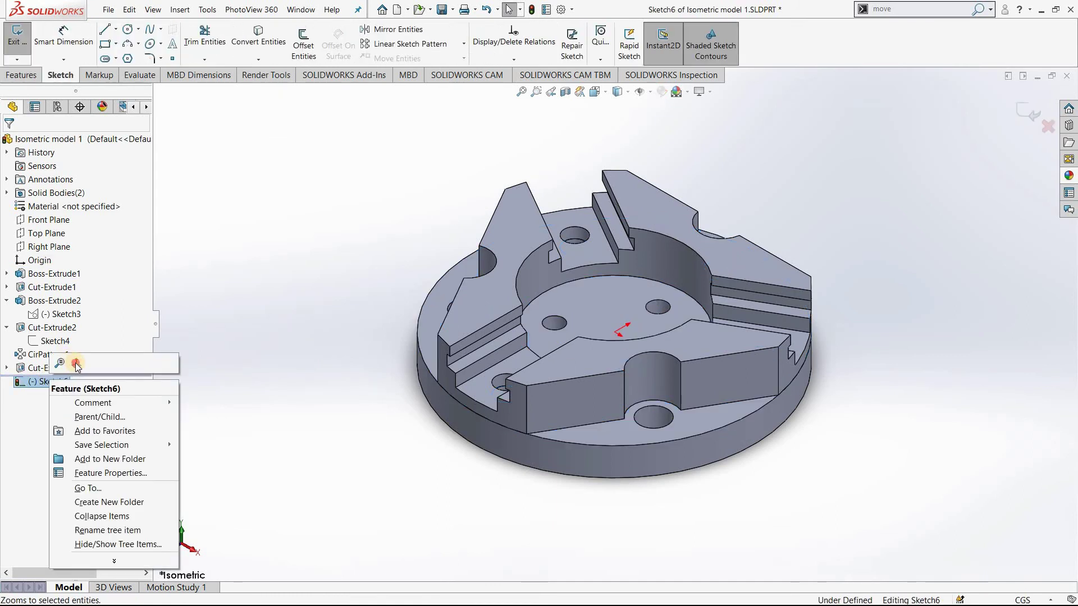
left_click(80, 426)
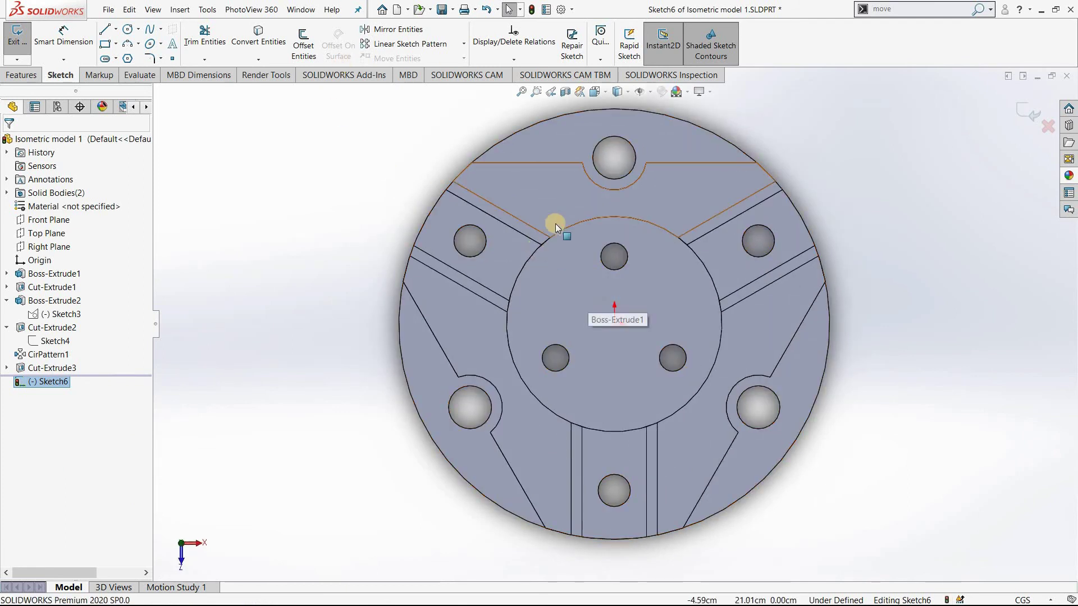
left_click(257, 37)
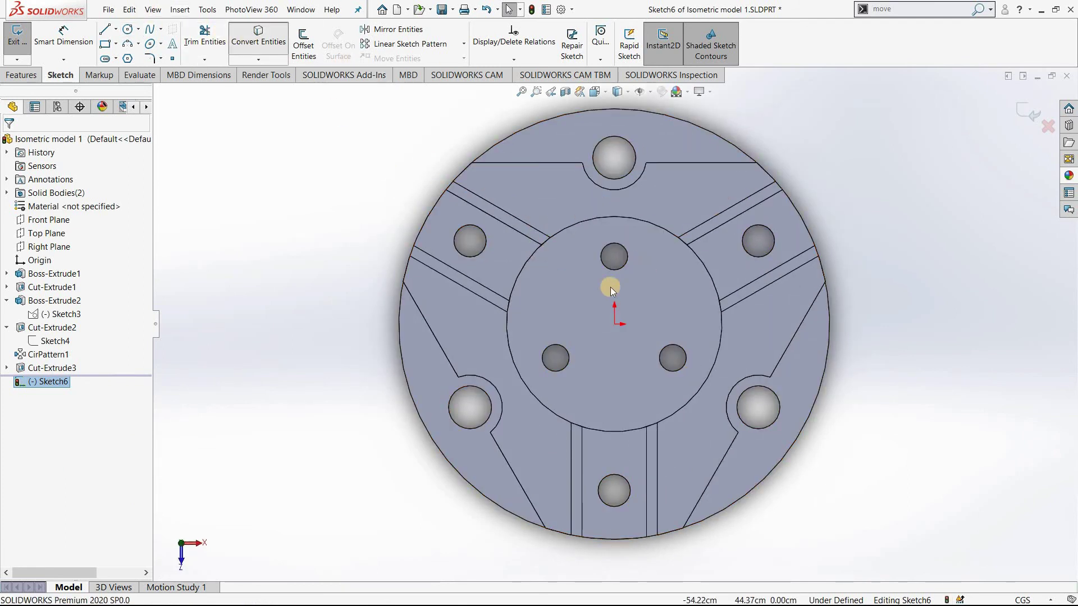
left_click(470, 314)
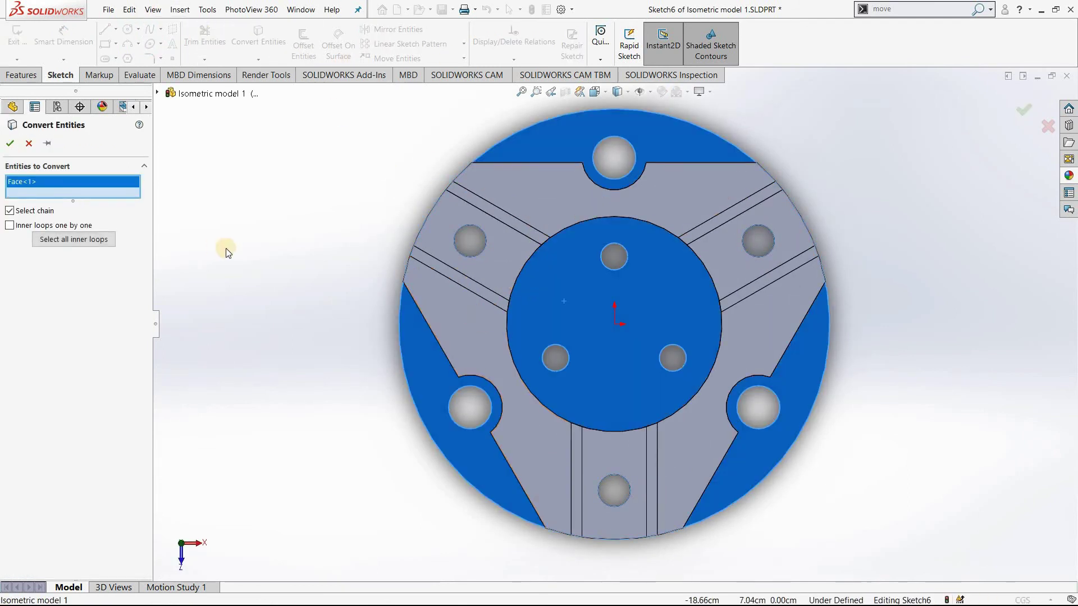
right_click(85, 194)
left_click(163, 200)
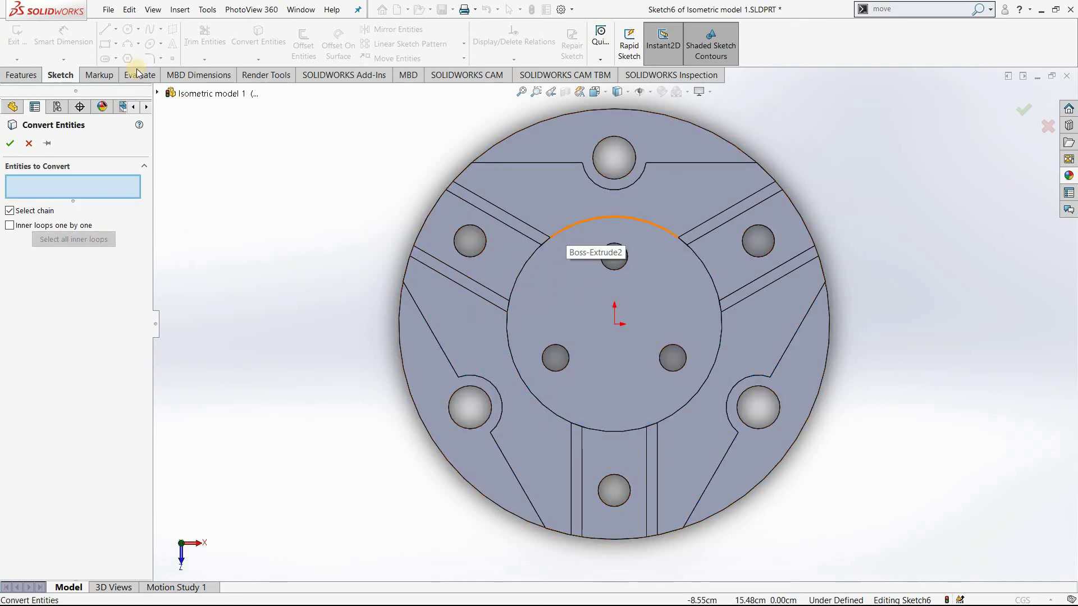
left_click(608, 268)
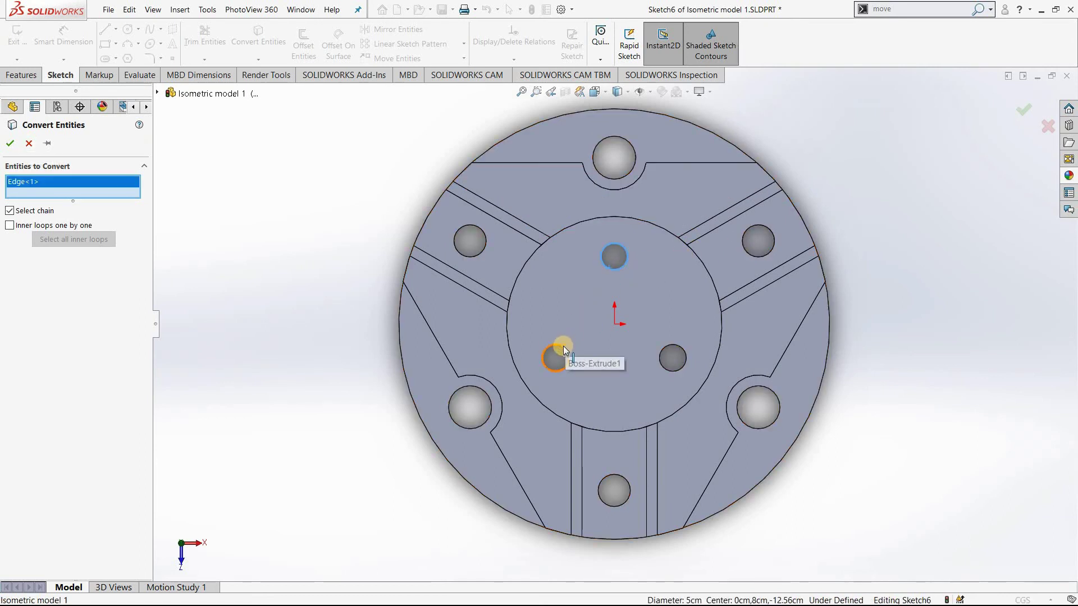
left_click(668, 345)
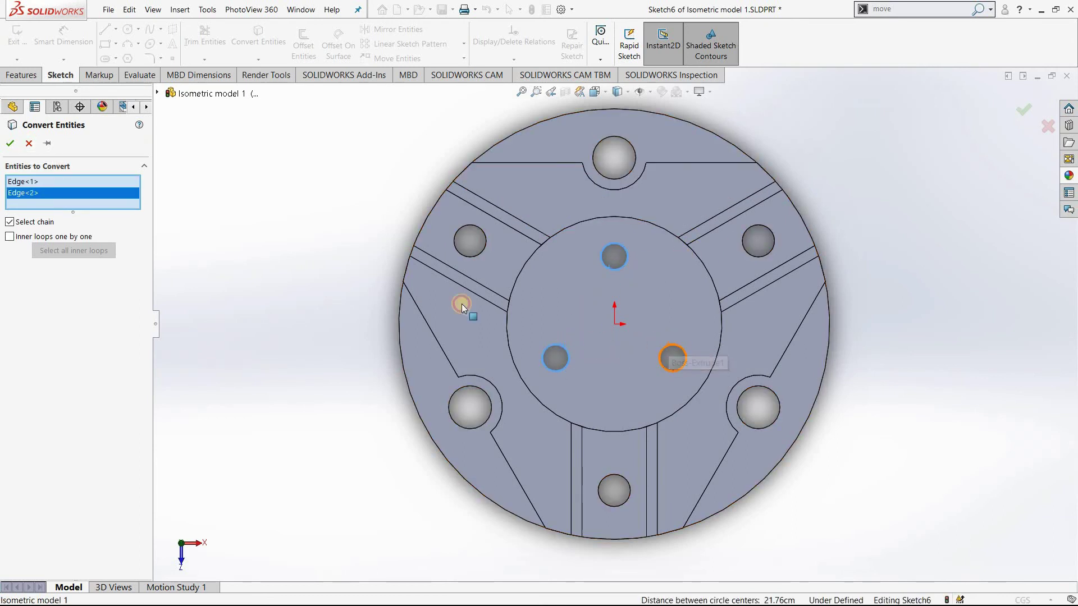
left_click(10, 143)
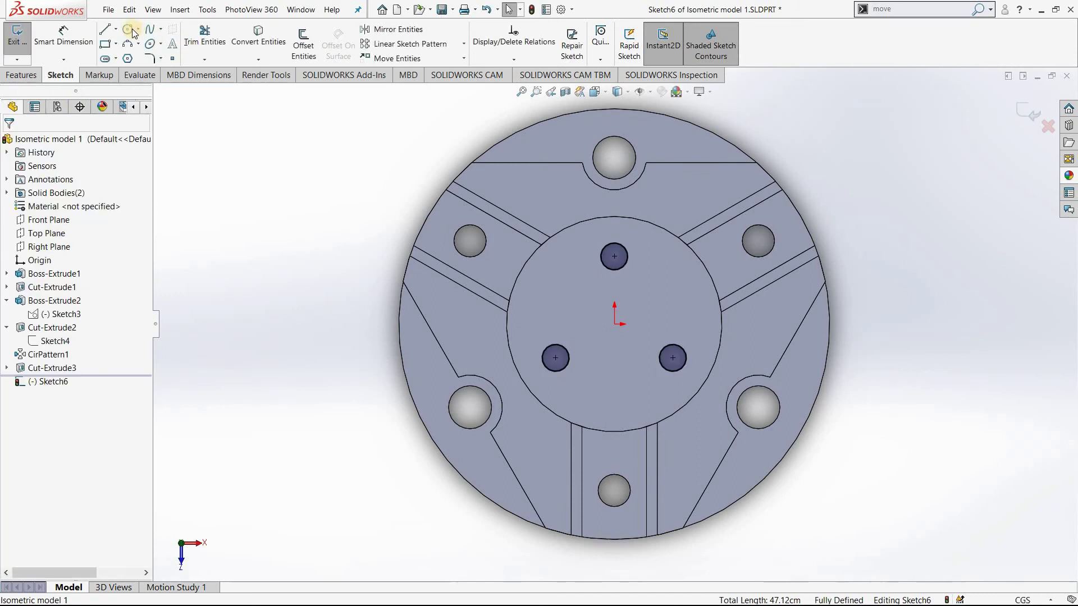
Draw a radius-20 circle along the central disk's edge and exit the sketch.
key("c")
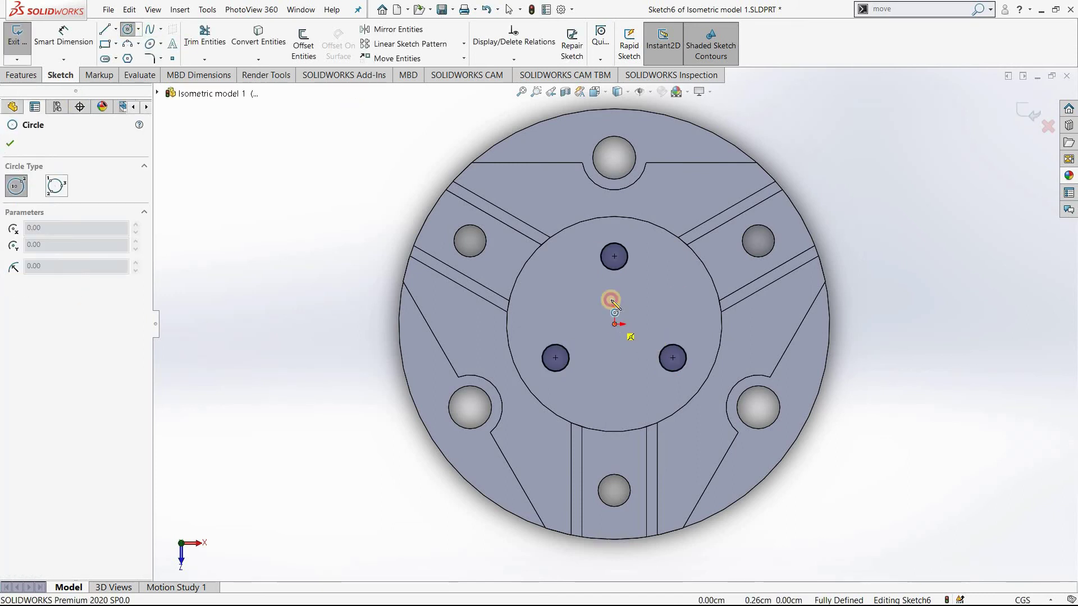
left_click(505, 324)
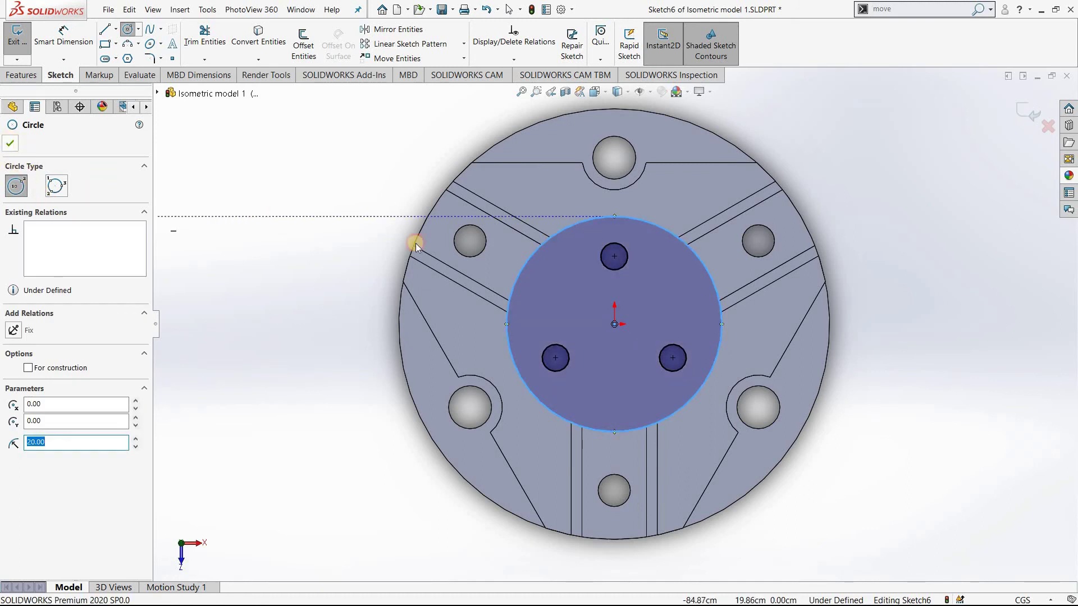
left_click(11, 142)
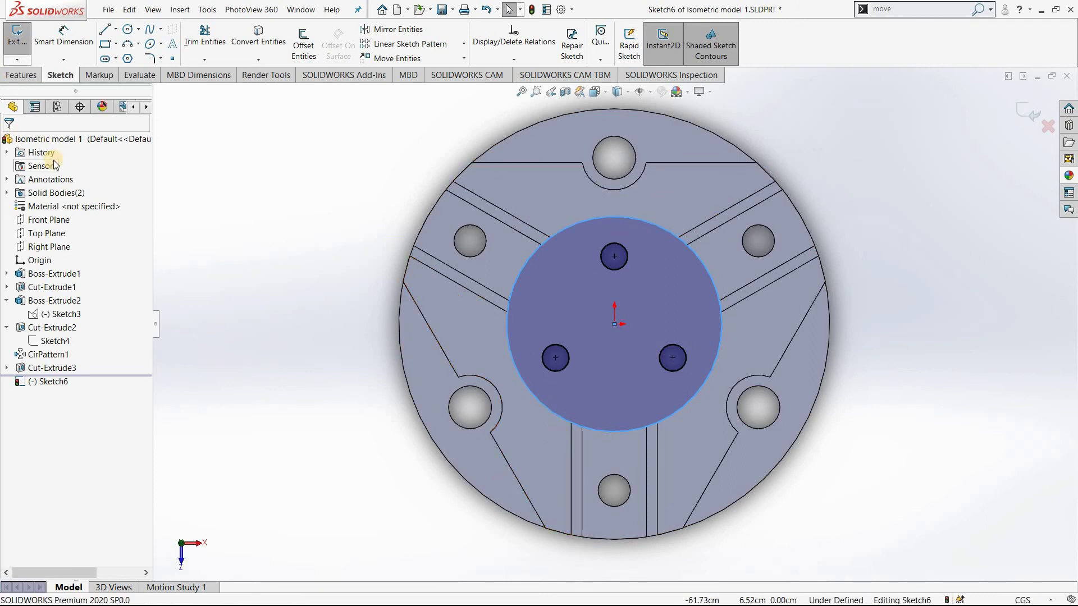
left_click(16, 44)
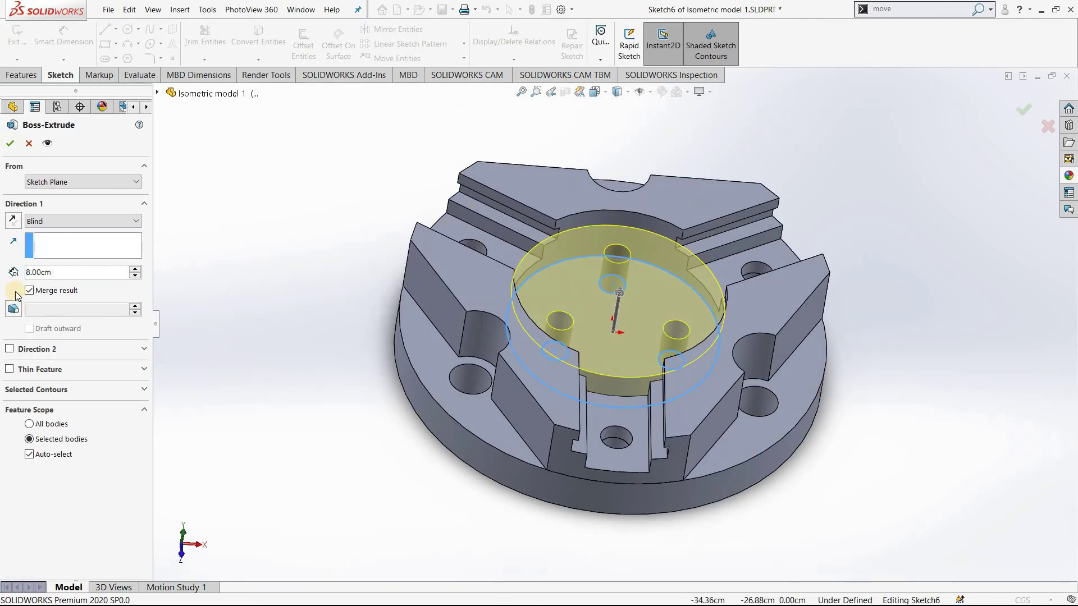
Set the boss to a 2.00 cm blind depth with Merge result on, creating Boss-Extrude3.
left_click(47, 287)
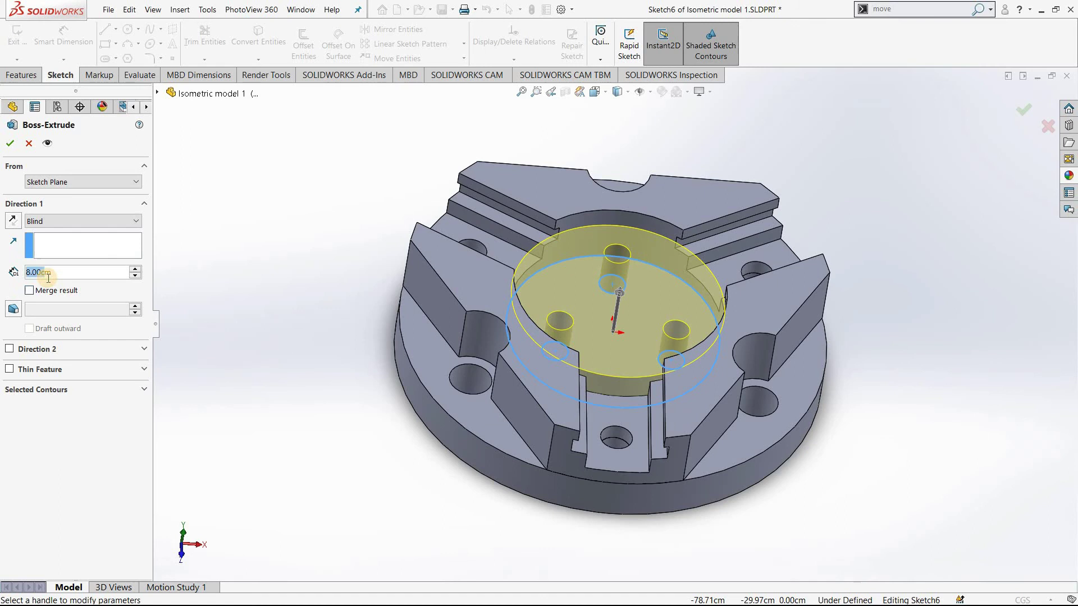
type("2m")
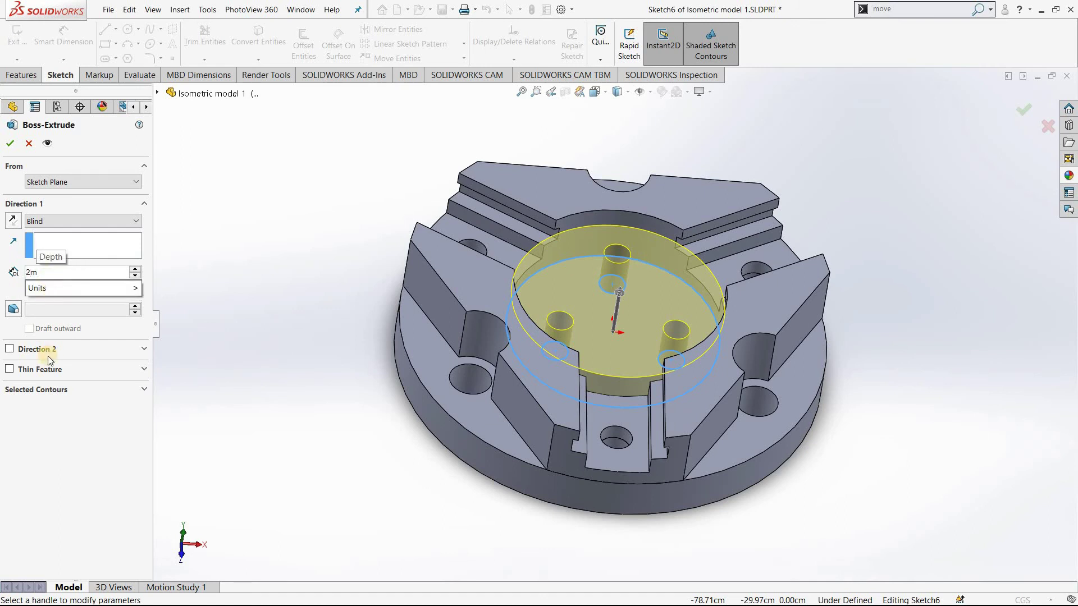
left_click(573, 352)
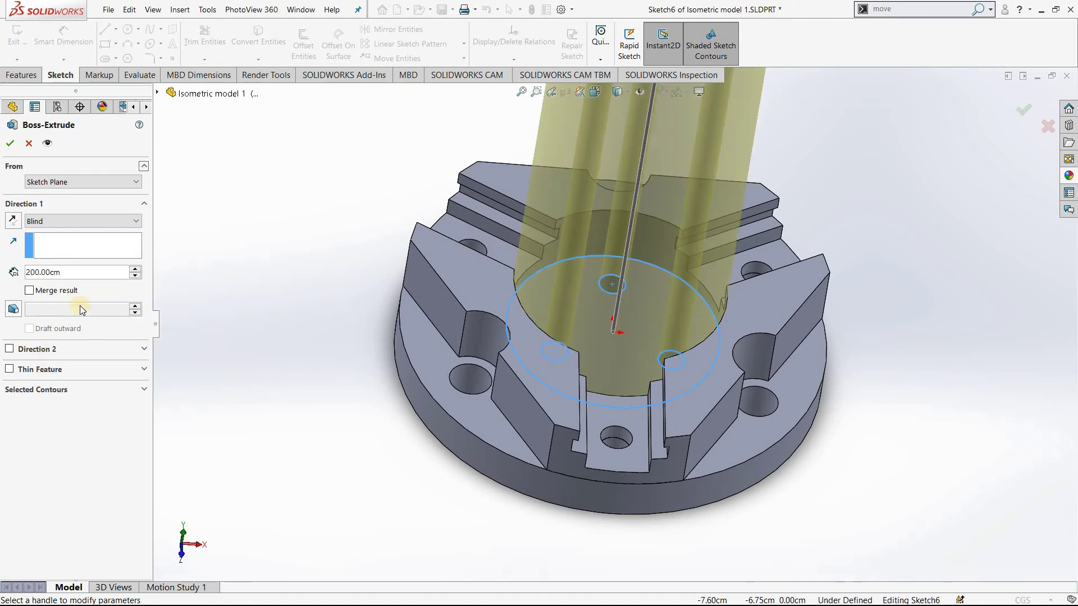
double_click(72, 276)
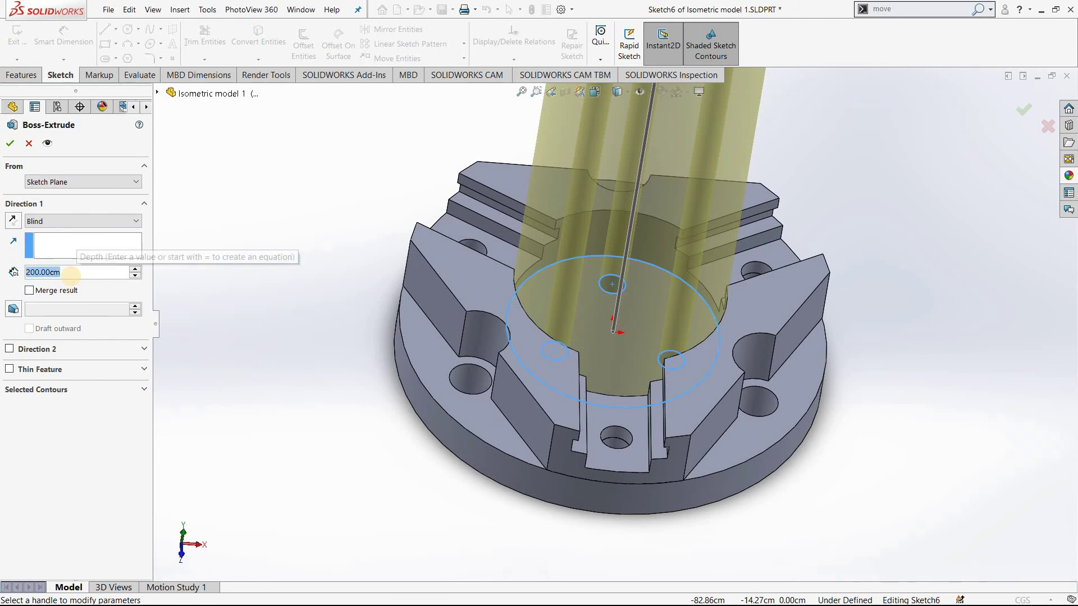
type("2")
left_click(231, 291)
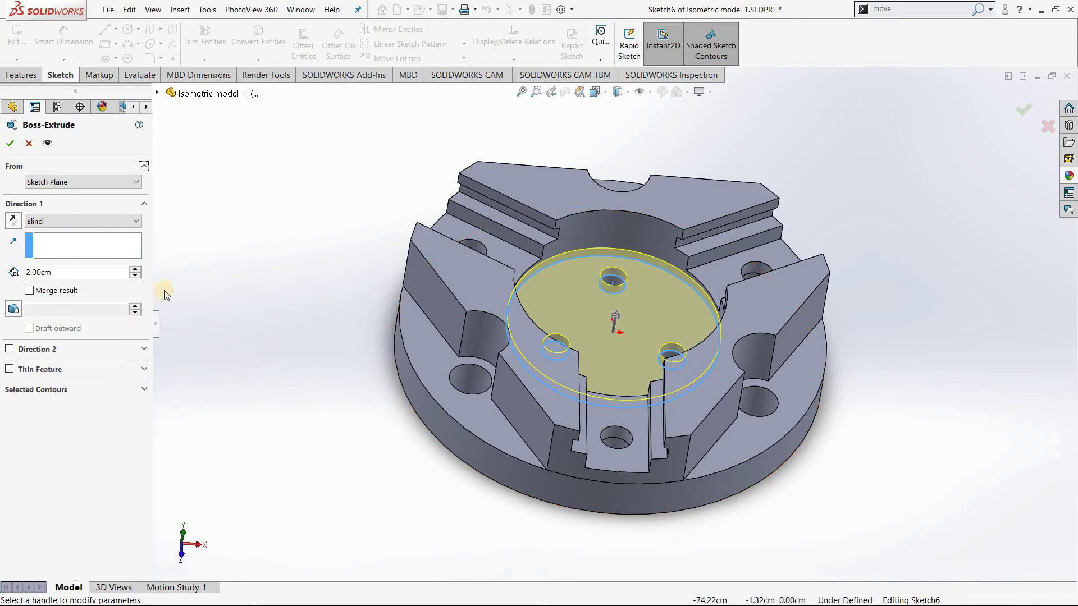
double_click(47, 290)
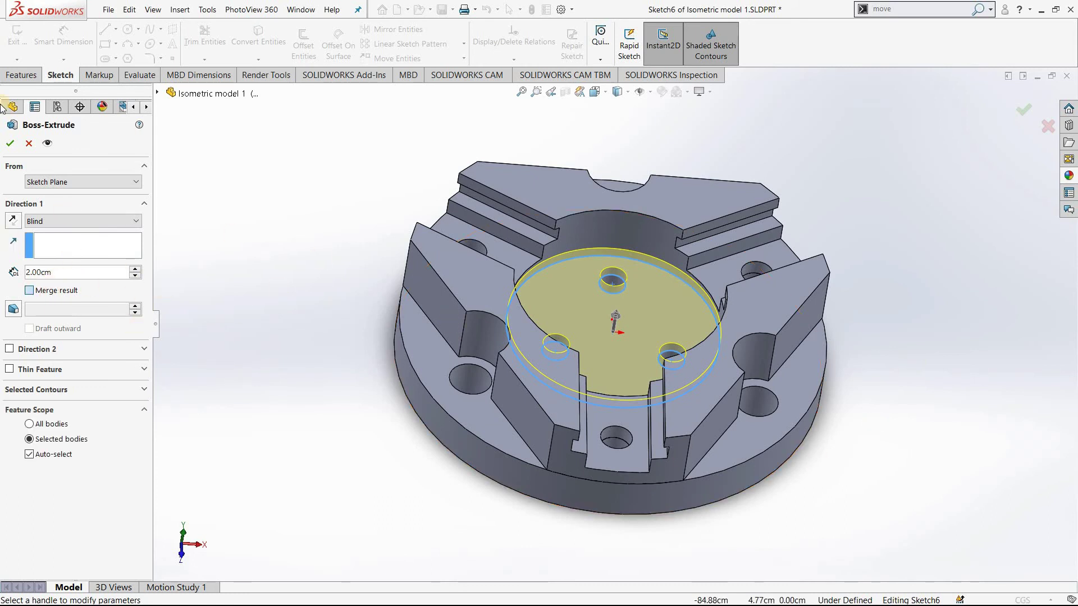
left_click(10, 143)
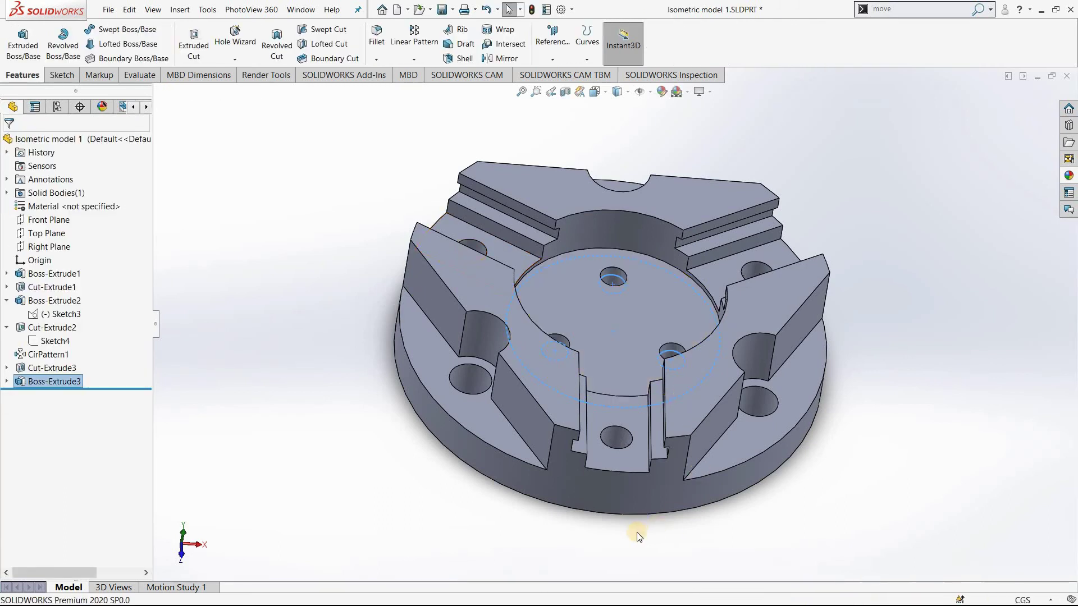
Start an extruded-cut sketch on the raised central disk's top face, viewed face-on.
left_click(566, 538)
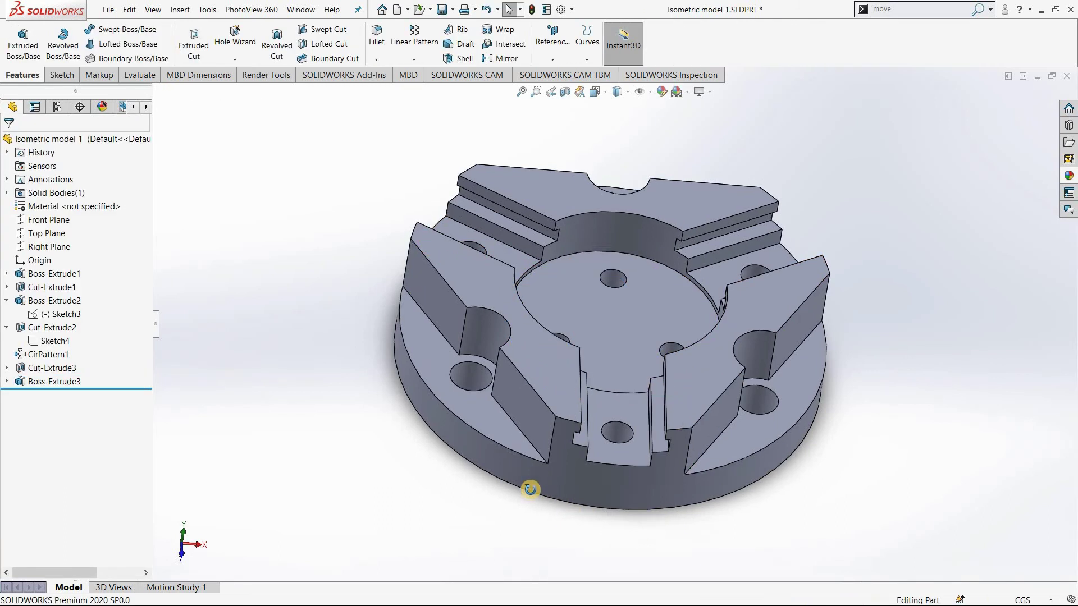
mouse_move(525, 489)
middle_mouse_down()
mouse_move(524, 517)
mouse_move(617, 337)
mouse_move(614, 373)
middle_mouse_up()
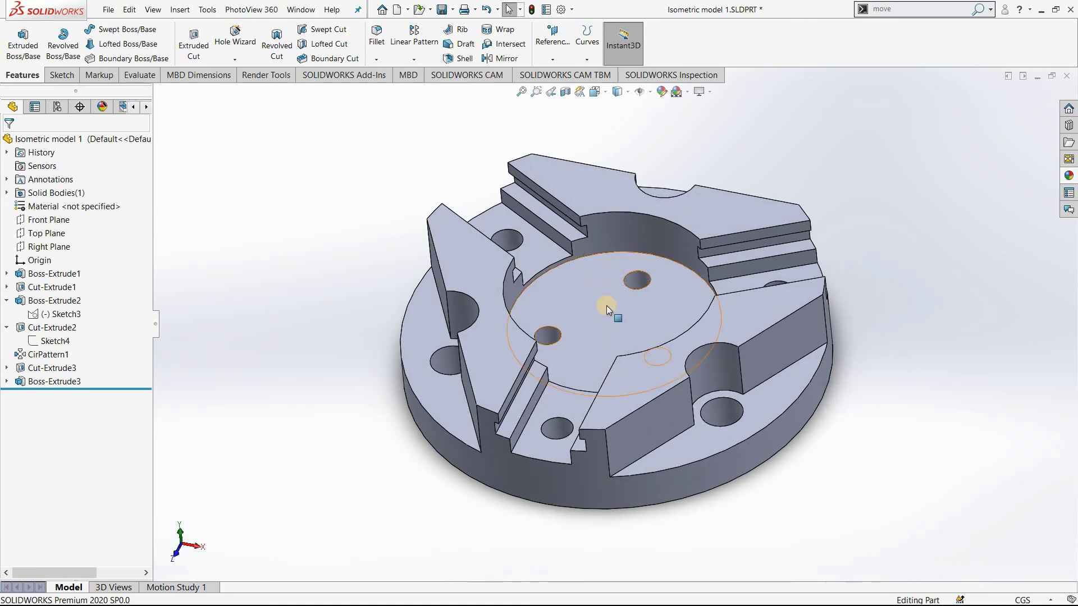
left_click(191, 44)
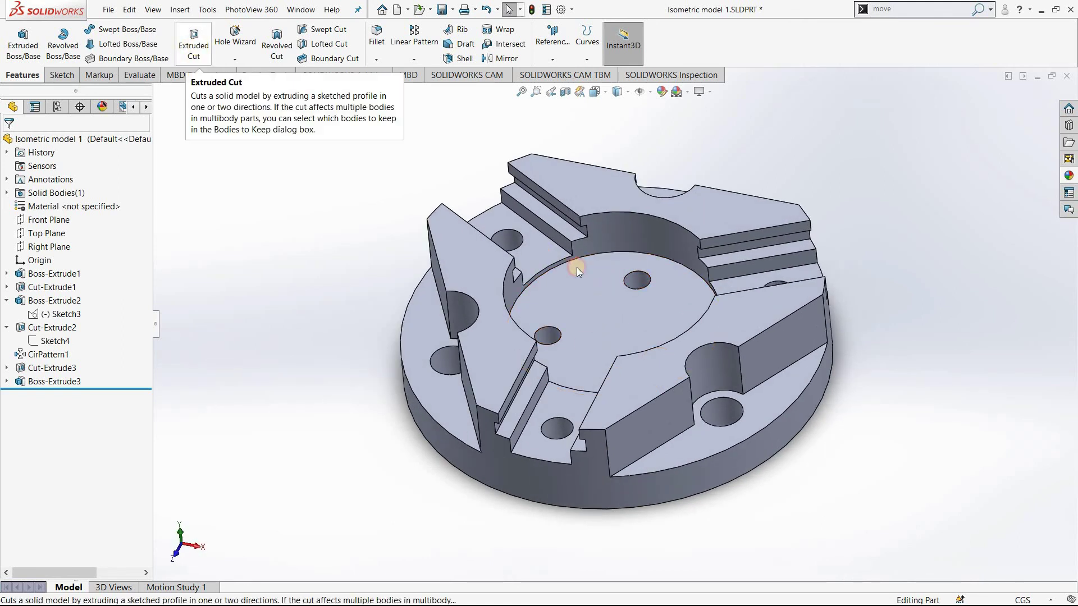
left_click(608, 320)
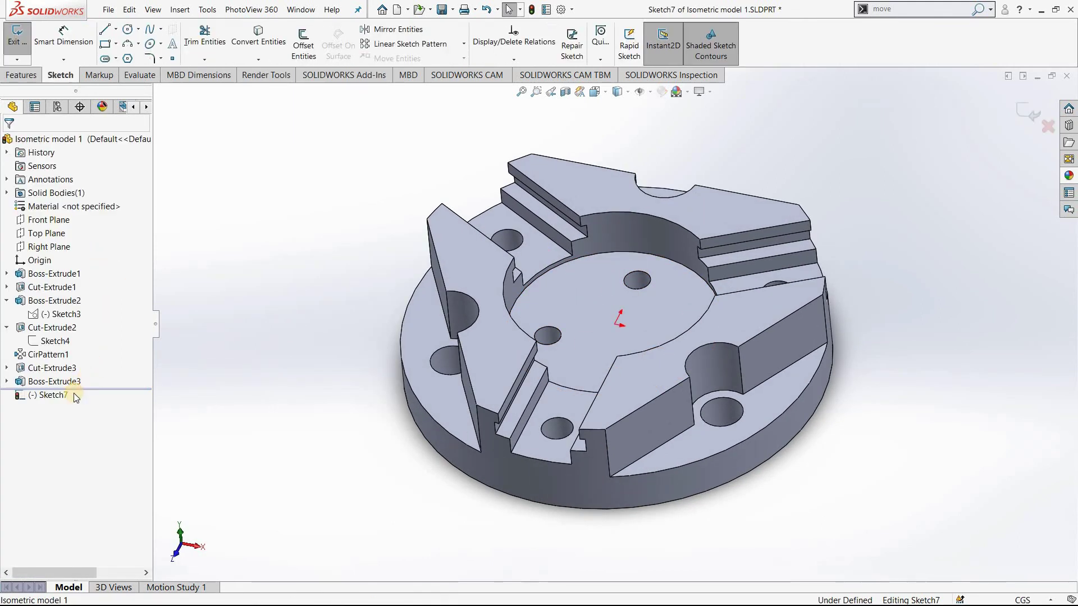
right_click(41, 398)
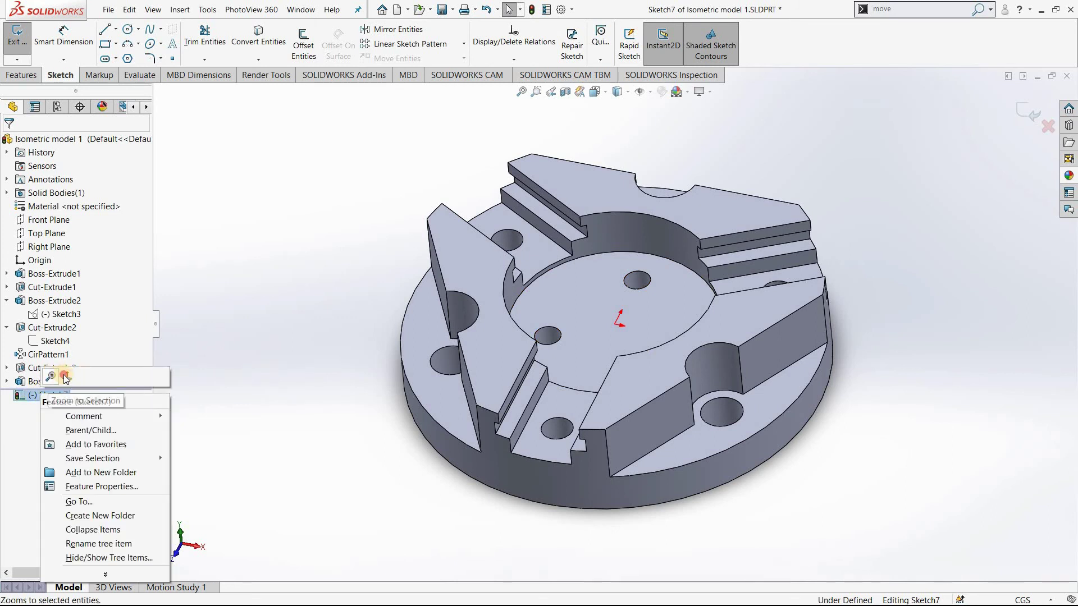
left_click(56, 384)
Draw an origin-centred circle and dimension its diameter to 18.
left_click(128, 29)
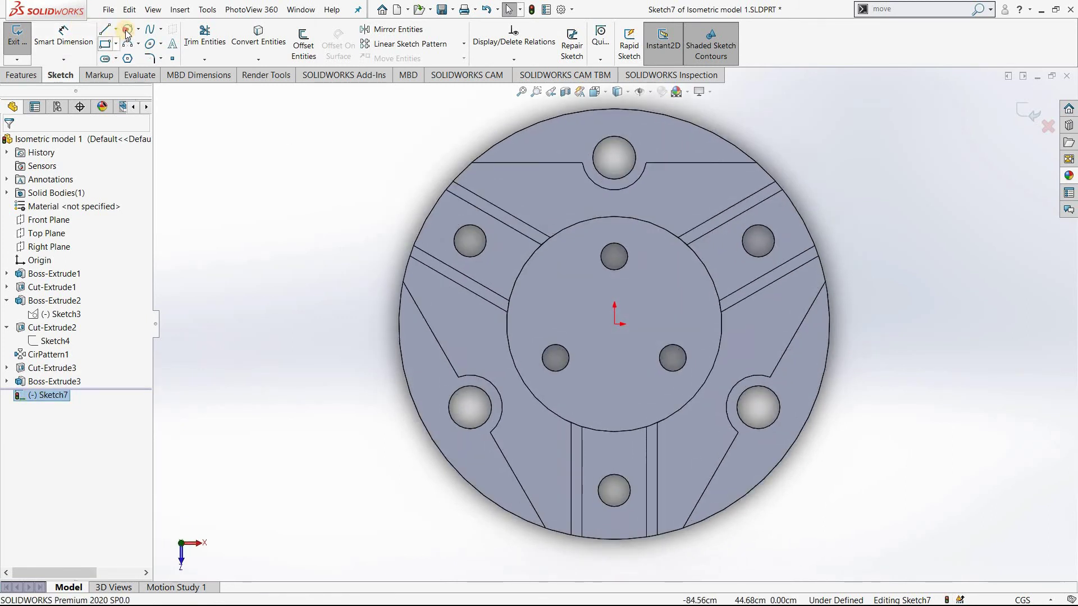
left_click(615, 325)
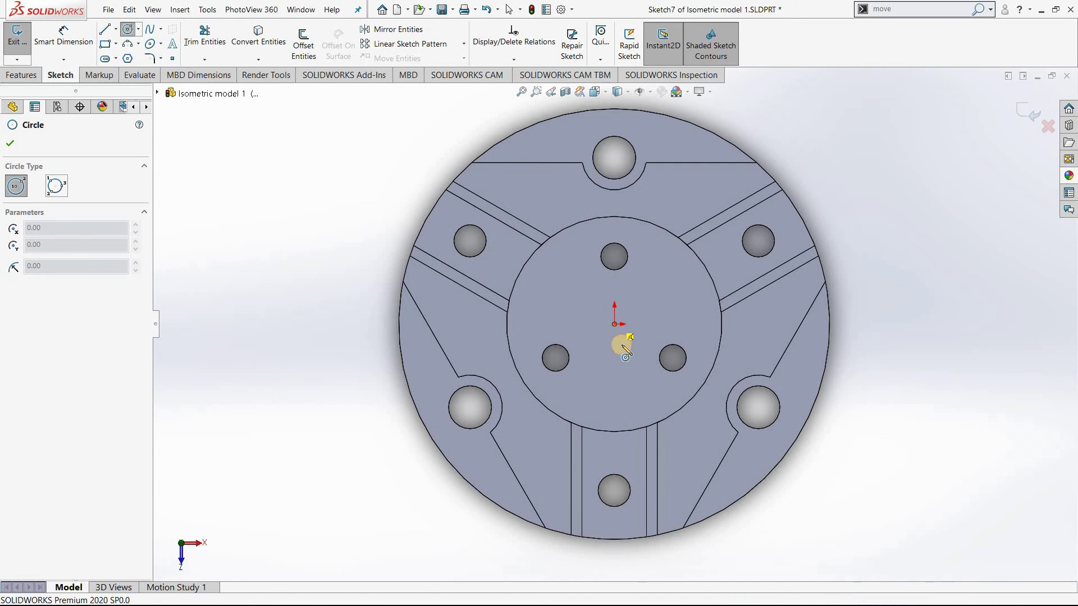
left_click(616, 353)
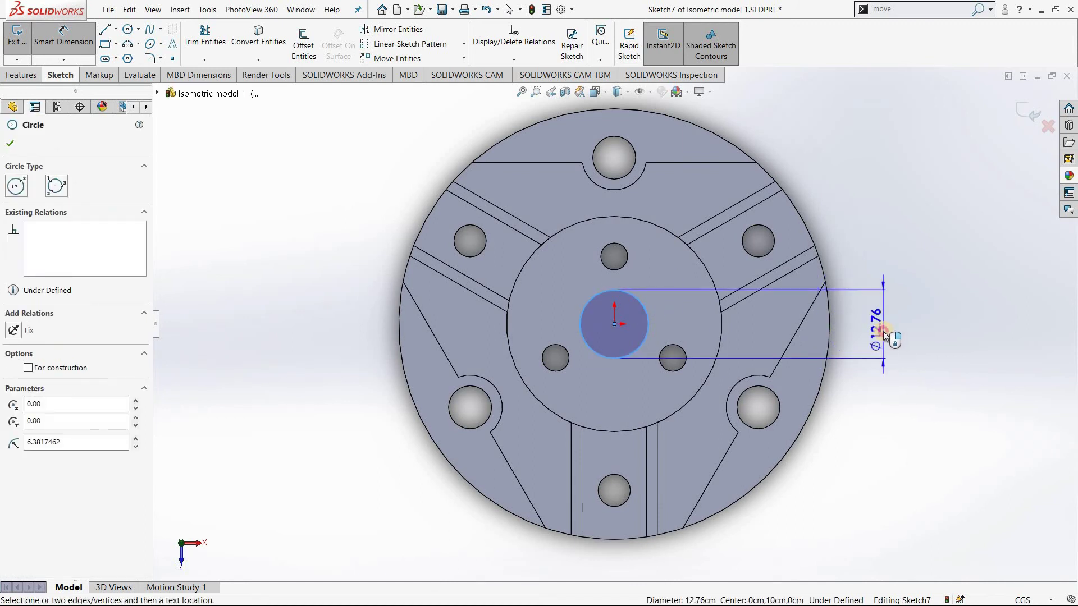
left_click(884, 331)
left_click(884, 331)
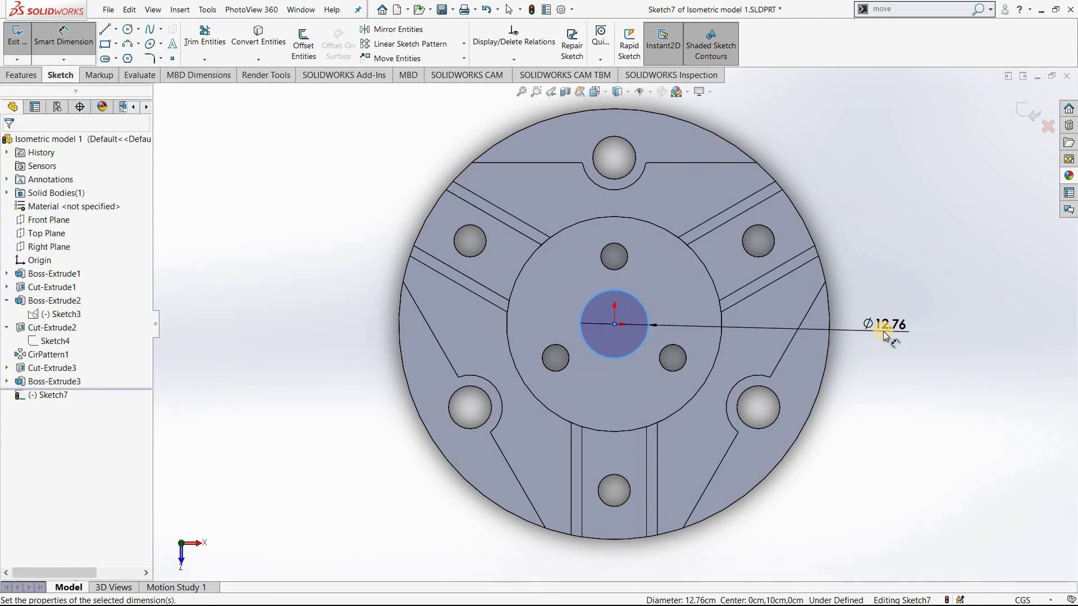
type("18")
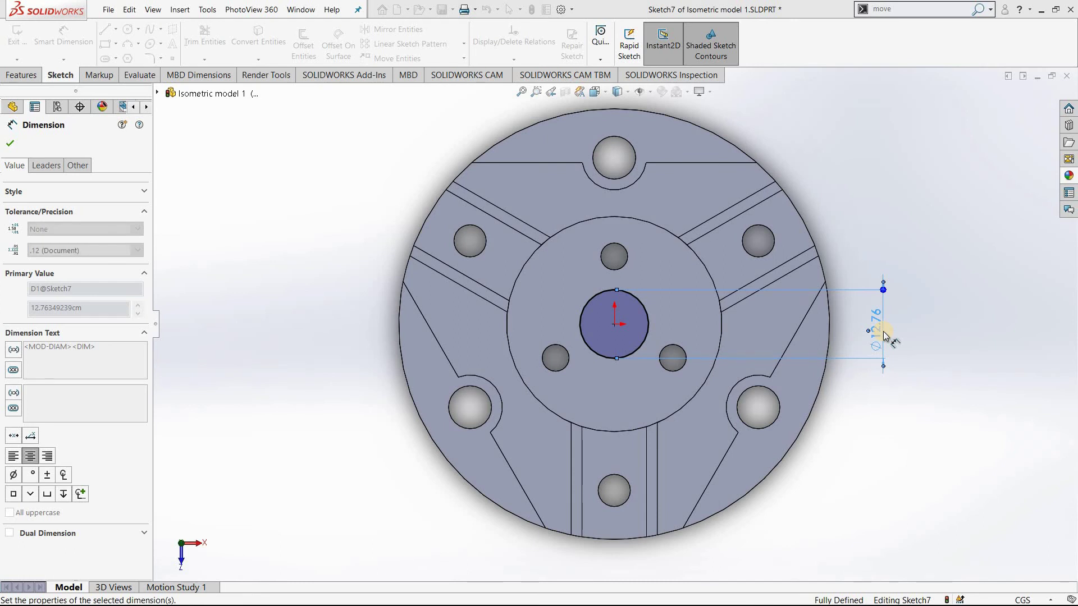
key("Return")
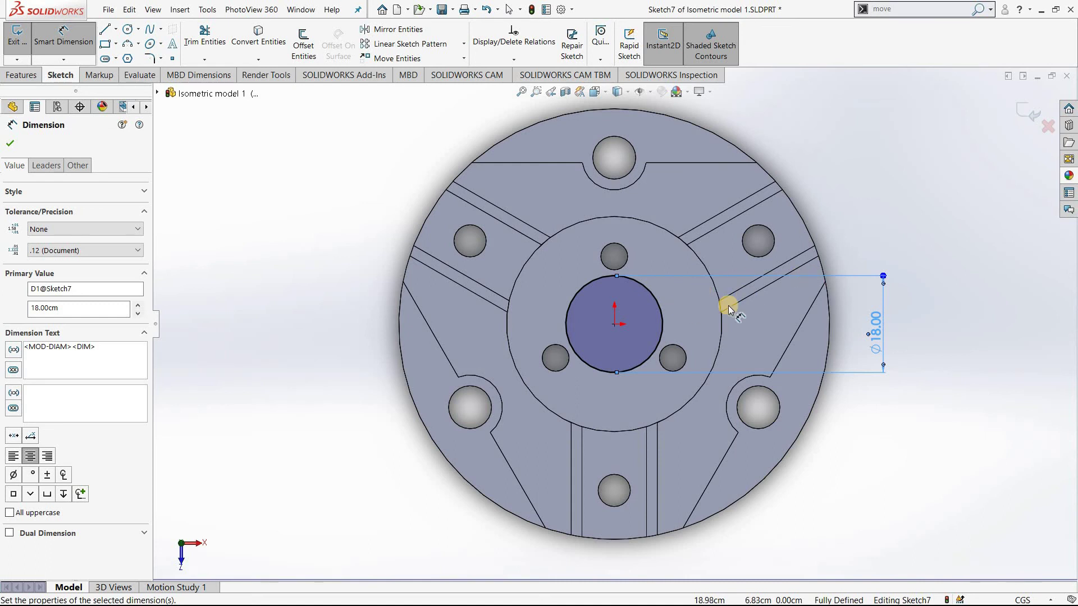
left_click(10, 146)
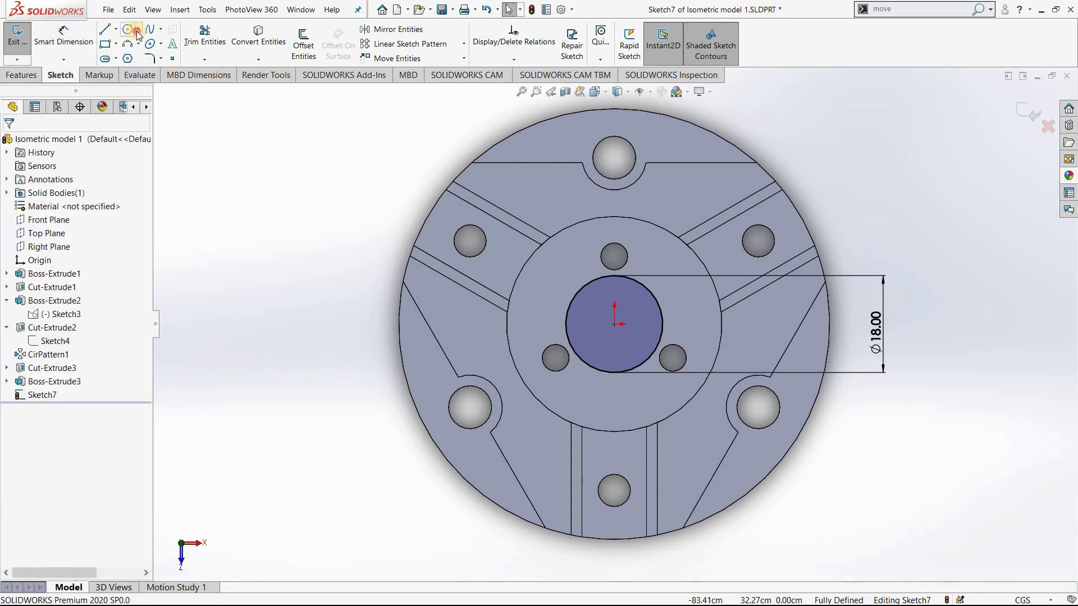
left_click(136, 31)
Cancel an unwanted extra circle and exit the sketch to preview the cut.
left_click(149, 44)
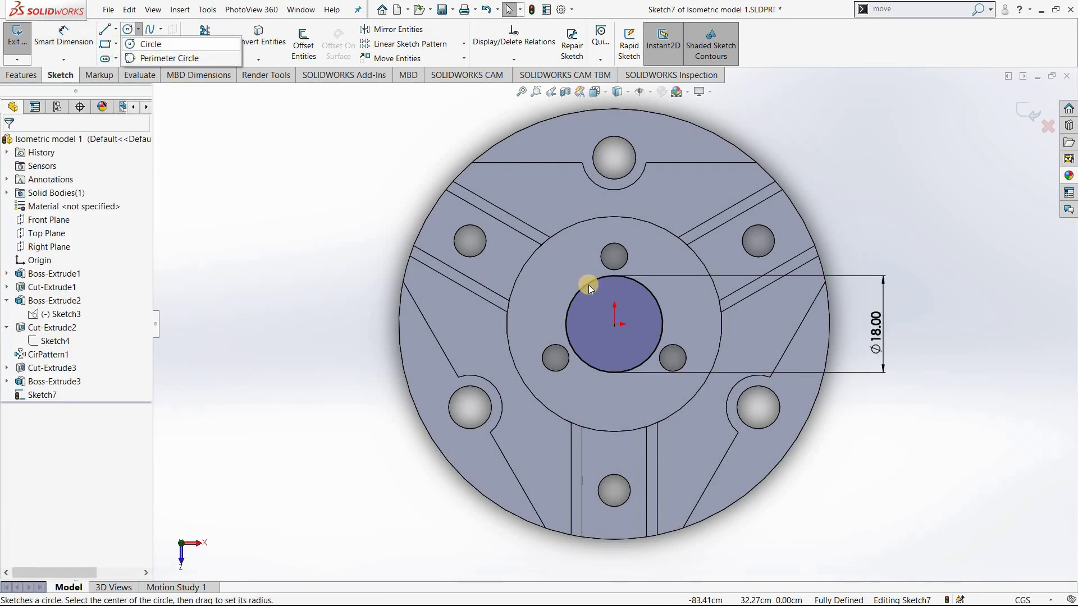
left_click(618, 323)
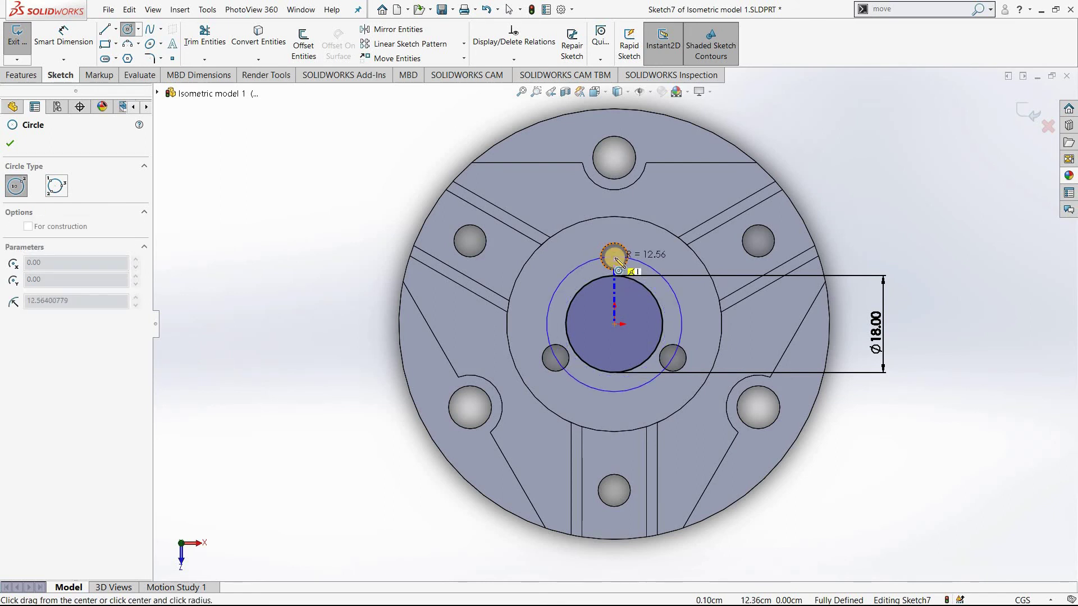
key("Escape")
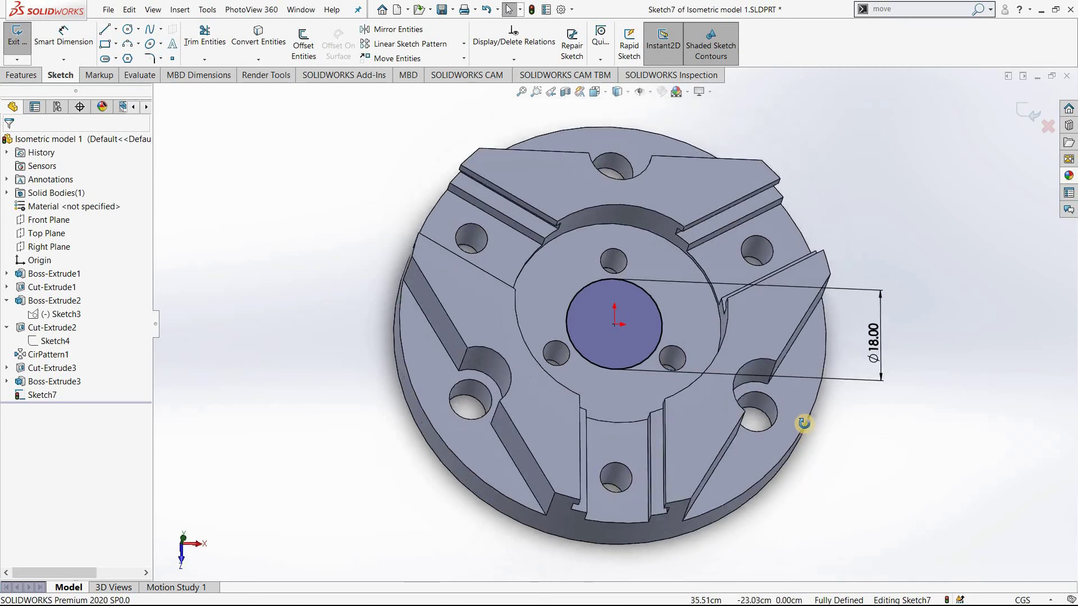
middle_click_drag(806, 433, 777, 400)
left_click(17, 32)
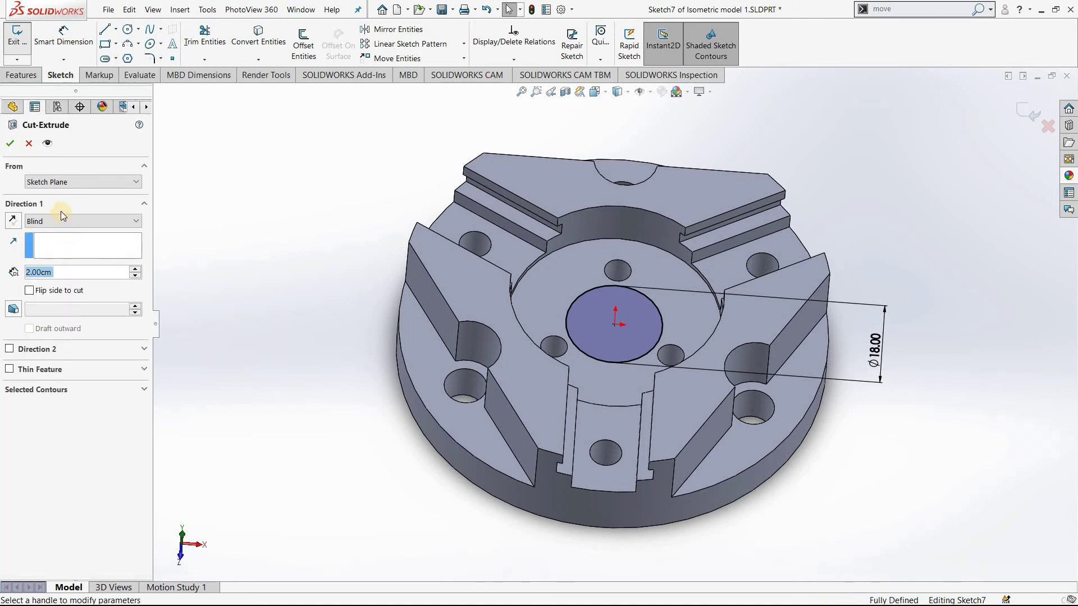
Set the cut to Through All and confirm Cut-Extrude4.
left_click(52, 221)
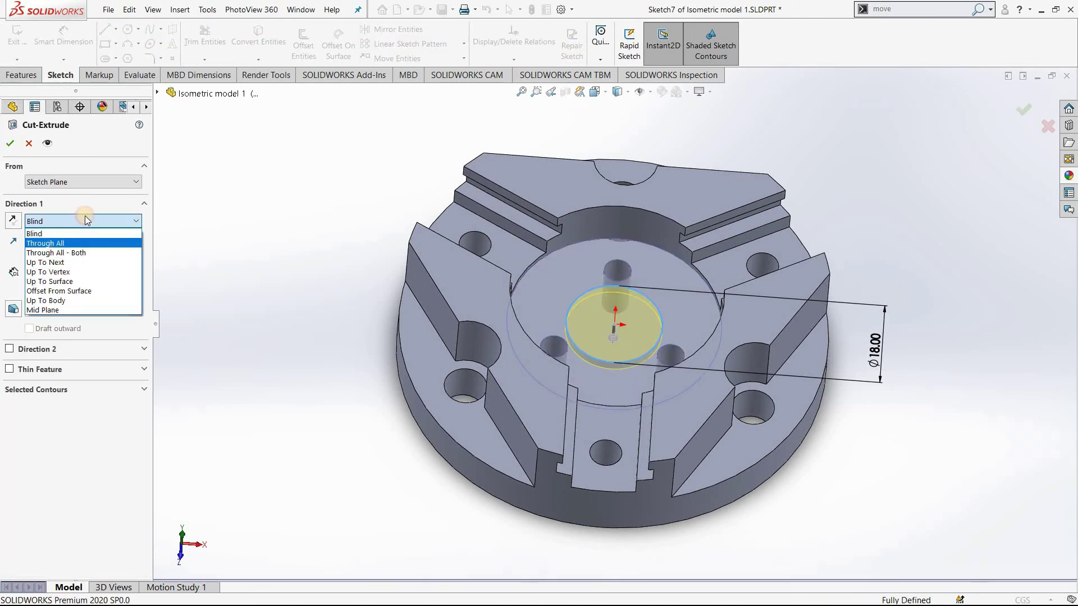
left_click(57, 236)
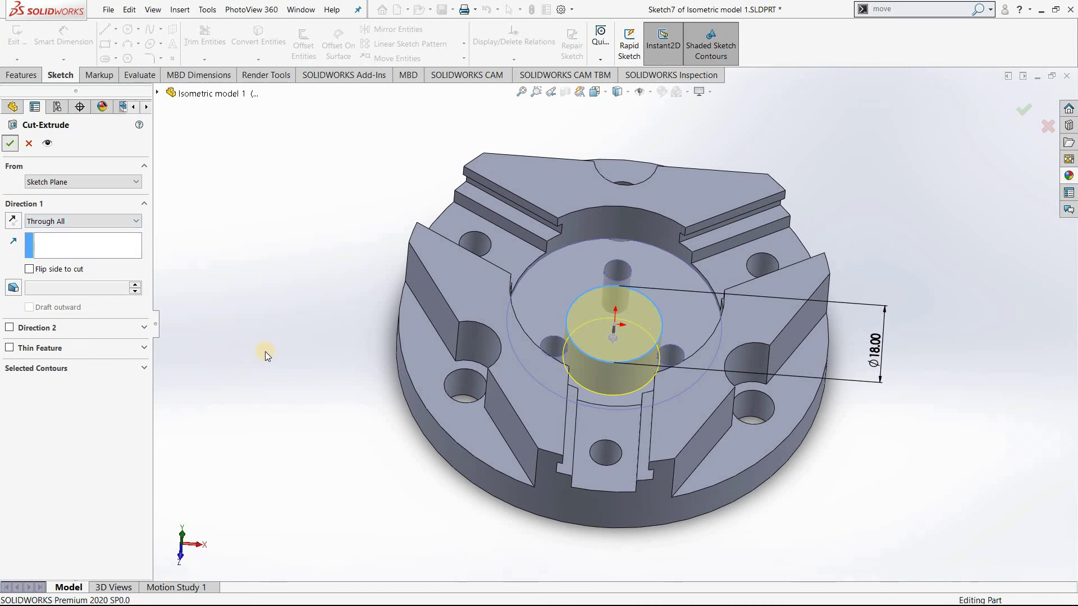
key("Return")
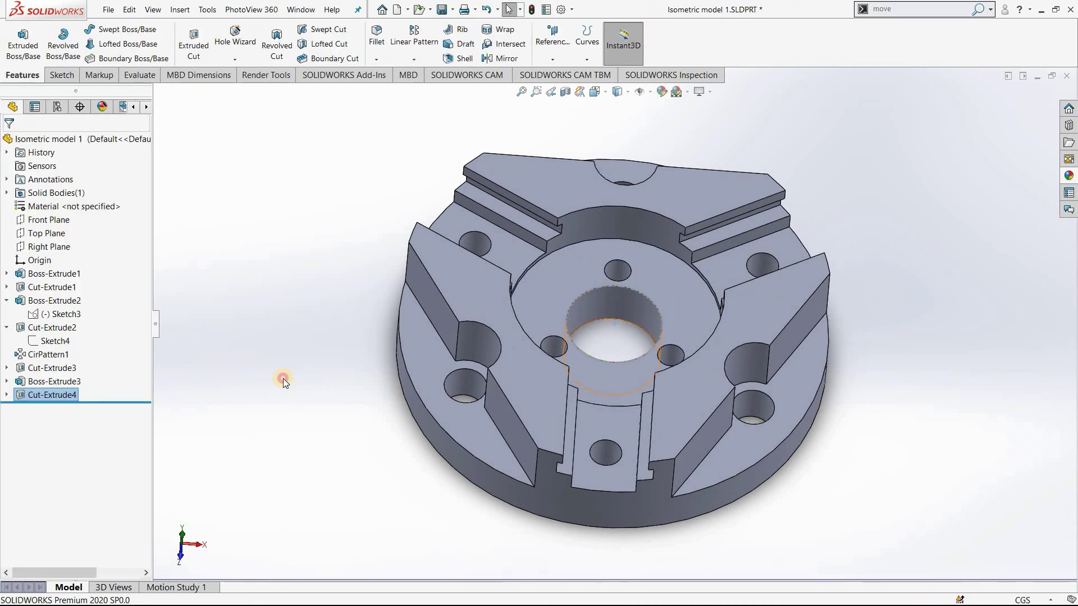
left_click(621, 259)
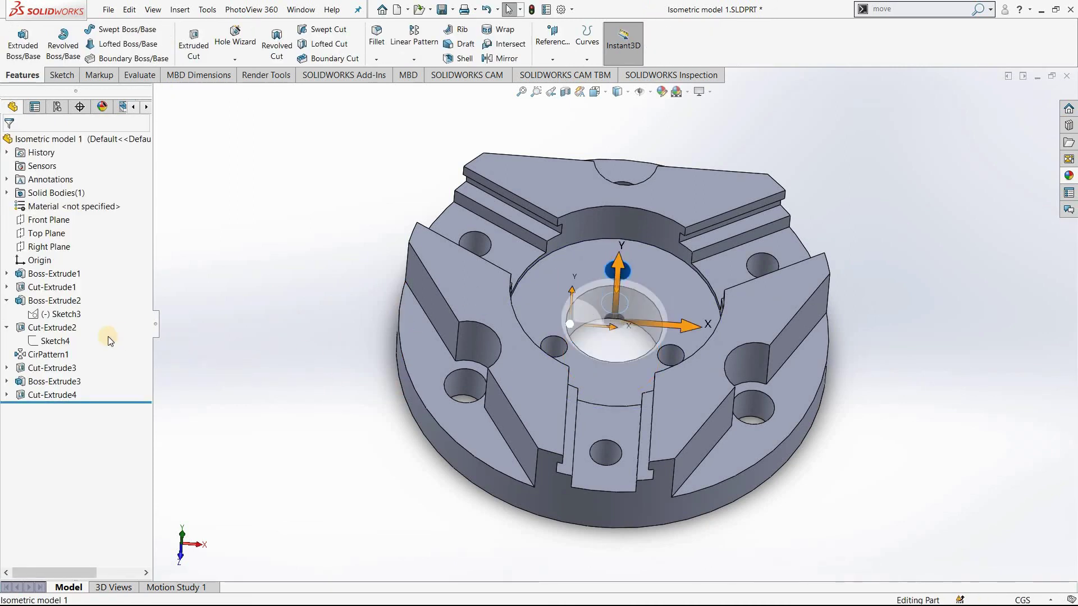
Expand Cut-Extrude3, edit Sketch5 and view it Normal To.
left_click(27, 373)
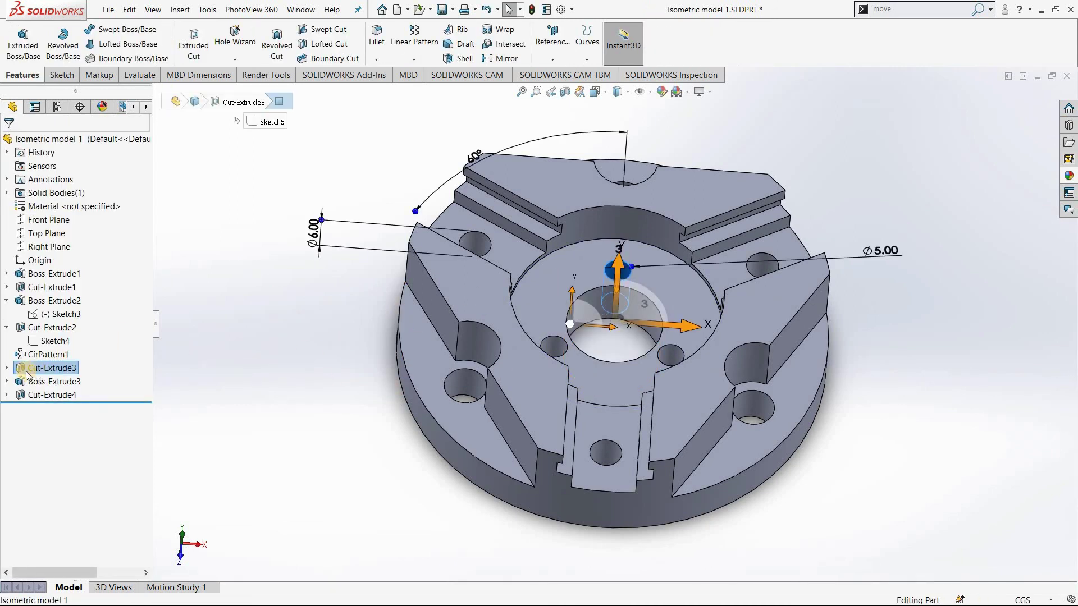
left_click(60, 385)
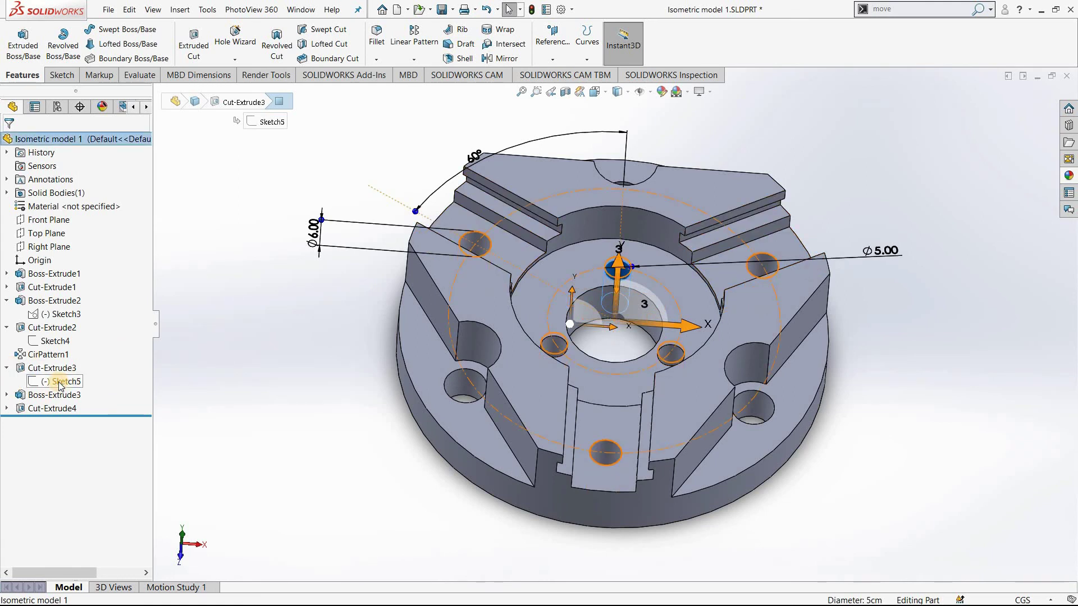
right_click(60, 384)
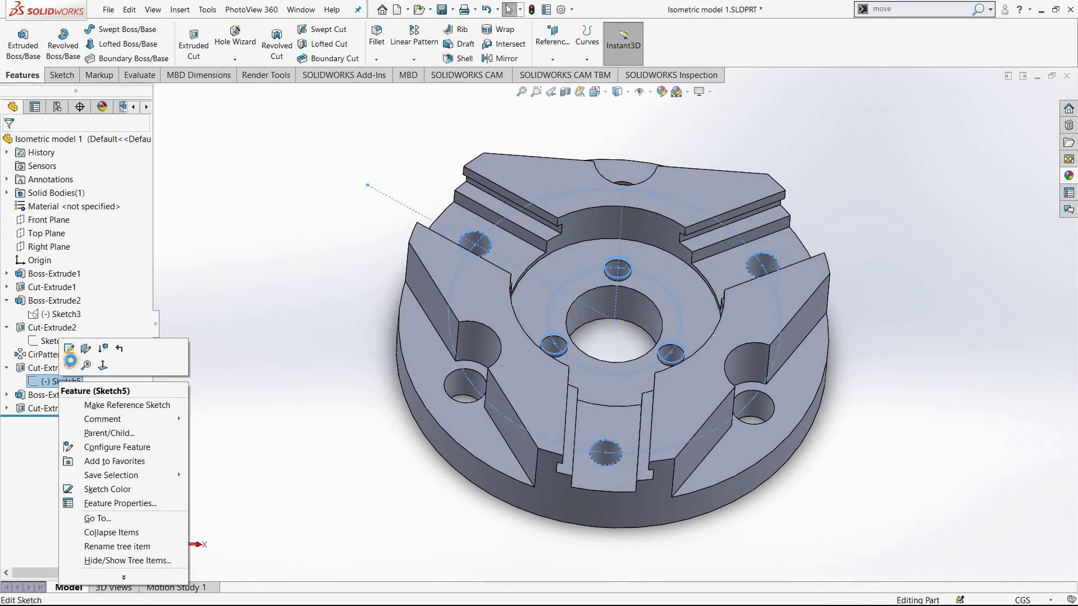
left_click(70, 361)
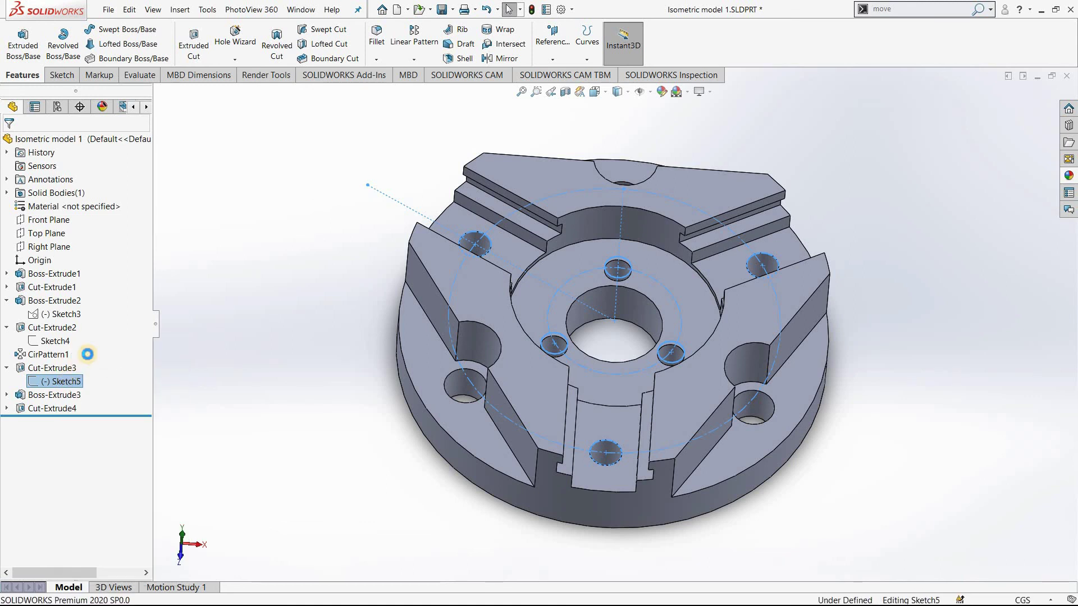
right_click(62, 382)
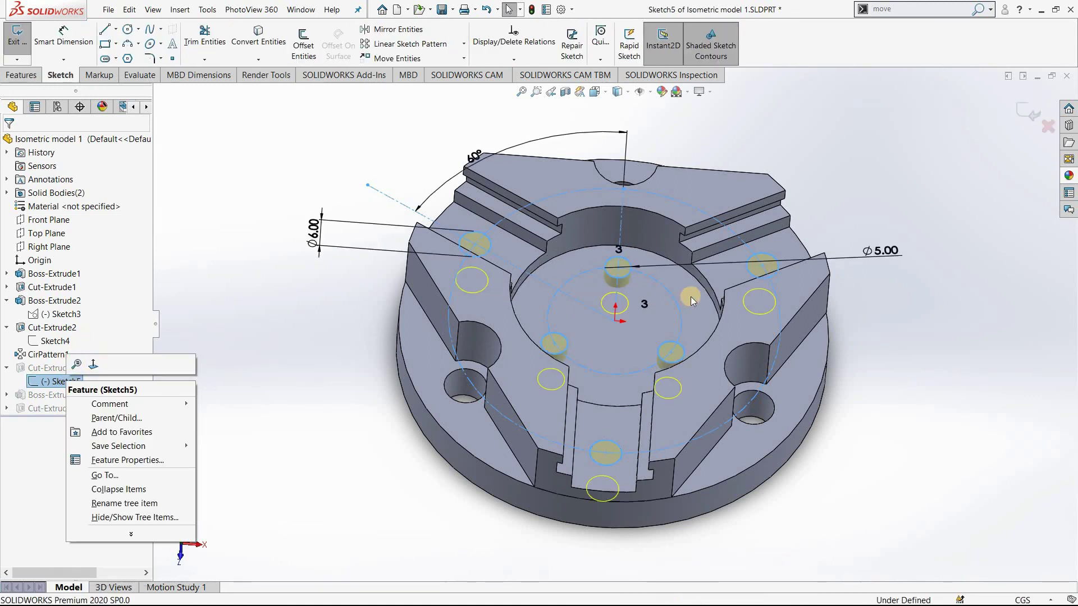
key("ctrl+8")
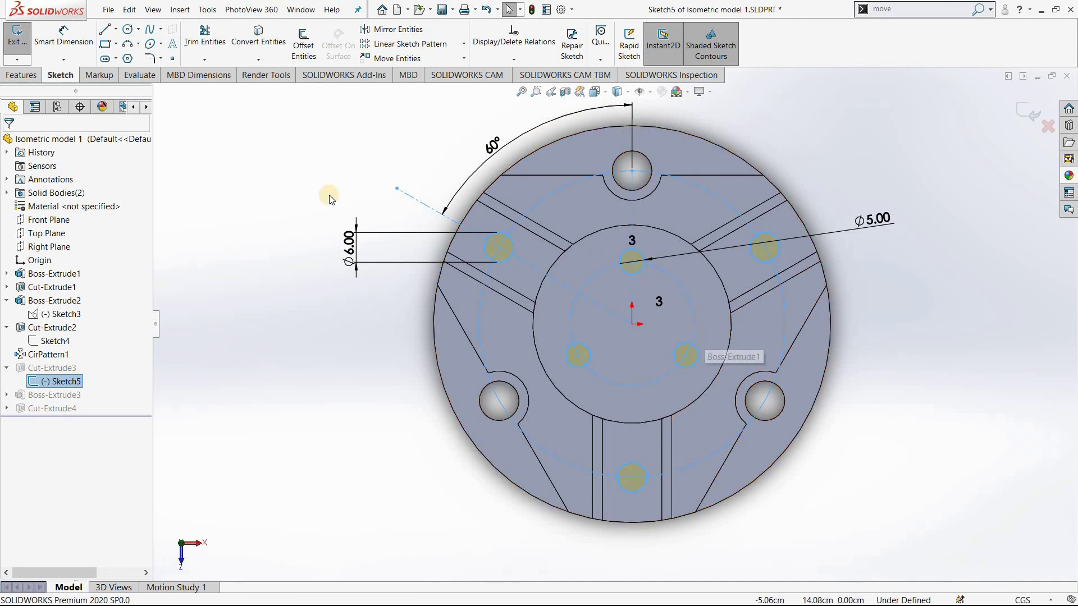
Dimension the inner construction circle and change its diameter from 24.98 to 28.
left_click(63, 54)
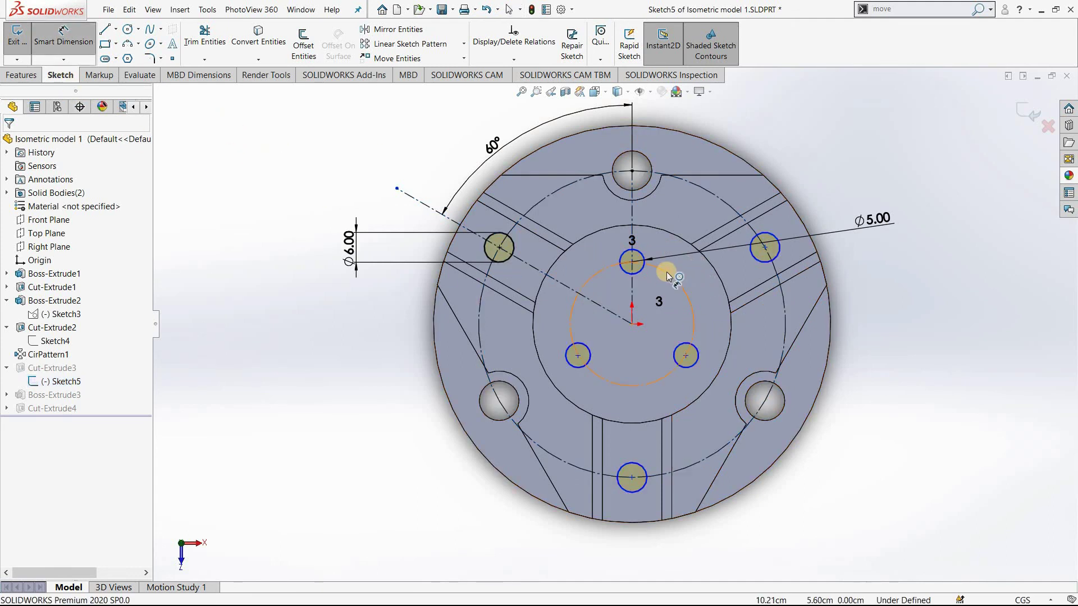
left_click(666, 271)
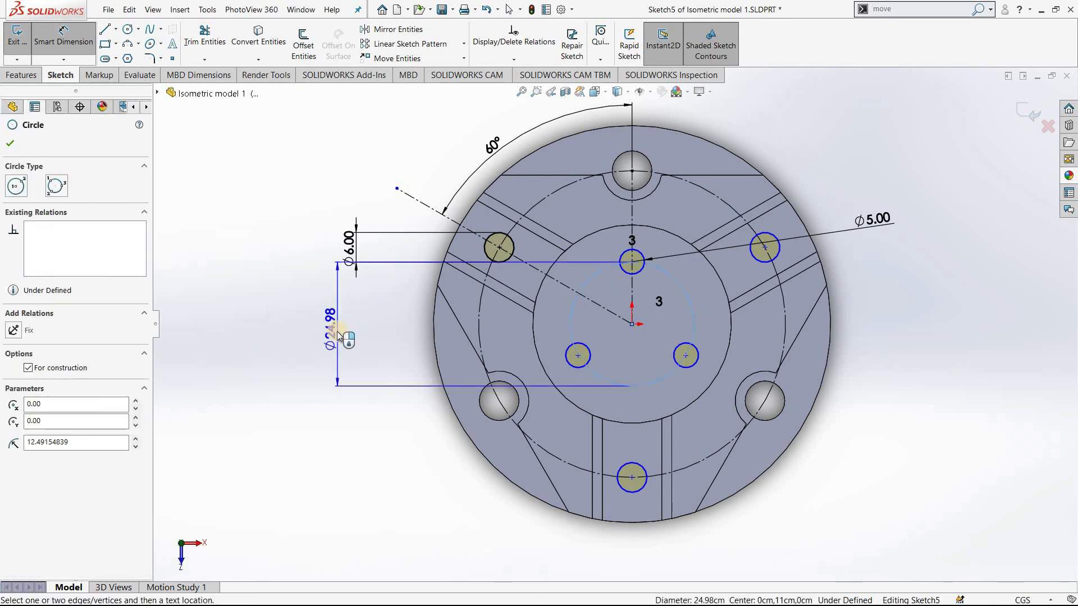
left_click(337, 333)
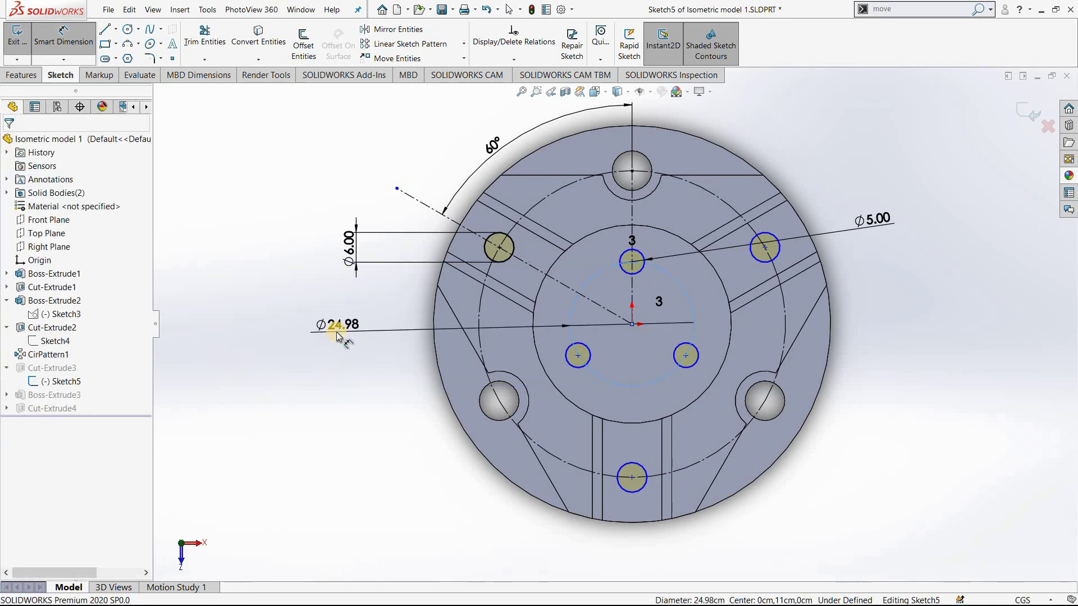
left_click(337, 335)
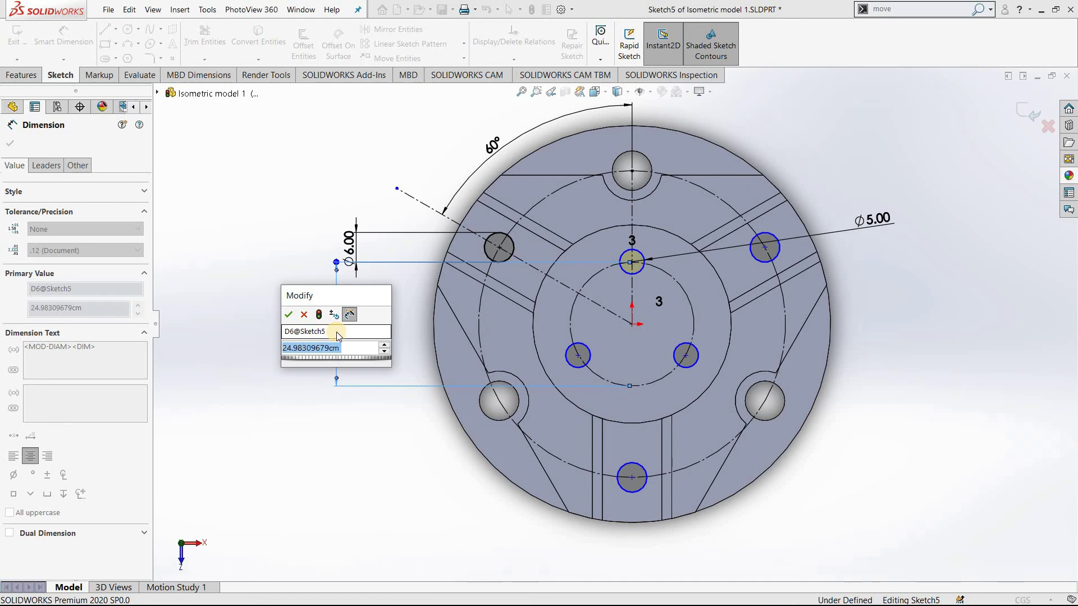
type("28")
key("Return")
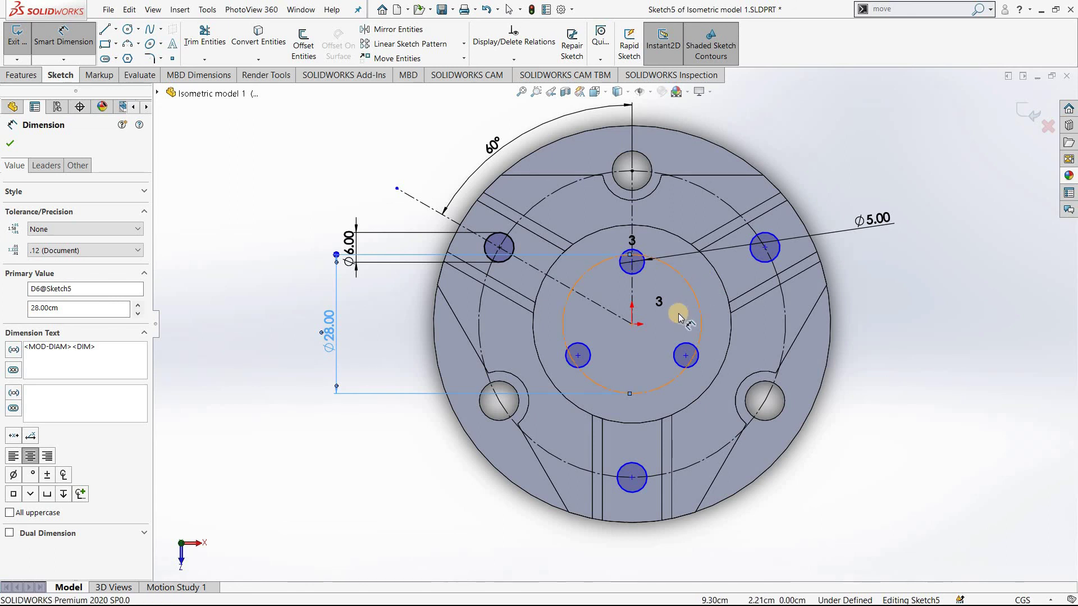
key("Escape")
key("ctrl+z")
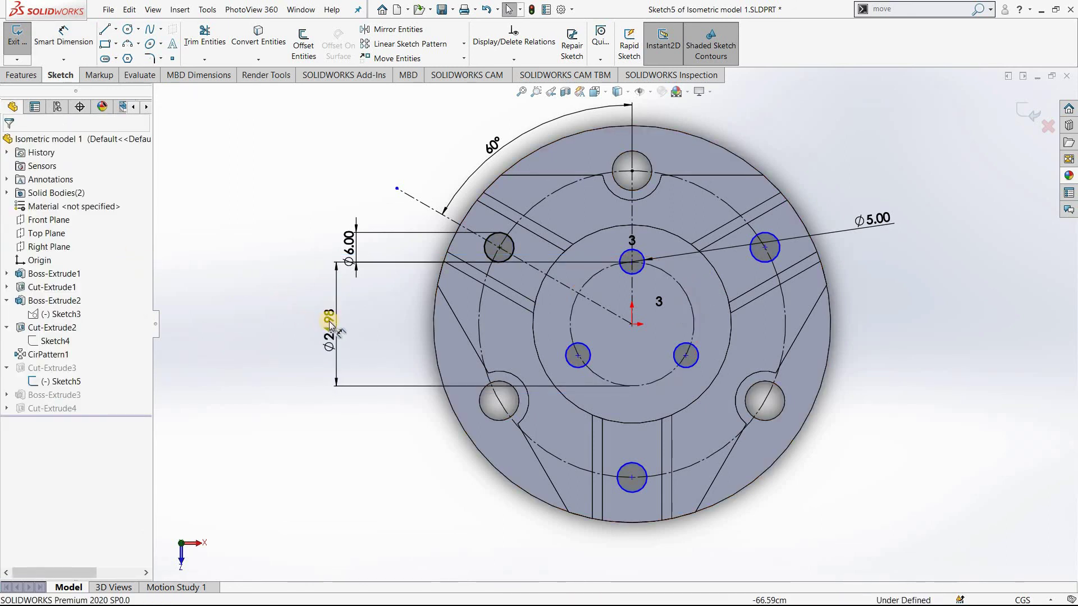
left_click(329, 320)
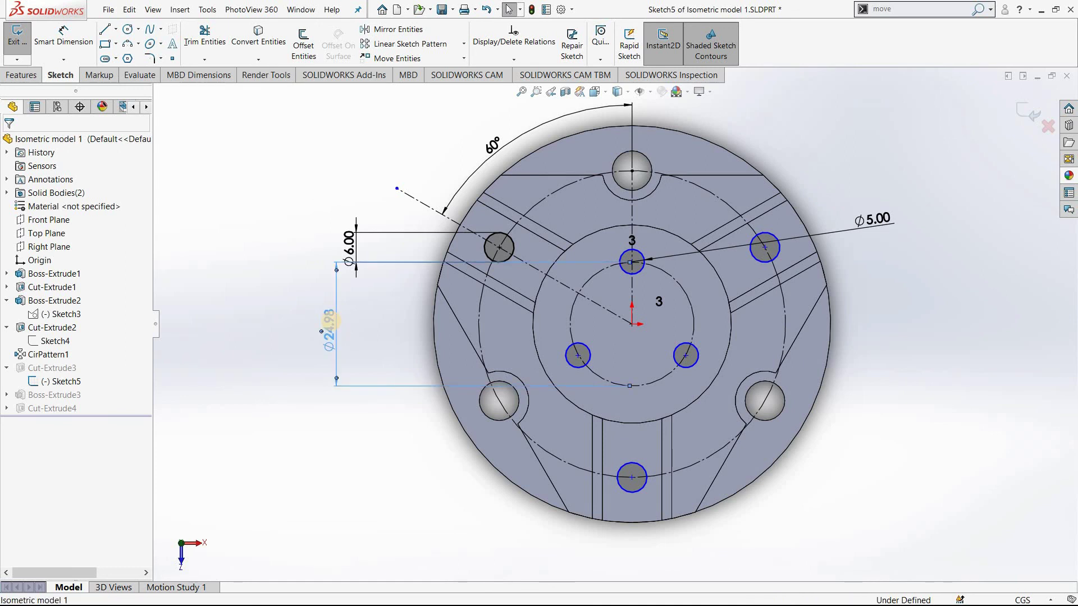
double_click(331, 320)
type("28")
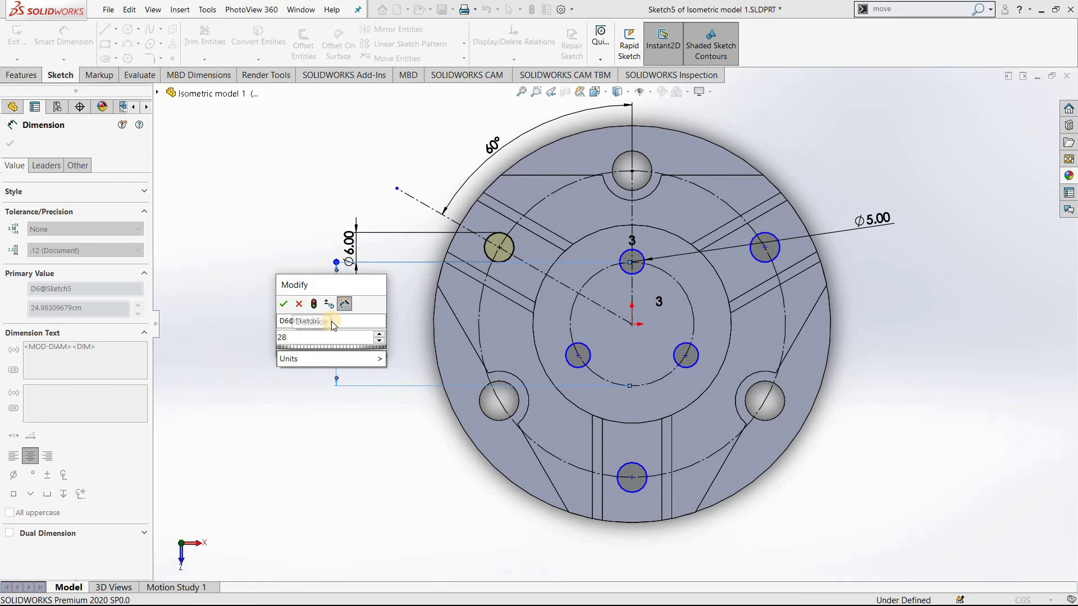
left_click(654, 259)
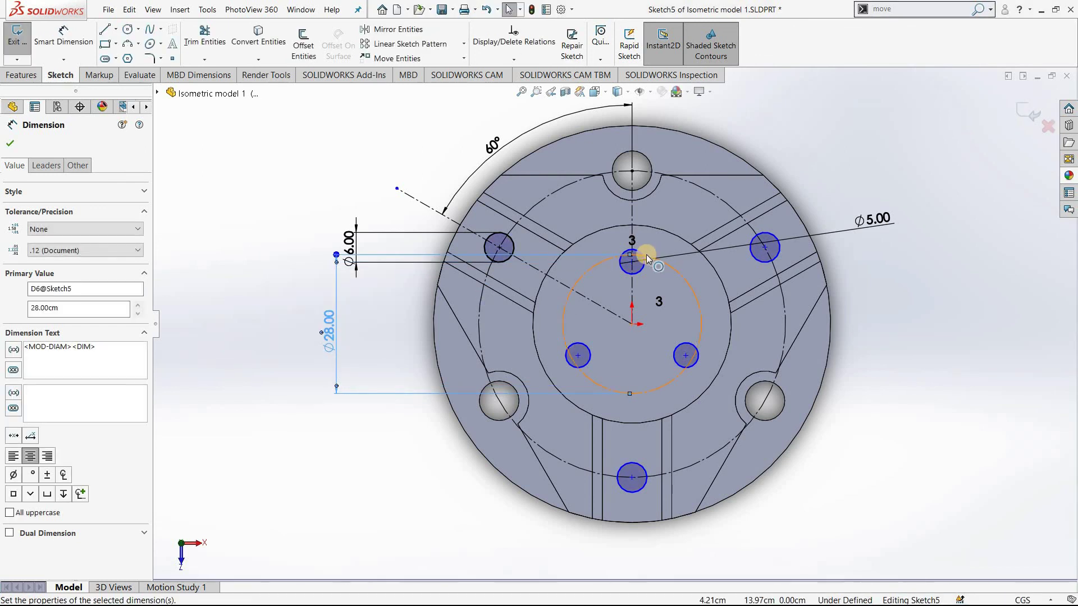
Move the top small hole circle (Arc7) outward from its centre to the new position.
scroll(647, 275, "down", 1)
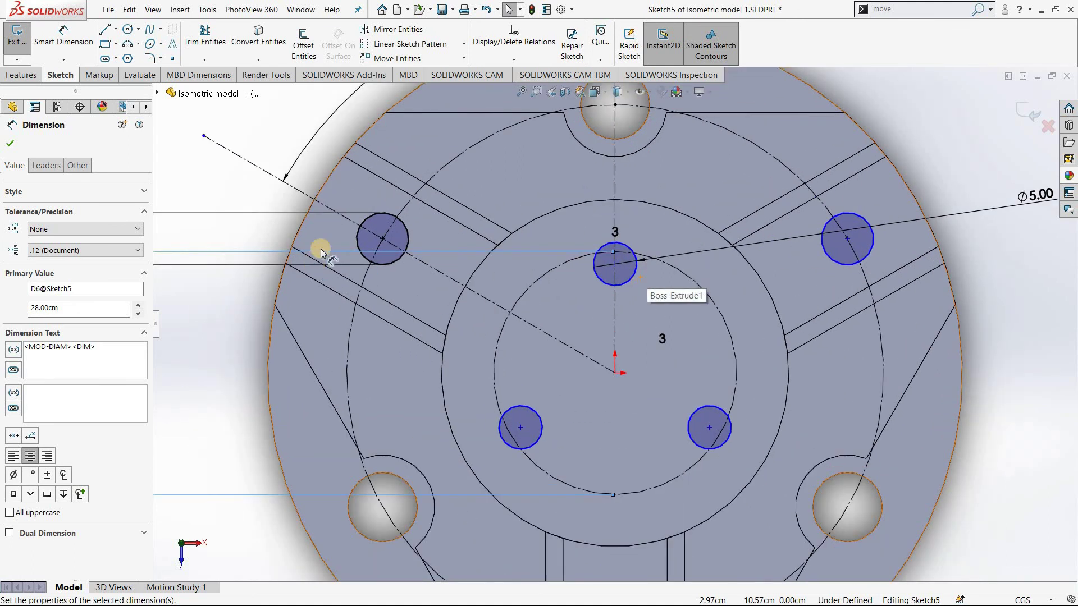
scroll(647, 275, "down", 2)
left_click(418, 58)
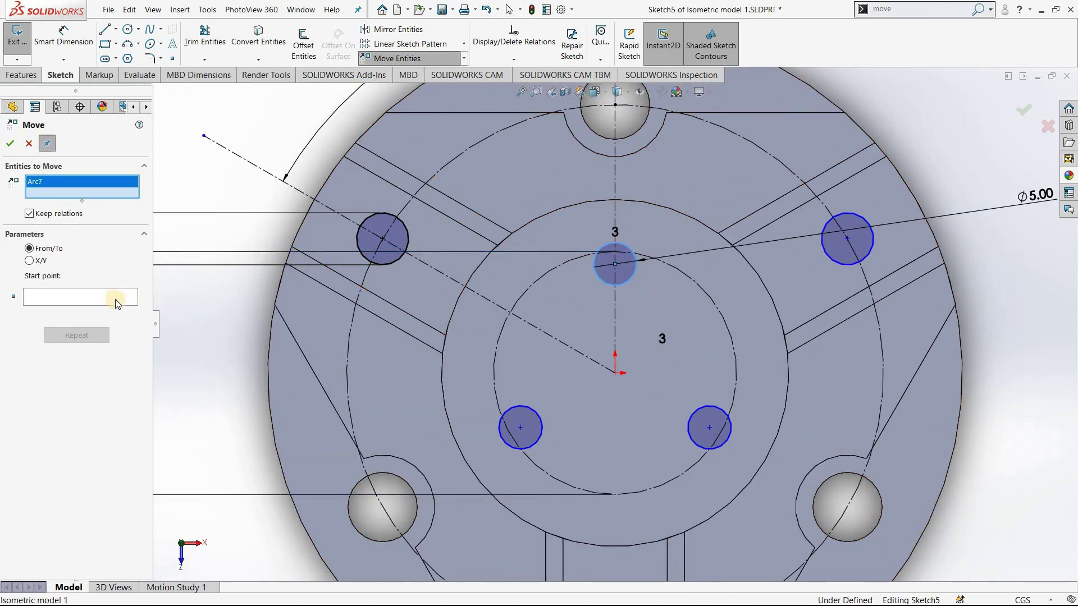
left_click(115, 298)
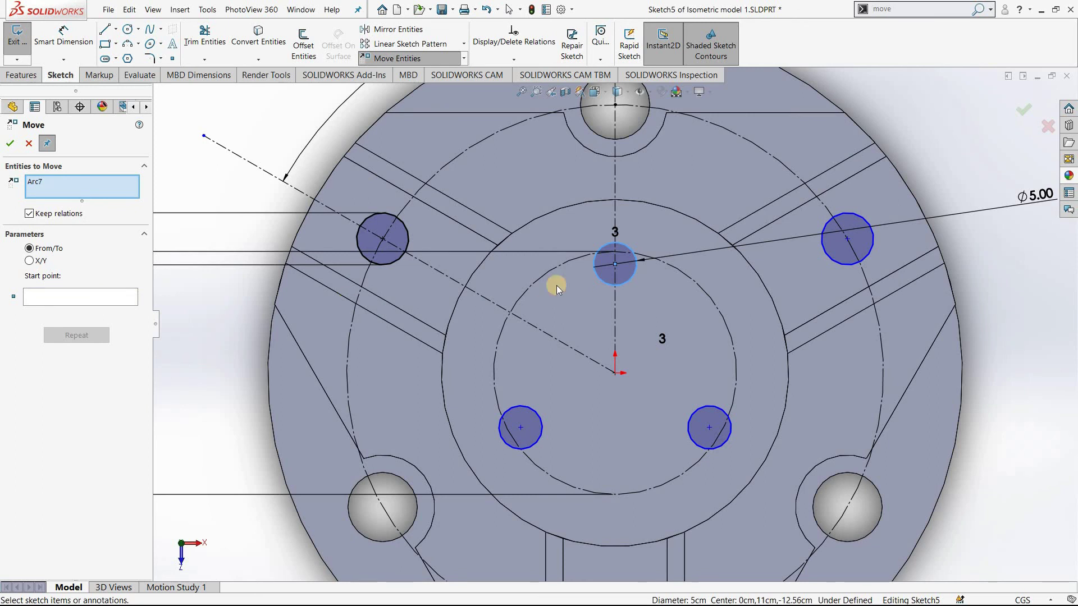
left_click(616, 260)
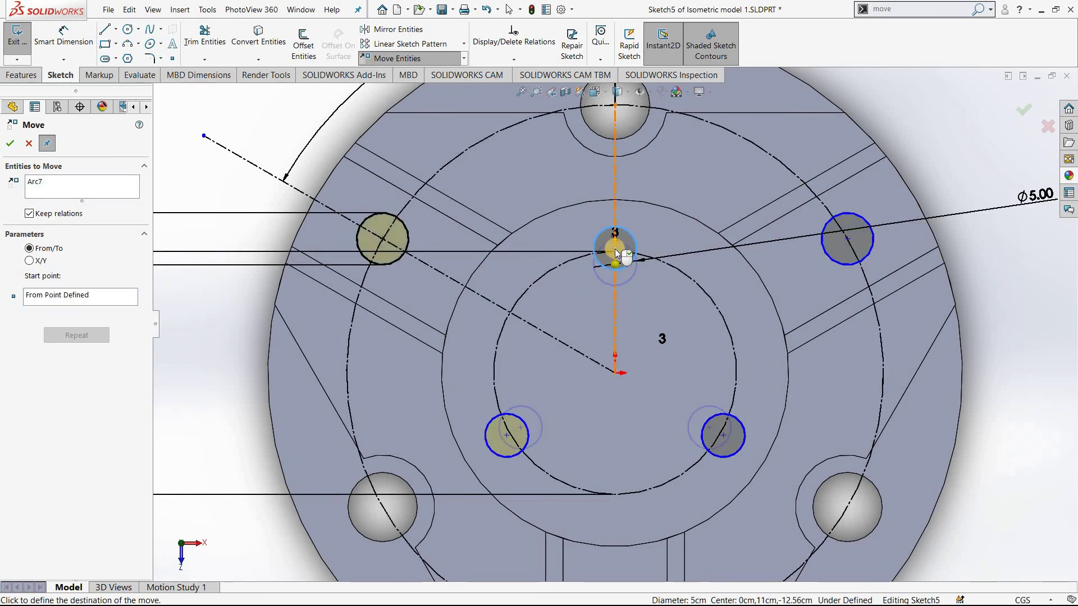
scroll(613, 257, "down", 3)
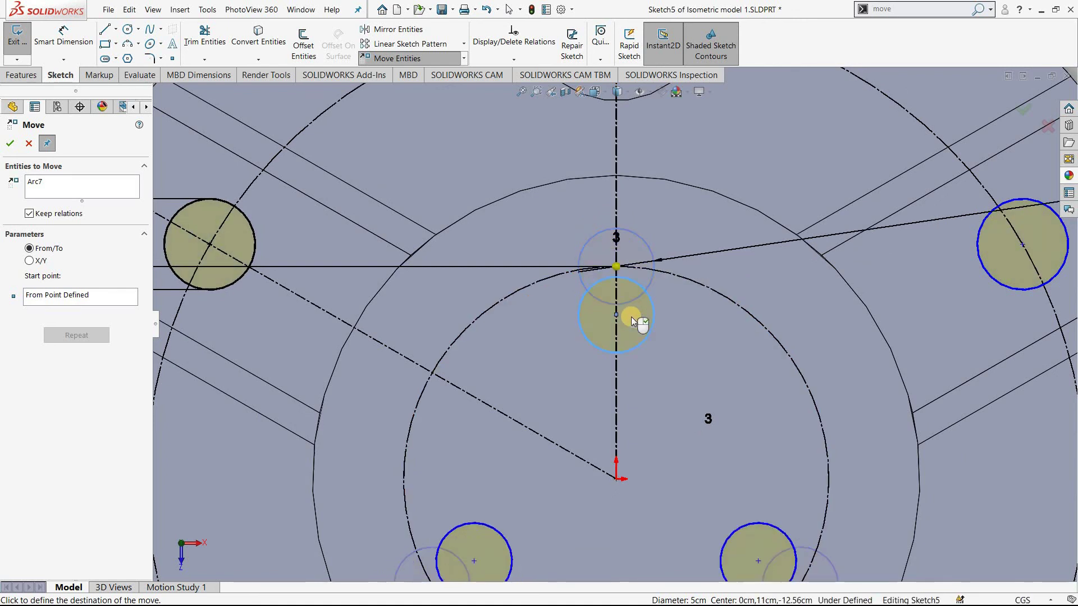
scroll(631, 317, "up", 3)
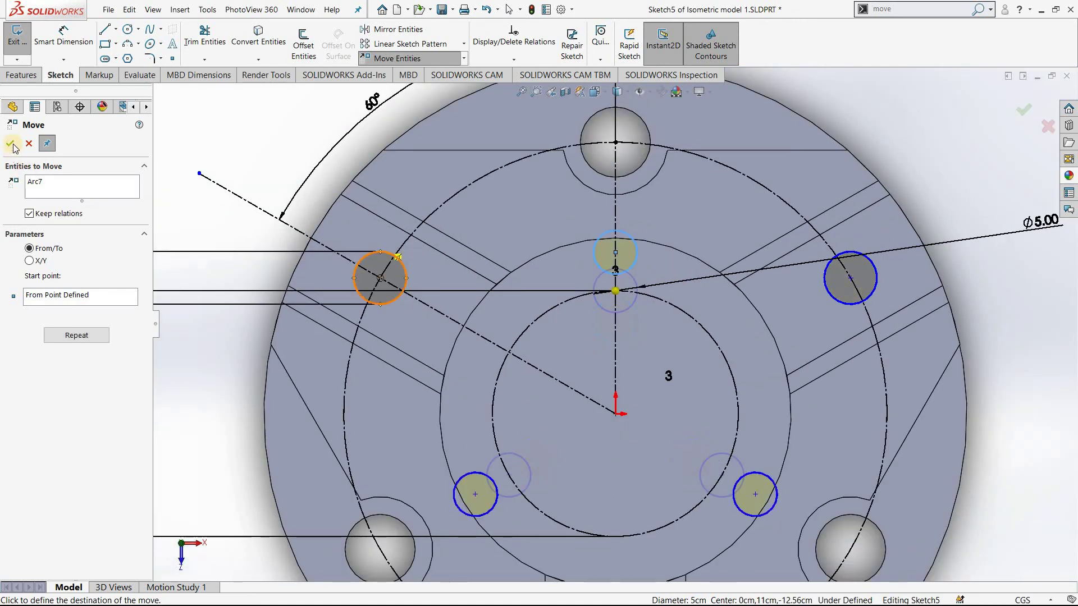
left_click(619, 234)
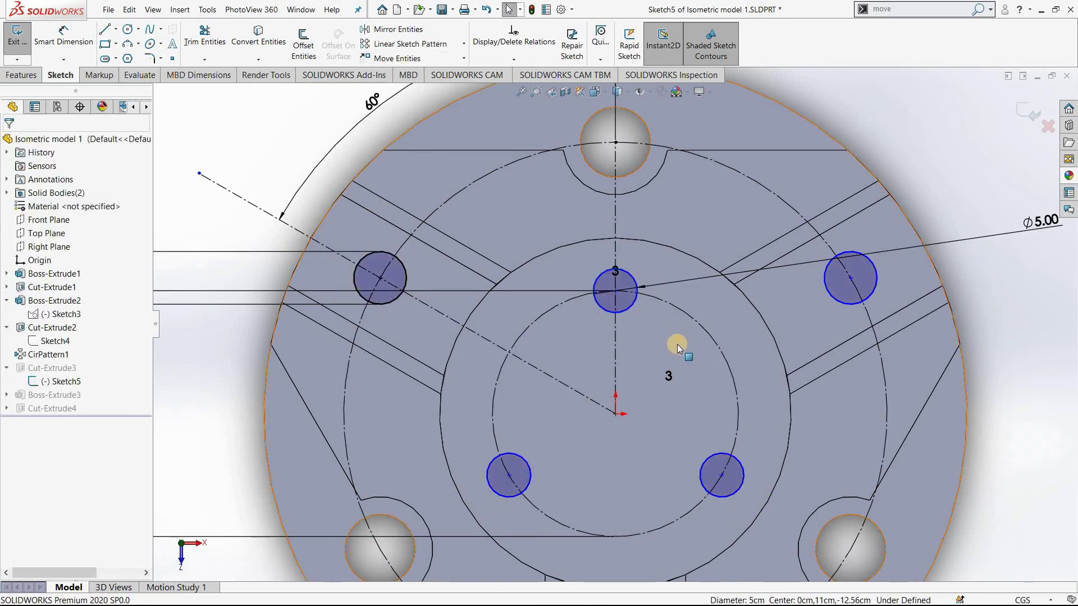
scroll(670, 337, "up", 3)
Orbit the part to check it in 3D and save it.
middle_click_drag(669, 337, 662, 304)
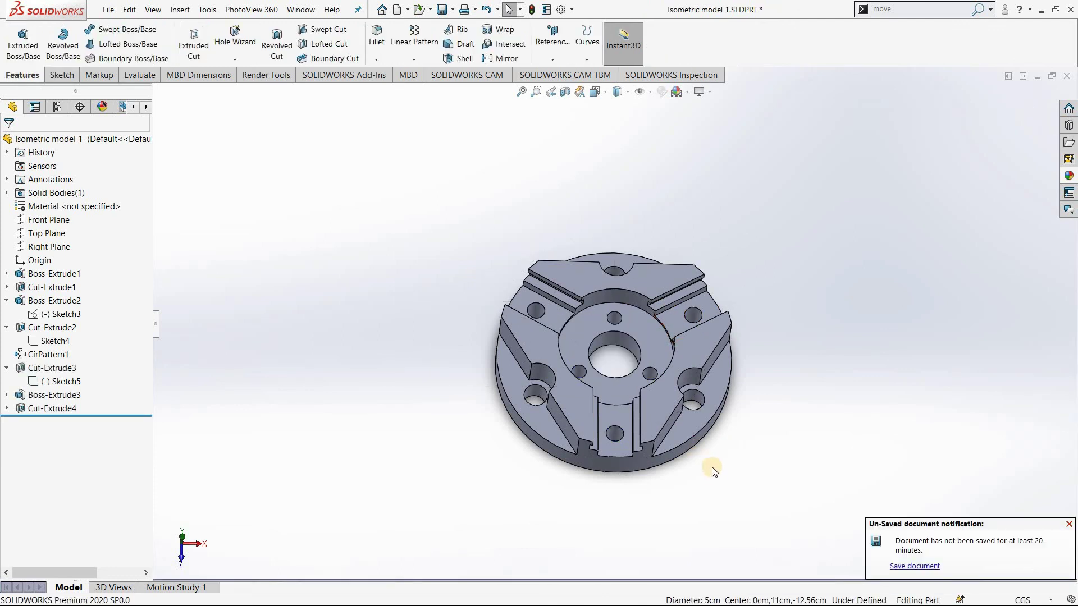
middle_click_drag(590, 355, 590, 352)
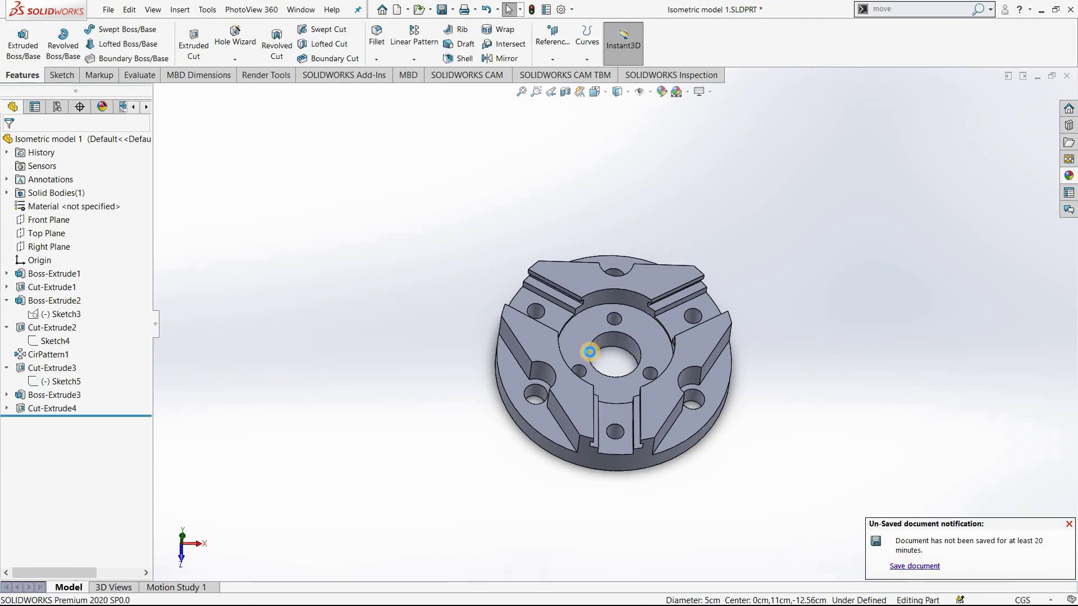
key("ctrl+s")
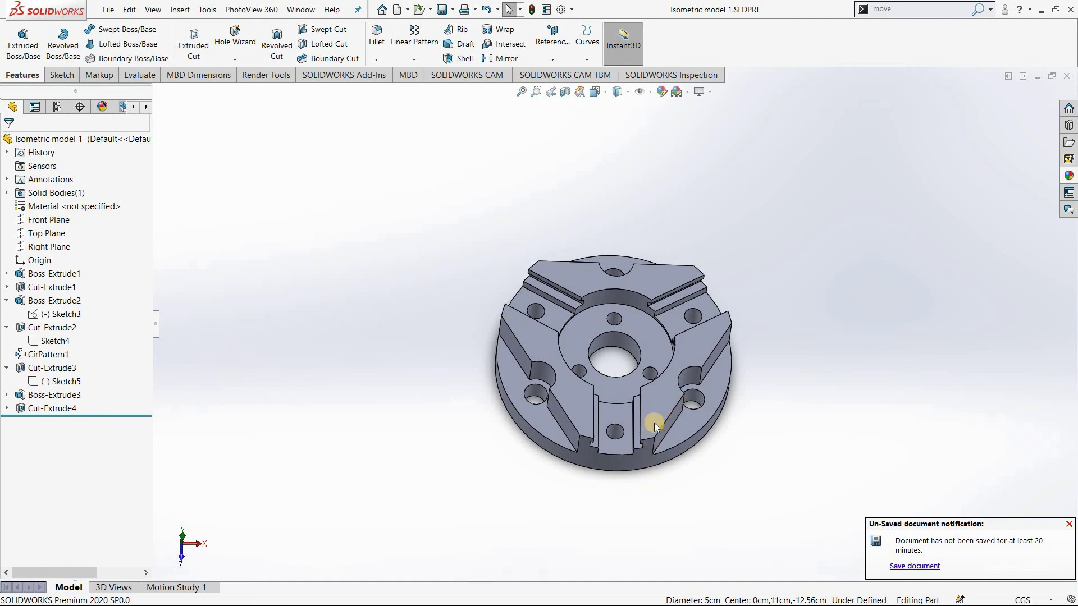
mouse_move(655, 422)
middle_mouse_down()
mouse_move(667, 443)
mouse_move(637, 349)
middle_mouse_up()
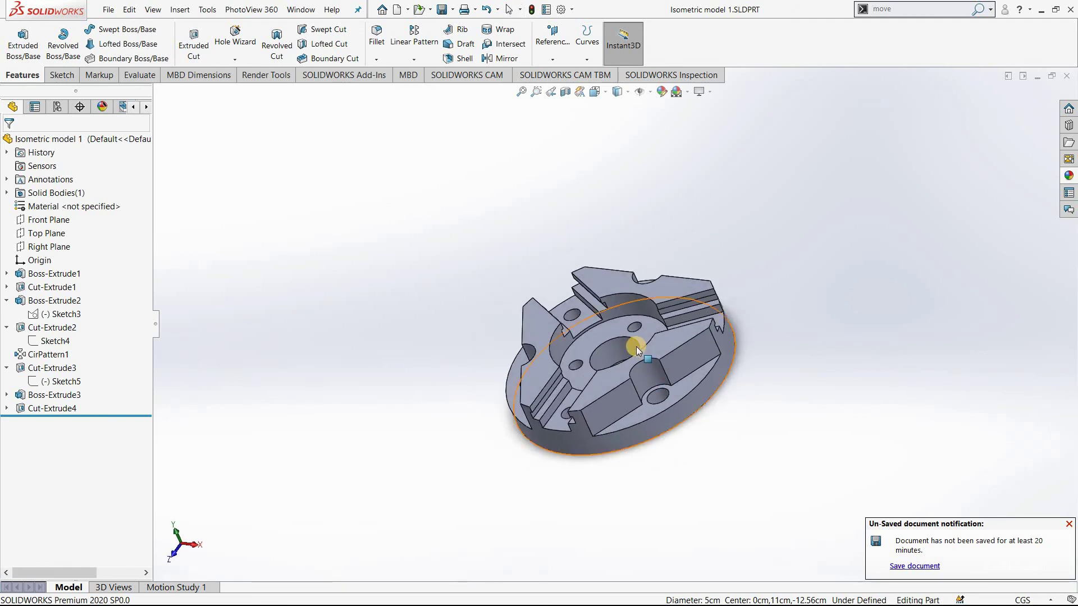
Return to isometric and bring up the Fillet/Chamfer options.
scroll(637, 348, "down", 2)
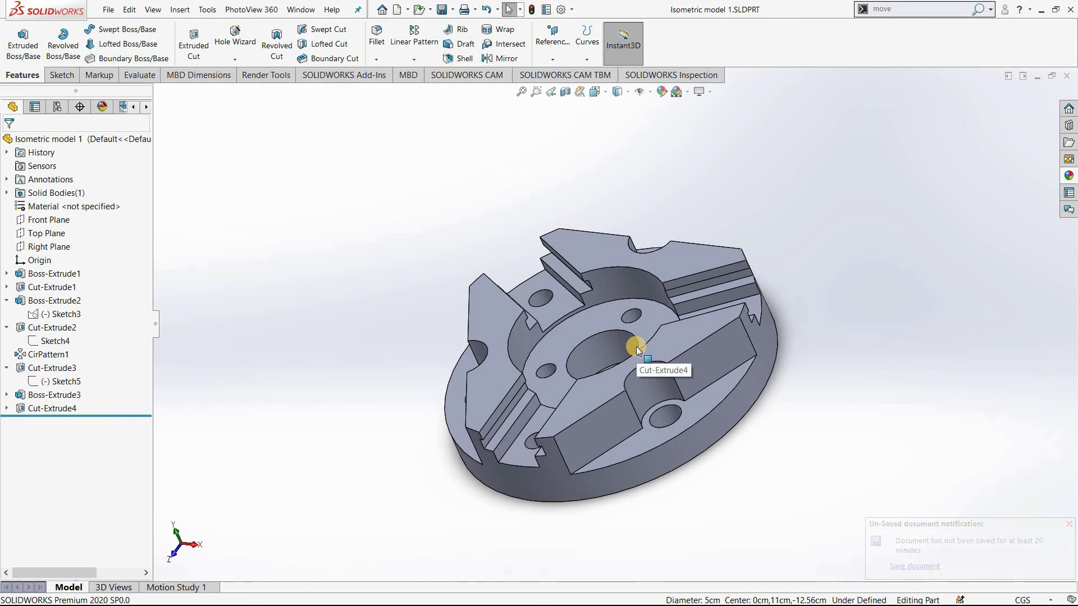
key("ctrl+7")
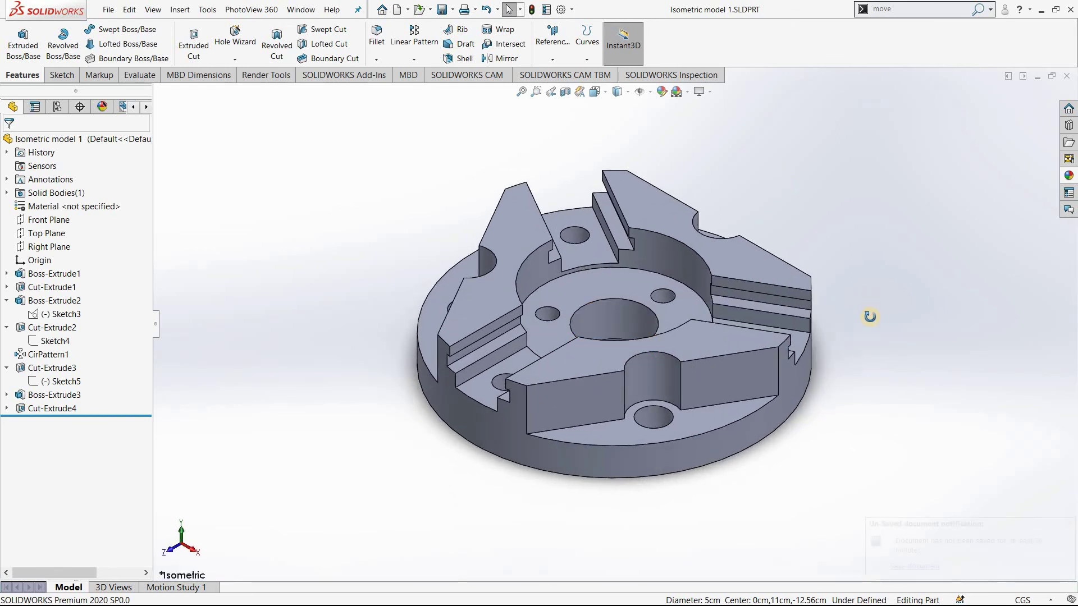
middle_click_drag(870, 316, 621, 306)
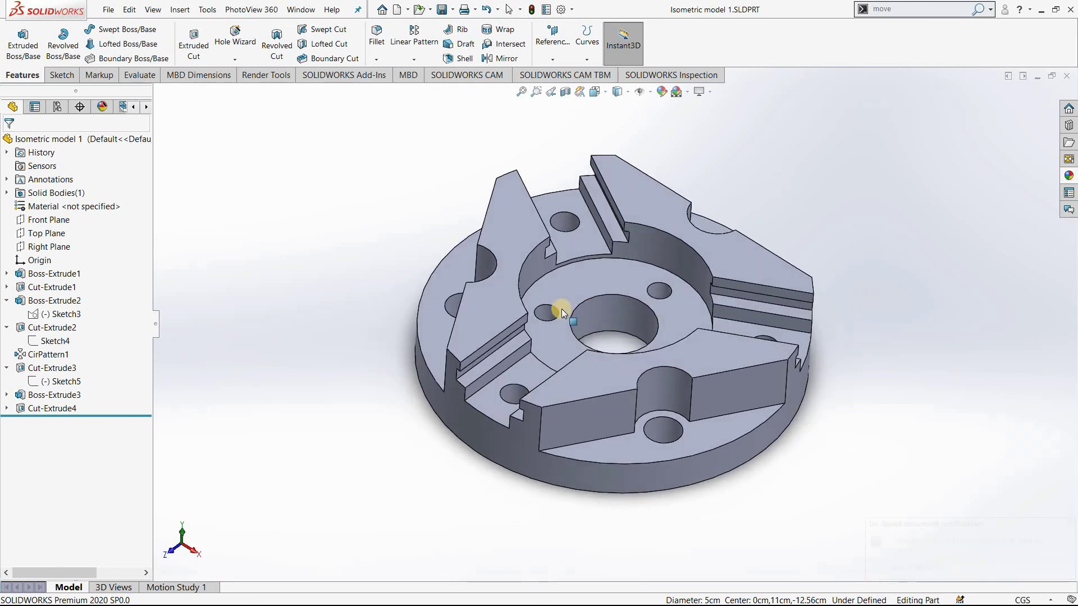
left_click(376, 60)
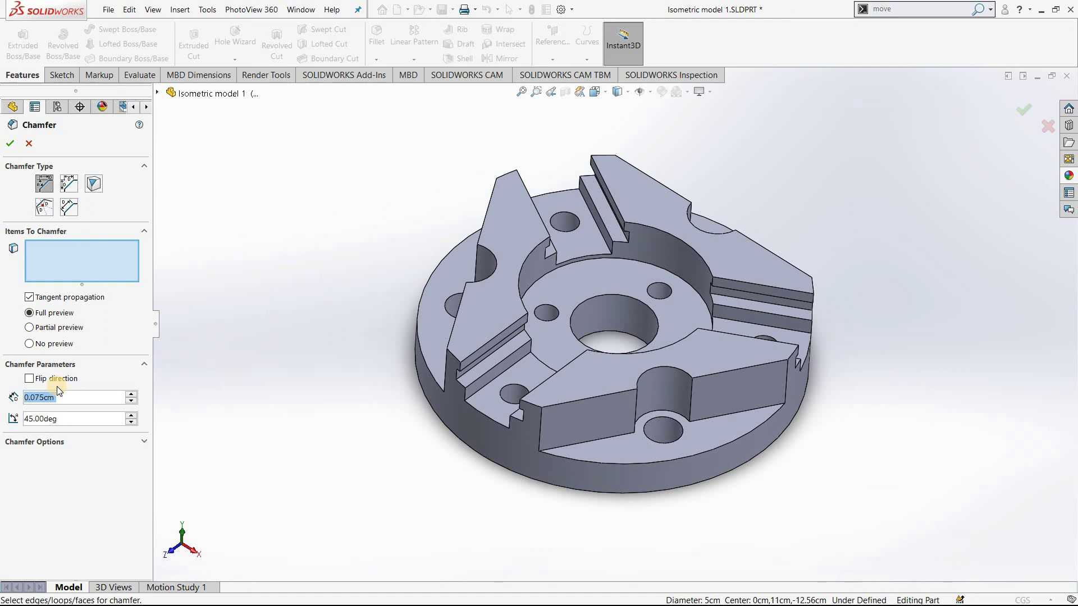
Set the chamfer distance to 1.00cm at 45°.
type("0.1")
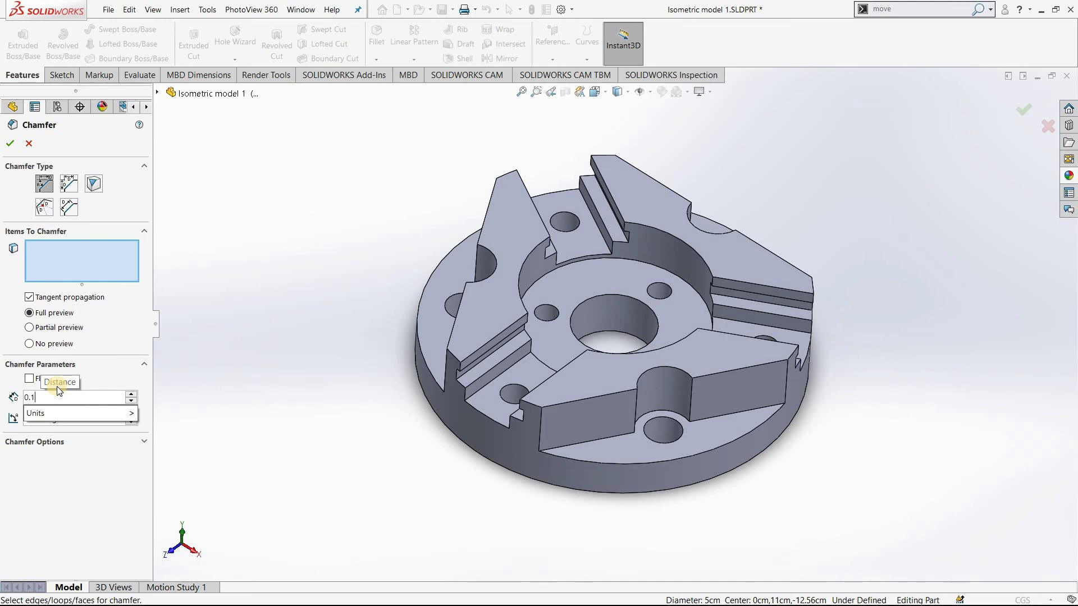
key("BackSpace")
key("BackSpace")
type("1")
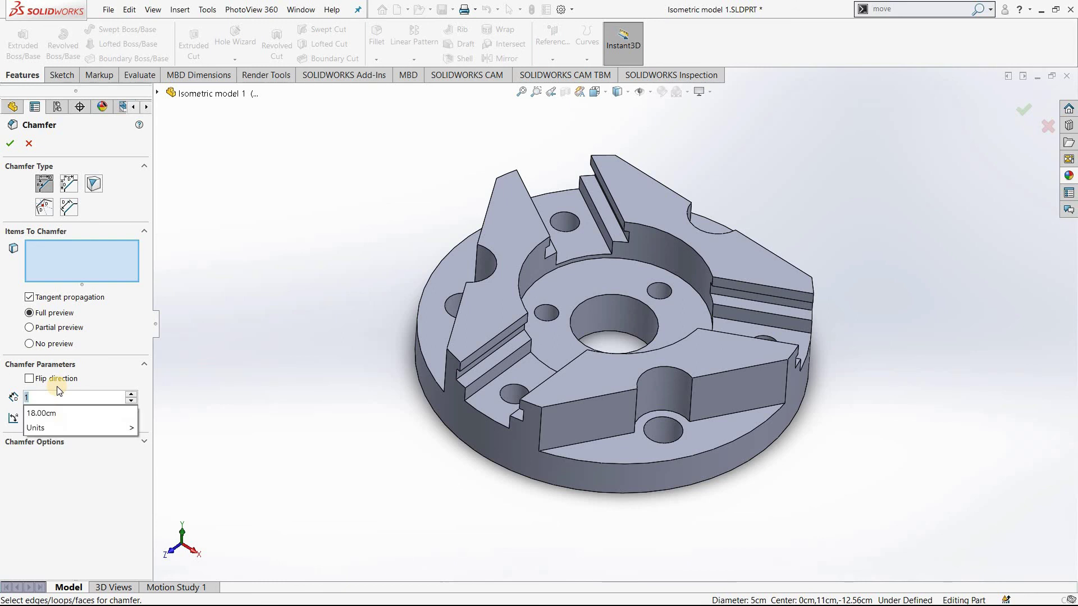
key("Return")
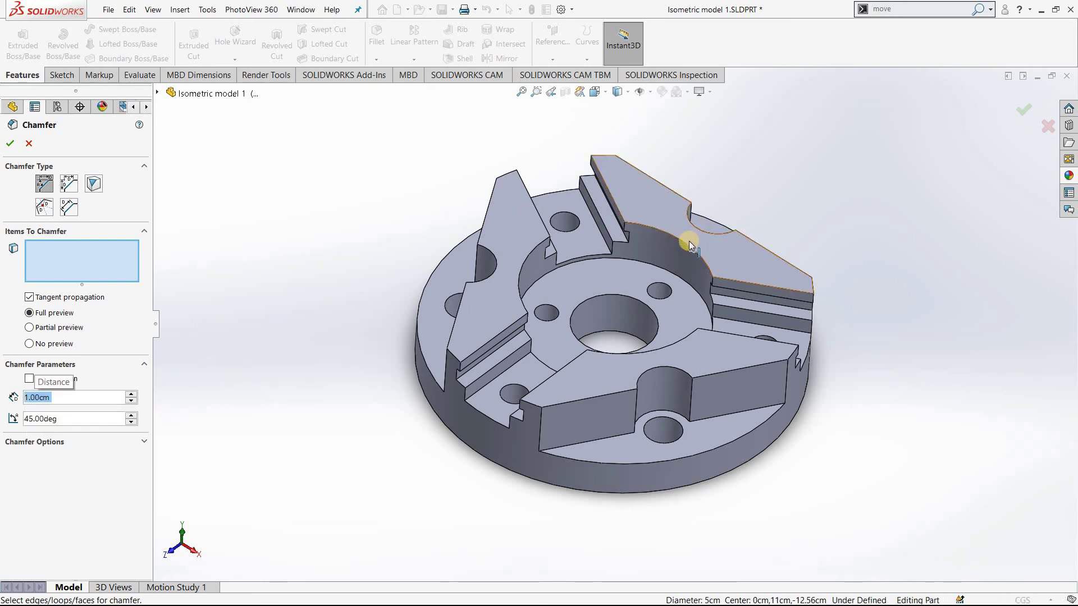
Select the central bore edge and the three inner arc edges for chamfering.
left_click(616, 295)
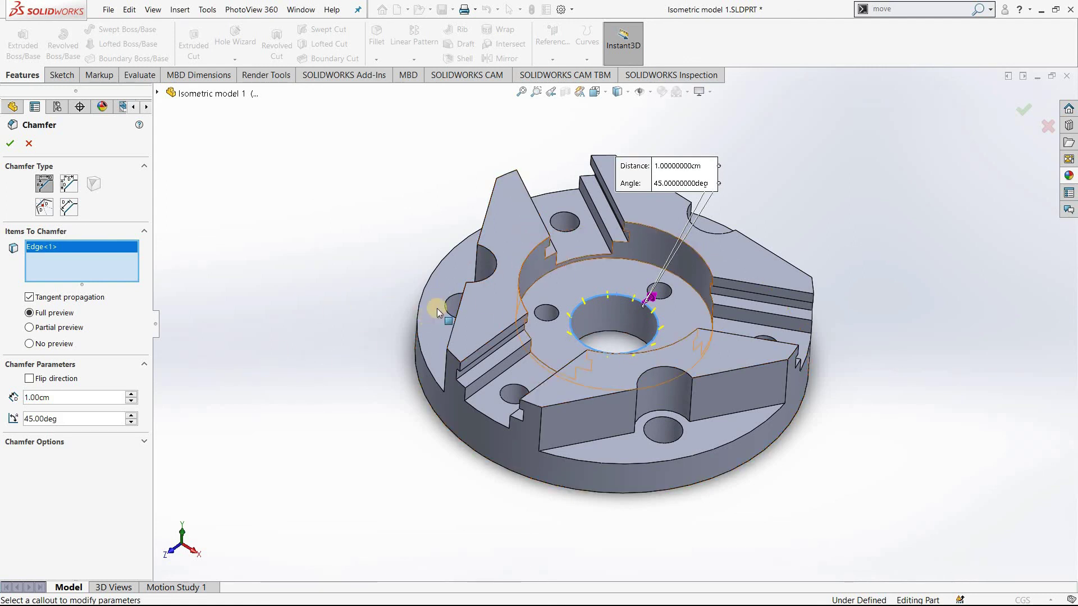
left_click(527, 258)
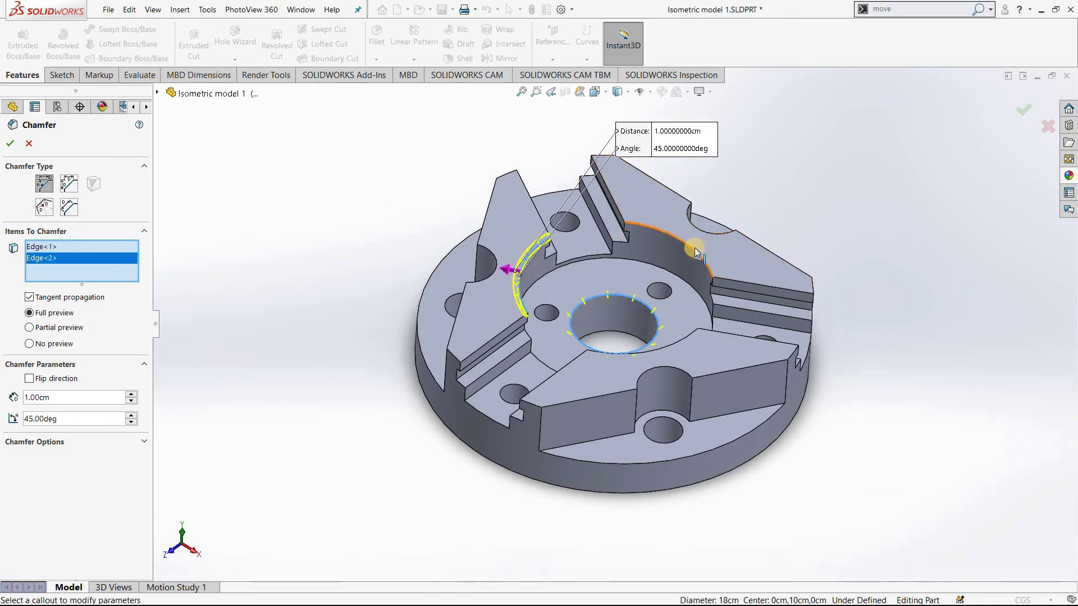
left_click(681, 246)
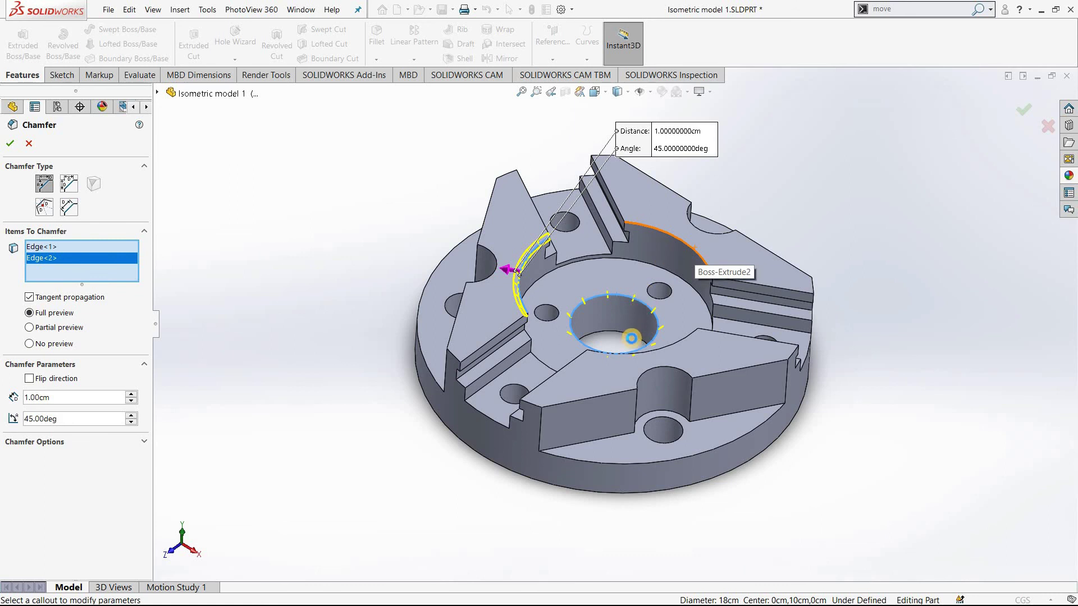
middle_click_drag(654, 358, 665, 357)
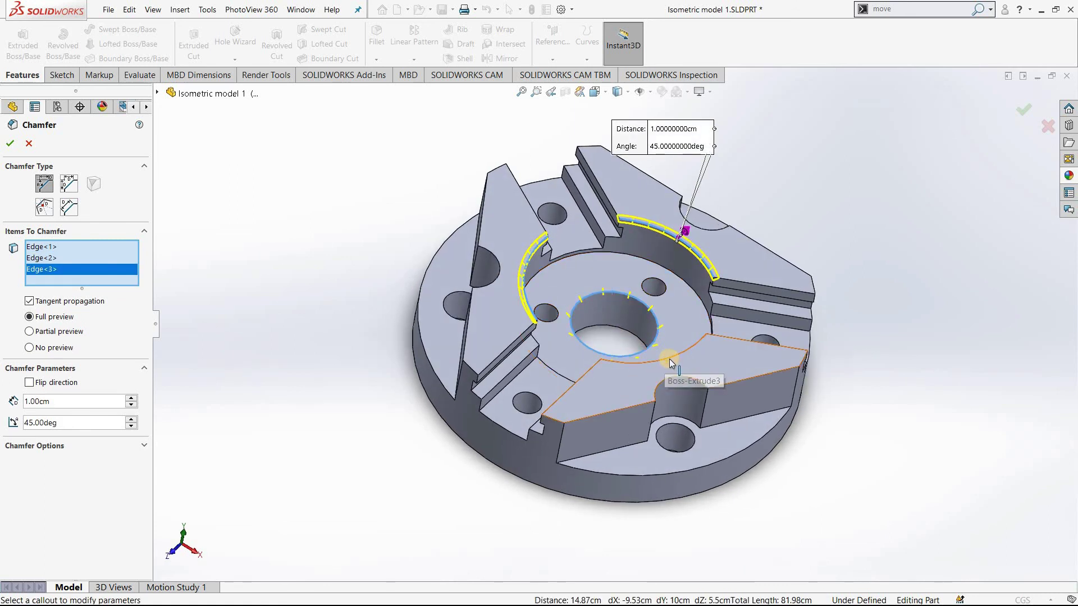
left_click(670, 360)
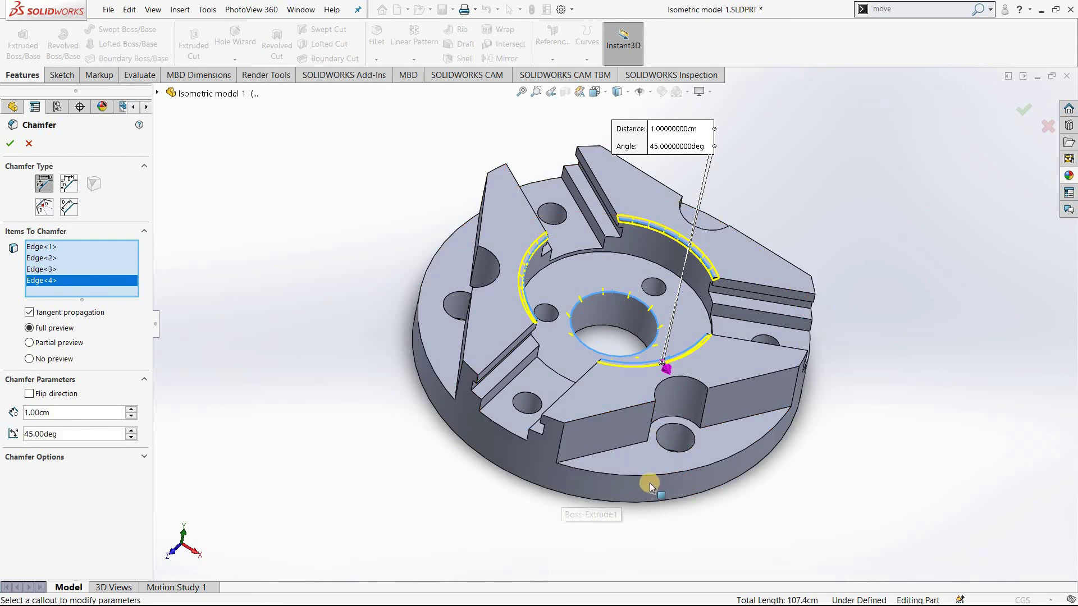
Add the hole edges, remove the wrongly picked edge, and accept Chamfer1.
left_click(677, 452)
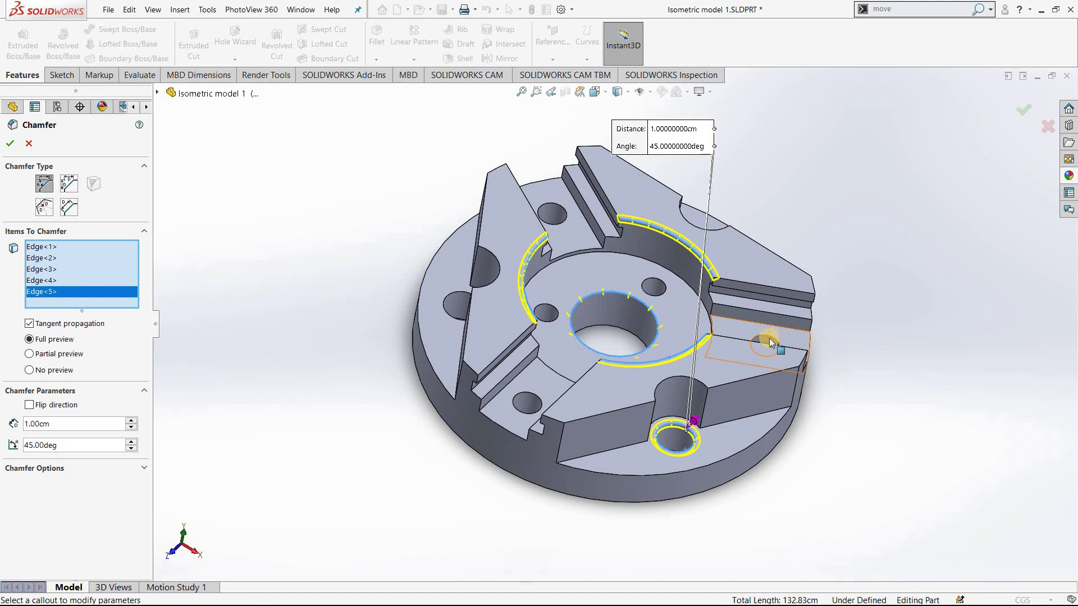
left_click(771, 336)
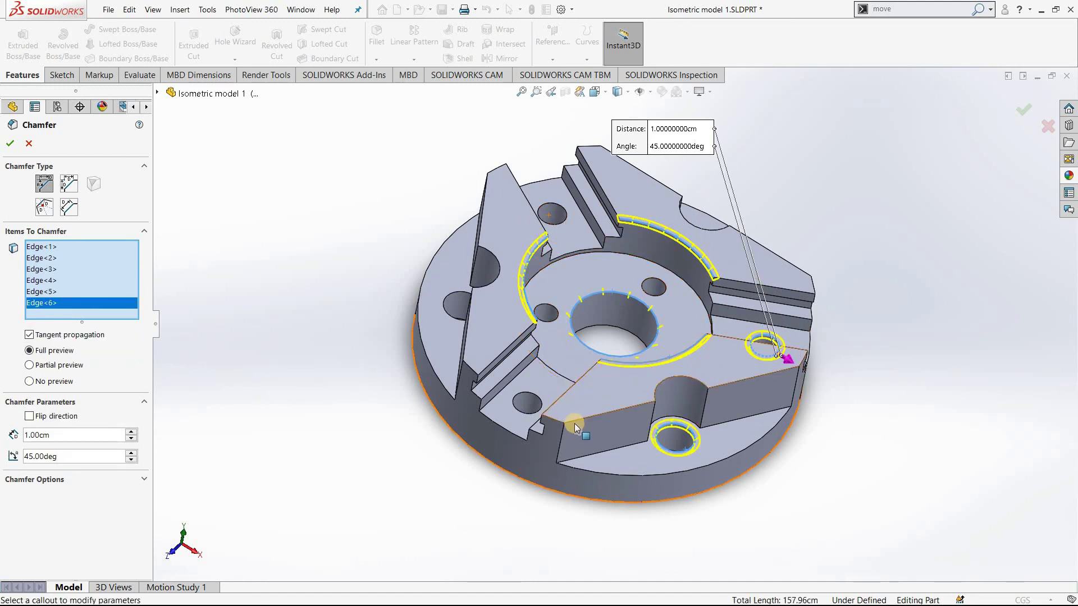
right_click(51, 304)
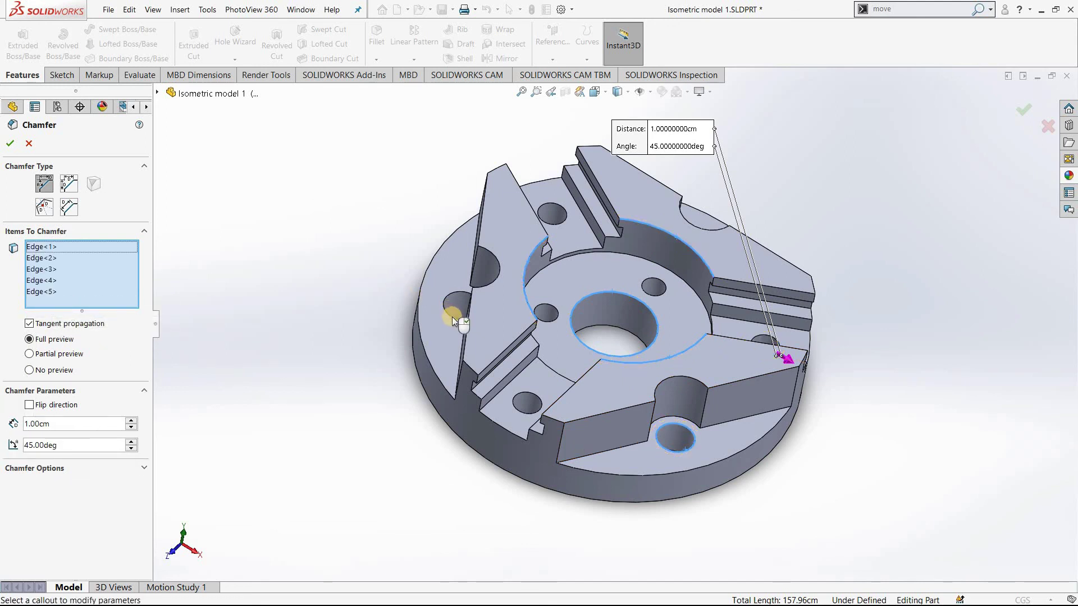
left_click(459, 318)
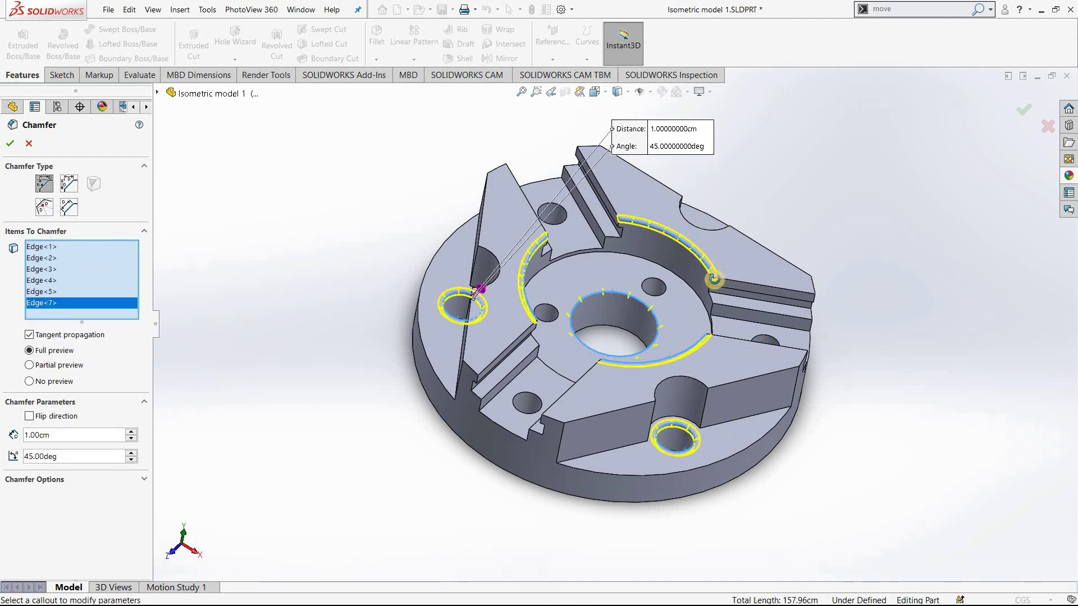
mouse_move(713, 279)
middle_mouse_down()
mouse_move(713, 210)
mouse_move(722, 209)
middle_mouse_up()
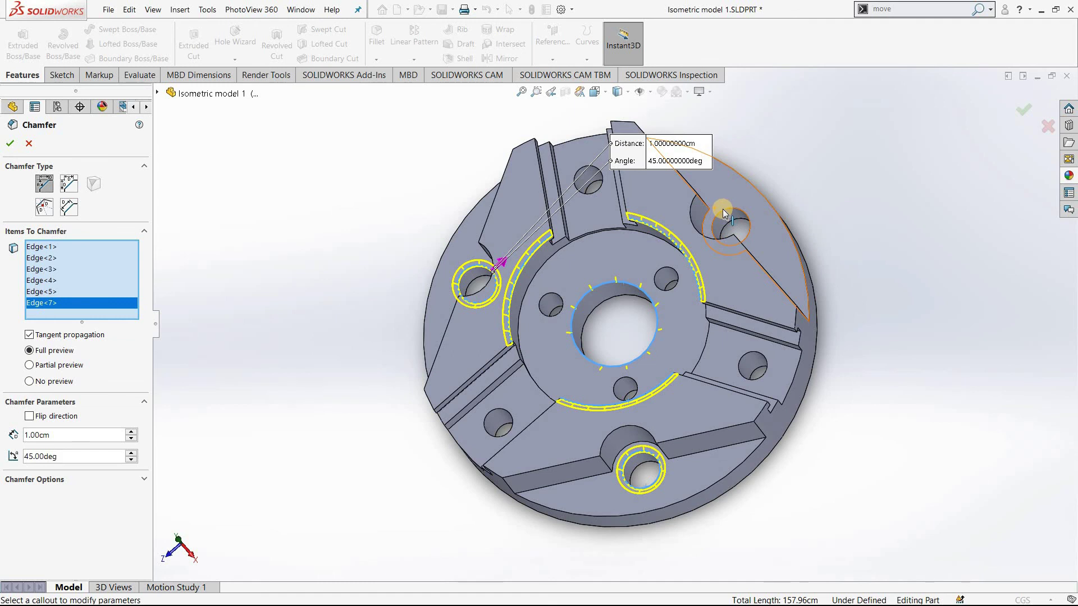
left_click(723, 210)
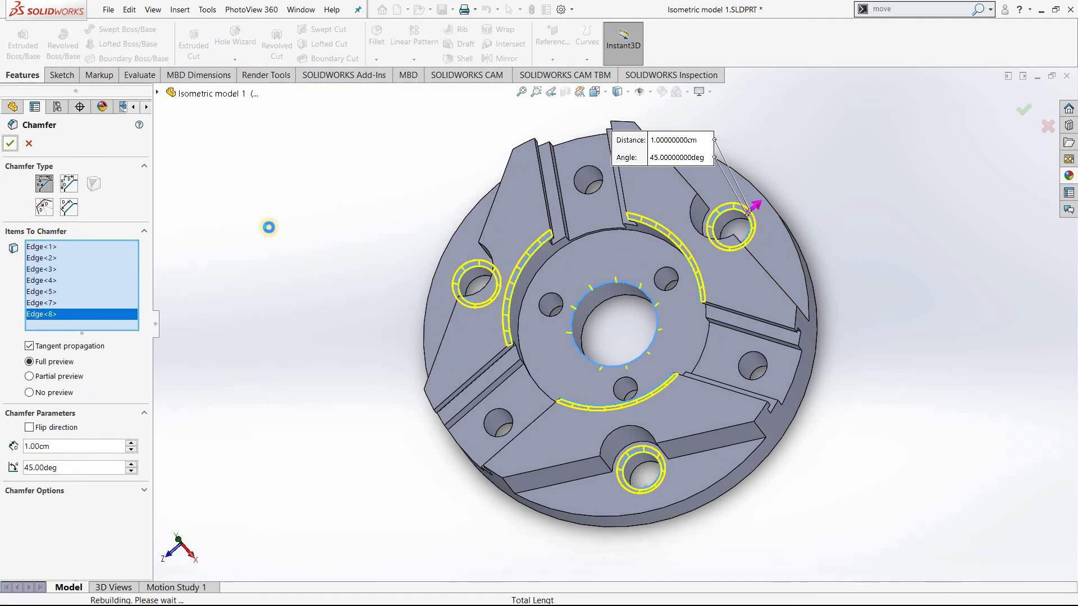
right_click(443, 351)
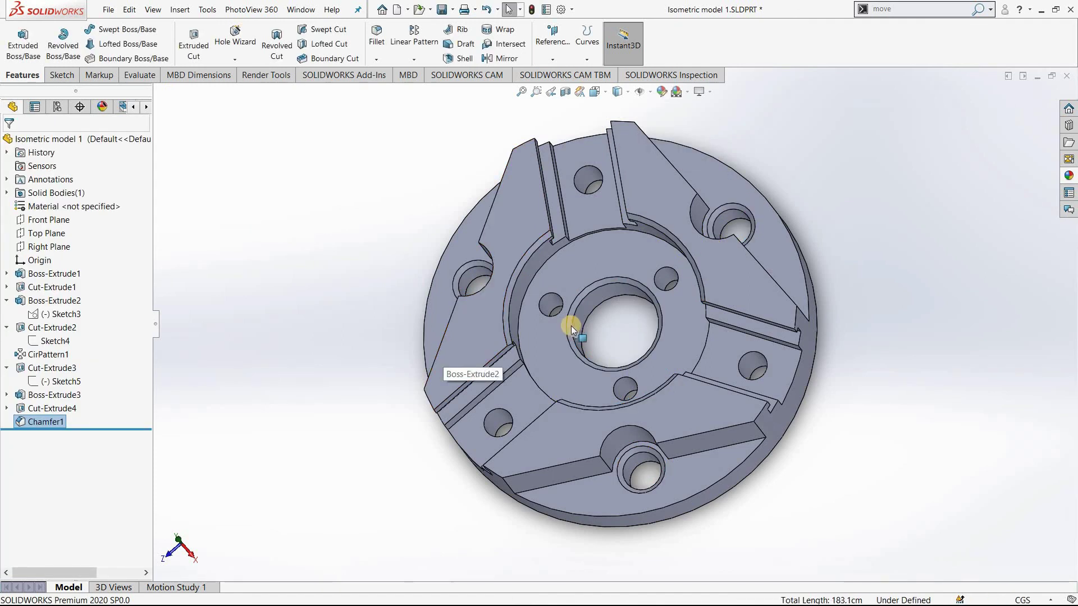
Save the part under its current name, Isometric model 1.SLDPRT, after cancelling Save As.
mouse_move(571, 326)
middle_mouse_down()
mouse_move(668, 405)
mouse_move(650, 385)
mouse_move(666, 261)
mouse_move(512, 387)
mouse_move(490, 393)
mouse_move(491, 342)
mouse_move(512, 413)
mouse_move(649, 493)
mouse_move(655, 356)
mouse_move(599, 440)
mouse_move(587, 437)
mouse_move(595, 441)
middle_mouse_up()
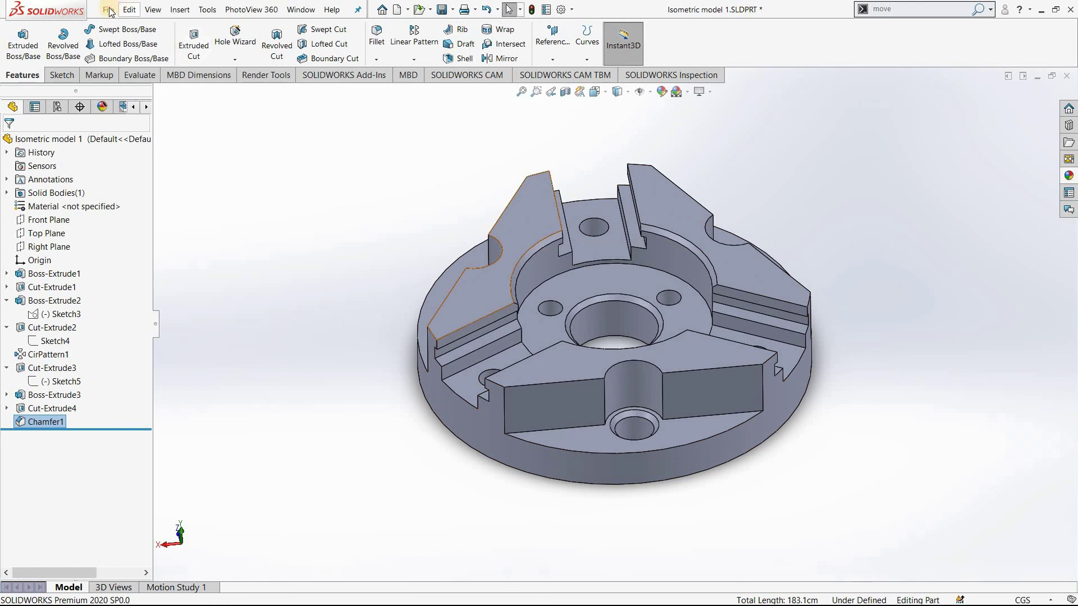
left_click(108, 9)
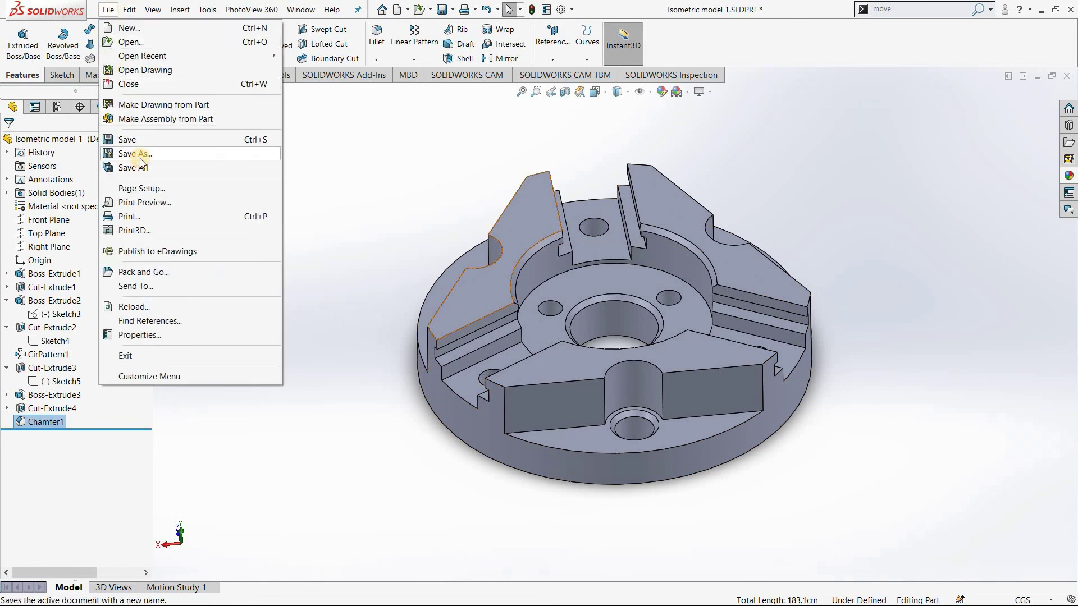
left_click(140, 159)
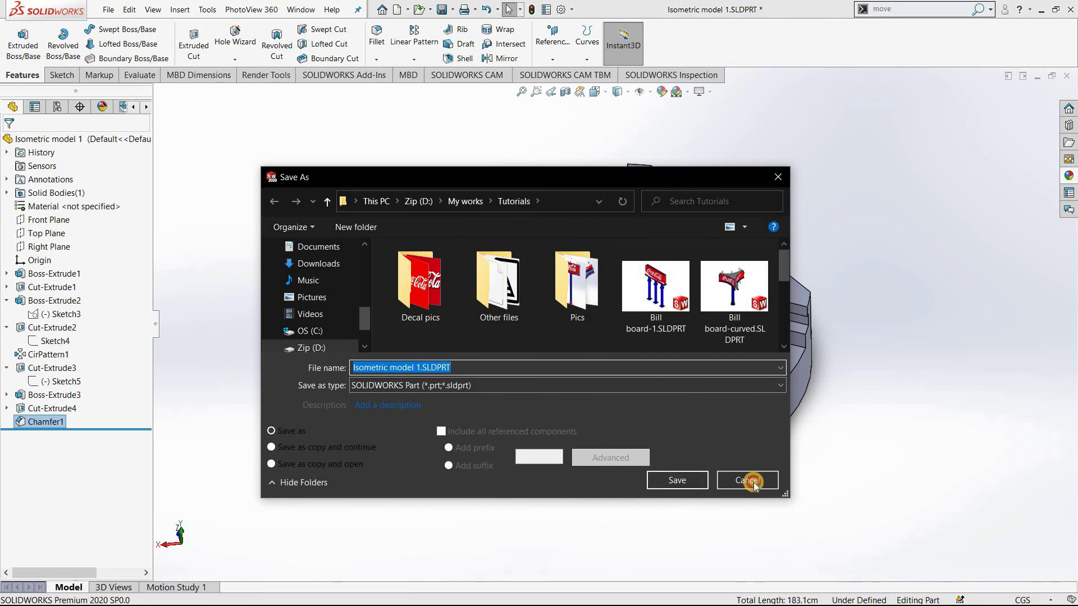
left_click(754, 486)
left_click(108, 9)
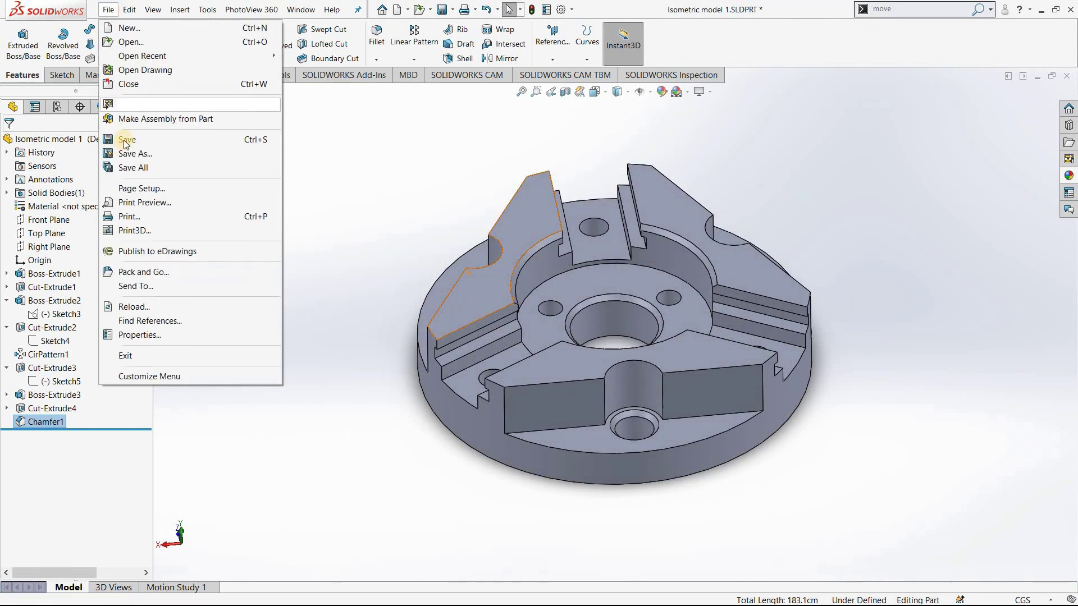
left_click(125, 142)
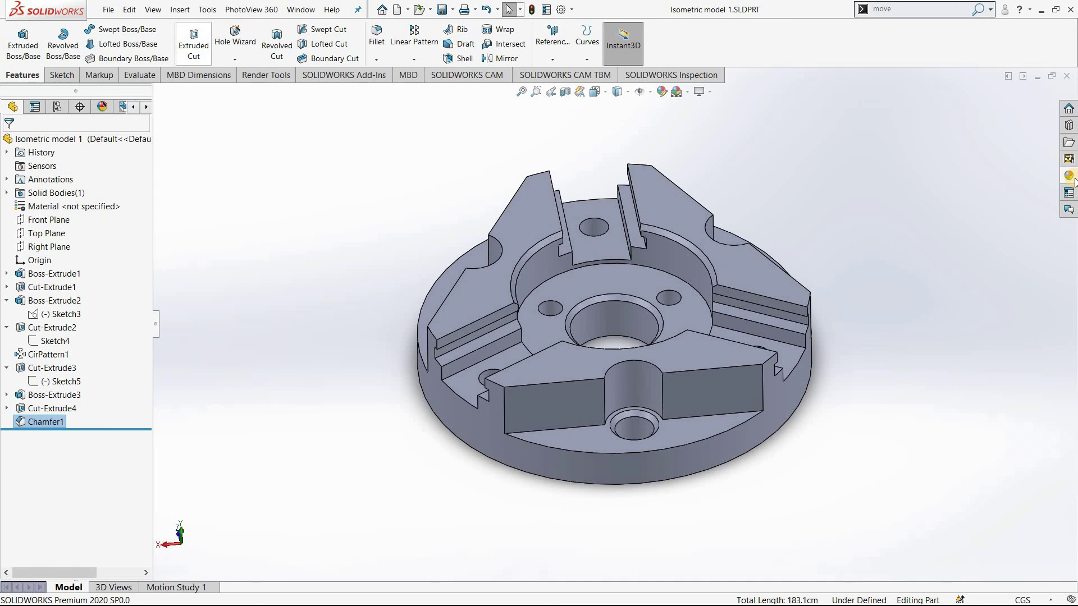
Apply a black Plastic > Low Gloss appearance to the whole part and show the isometric view.
left_click(1067, 178)
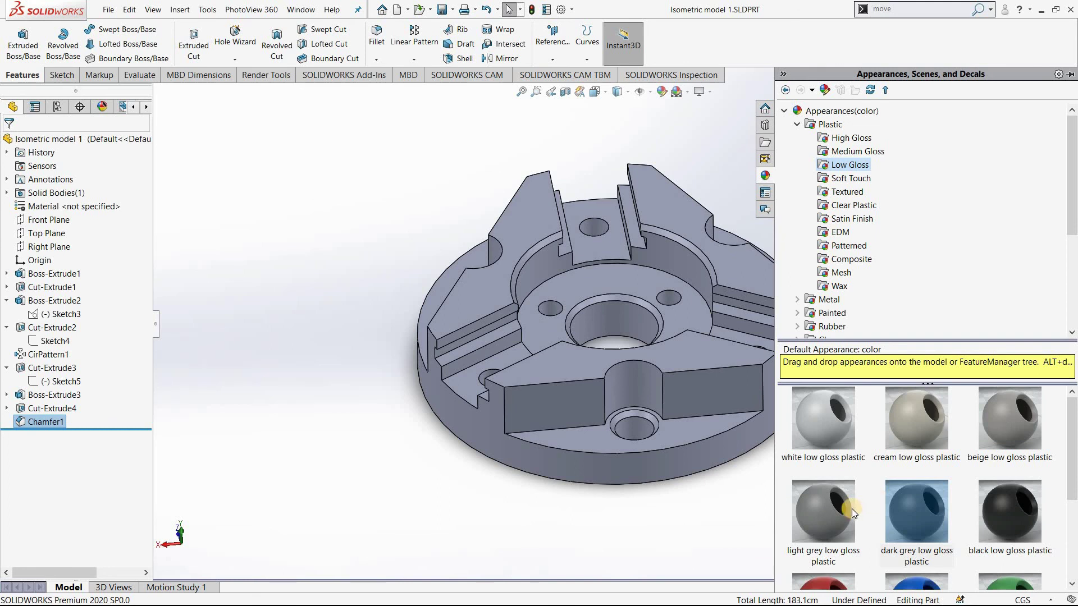
left_click_drag(671, 508, 635, 443)
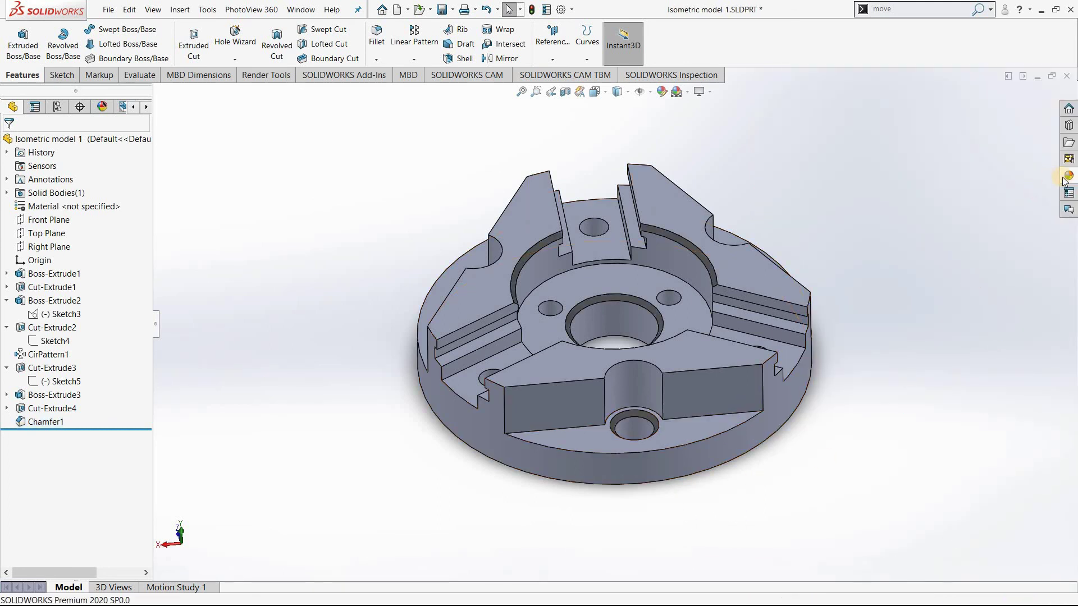
left_click_drag(857, 509, 684, 528)
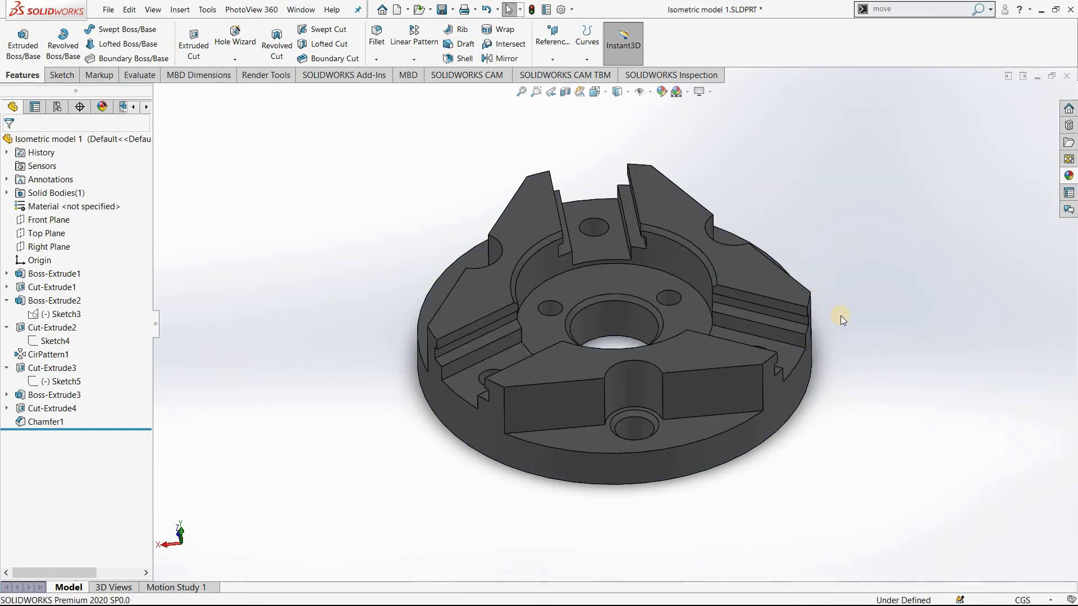
key("Up")
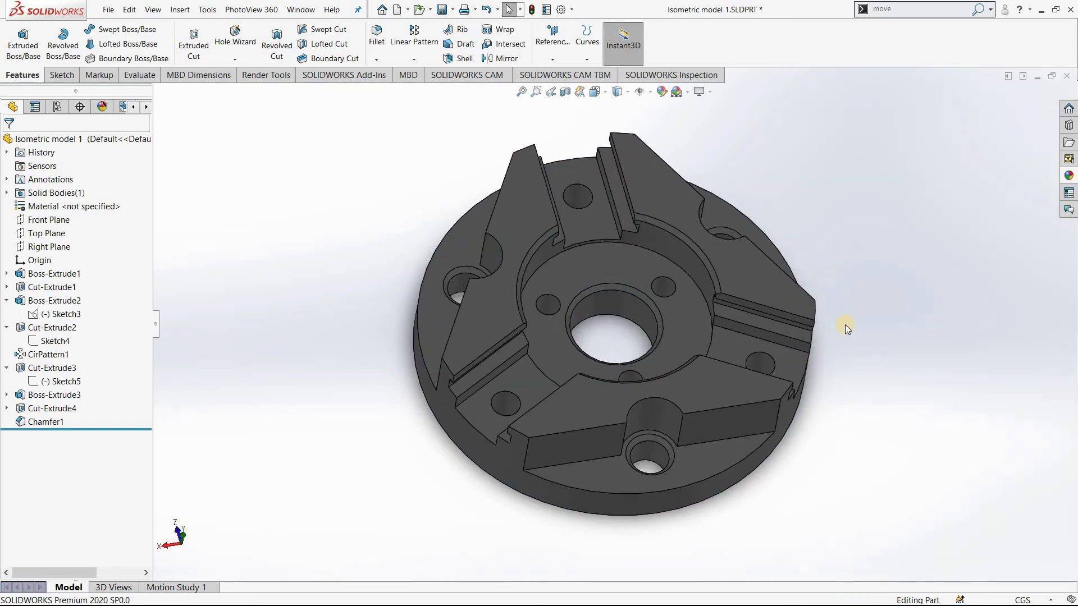
key("ctrl+7")
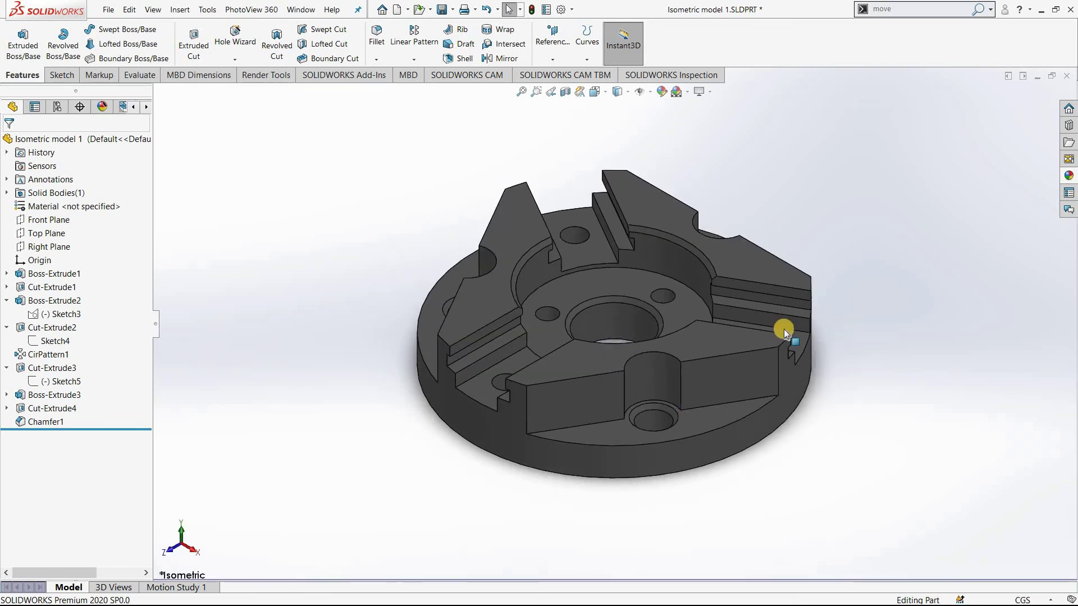